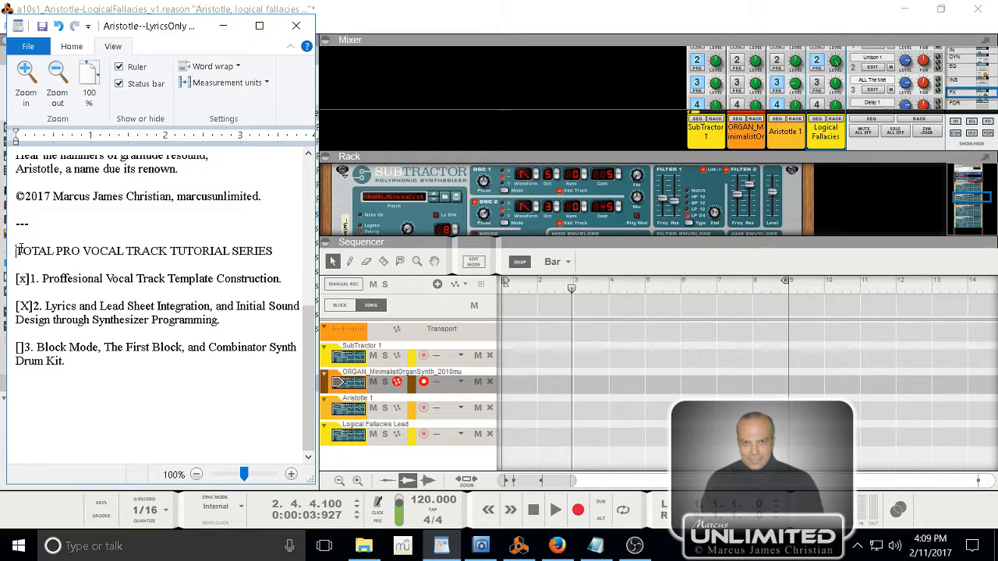
- Highlight the tutorial series outline in the lyrics document, from its heading through item 3 on Block Mode
click(21, 249)
key(shift+Down)
key(shift+Down)
key(shift+Down)
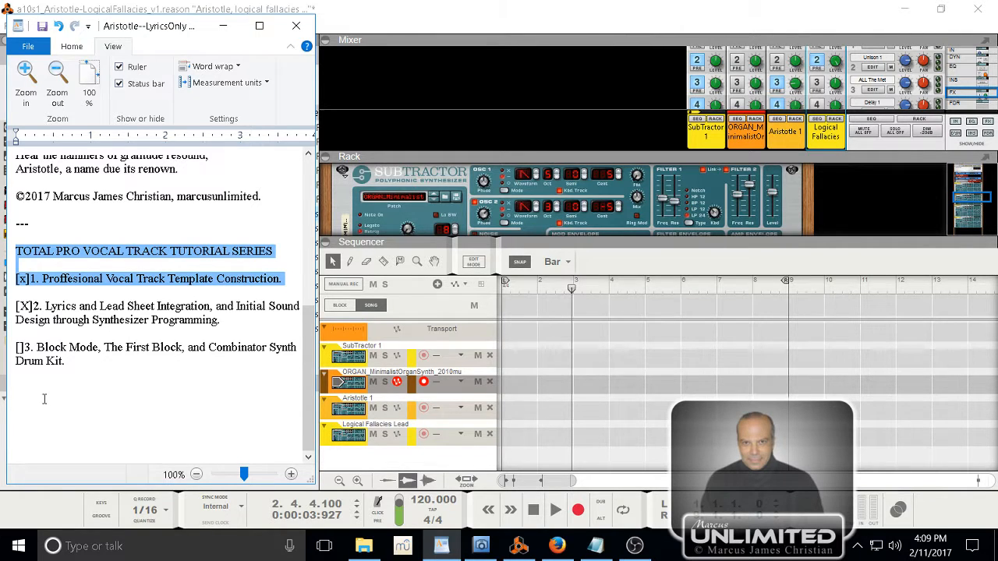
key(shift+Down)
key(shift+Down)
key(shift+Down)
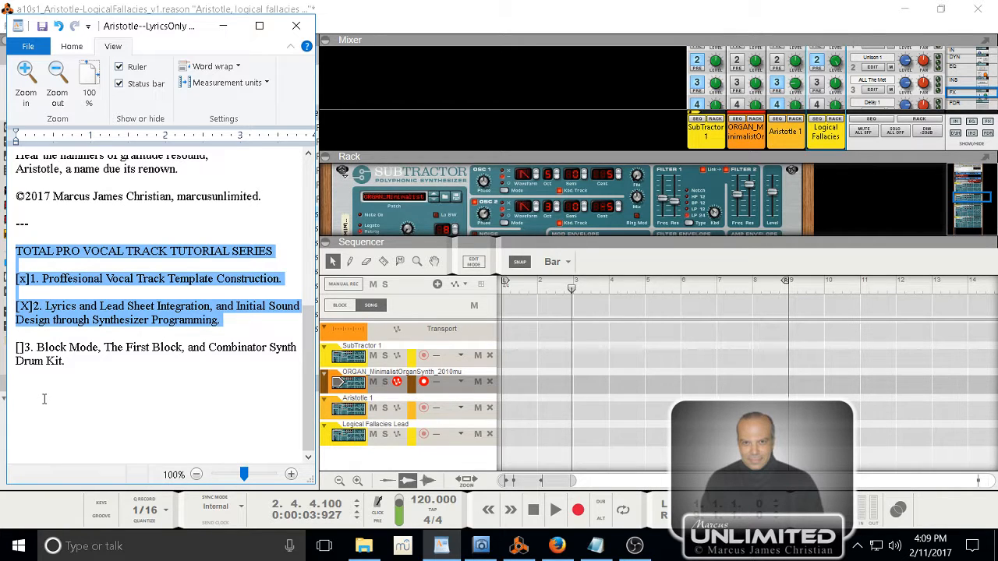
key(Right)
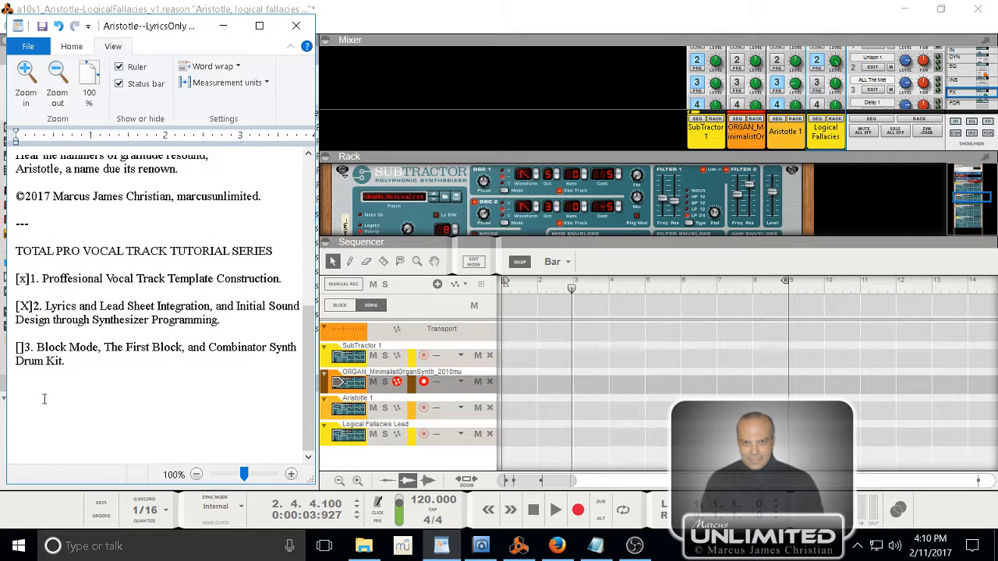
key(shift+Down)
key(shift+Down)
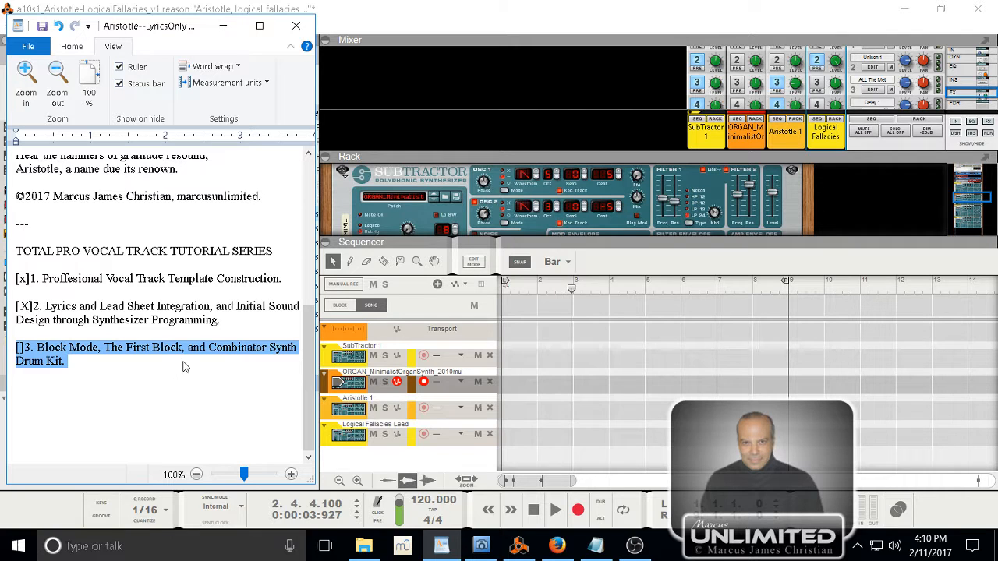
- Switch to Reason, put the sequencer into Block mode and choose Block 2
click(431, 314)
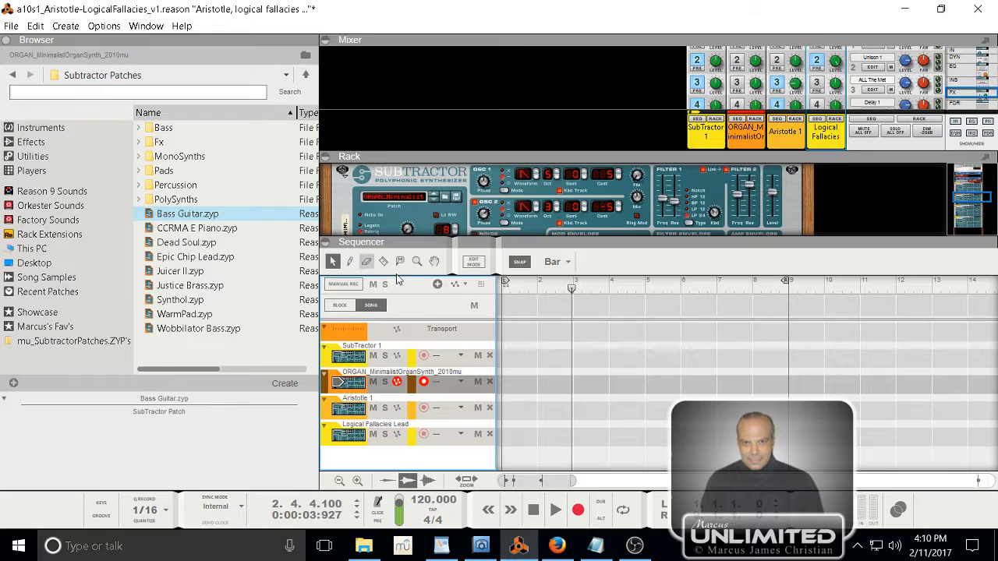
click(340, 305)
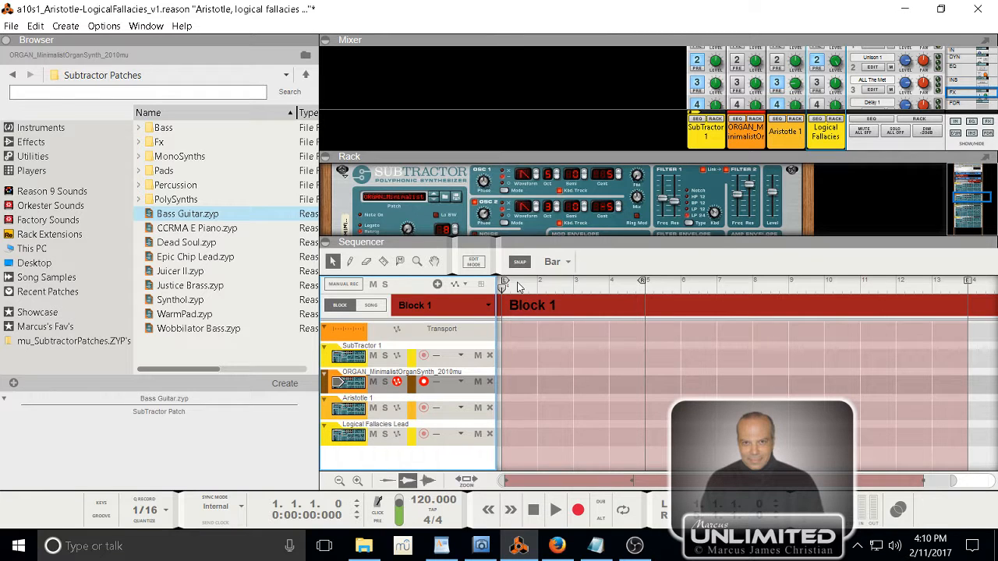
click(490, 311)
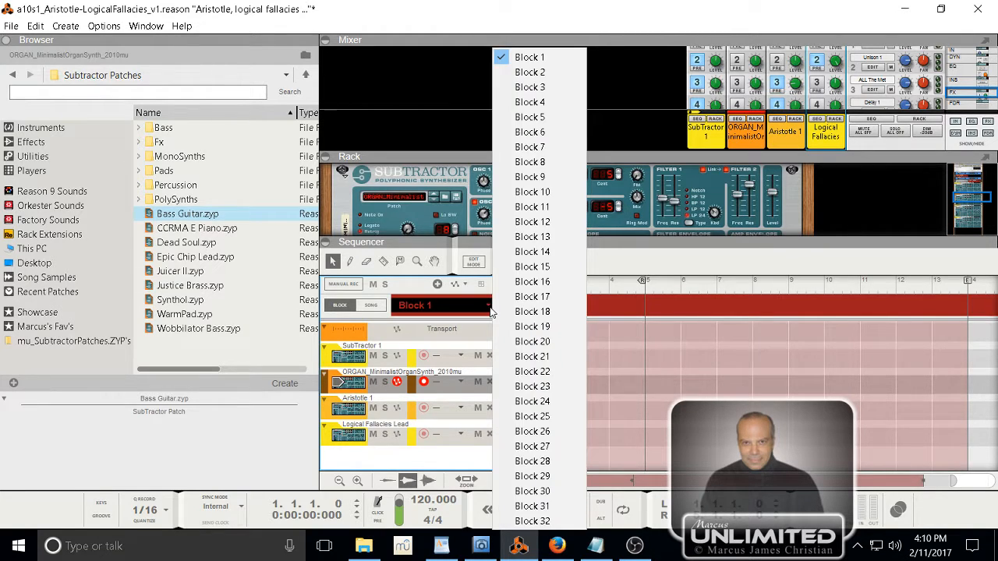
click(550, 74)
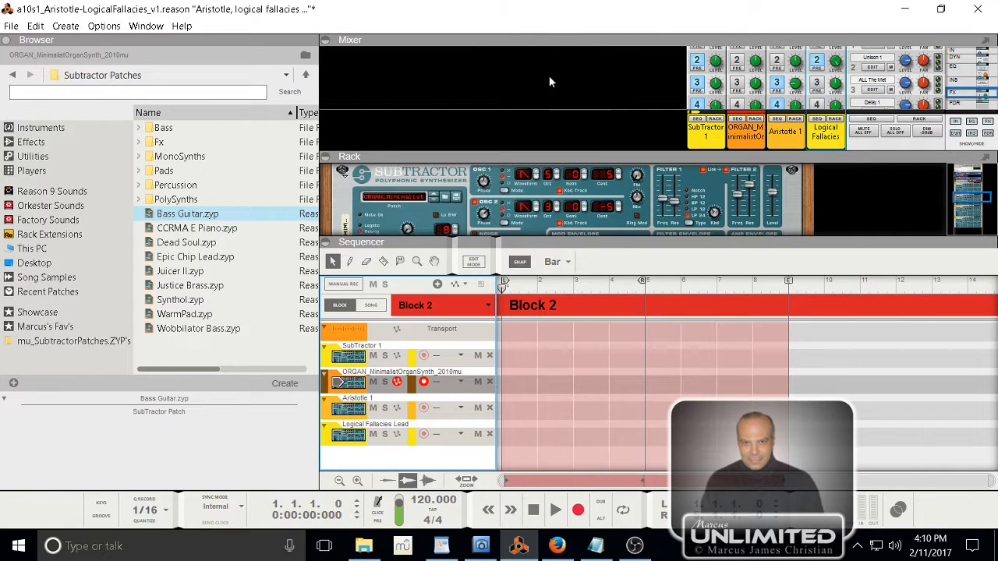
- Rename Block 2 as Intro1
double_click(546, 307)
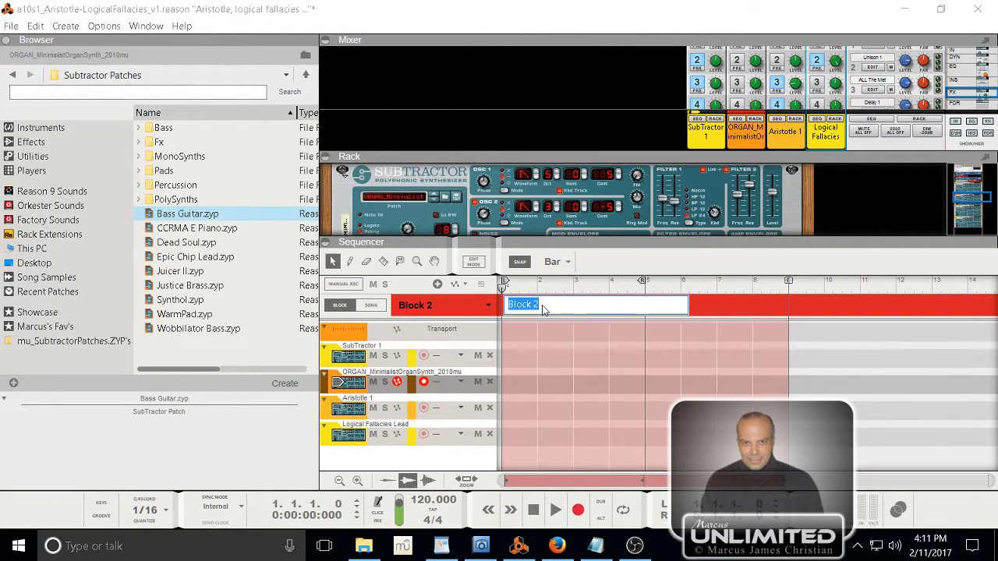
text(Intro)
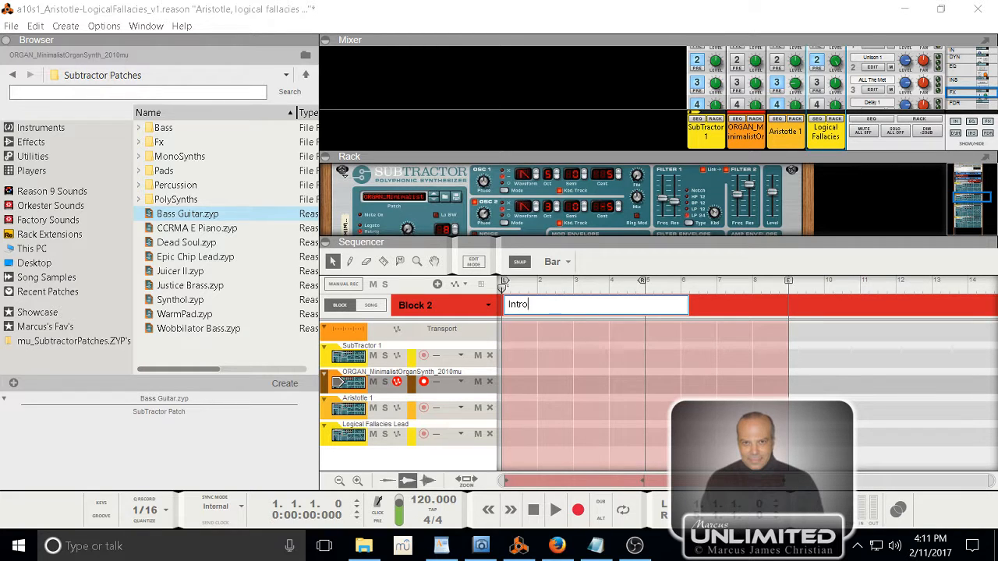
text(1)
key(Return)
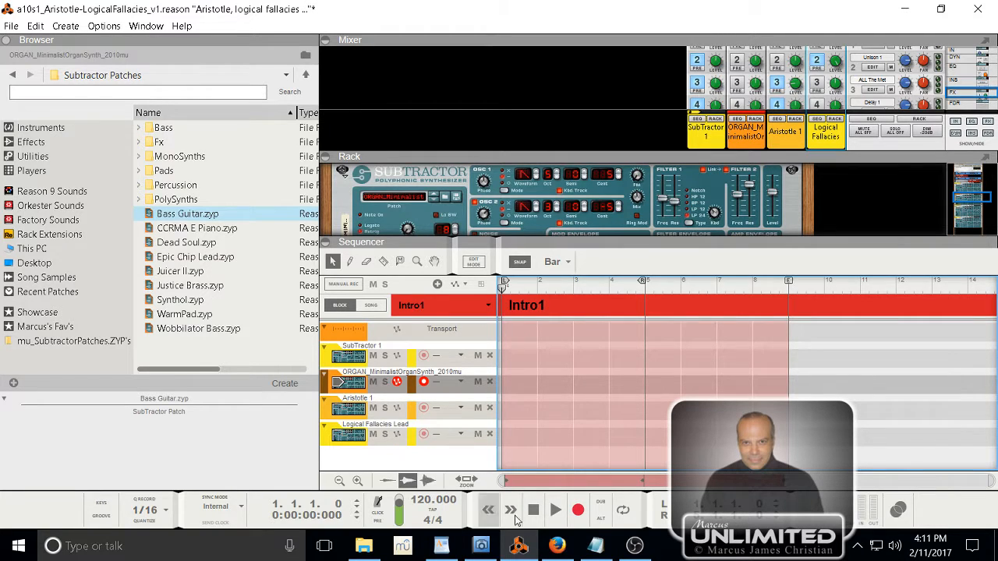
- Check the intro on the sheet music in Xara, return to Reason and set the tempo to 83 with the metronome click on
click(479, 545)
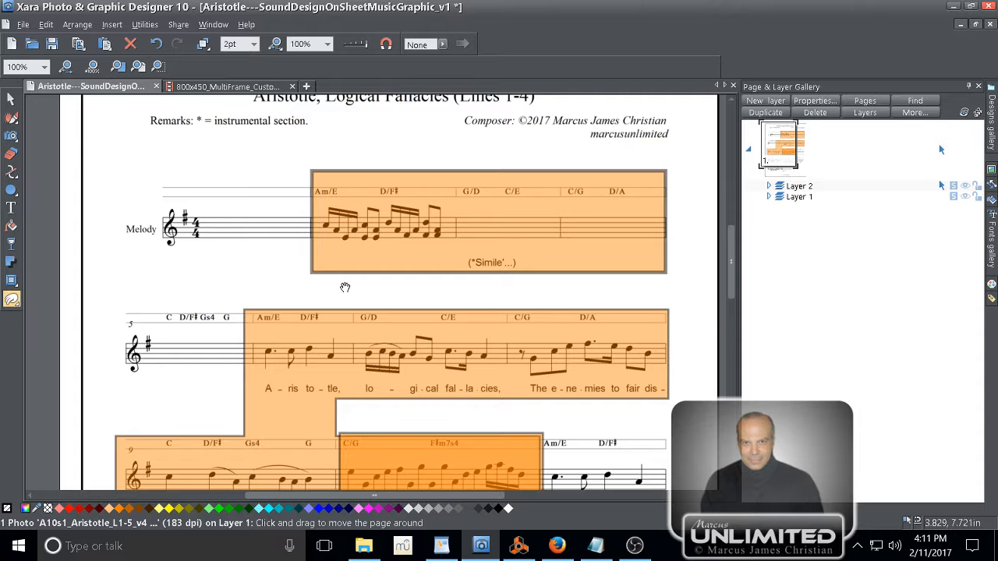
click(520, 547)
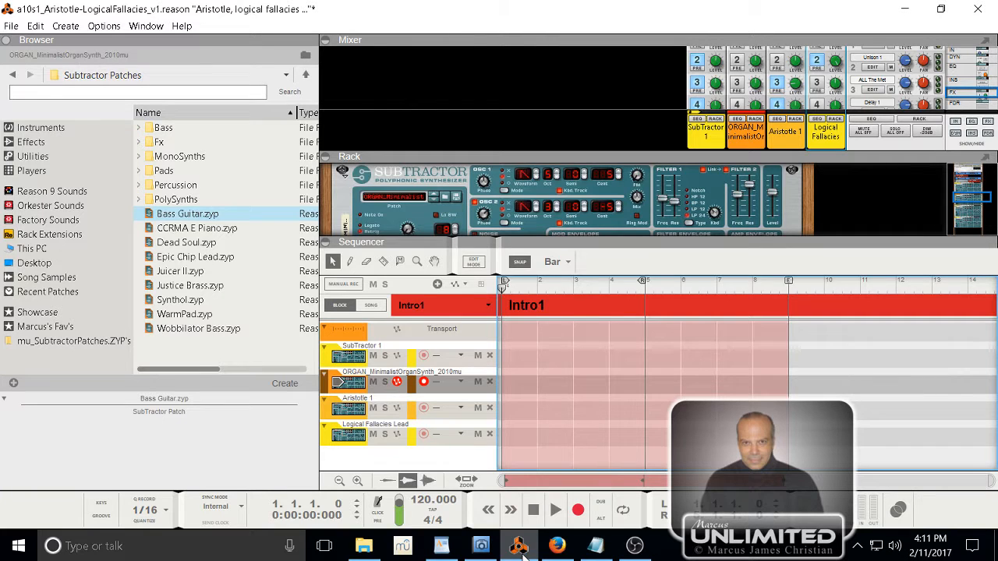
click(449, 510)
click(449, 511)
click(447, 511)
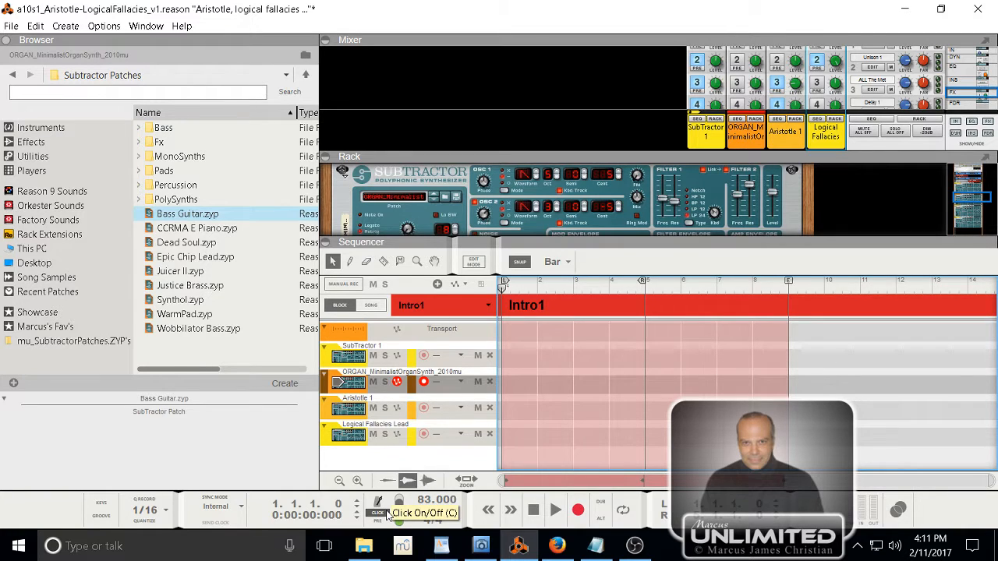
- Play the Intro1 block to hear the click, turn on the precount and return the playhead to the start
key(space)
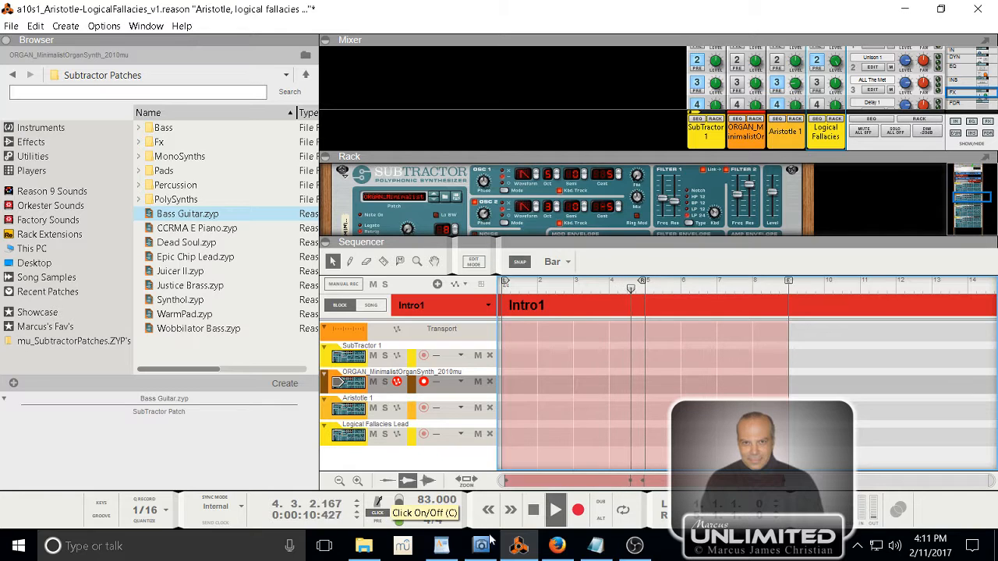
click(534, 511)
click(380, 521)
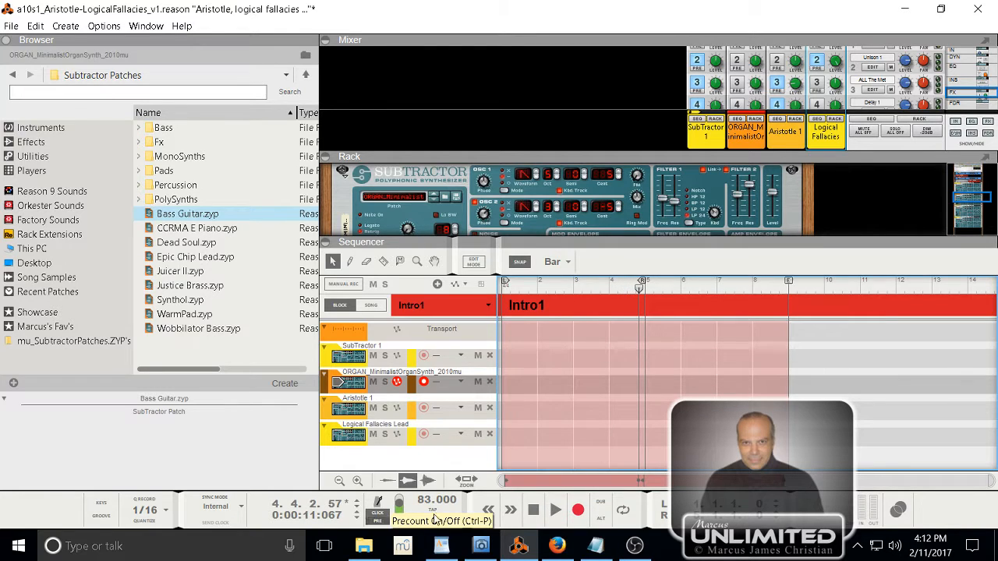
click(534, 512)
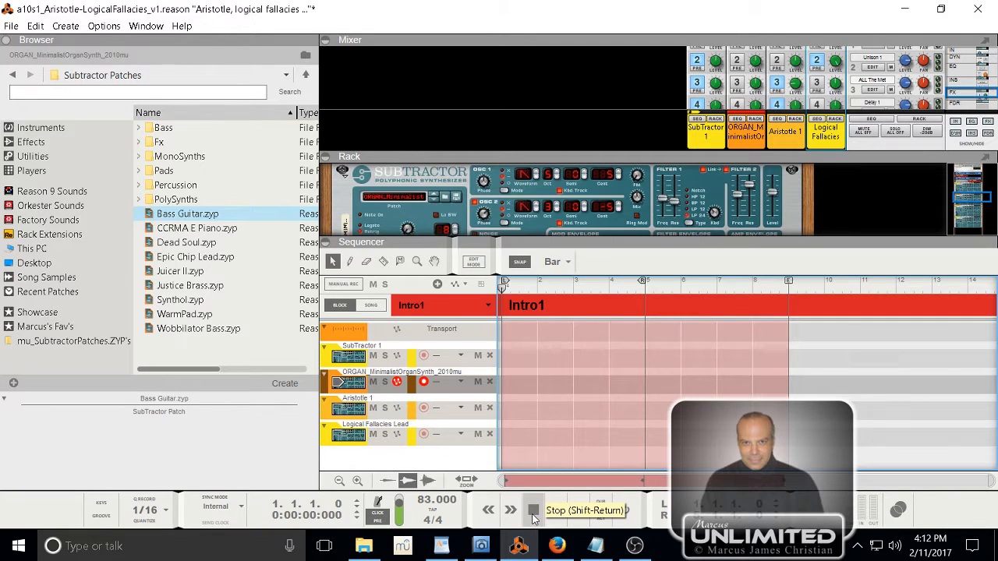
click(533, 515)
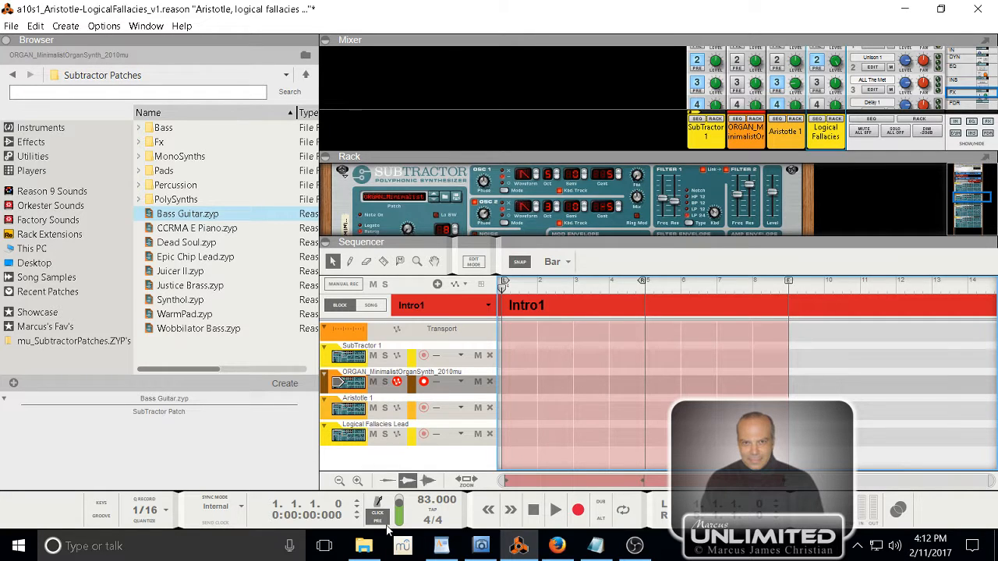
- Record the organ part into the Intro1 block while reading the sheet music in Xara, and return to the start
mouse_move(477, 551)
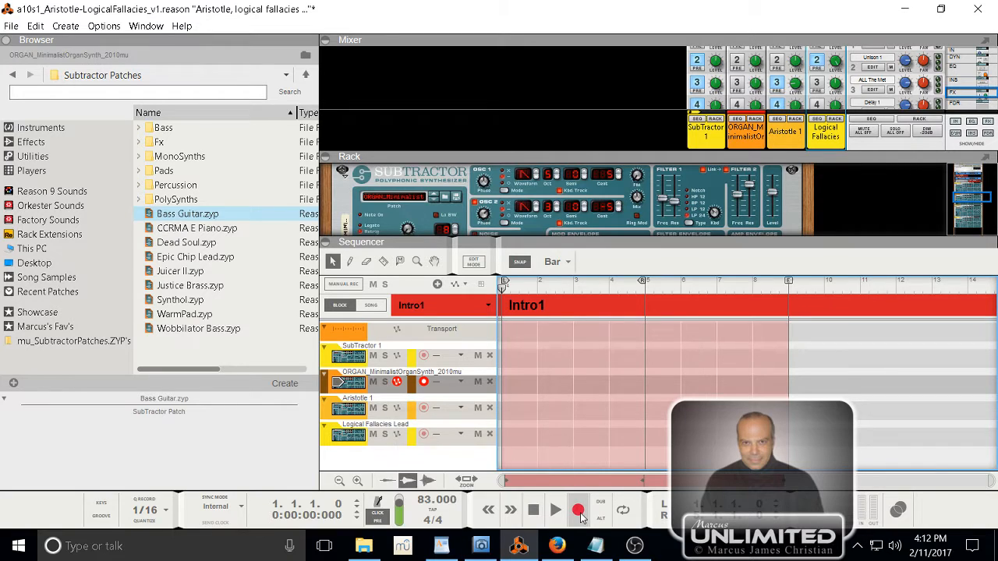
click(481, 548)
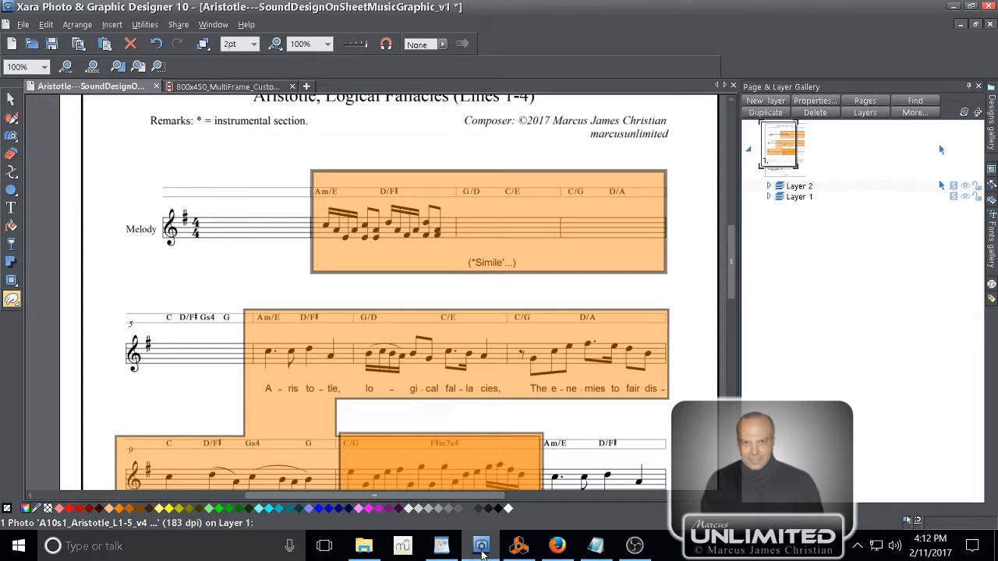
key(F2)
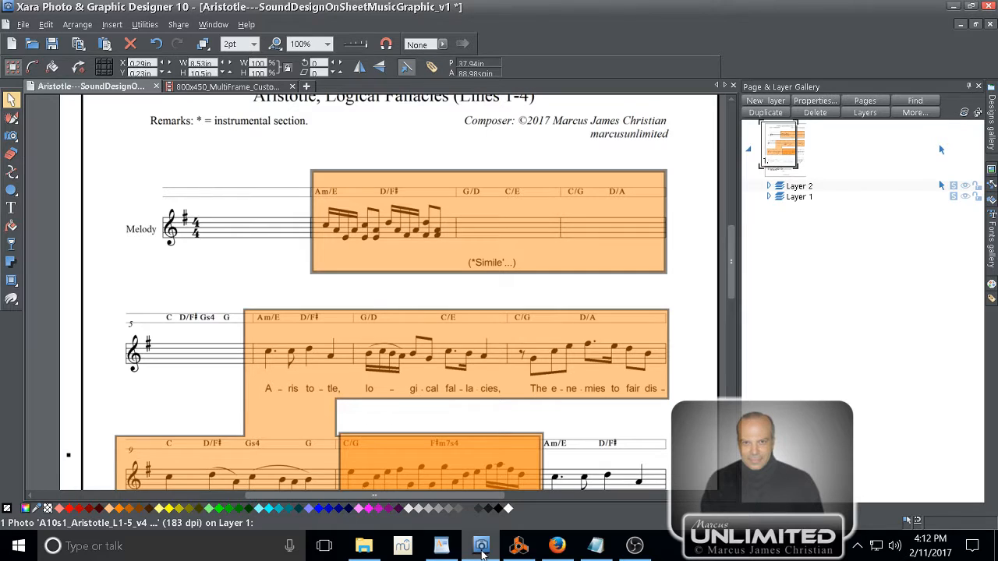
click(521, 548)
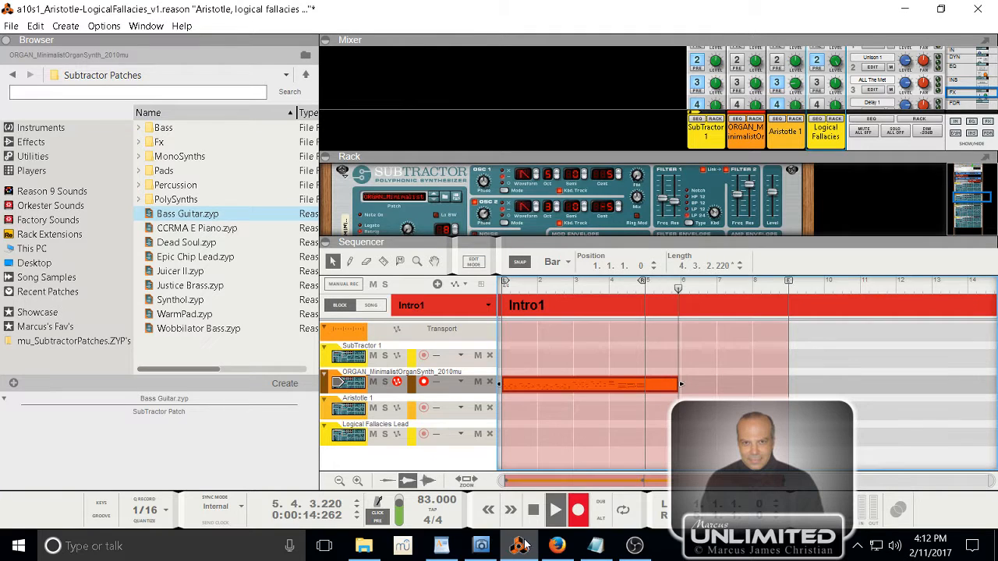
click(535, 510)
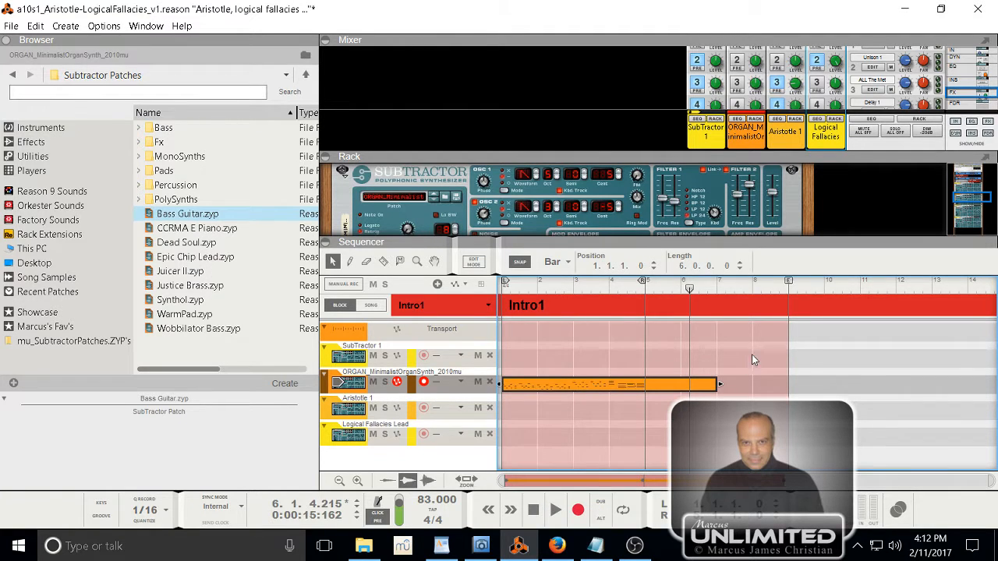
click(812, 367)
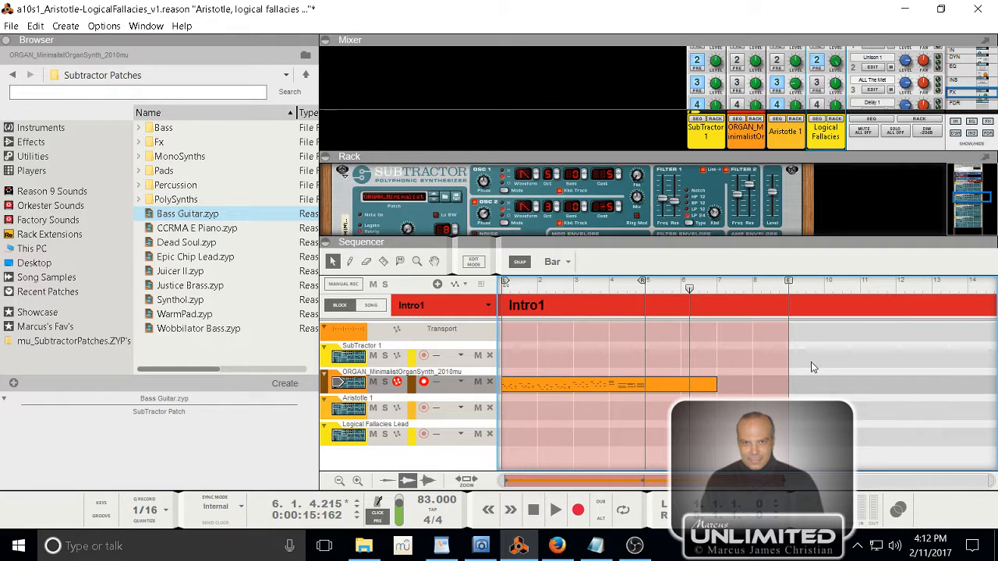
key(KP_0)
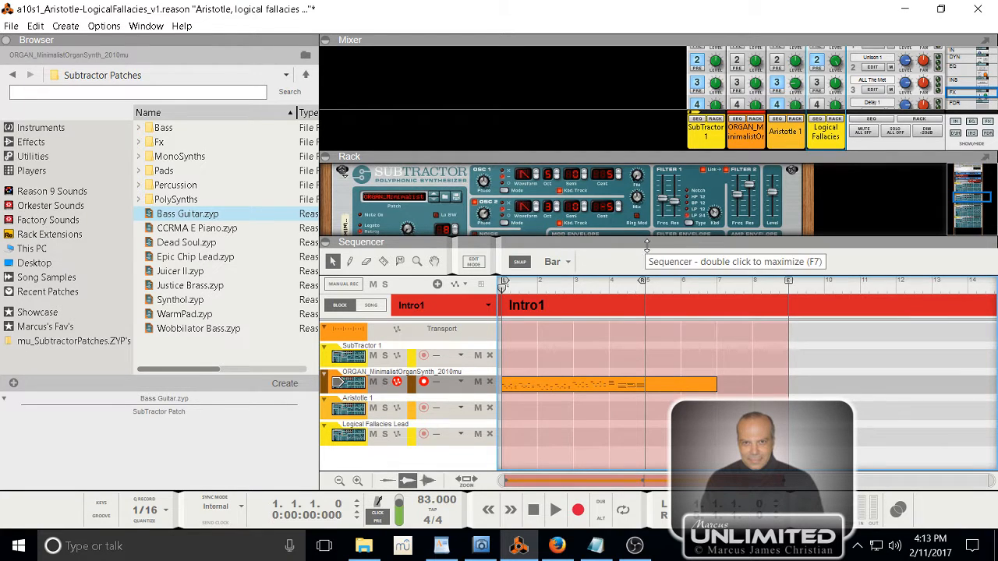
- Enlarge the sequencer, compare with the sheet music in Xara, and open the recorded organ clip in Edit mode
drag(668, 247, 666, 223)
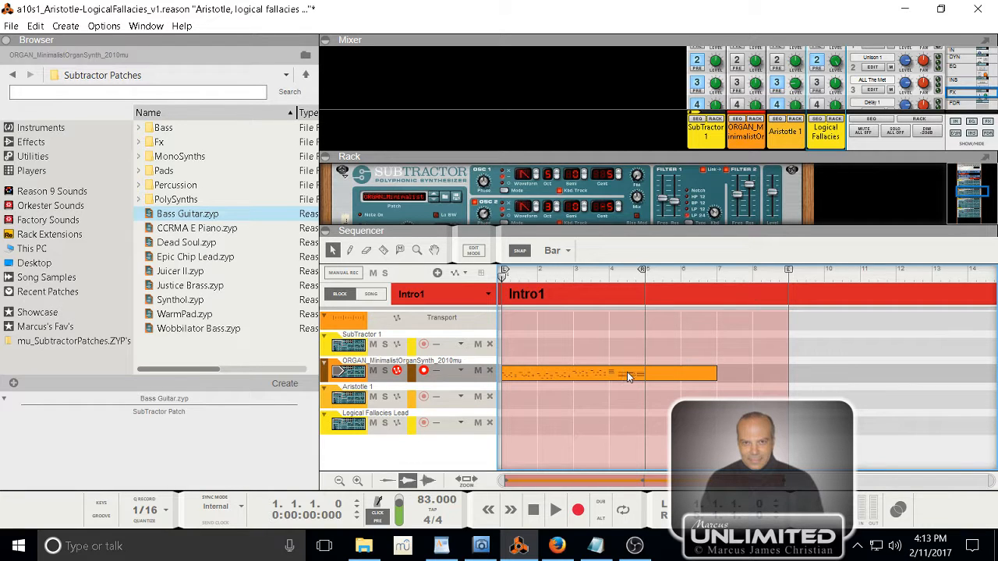
click(481, 546)
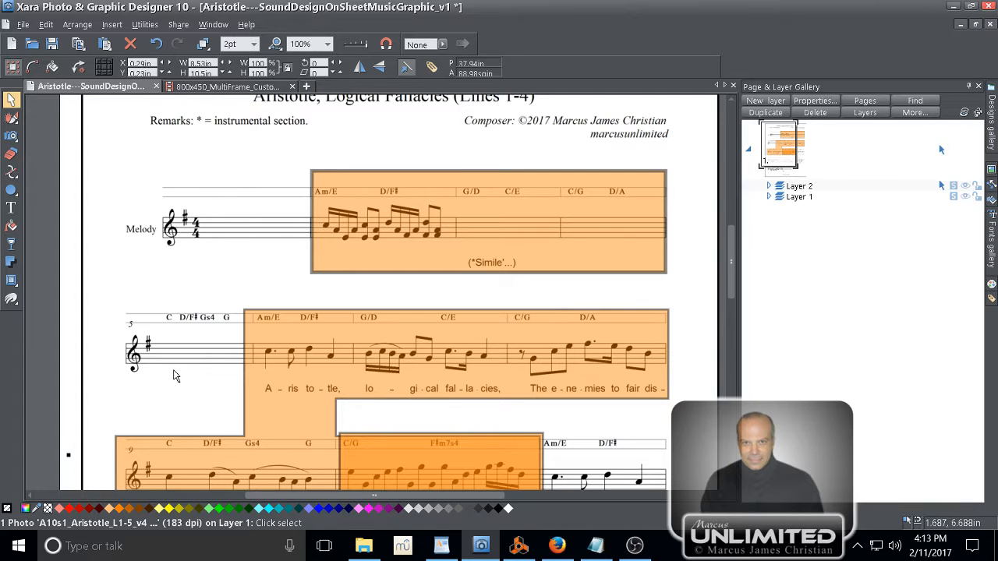
click(520, 547)
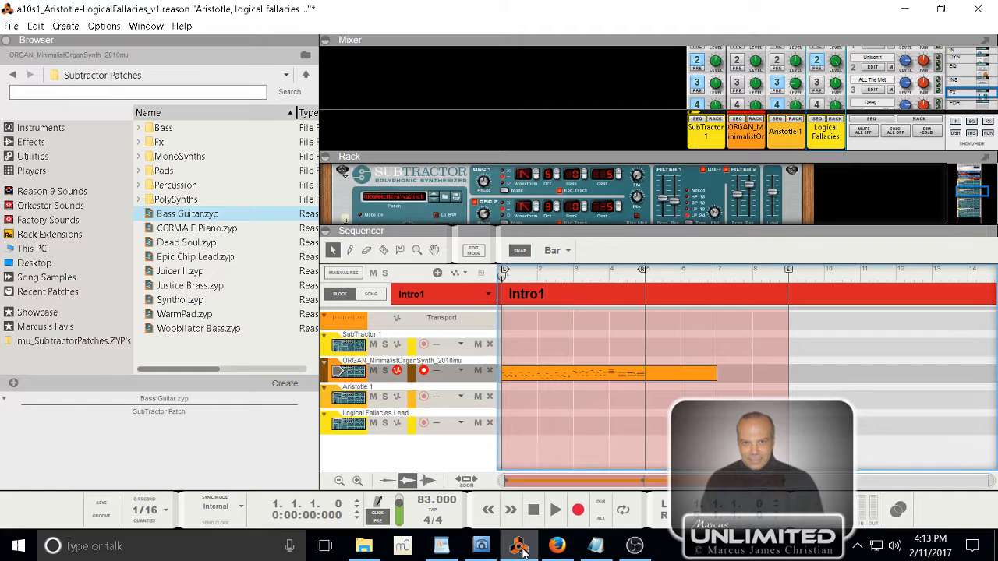
double_click(595, 380)
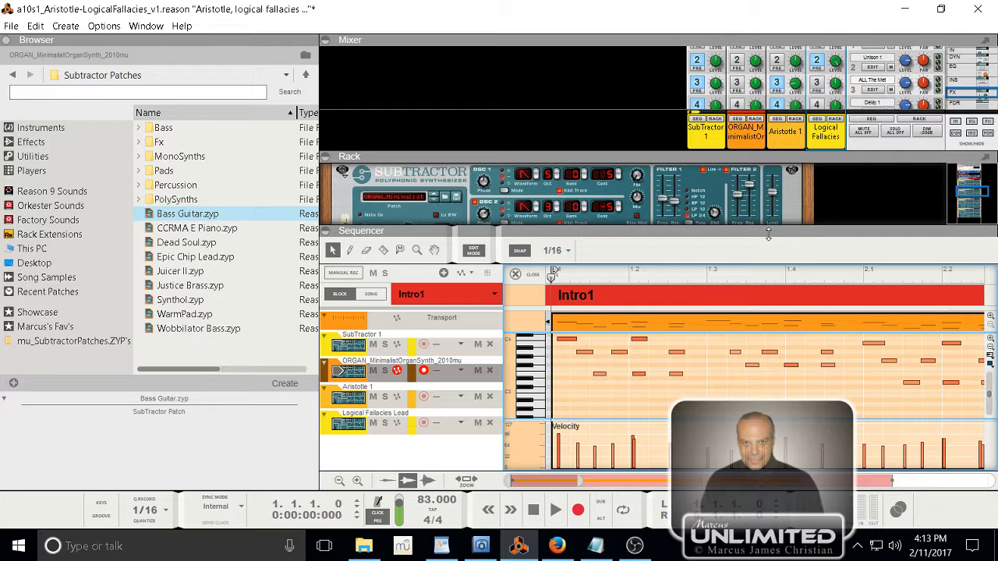
drag(768, 234, 760, 142)
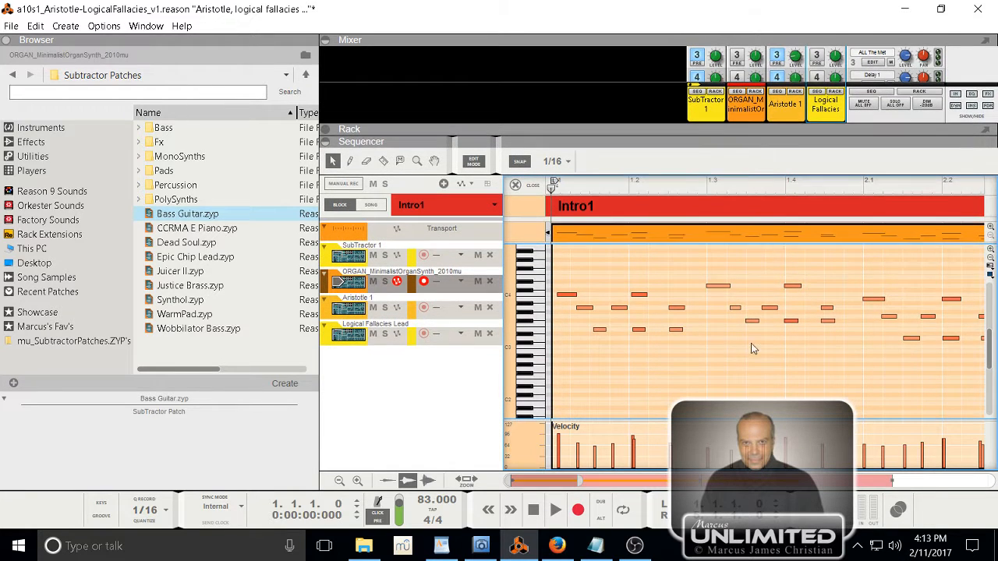
- Examine the organ clip's notes across bars 1 to 4, selecting them all and clearing the selection
scroll(745, 369, up, 2)
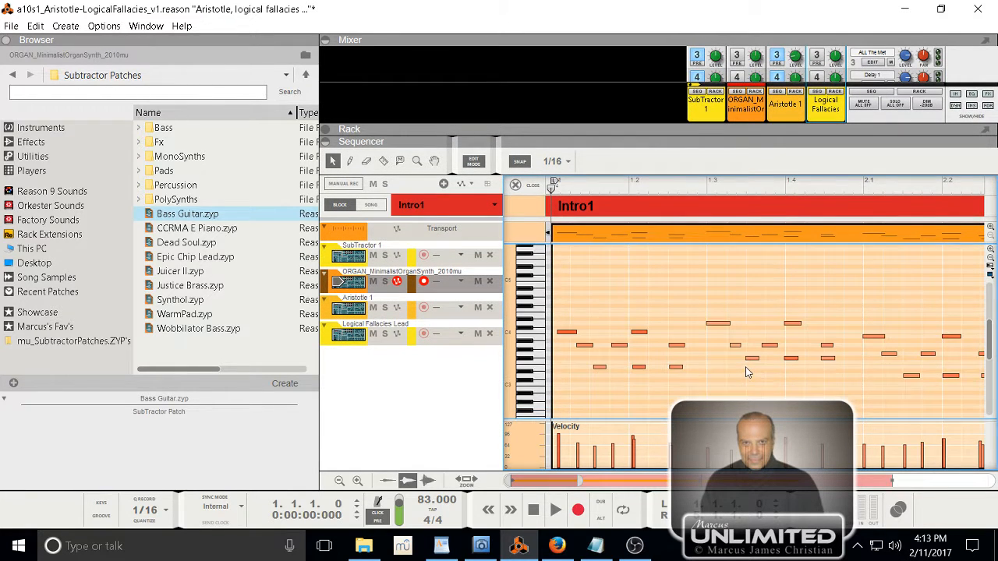
click(338, 482)
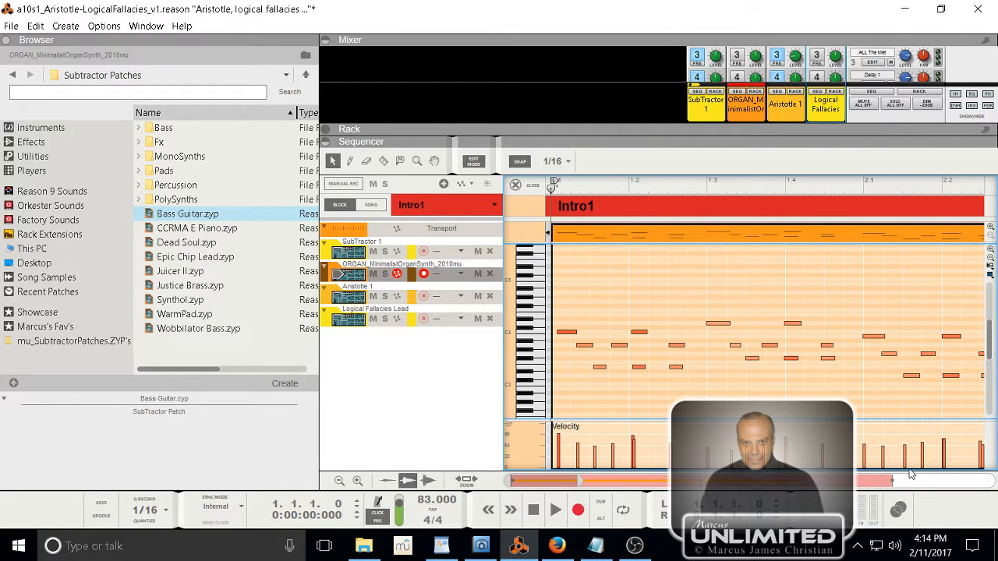
drag(581, 482, 700, 492)
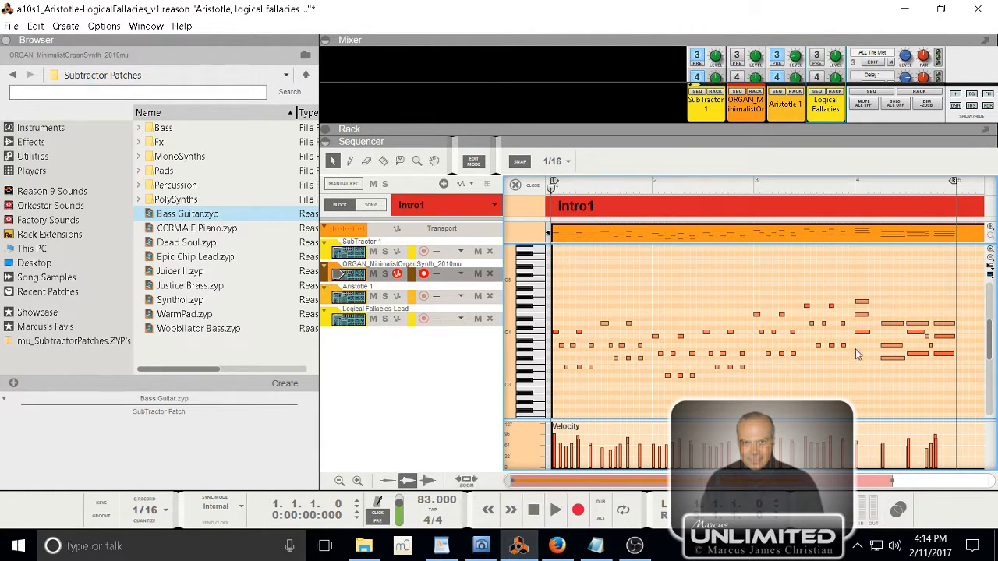
drag(959, 320, 551, 399)
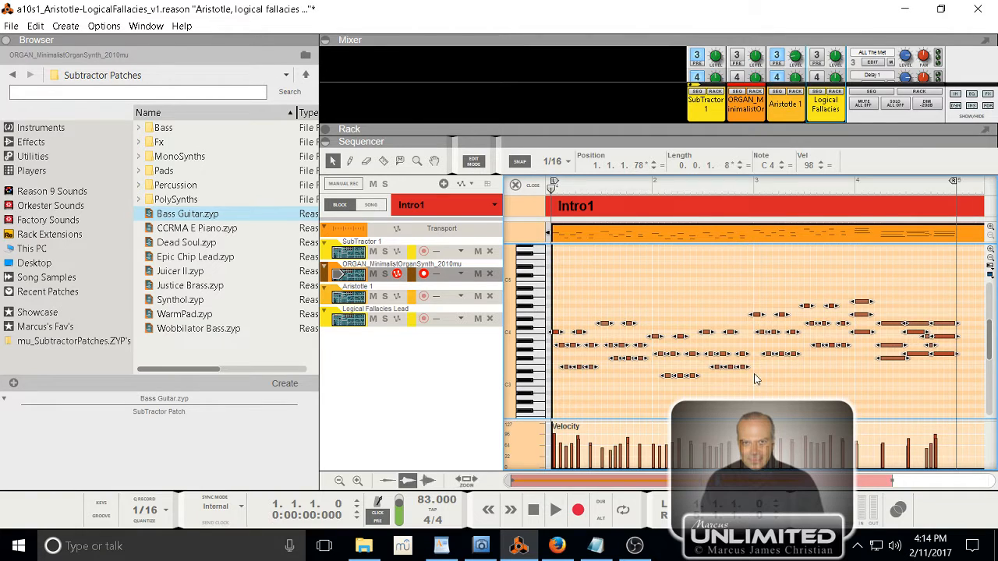
click(768, 392)
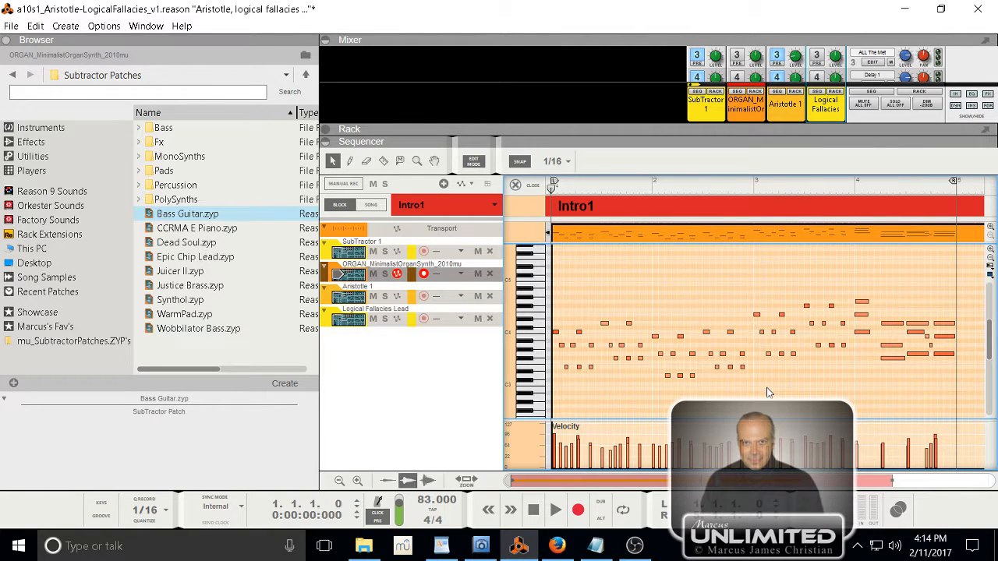
- Play the organ clip in the Intro1 block from the start to around beat 3 of bar 4
key(space)
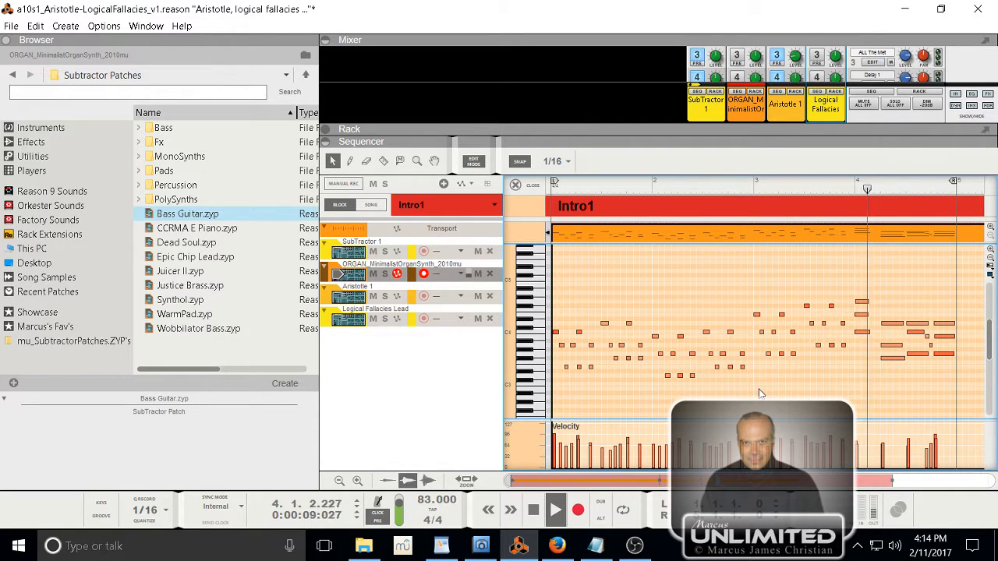
key(space)
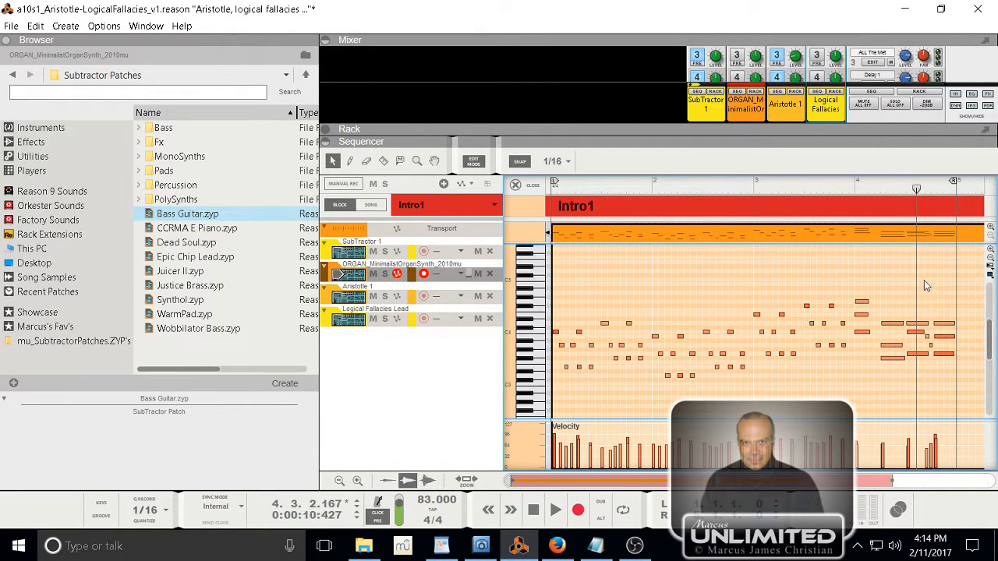
- Quantize the organ notes before the final chord to 1/16 and check the sheet music in Xara
drag(911, 296, 553, 377)
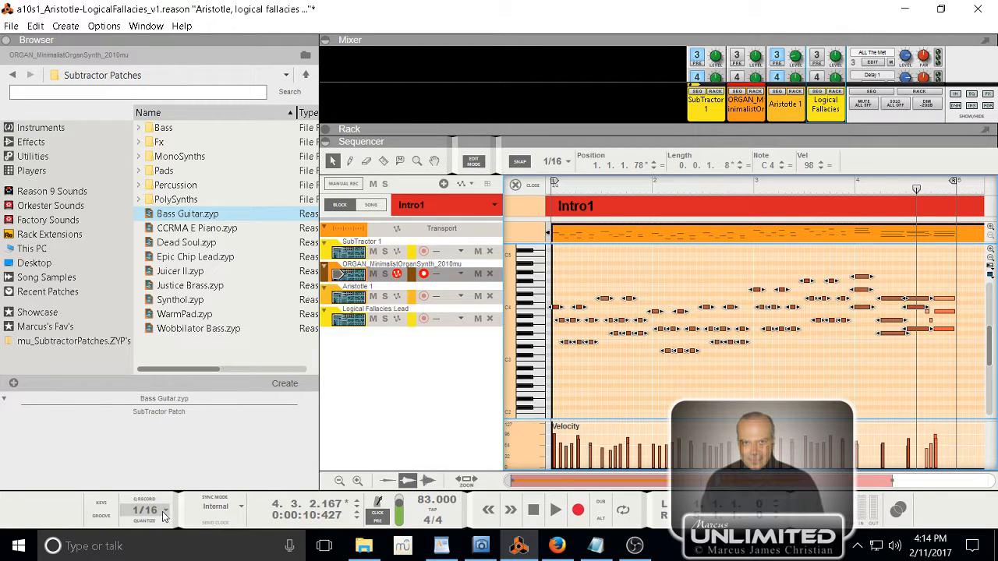
click(482, 549)
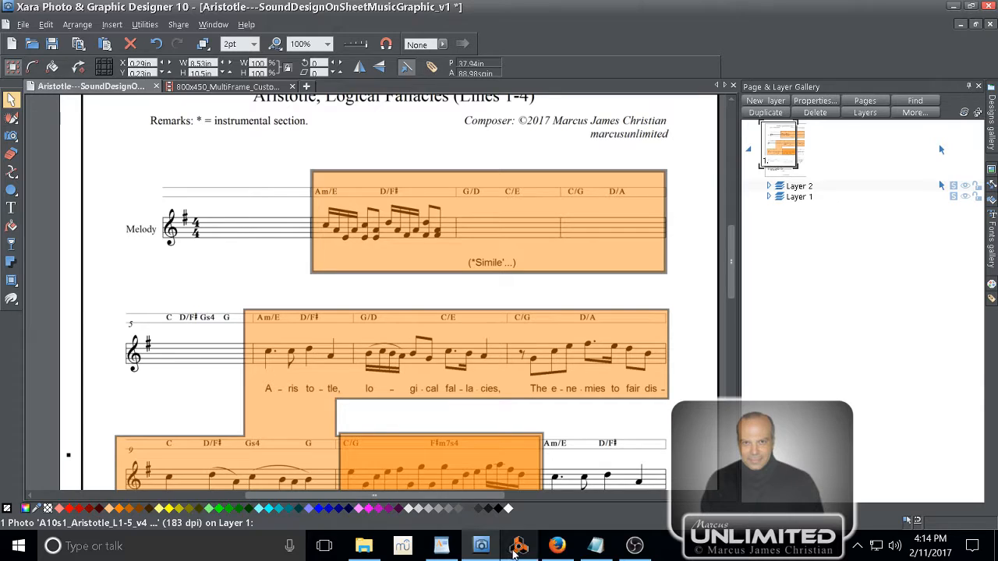
click(517, 548)
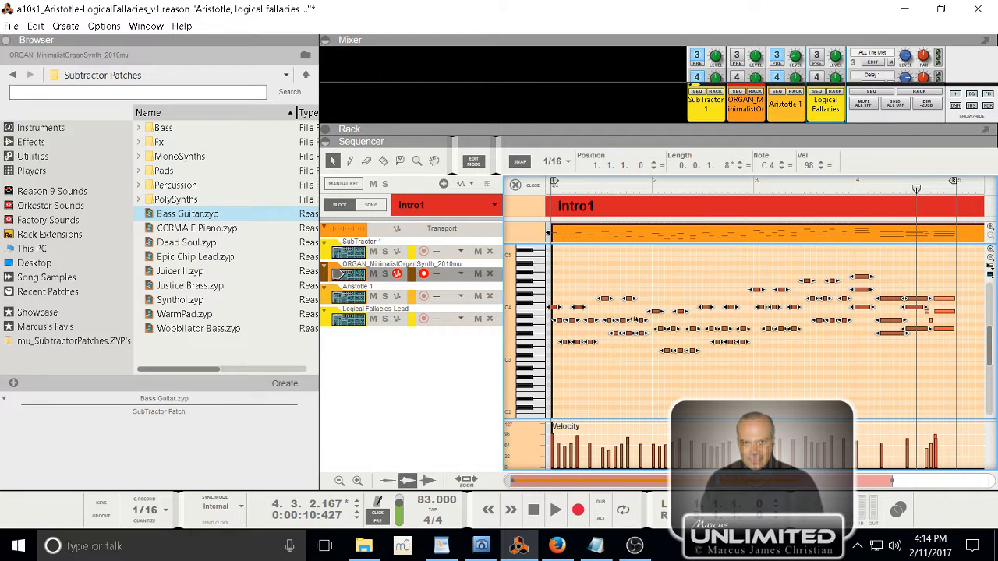
- Clear the note selection and play the whole organ clip from the start of the block
click(645, 282)
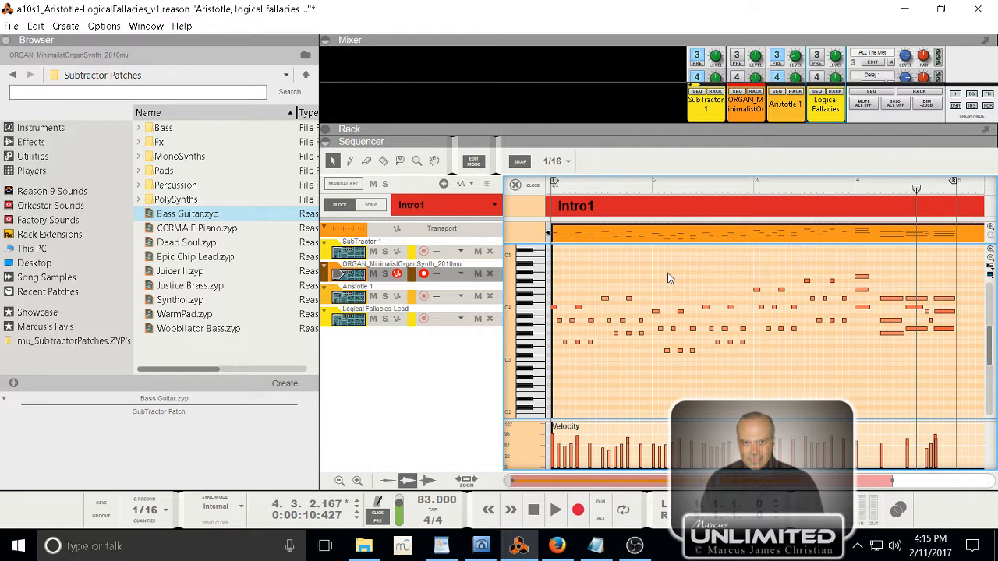
key(KP_0)
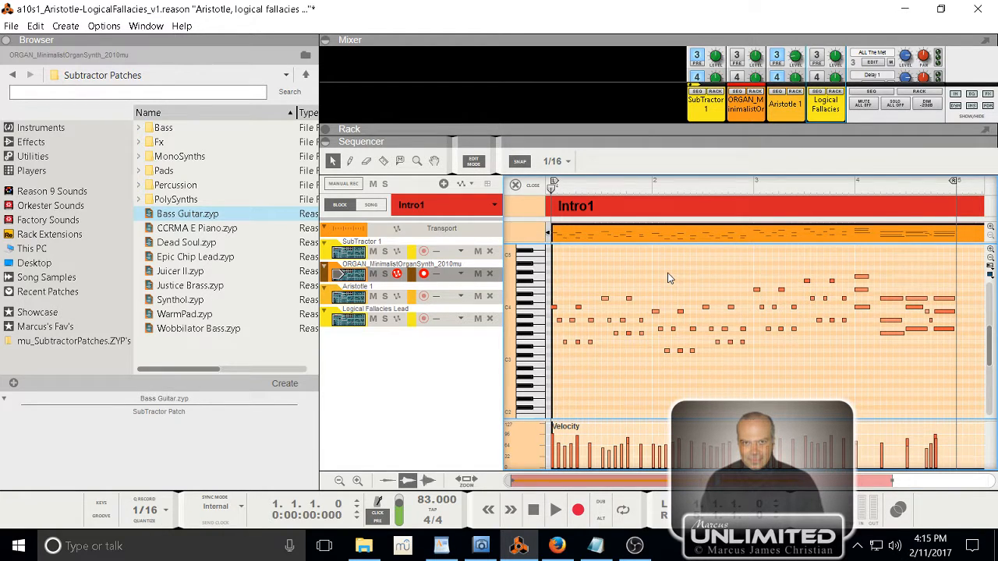
key(space)
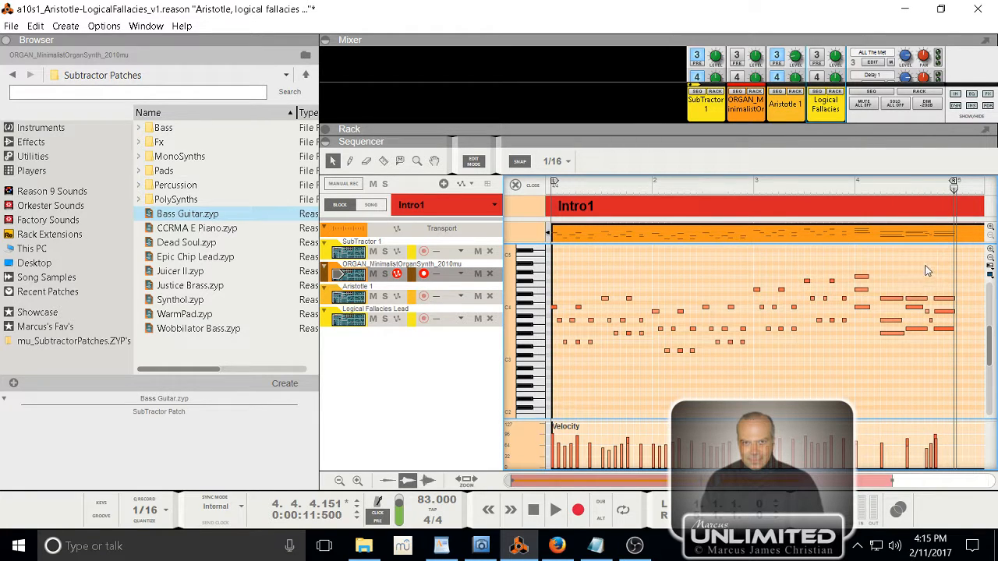
- Quantize the last two chords of bar 4 to 1/16, including the short notes between them, and play them back
drag(925, 262, 952, 352)
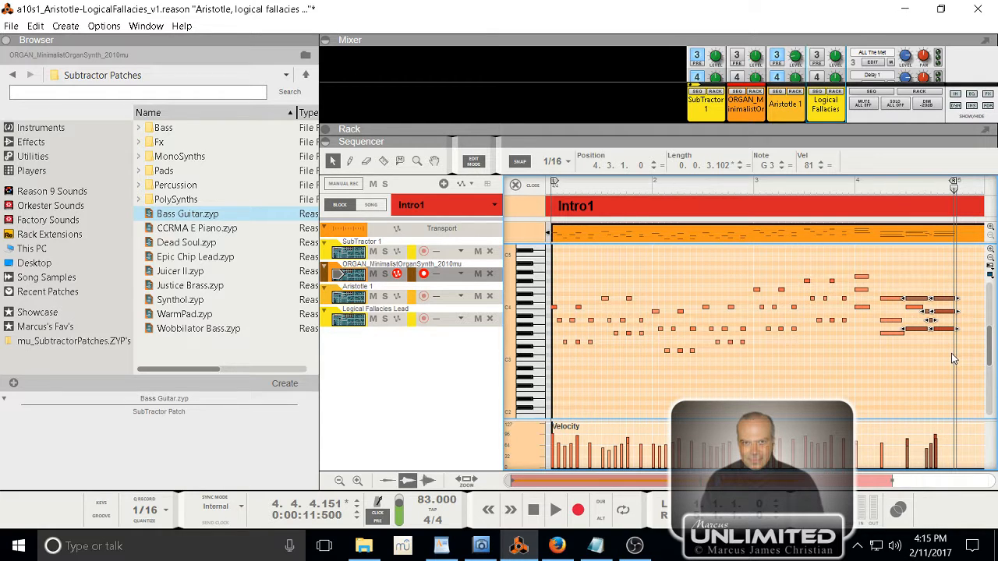
click(926, 377)
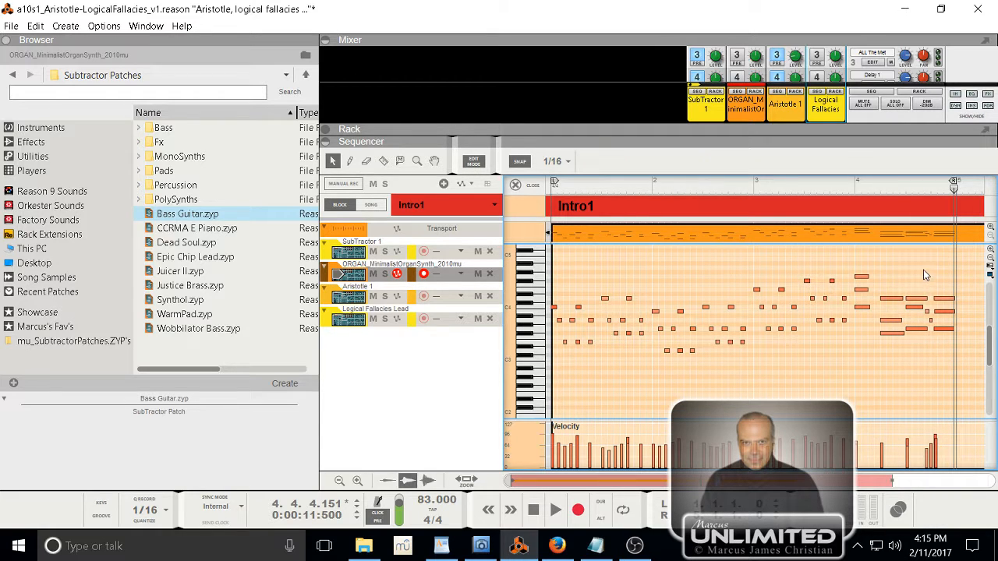
drag(924, 274, 944, 360)
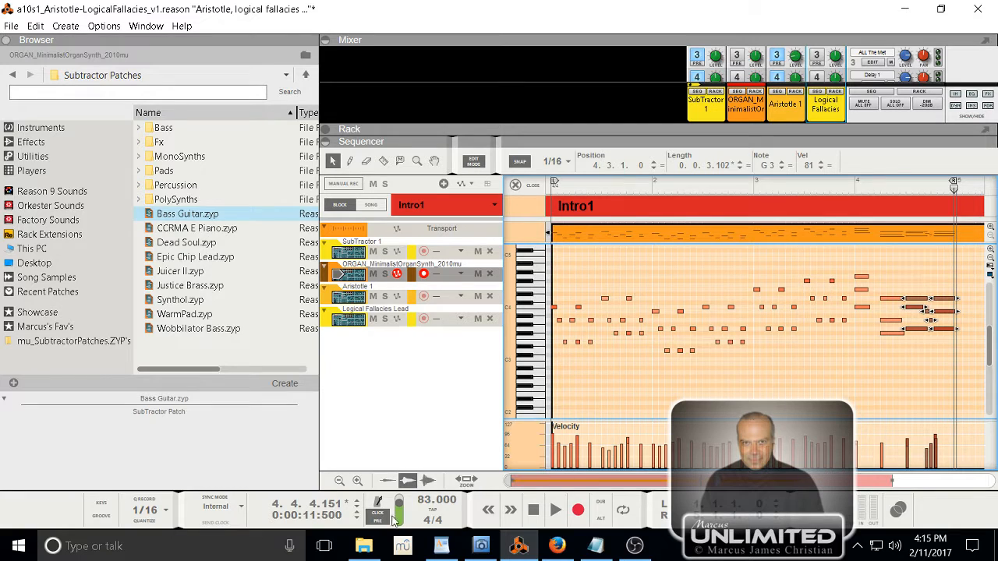
click(152, 521)
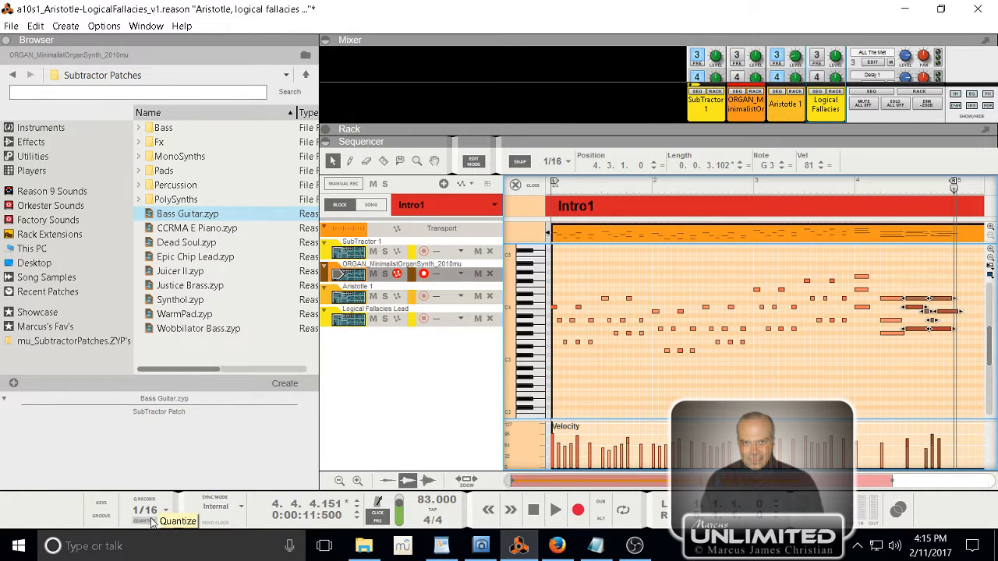
click(879, 187)
key(space)
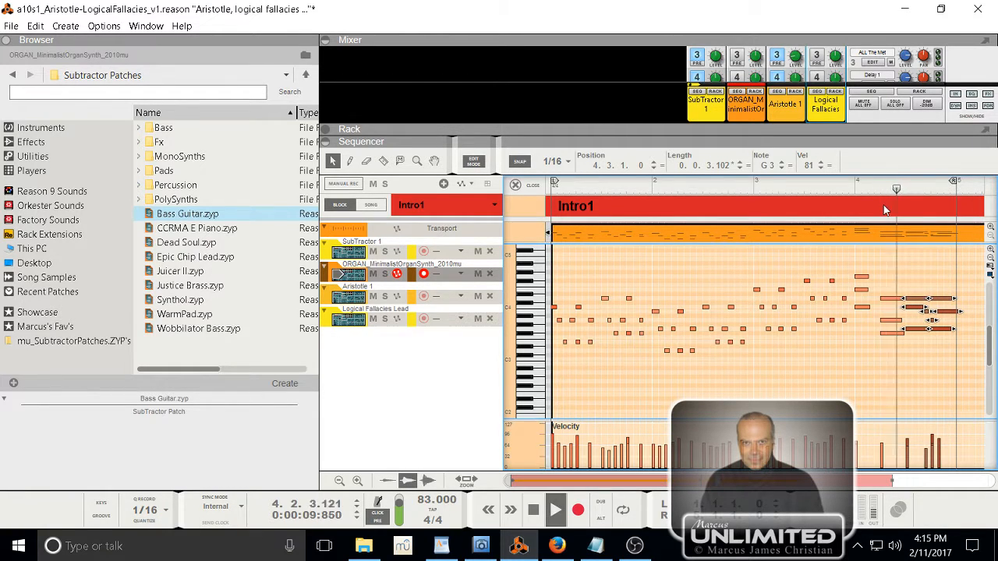
click(934, 370)
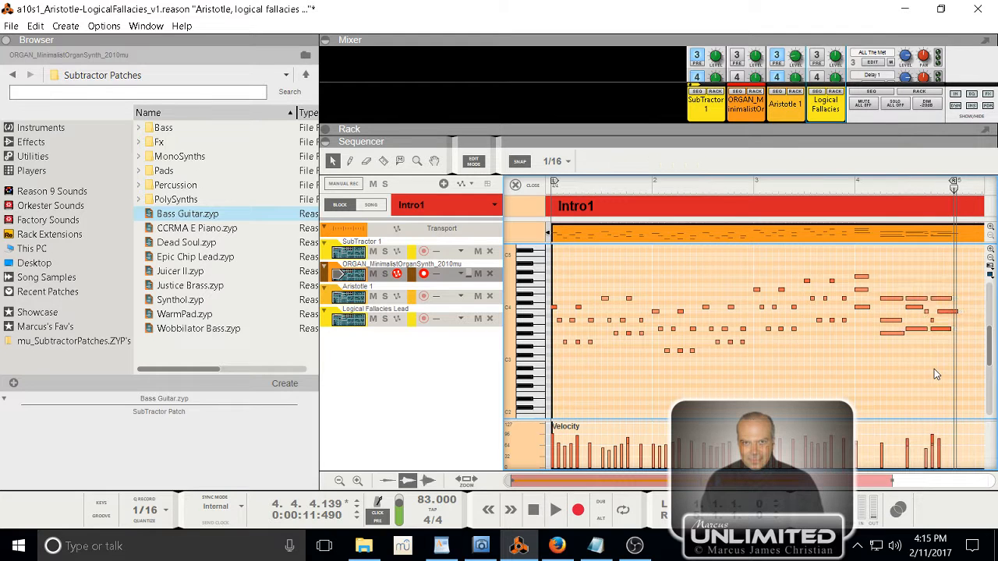
- Undo the note quantizing and replay the end of the organ clip from beat 4 of bar 3
key(ctrl+z)
click(940, 379)
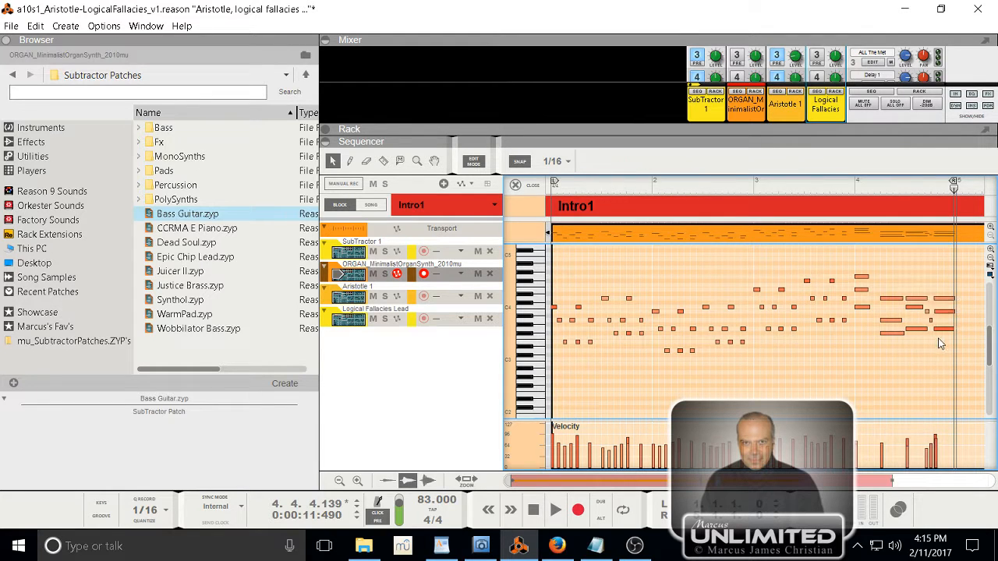
click(930, 312)
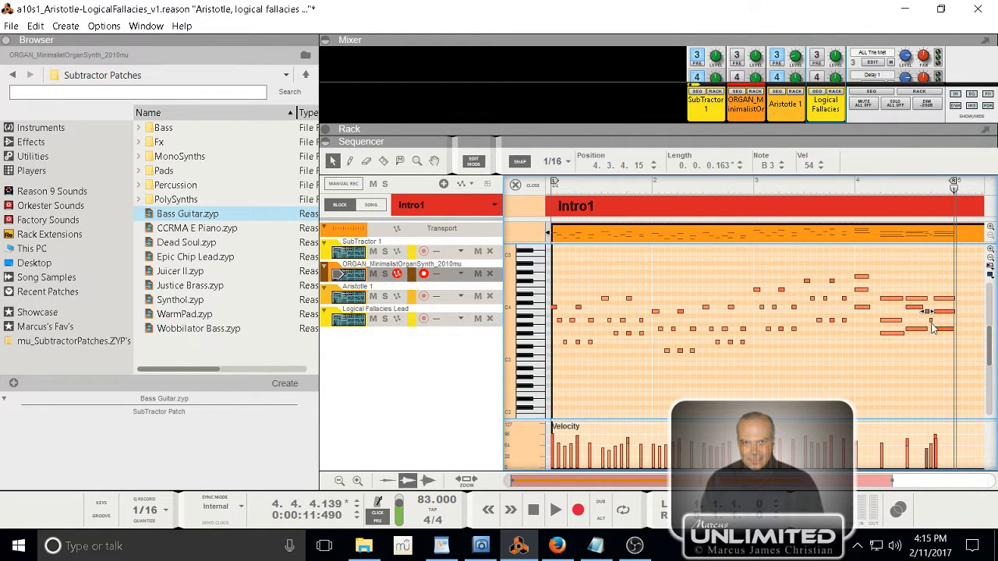
click(943, 374)
click(833, 188)
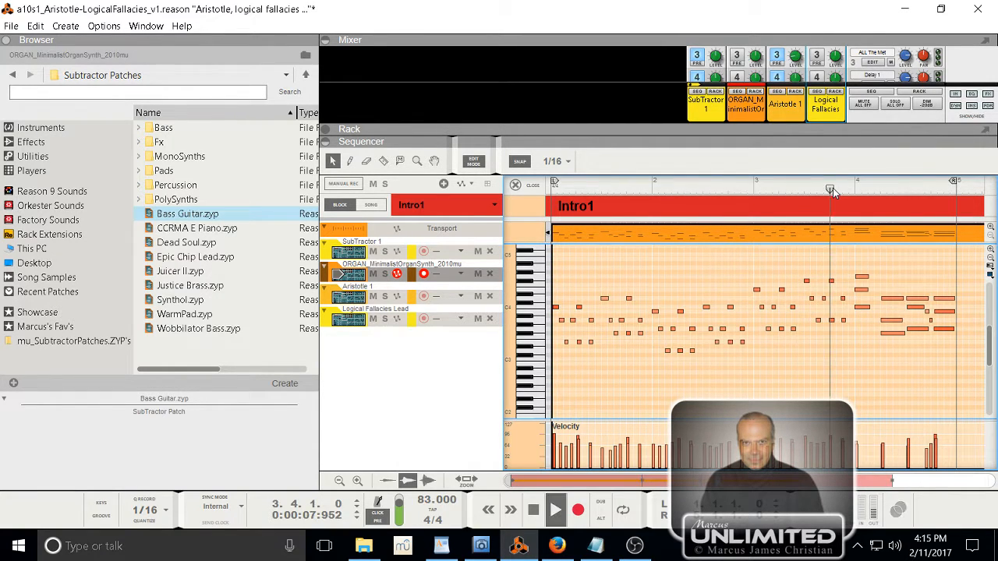
key(space)
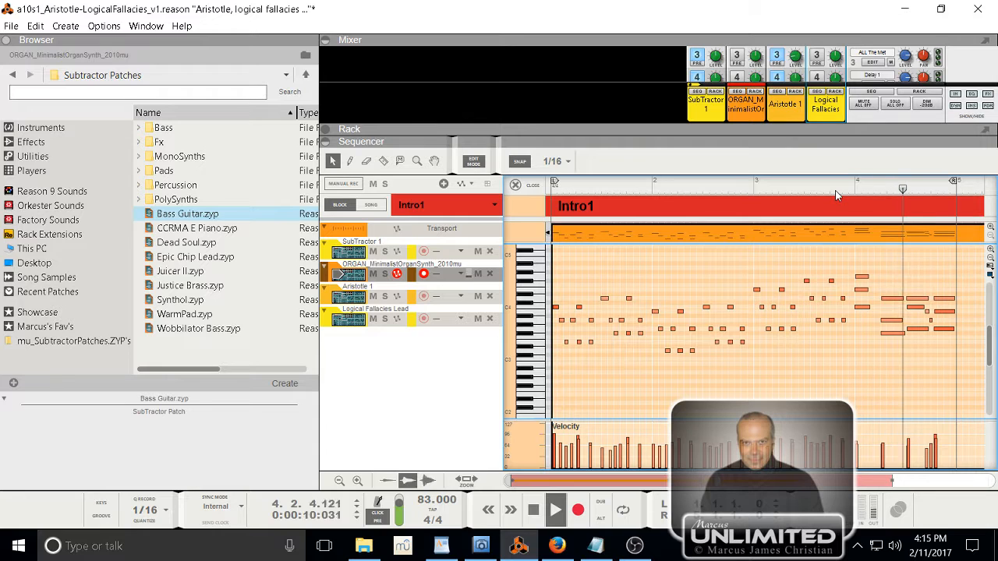
- Quantize the final three-note chord to 1/16 and move its long B3 note to position 4.4.1.0
drag(945, 265, 950, 351)
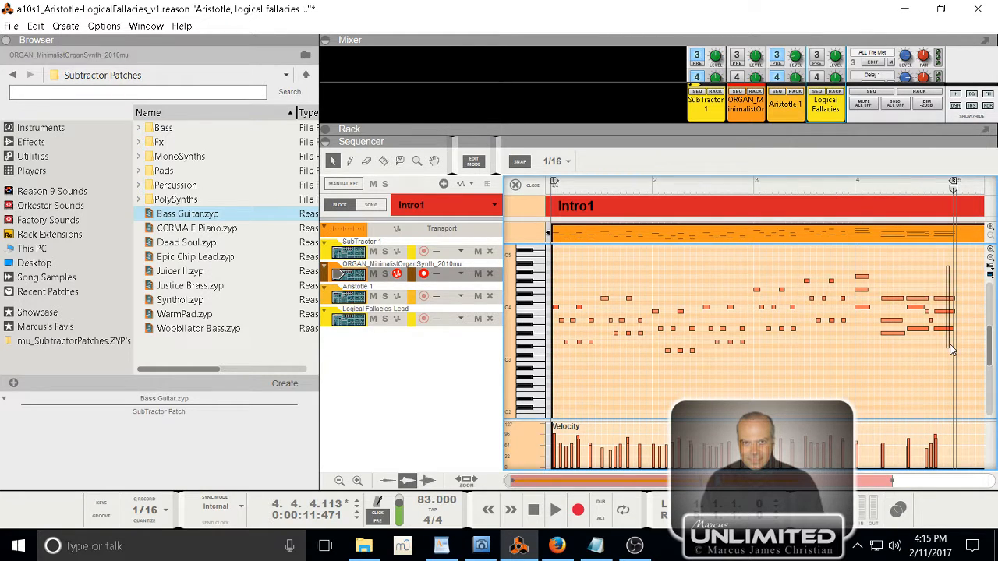
click(148, 521)
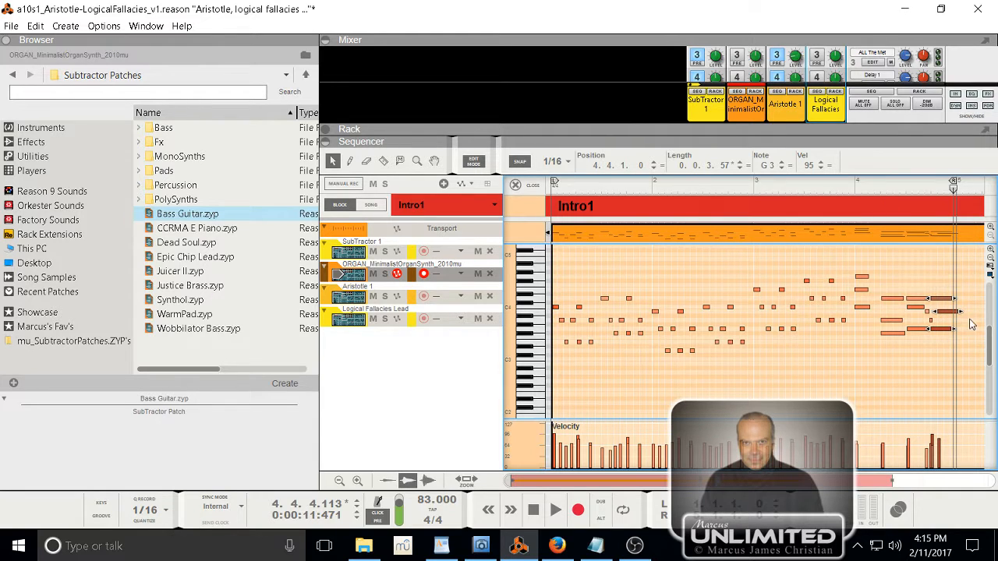
click(946, 310)
click(948, 311)
click(948, 308)
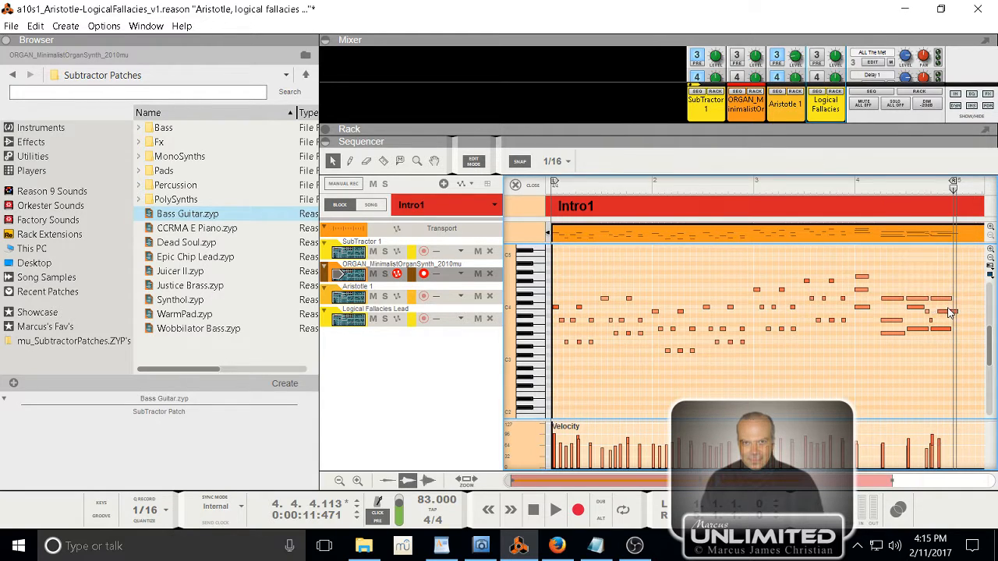
click(949, 311)
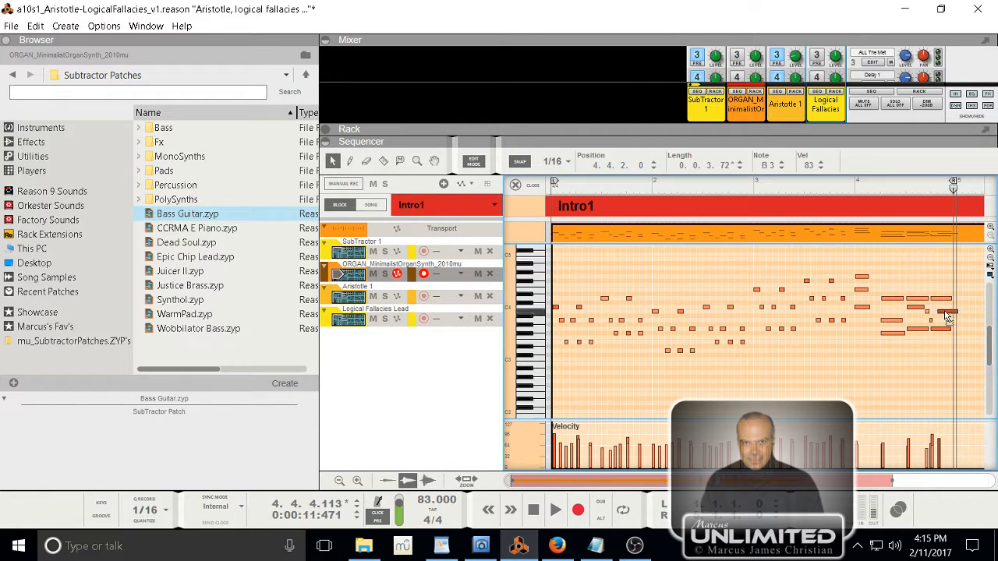
- Play the organ clip from 3.4.4.0 to check the corrected final chord, and clear the note selection
click(850, 188)
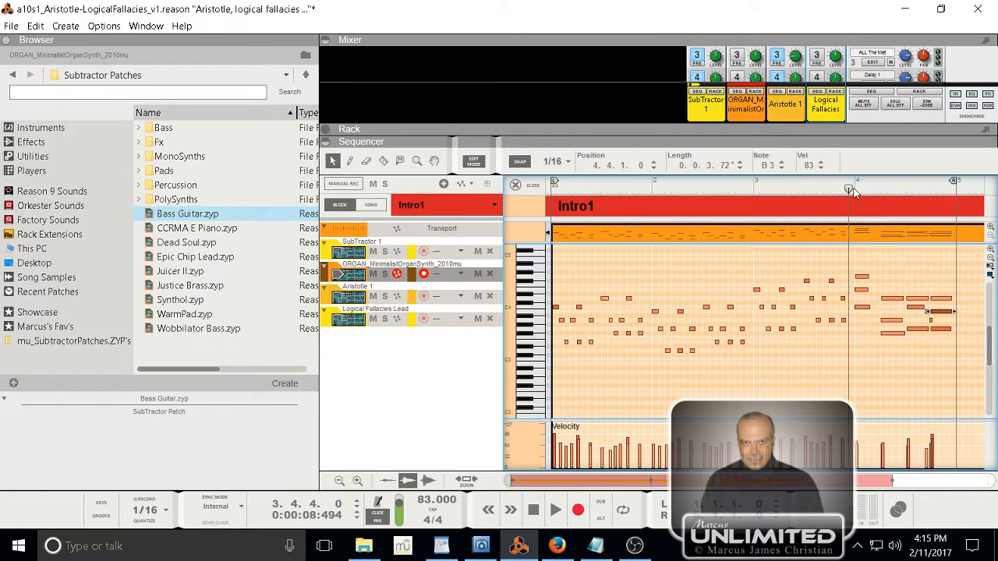
key(space)
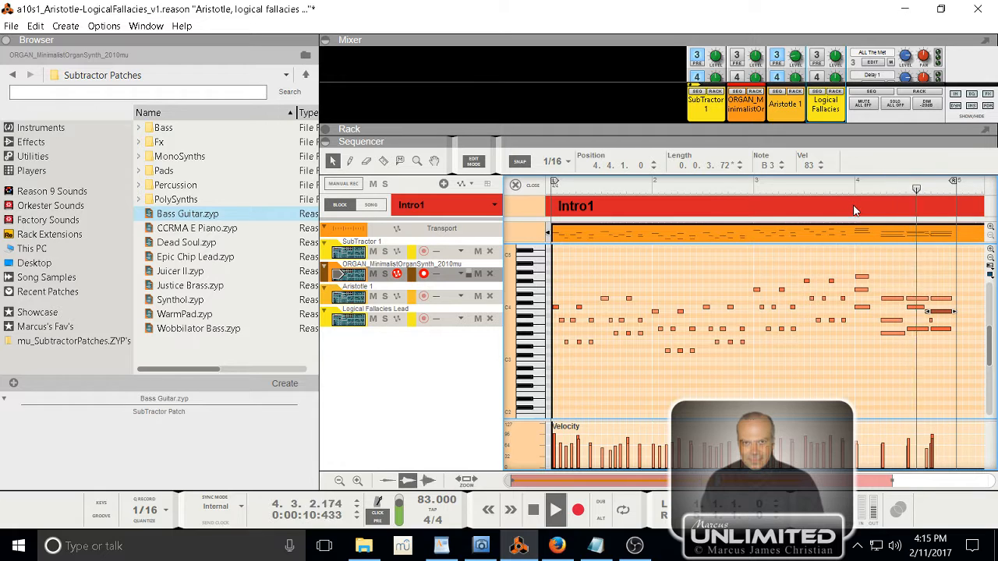
click(911, 377)
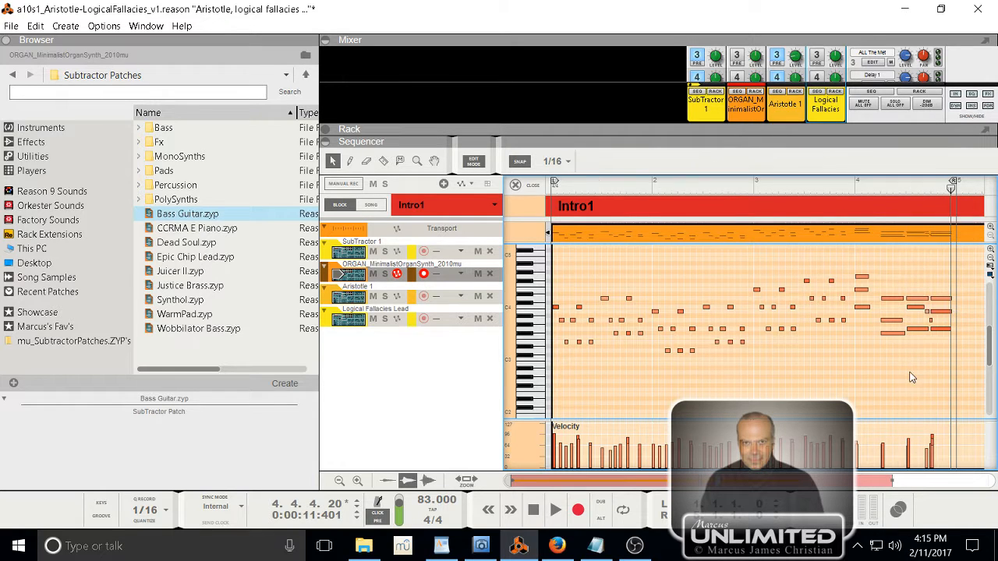
- Inspect the short A3 note before the final chord and play the whole organ clip from the start
click(927, 312)
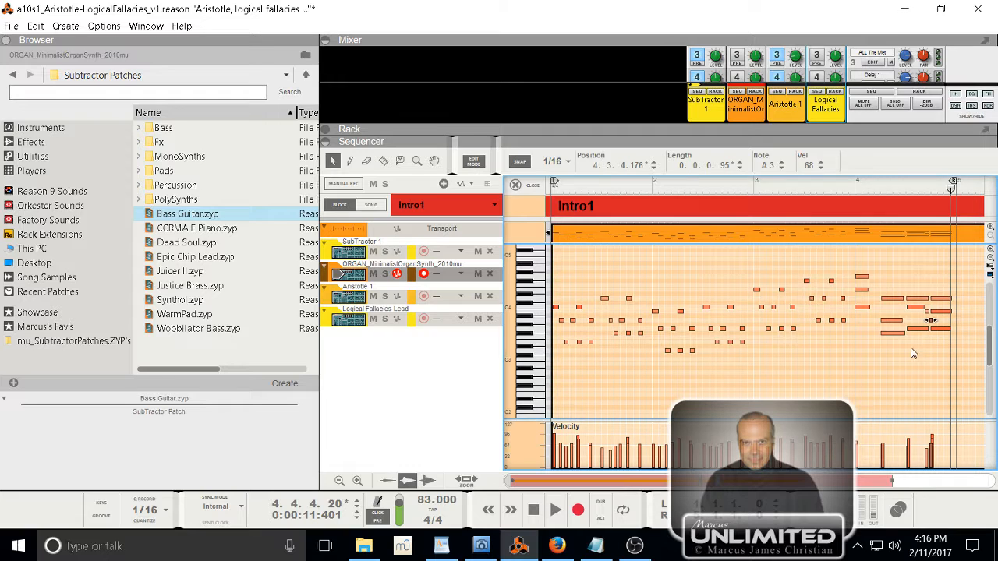
click(867, 373)
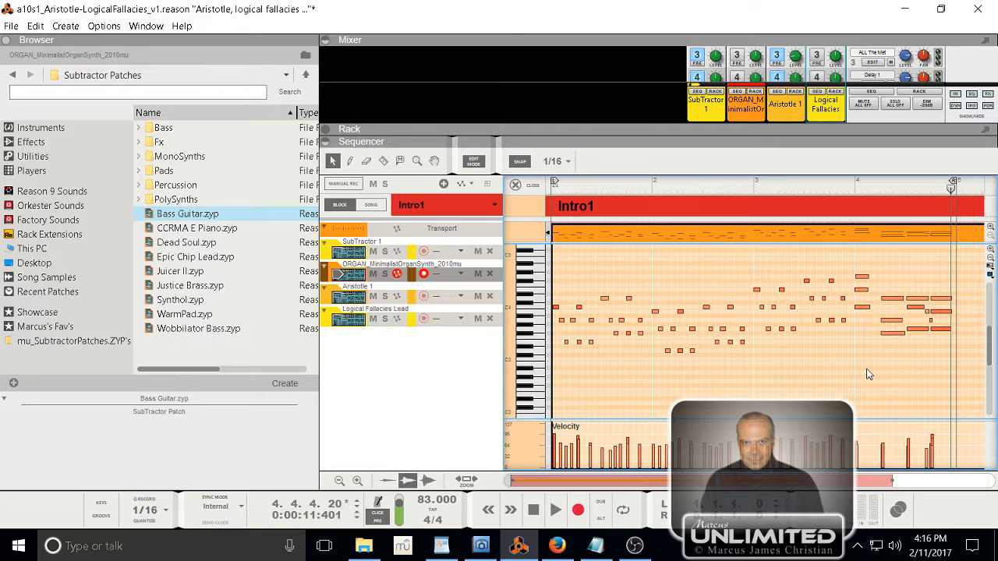
key(Home)
key(space)
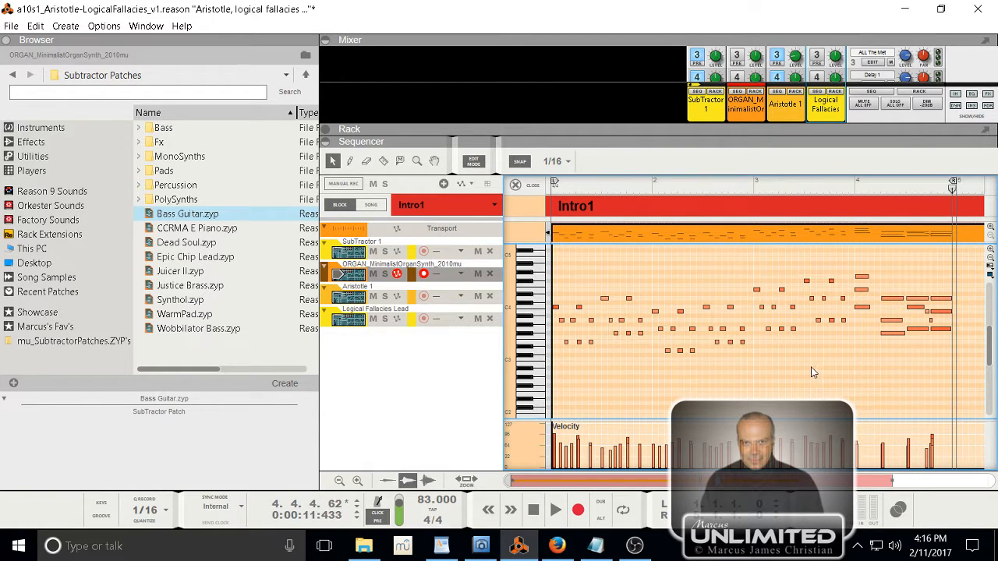
- Save the song and enlarge the rack to reach the empty space below its last device
click(380, 370)
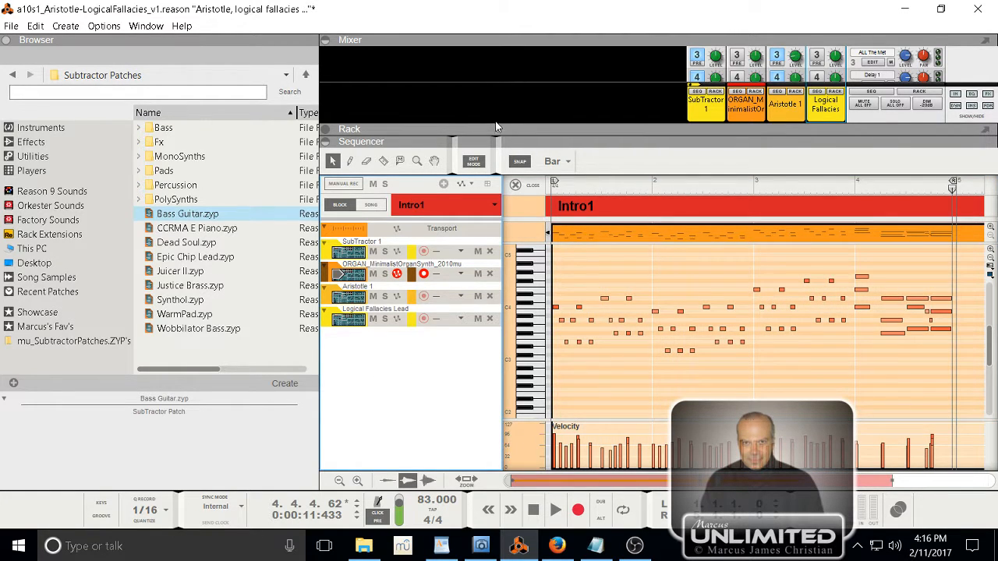
drag(502, 125, 506, 67)
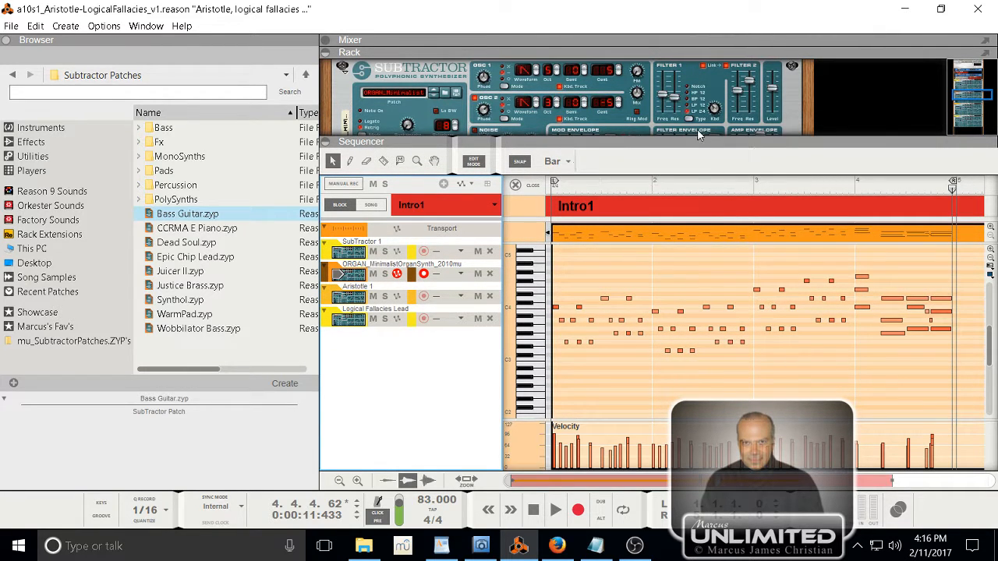
drag(709, 142, 716, 269)
scroll(579, 222, down, 5)
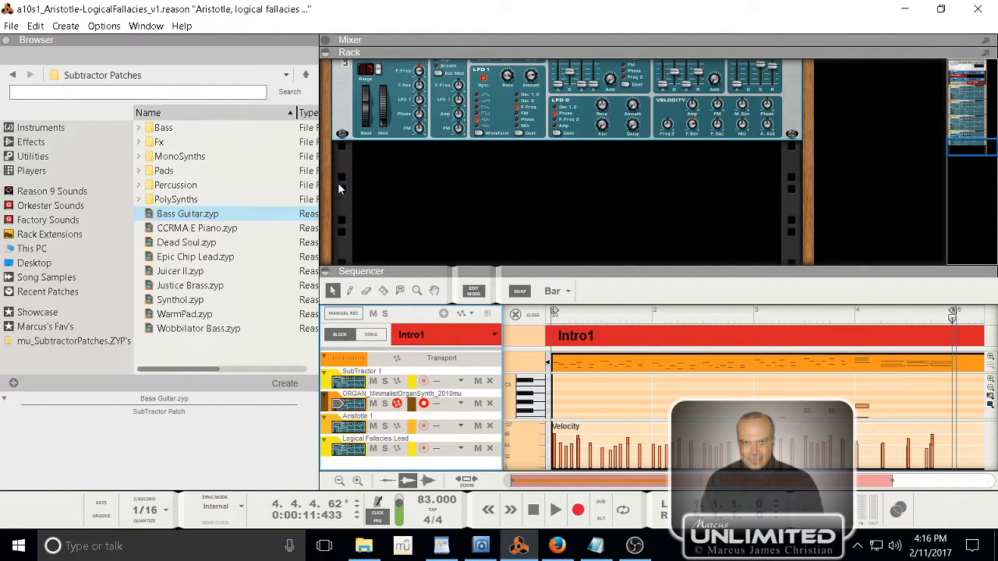
- Add an empty Combinator below the last Subtractor in the rack and set the insertion point inside its device area
click(28, 158)
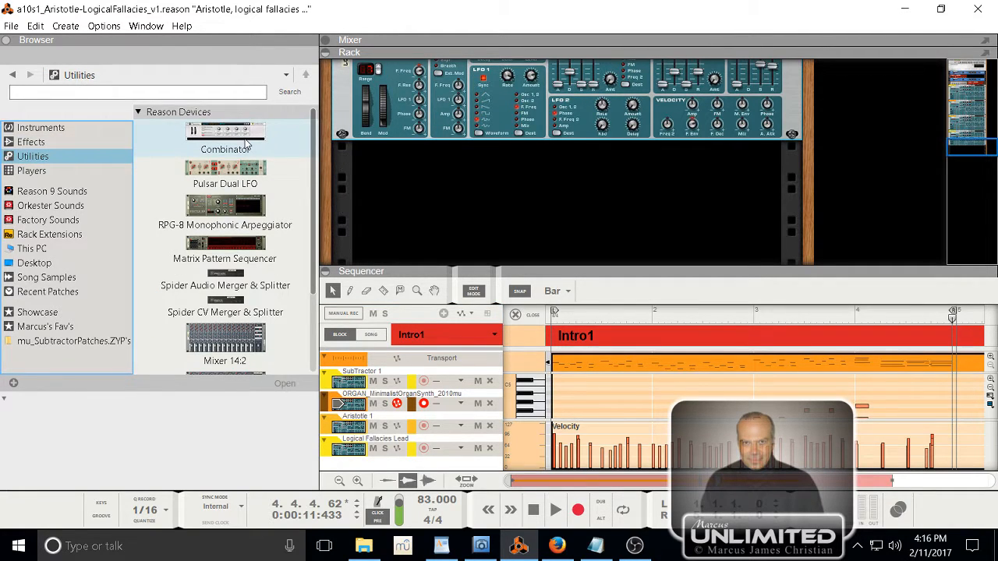
drag(244, 142, 500, 187)
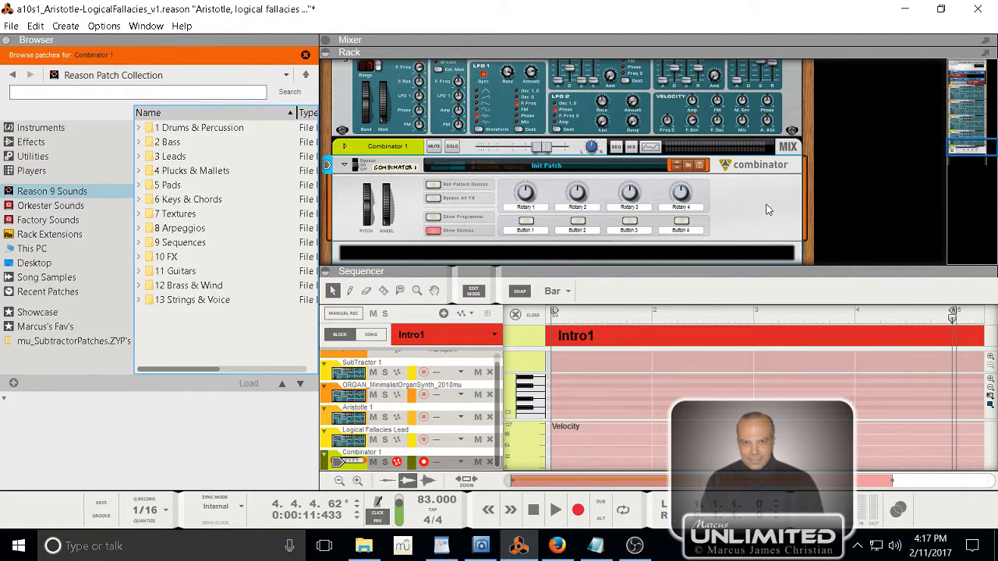
scroll(766, 209, down, 1)
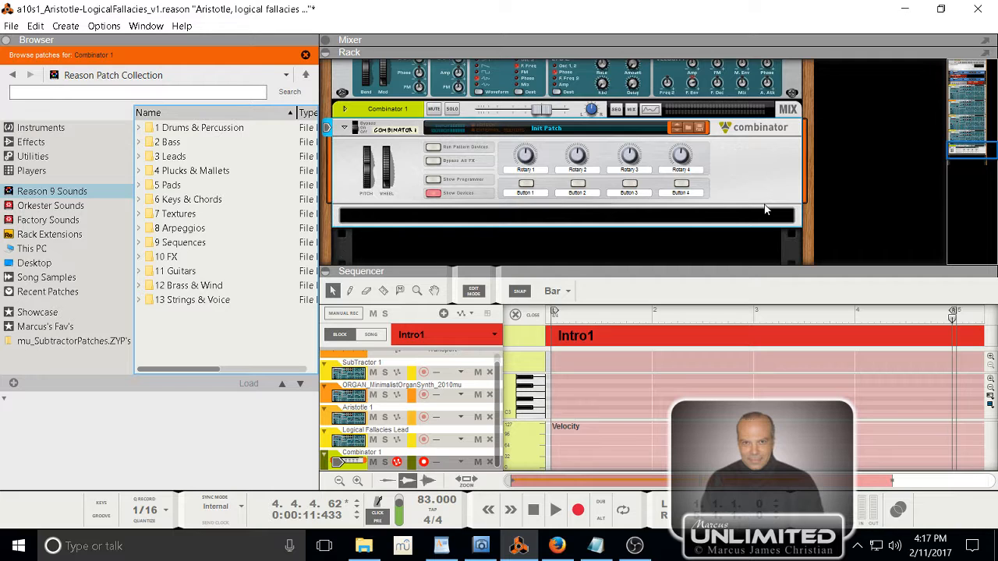
click(416, 224)
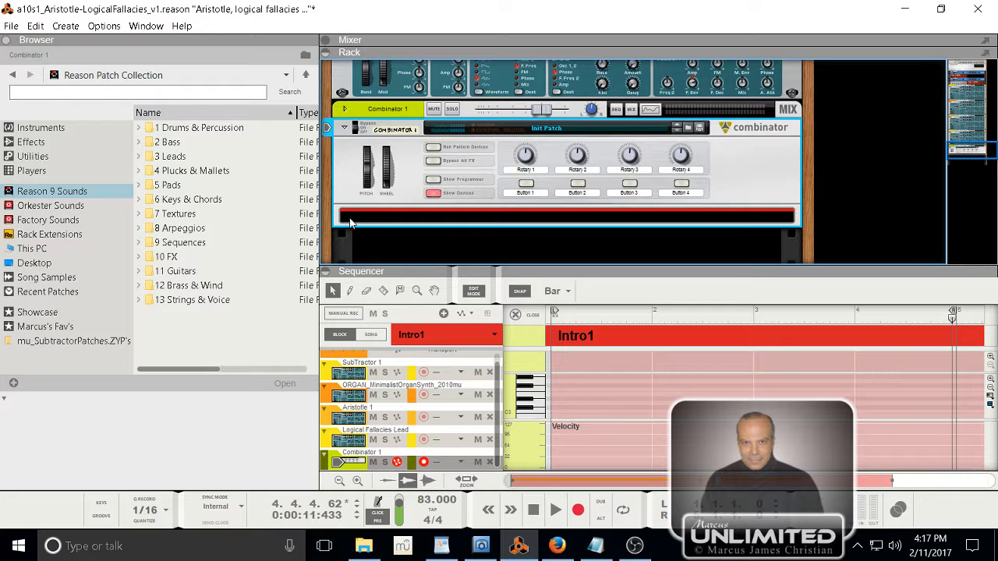
click(48, 130)
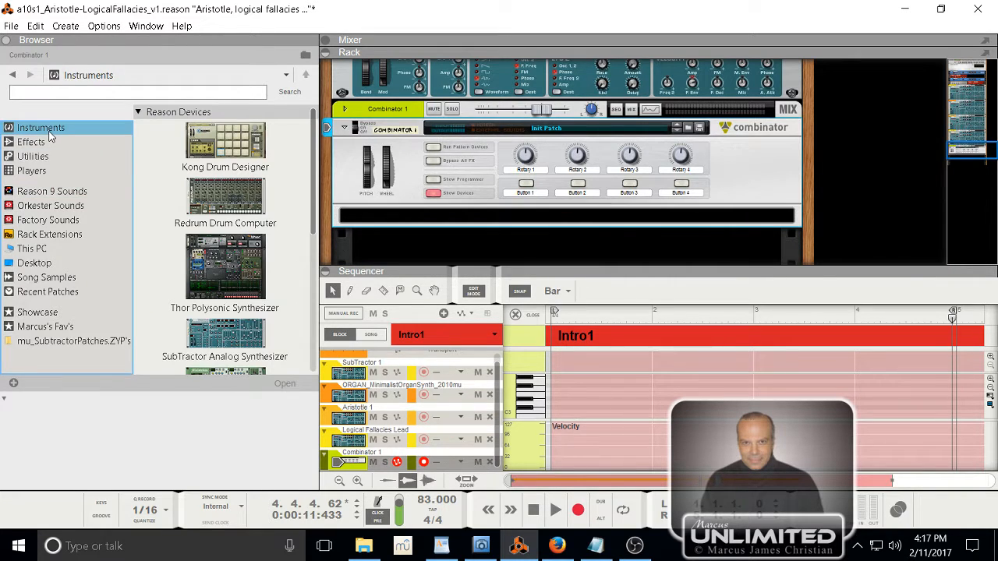
scroll(195, 202, down, 2)
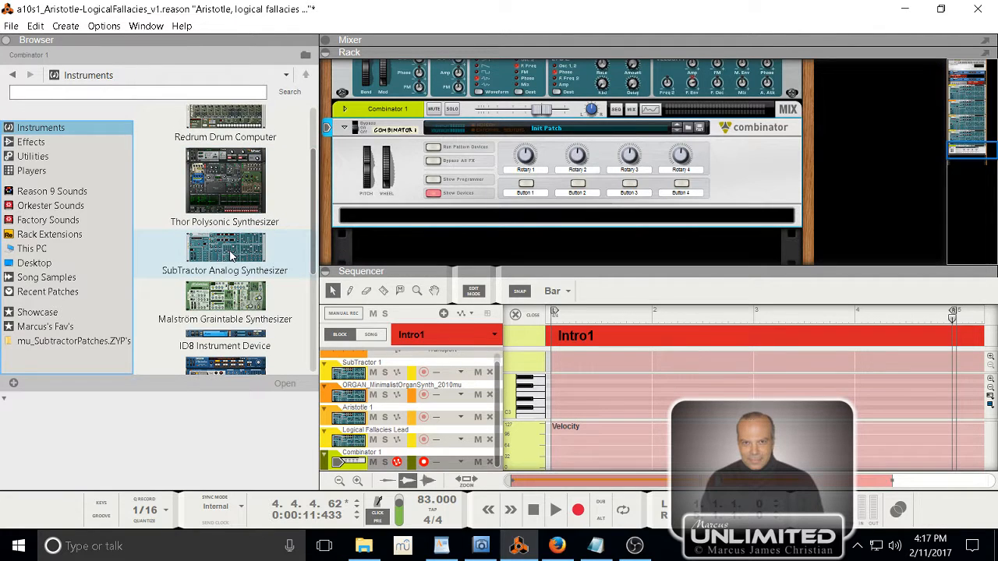
mouse_move(230, 256)
mouse_down()
mouse_move(269, 230)
mouse_move(385, 216)
mouse_move(327, 223)
mouse_move(249, 257)
mouse_up()
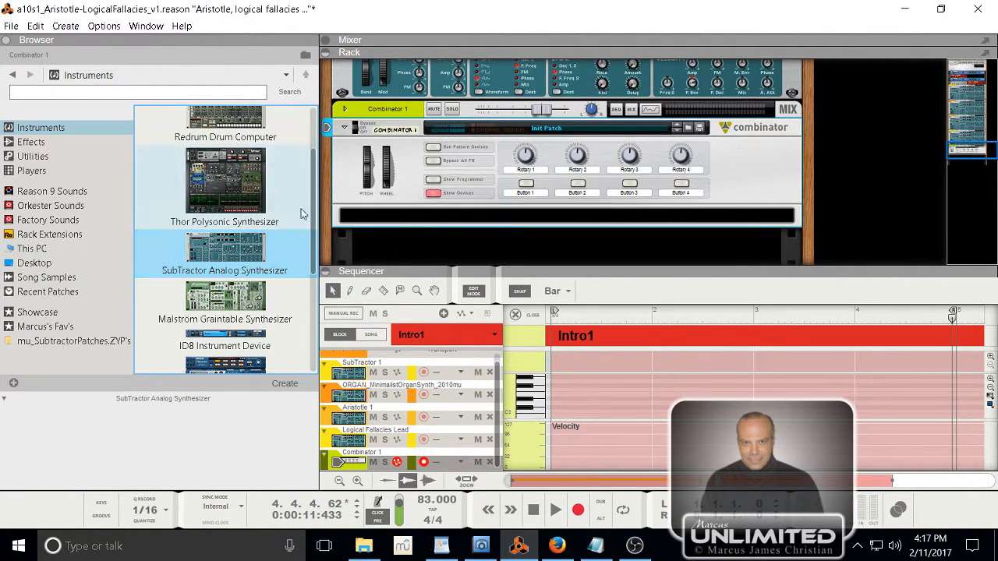
- Add a Line Mixer 6:2 from the utility devices to the Combinator's empty device area
click(32, 156)
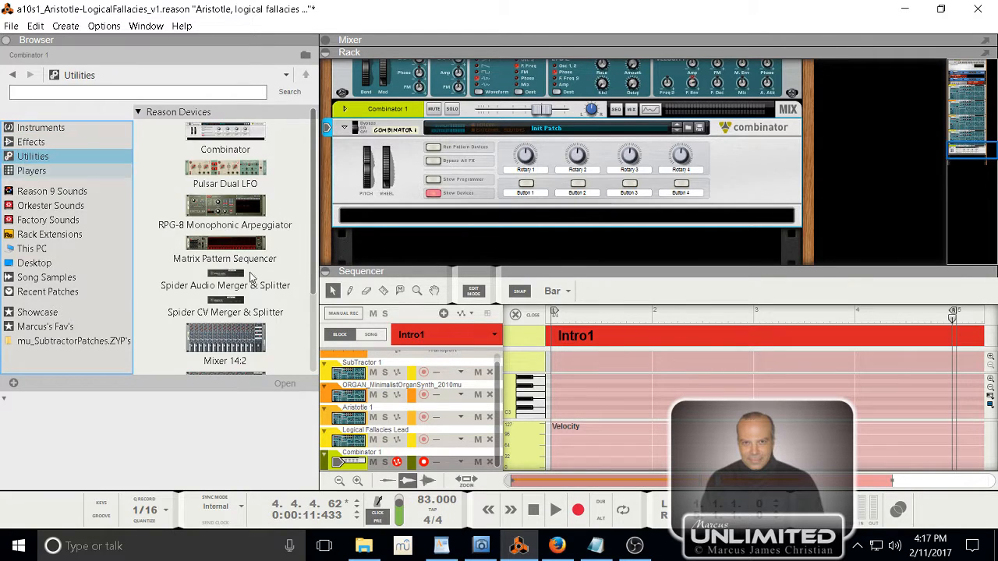
scroll(261, 283, down, 1)
scroll(262, 282, down, 2)
click(256, 269)
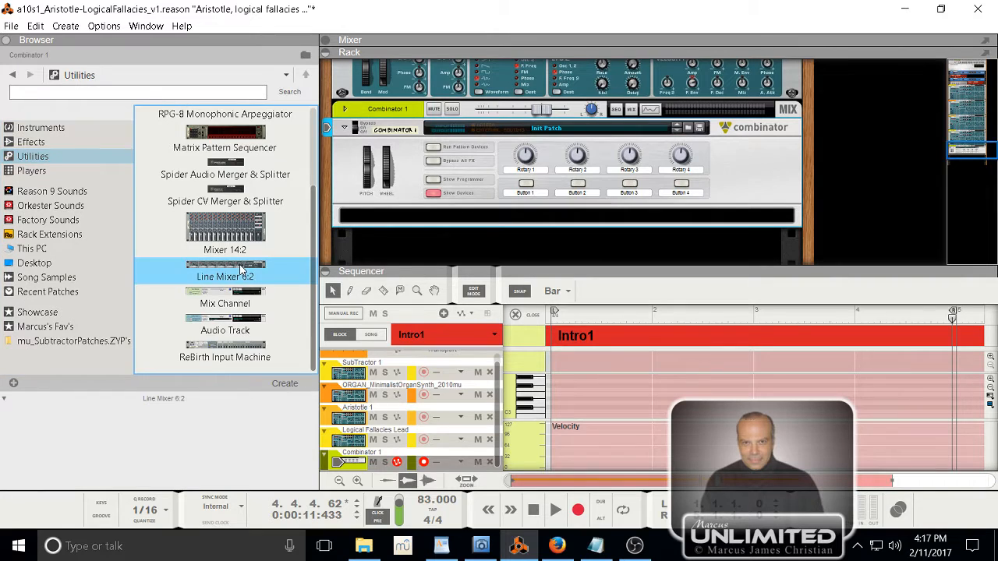
mouse_move(257, 269)
mouse_down()
mouse_move(308, 234)
mouse_move(434, 209)
mouse_move(446, 219)
mouse_up()
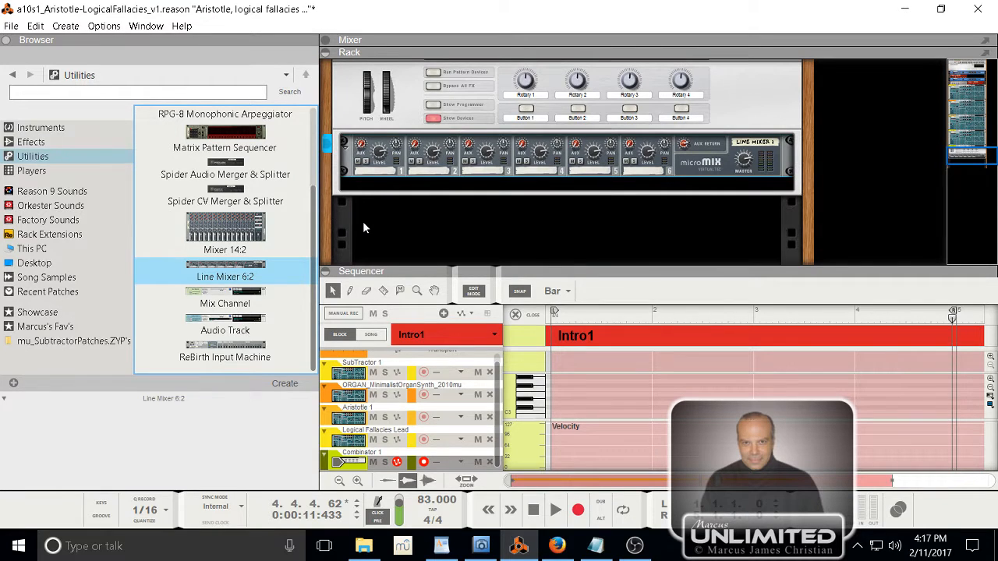
- Add a SubTractor Analog Synthesizer inside the Combinator, directly below the line mixer
right_click(382, 175)
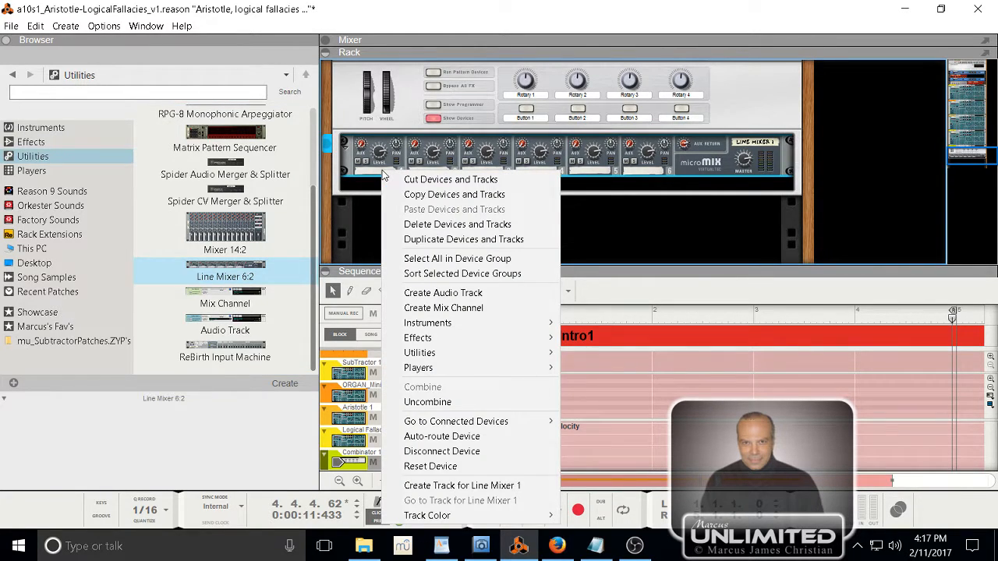
mouse_move(441, 324)
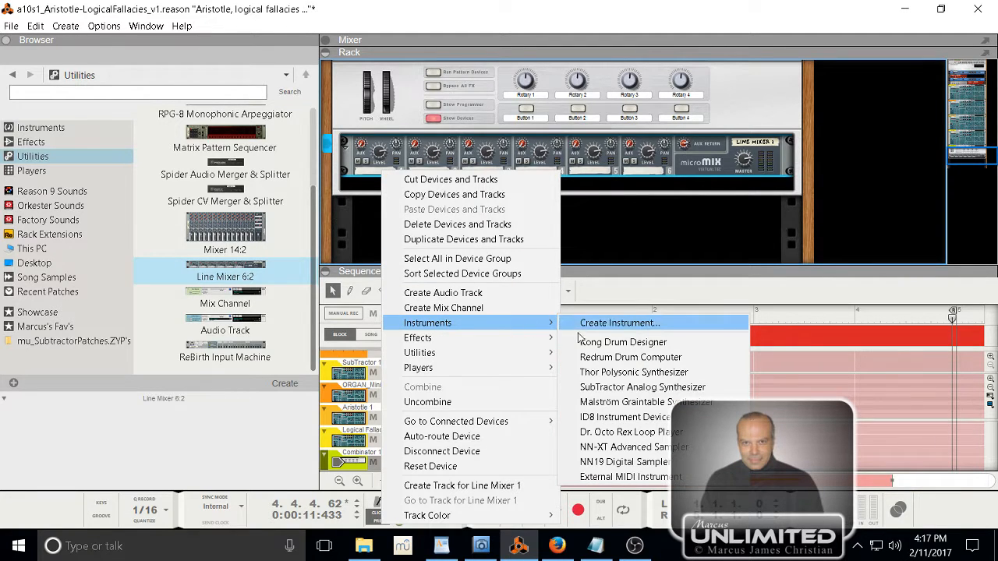
click(590, 388)
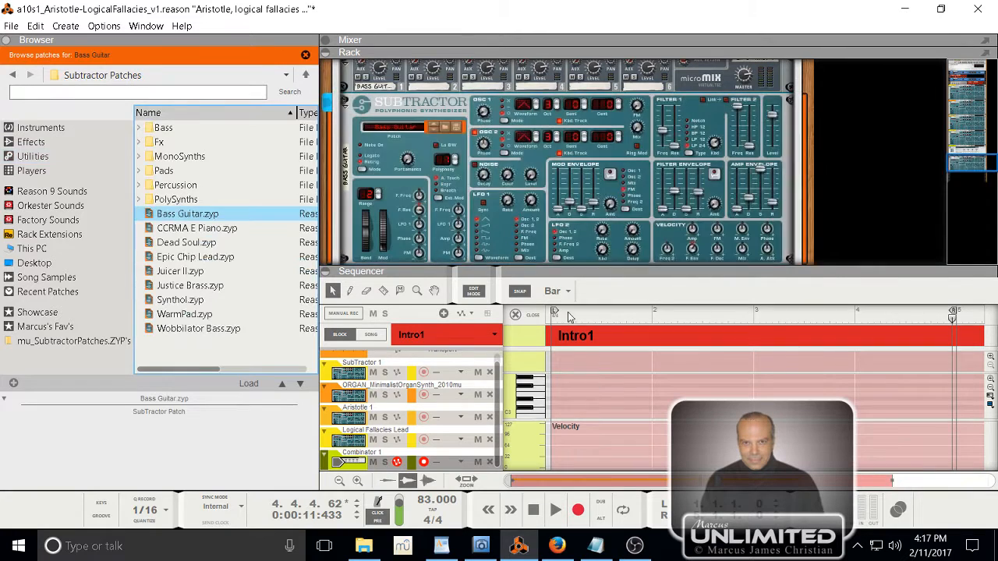
- Add a second SubTractor Analog Synthesizer to the Combinator, directly after the line mixer
scroll(446, 184, up, 2)
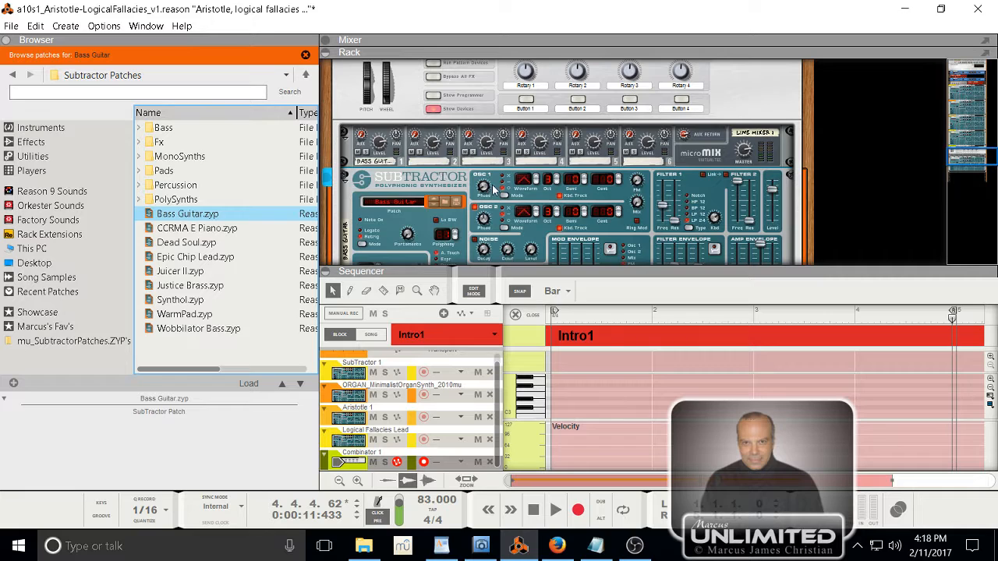
click(437, 162)
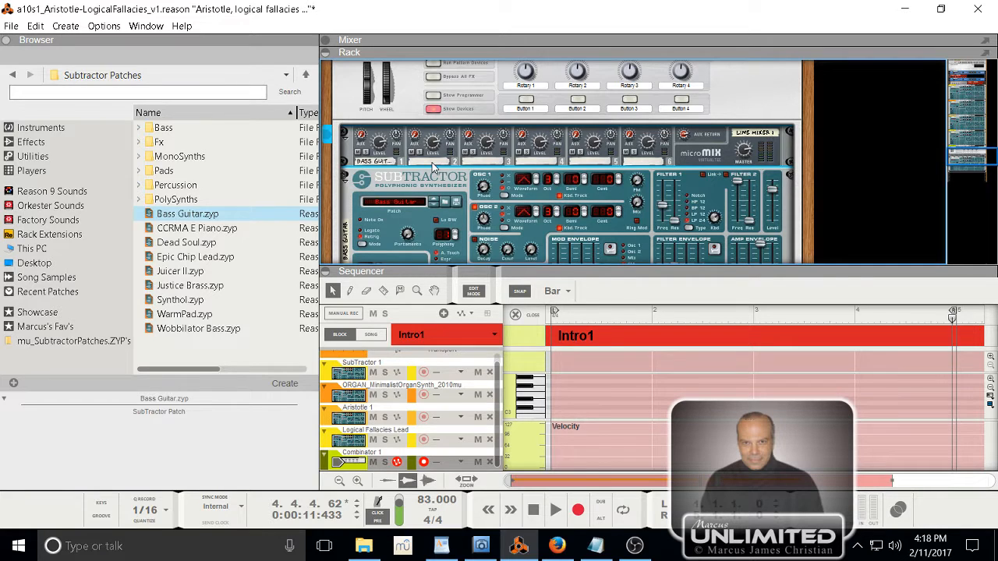
right_click(434, 167)
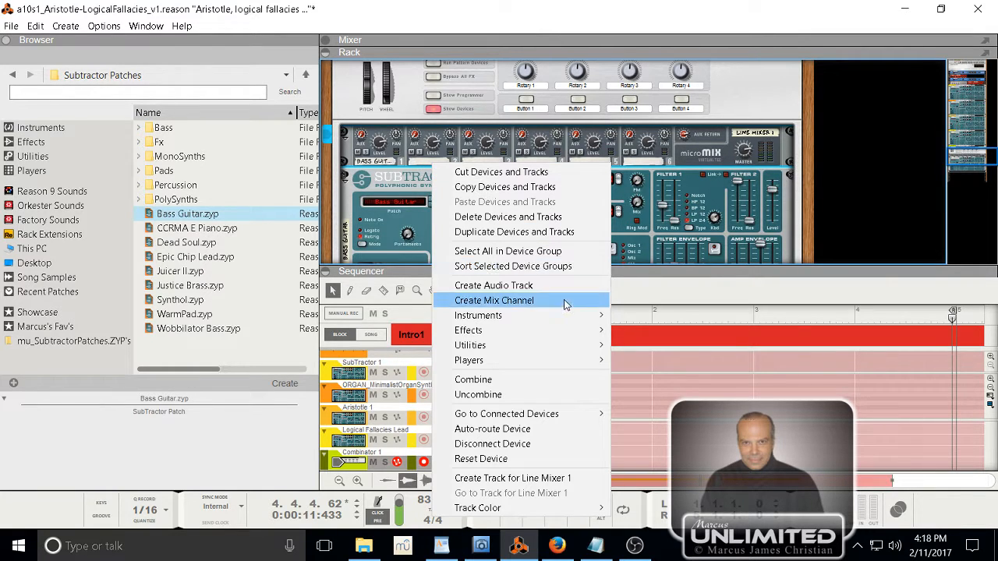
mouse_move(569, 323)
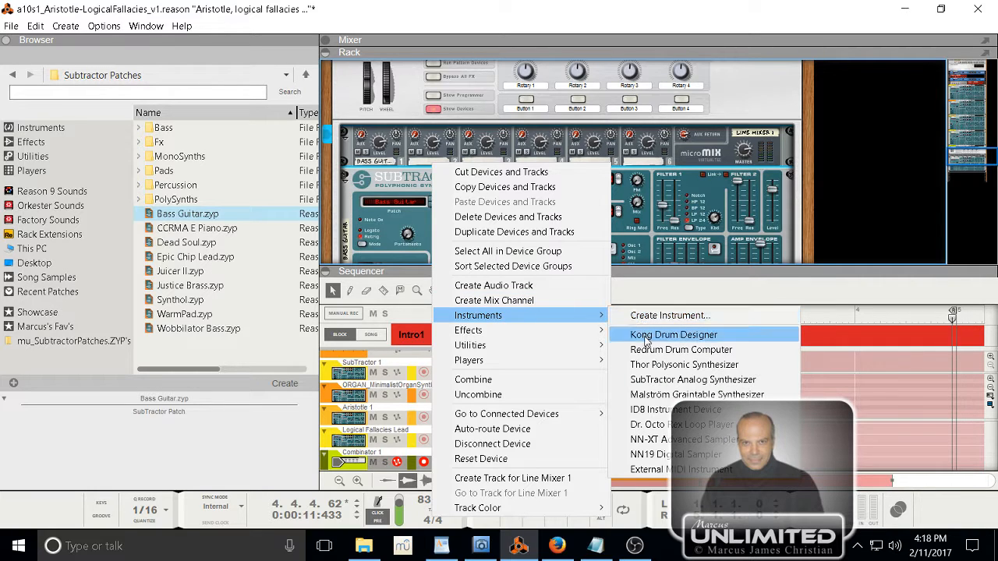
click(645, 380)
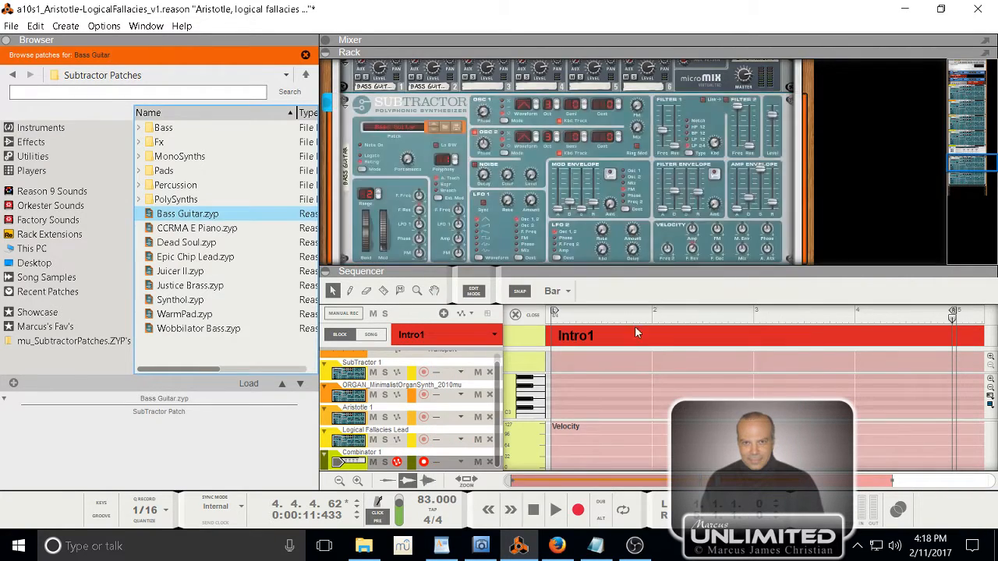
- Load the BD_ConeBreakerThump patch from the mu_SubtractorPatches.ZYP's folder into the upper SubTractor of the Combinator
click(359, 113)
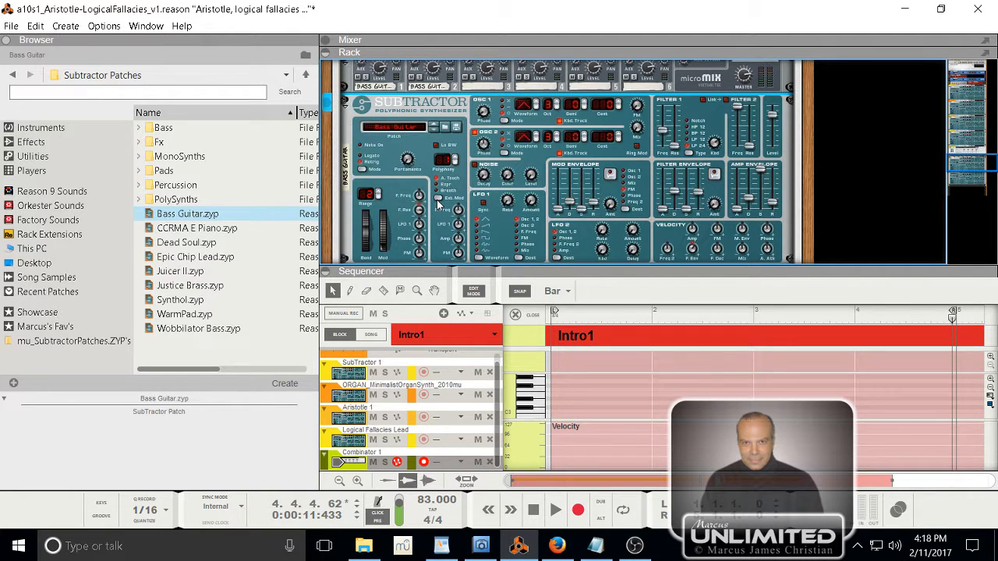
click(64, 345)
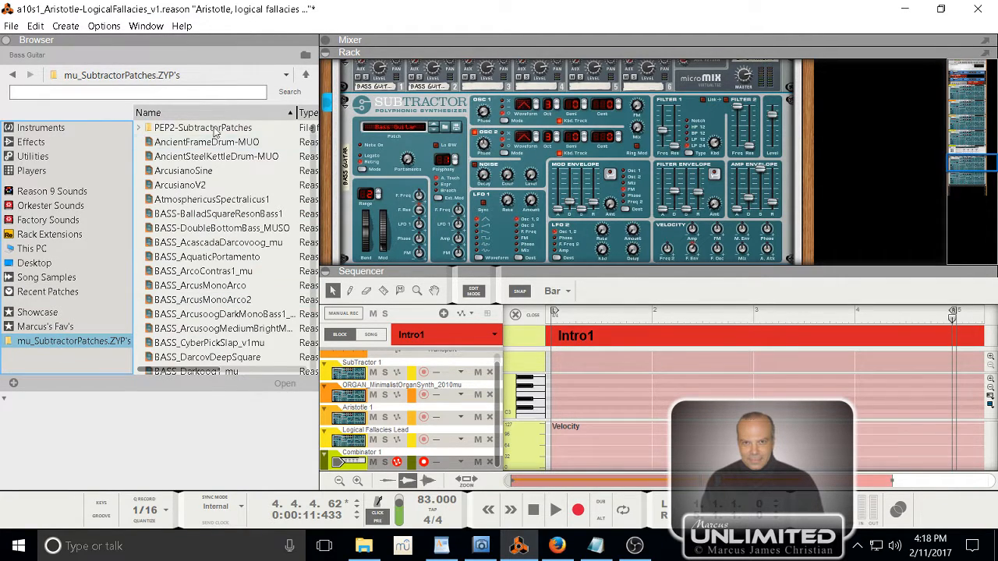
scroll(231, 268, down, 4)
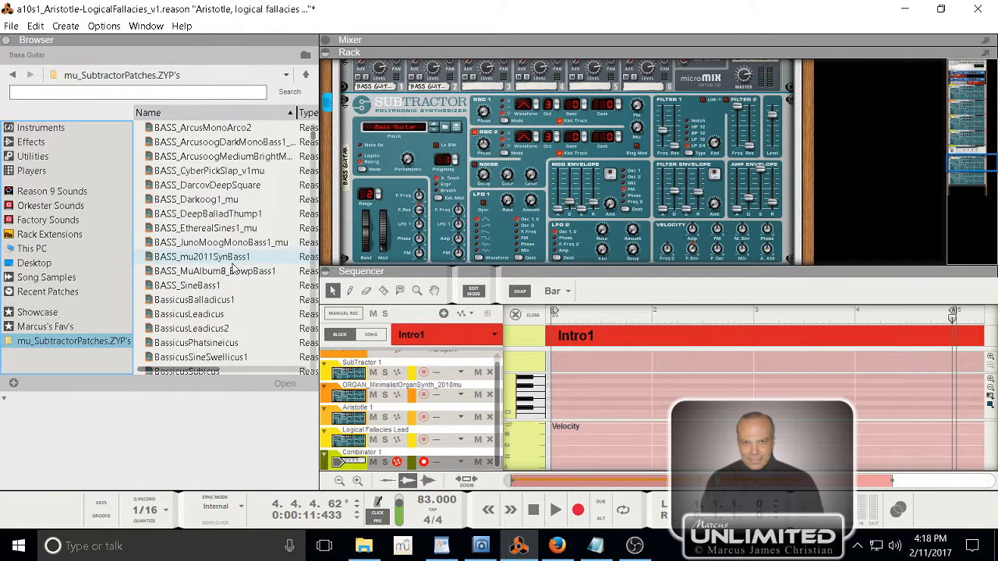
scroll(231, 268, down, 4)
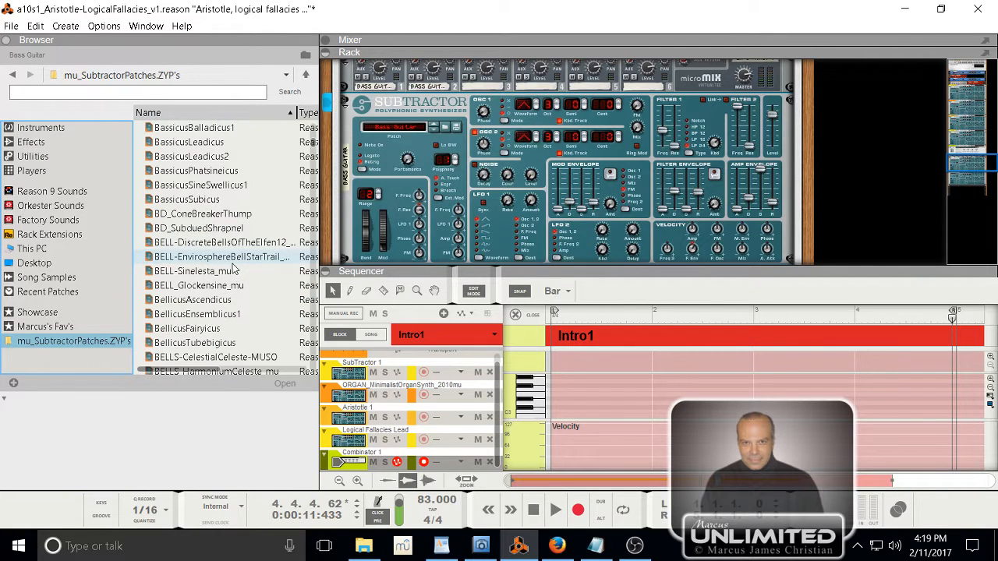
click(207, 218)
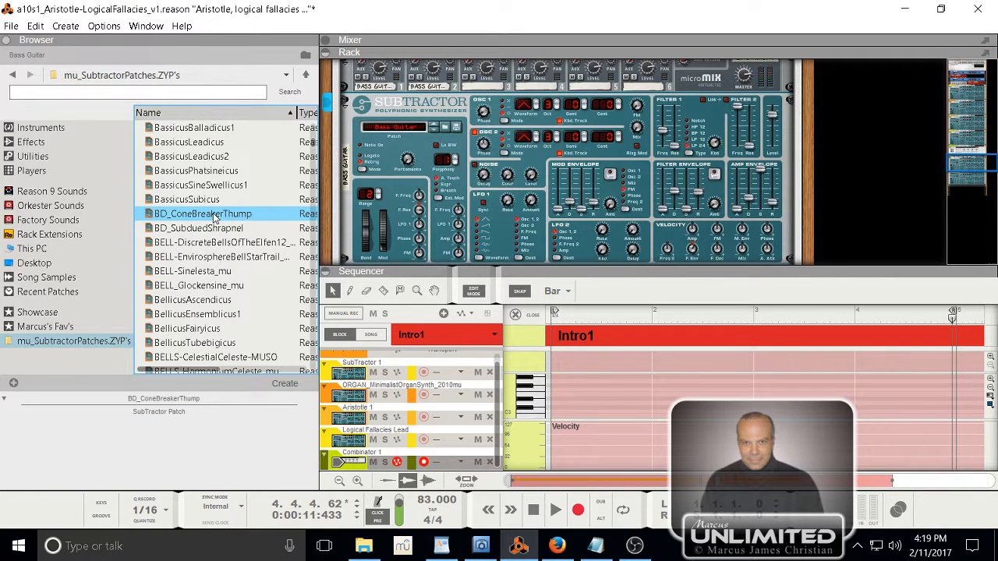
drag(215, 218, 441, 130)
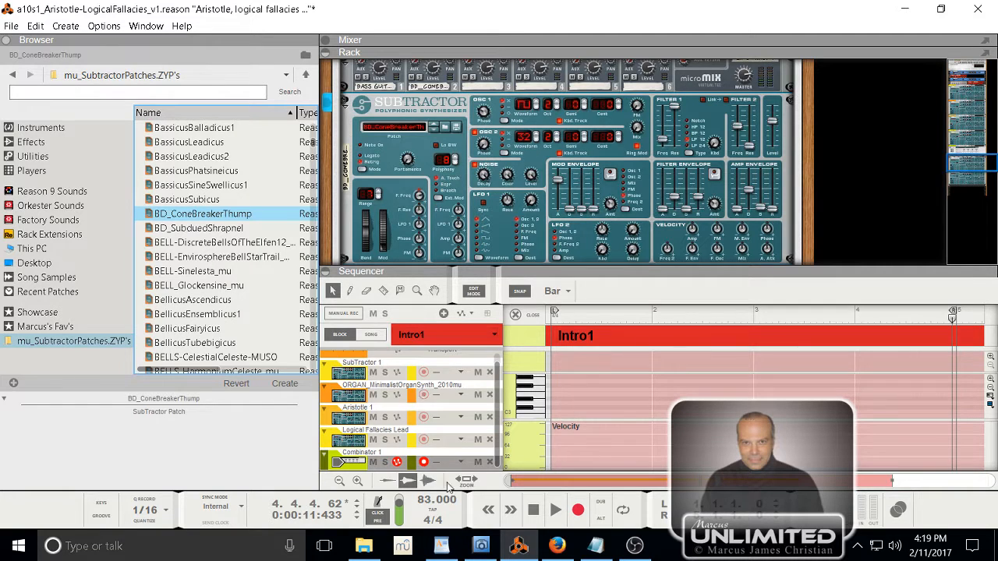
- Switch to Xara Photo & Graphic Designer to check the highlighted sheet music, and return to Reason
click(482, 547)
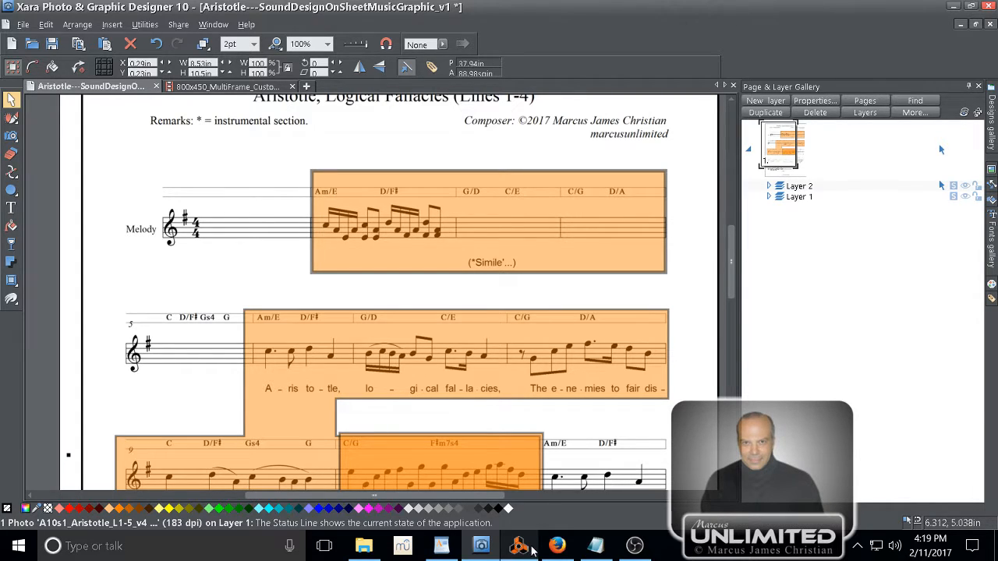
mouse_move(530, 551)
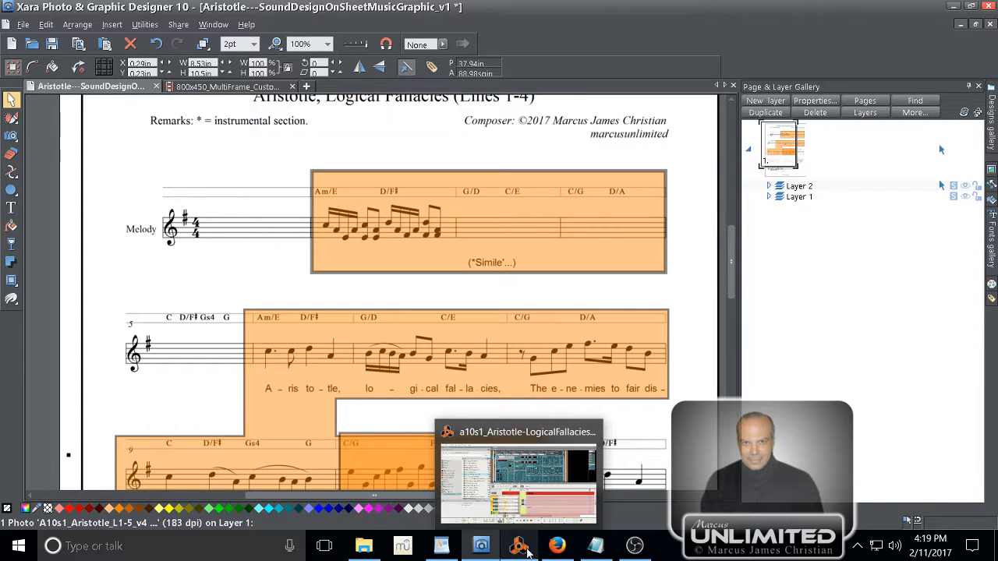
click(527, 551)
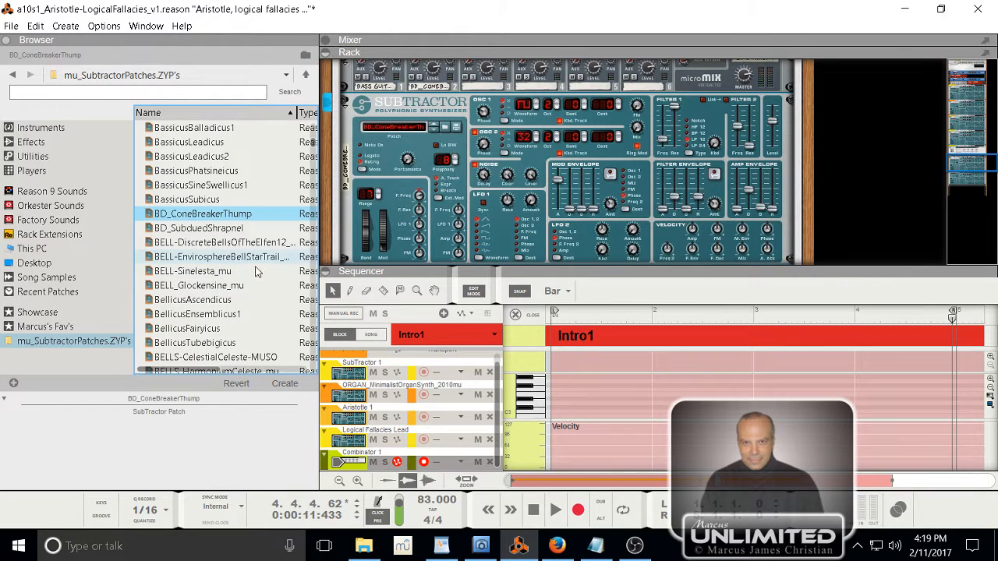
- Replace the upper SubTractor's patch with BD_SubduedShrapnel
click(204, 231)
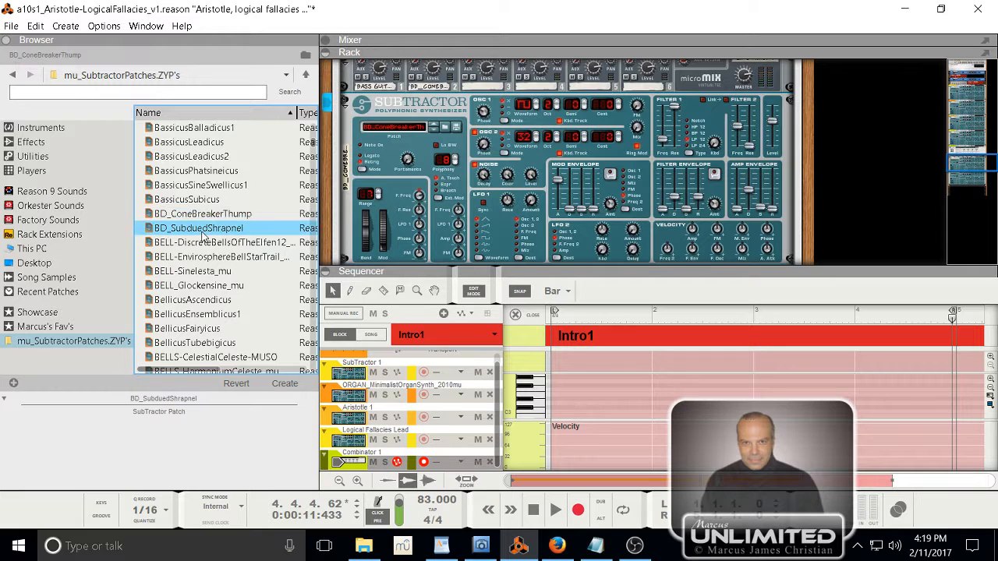
drag(207, 231, 483, 145)
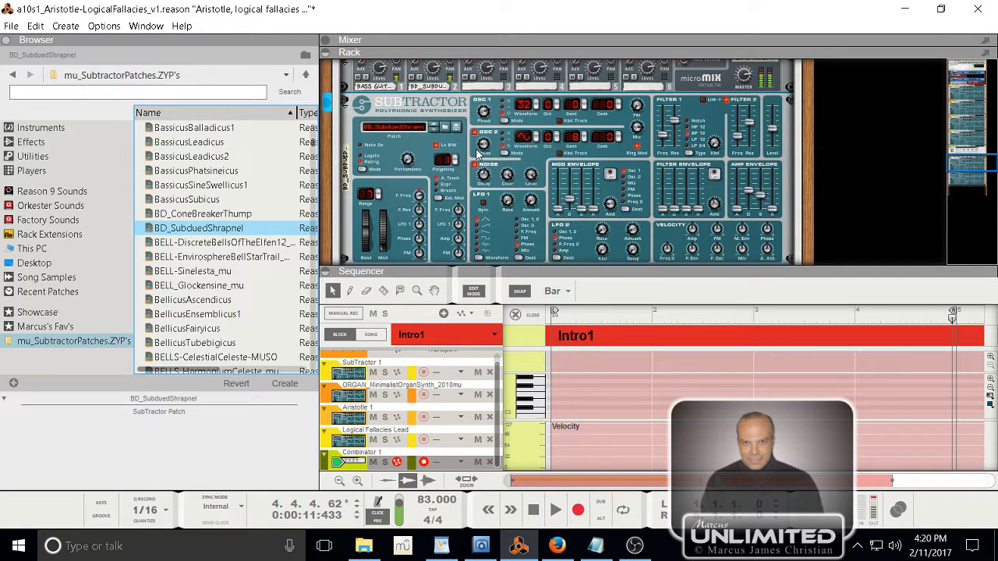
- Mute the line mixer's BD_SubduedShrapnel channel to audition the other SubTractor, and switch the mute to the Bass Guitar channel
scroll(482, 152, down, 2)
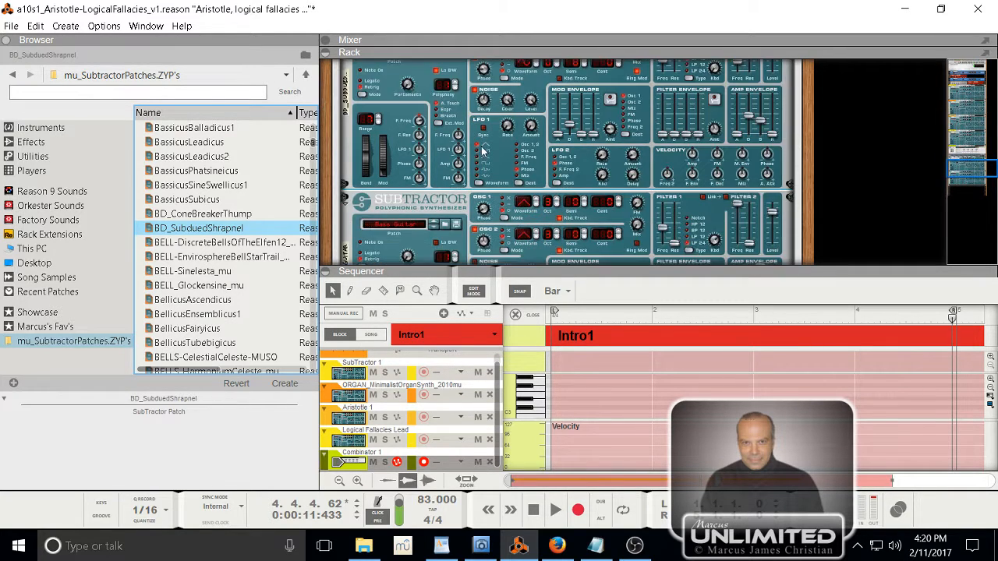
scroll(482, 152, down, 3)
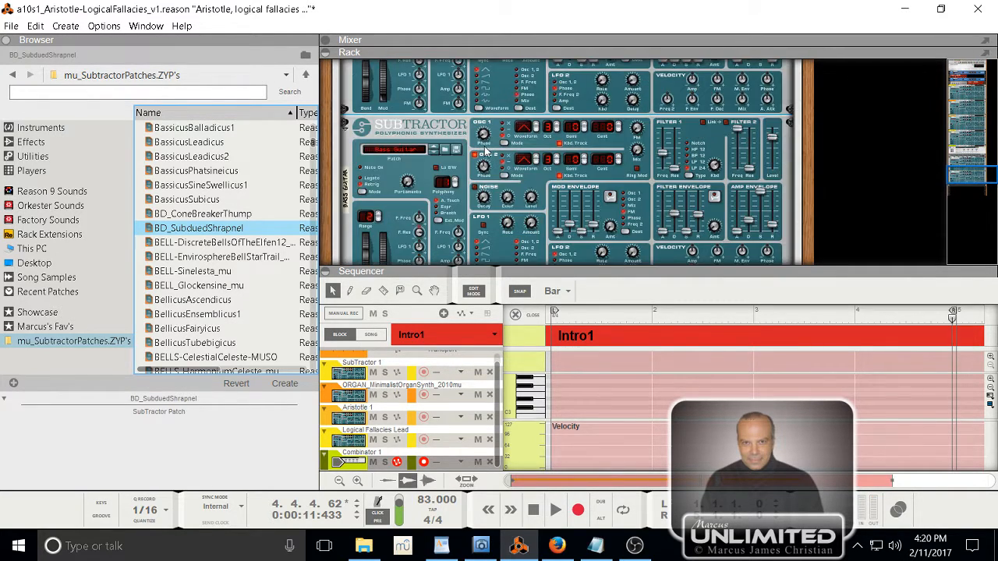
scroll(485, 151, up, 5)
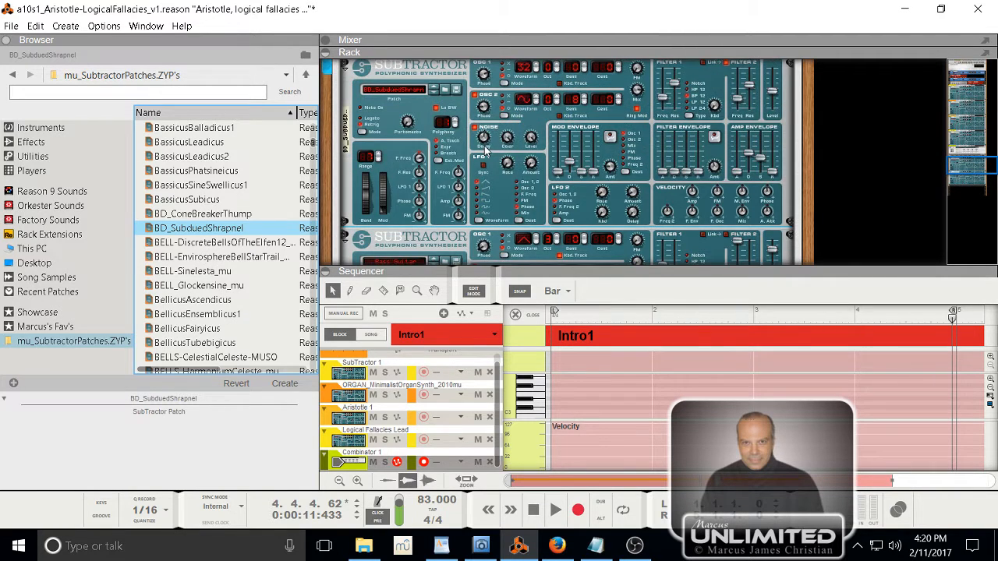
scroll(484, 150, up, 2)
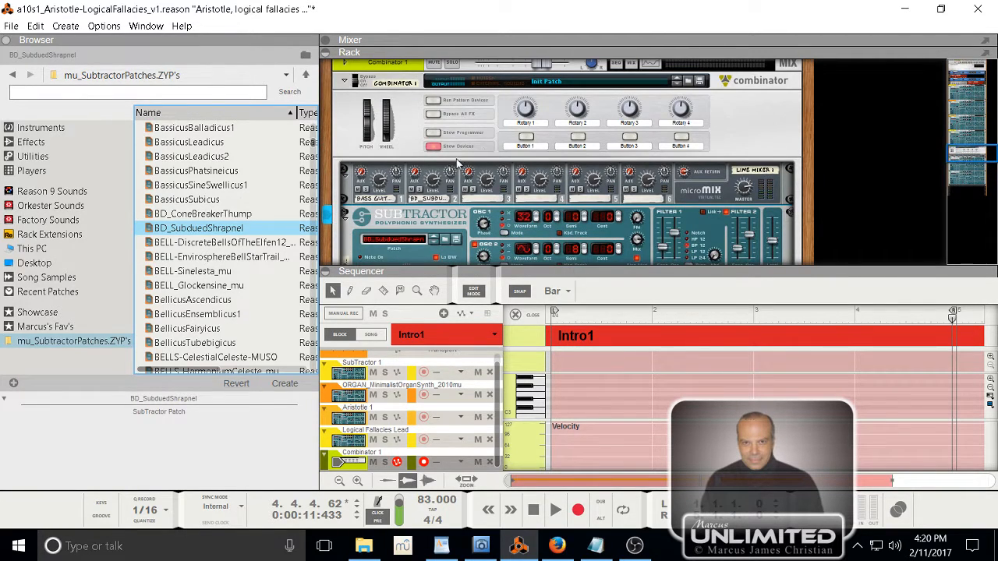
scroll(410, 193, down, 3)
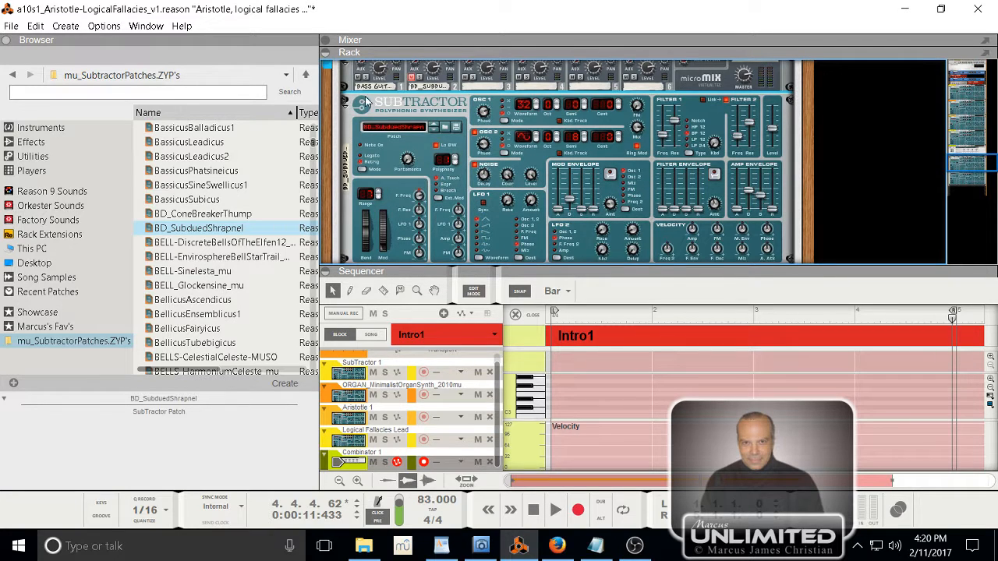
click(356, 133)
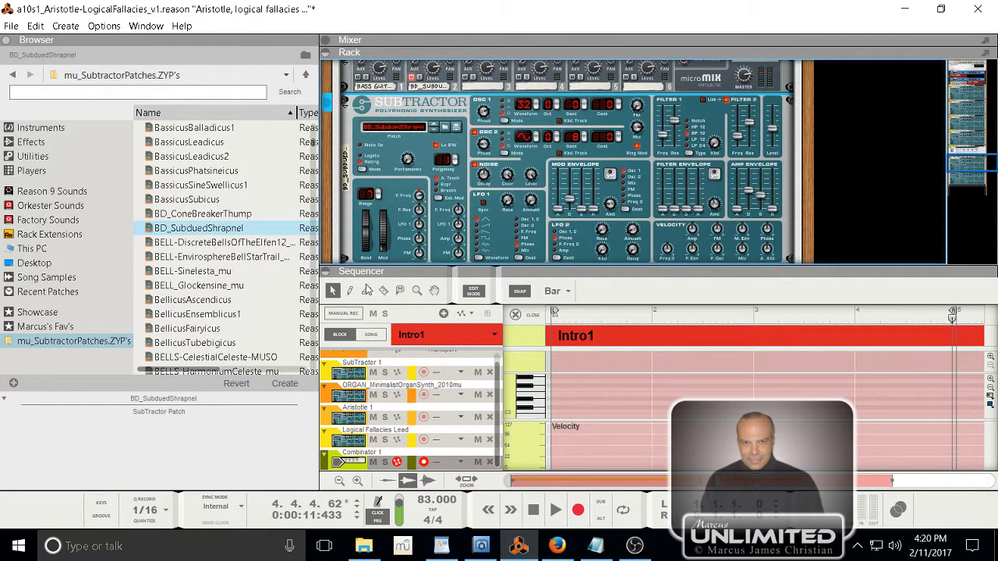
scroll(414, 85, up, 1)
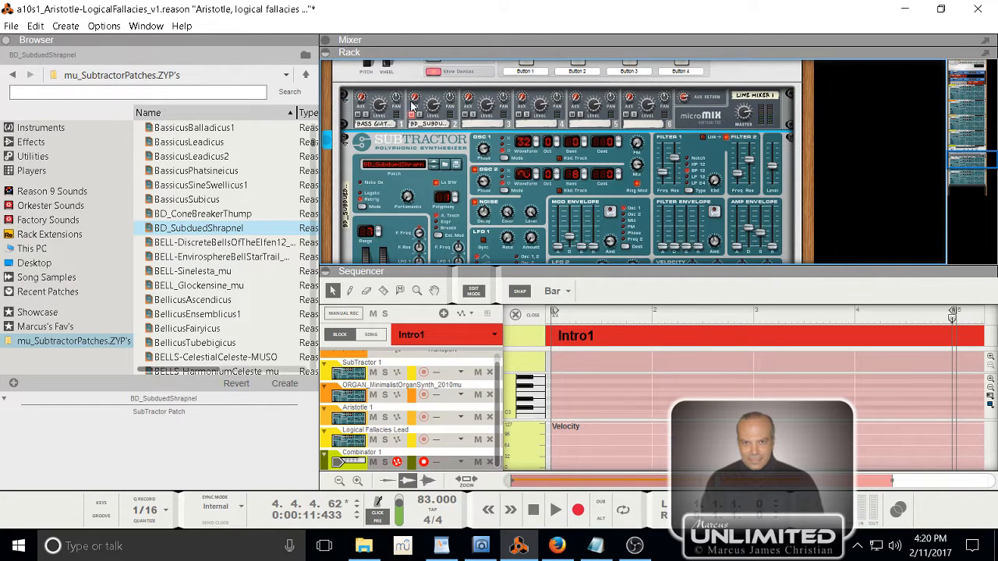
click(361, 123)
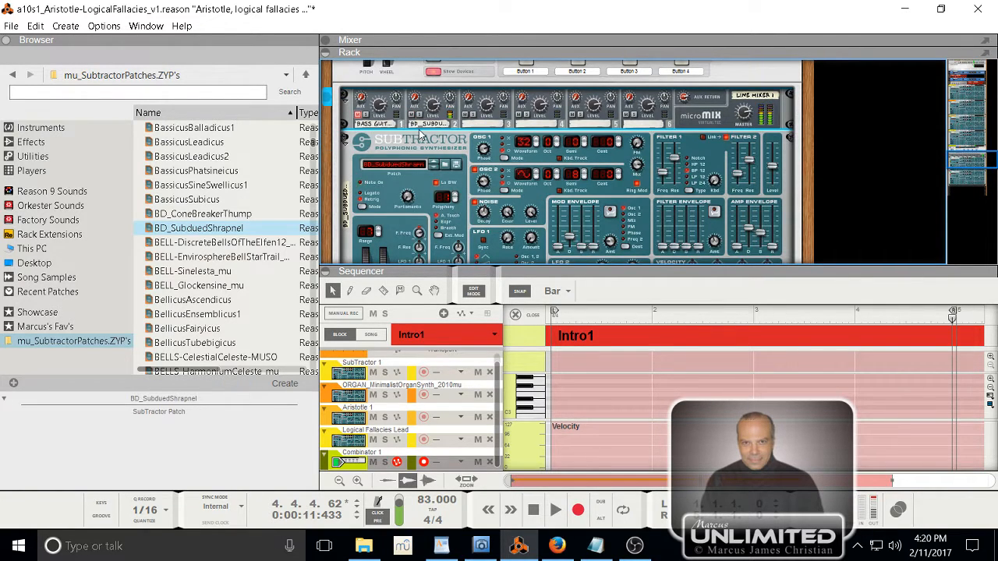
- Move the Bass Guitar SubTractor above the BD_SubduedShrapnel one in the Combinator, and switch the line mixer's mute to the BD_SubduedShrapnel channel
scroll(417, 142, down, 5)
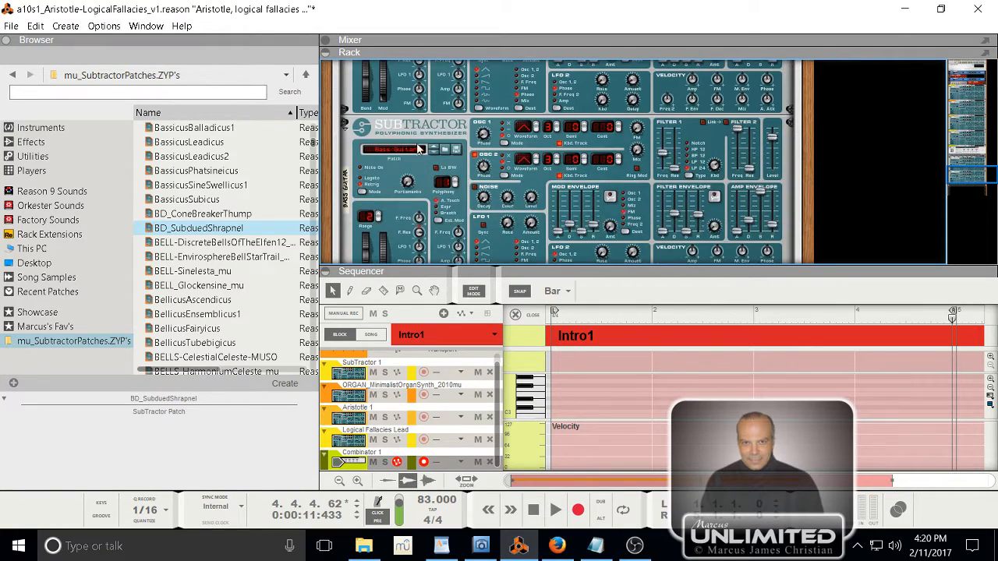
click(407, 136)
scroll(407, 136, up, 5)
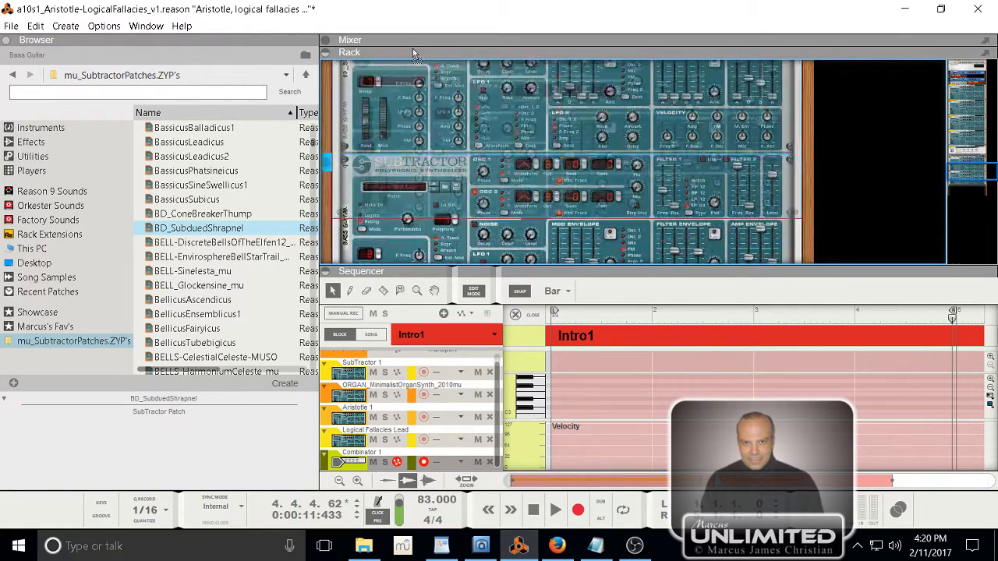
drag(417, 112, 429, 87)
scroll(429, 92, up, 1)
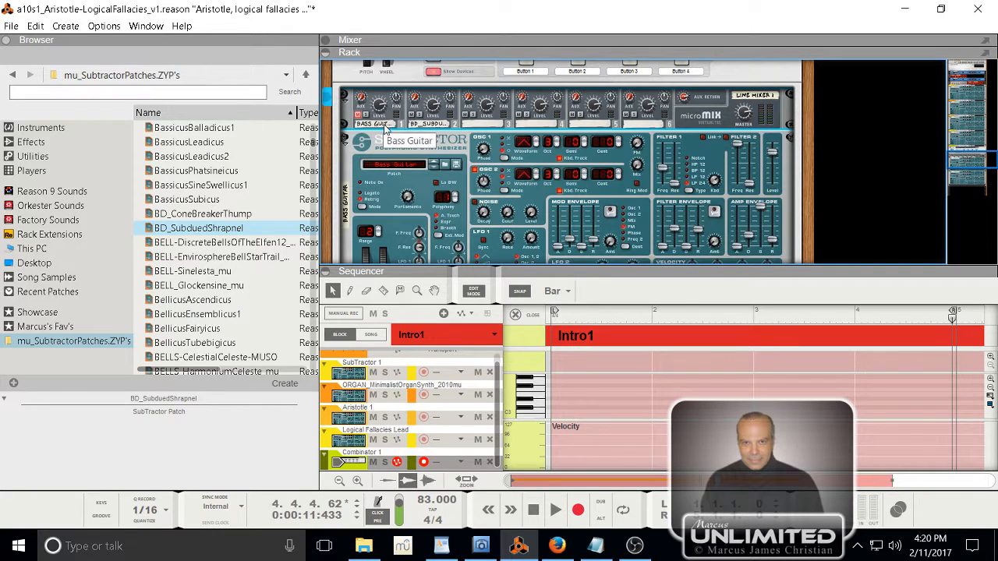
click(391, 148)
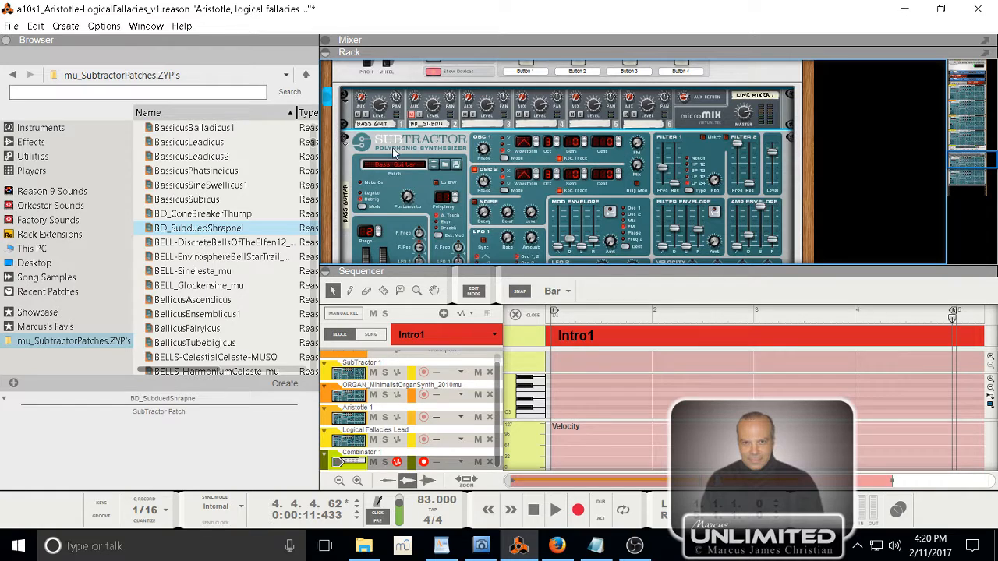
- Load BD_SubduedShrapnel into the upper SubTractor in place of Bass Guitar and adjust its level
drag(234, 228, 413, 175)
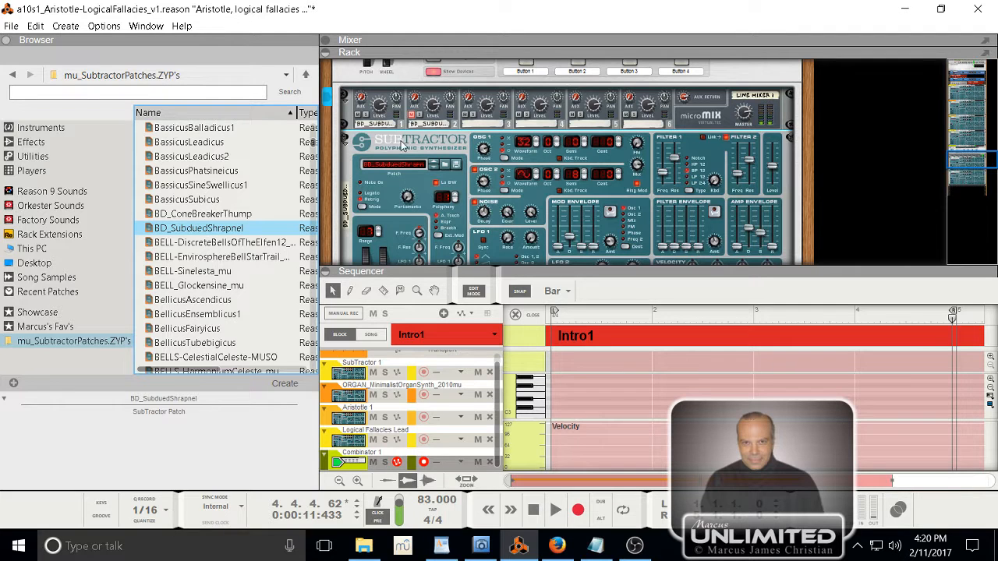
click(774, 159)
drag(774, 160, 777, 164)
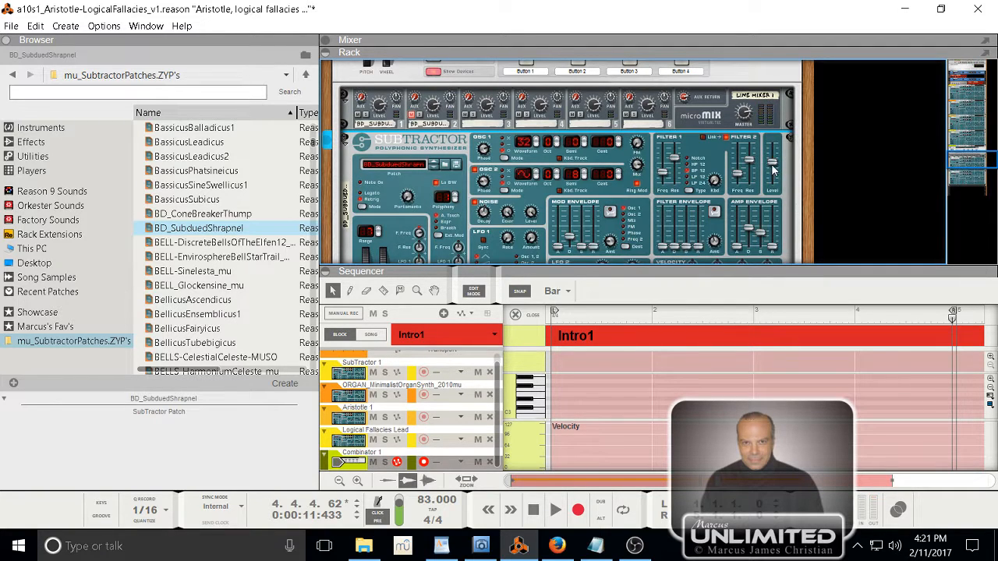
mouse_move(775, 170)
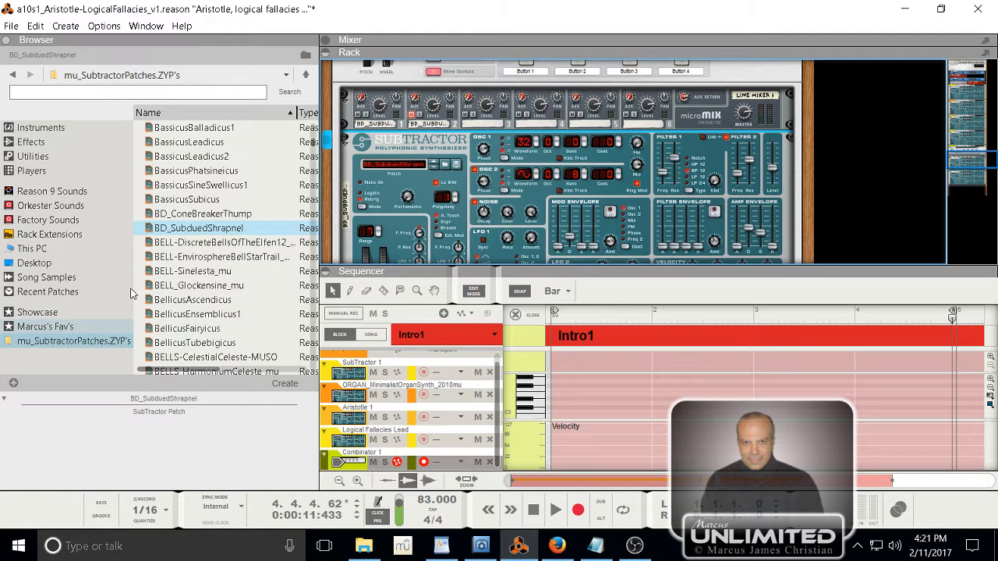
- Replace the upper SubTractor's patch with DRUM-BD_SploochStep1_mu from the mu_SubtractorPatches.ZYP's folder
scroll(191, 242, down, 4)
scroll(191, 241, down, 5)
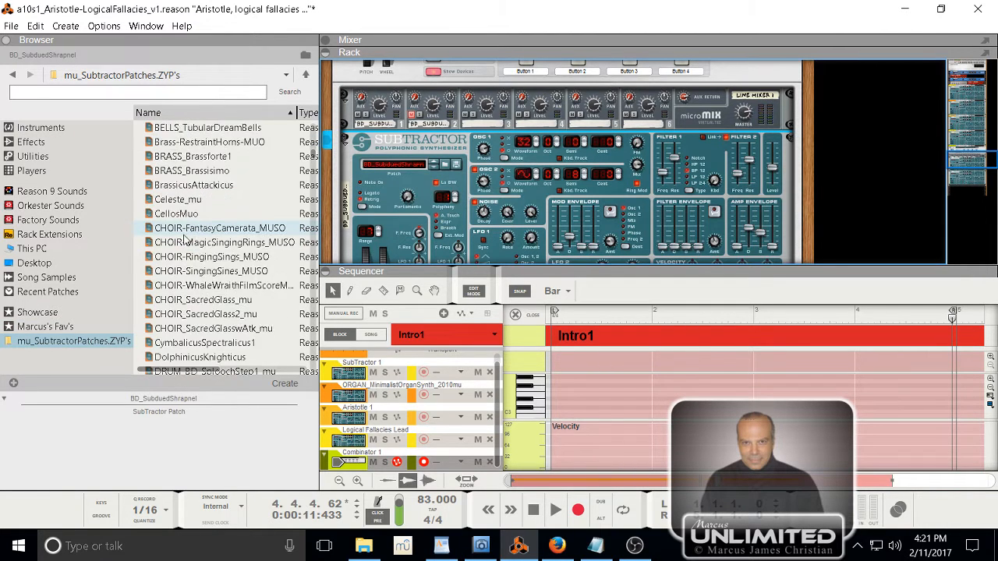
scroll(187, 240, down, 1)
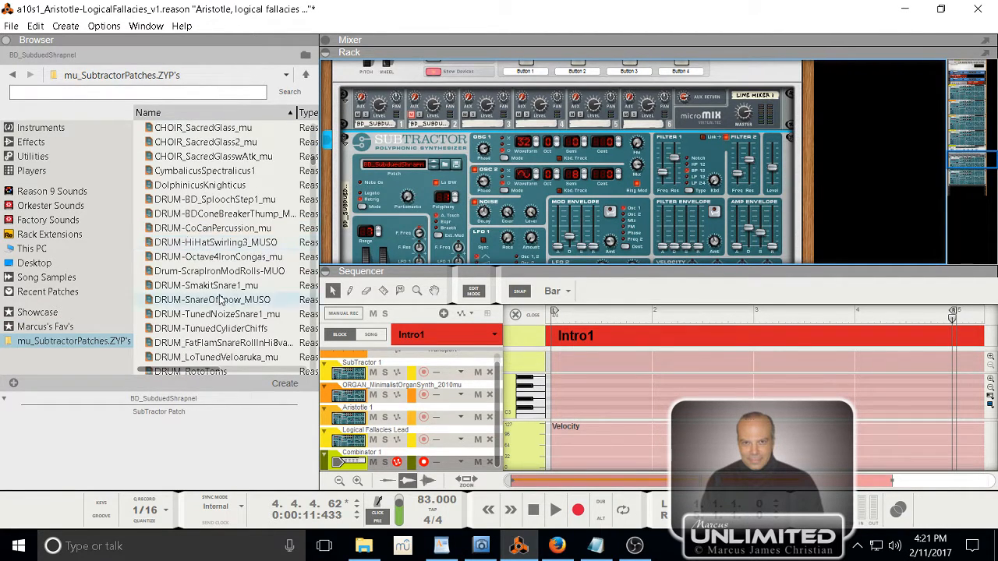
click(191, 199)
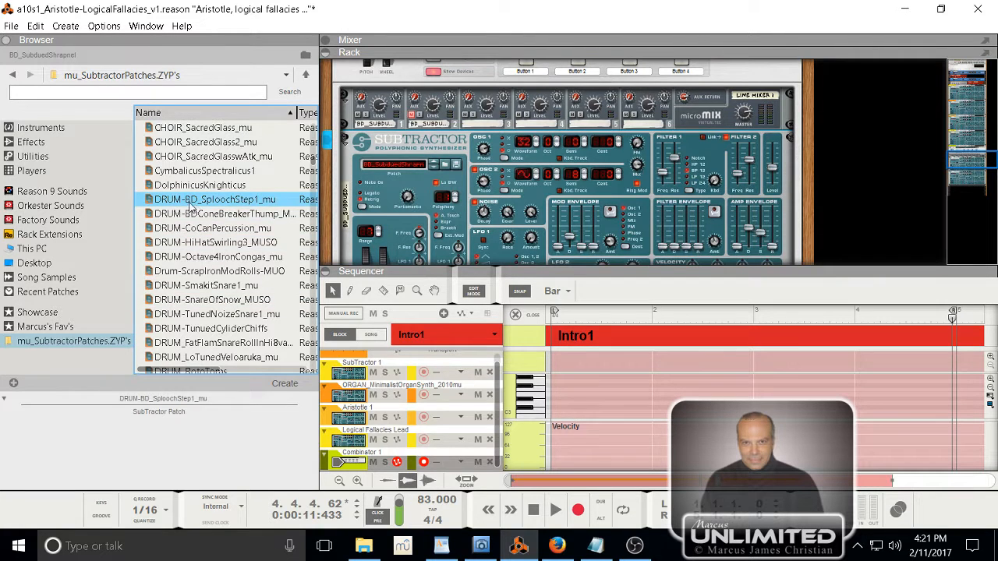
drag(191, 199, 472, 169)
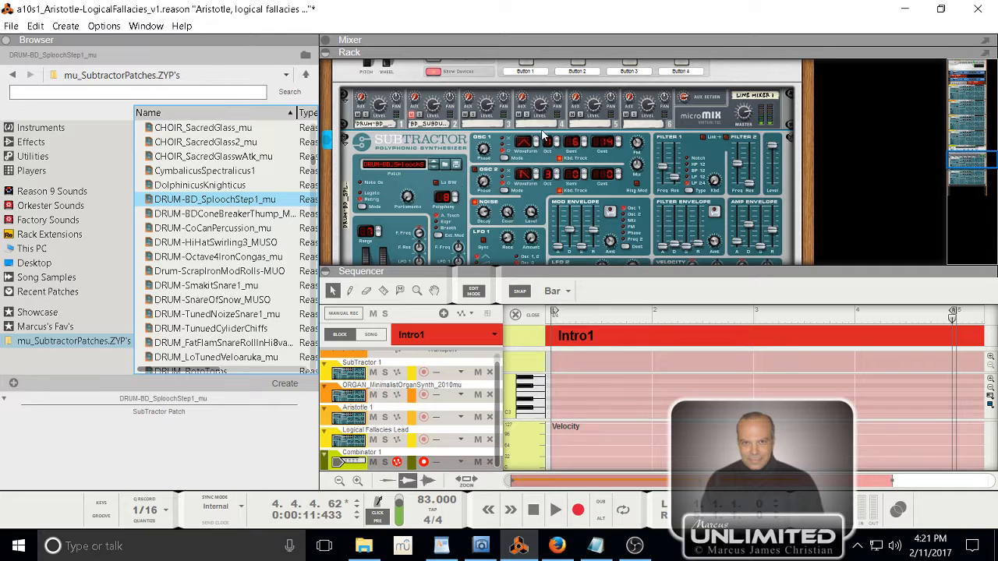
- Check the lower SubTractor and mute the line mixer's first channel
scroll(439, 160, down, 5)
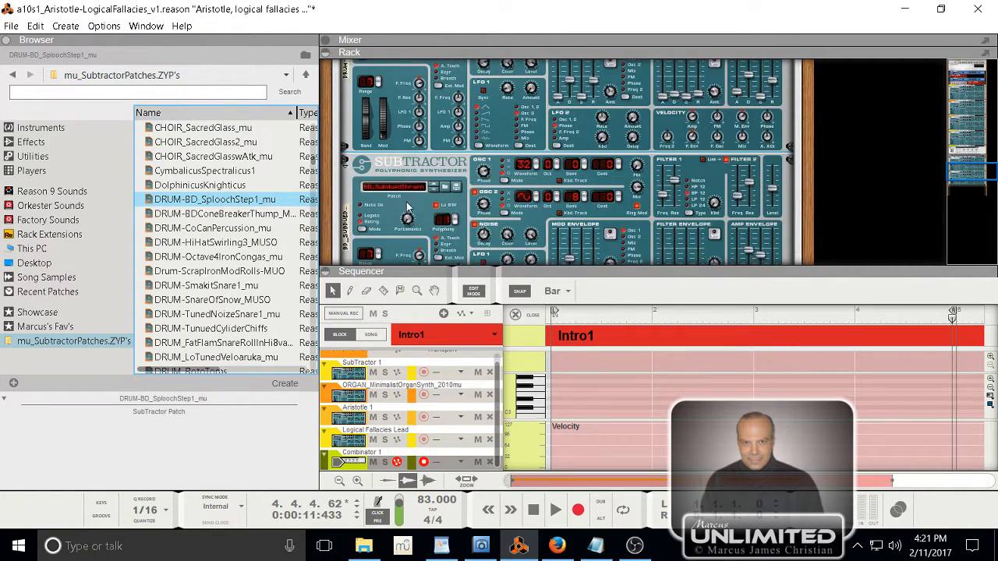
click(406, 206)
scroll(390, 168, up, 4)
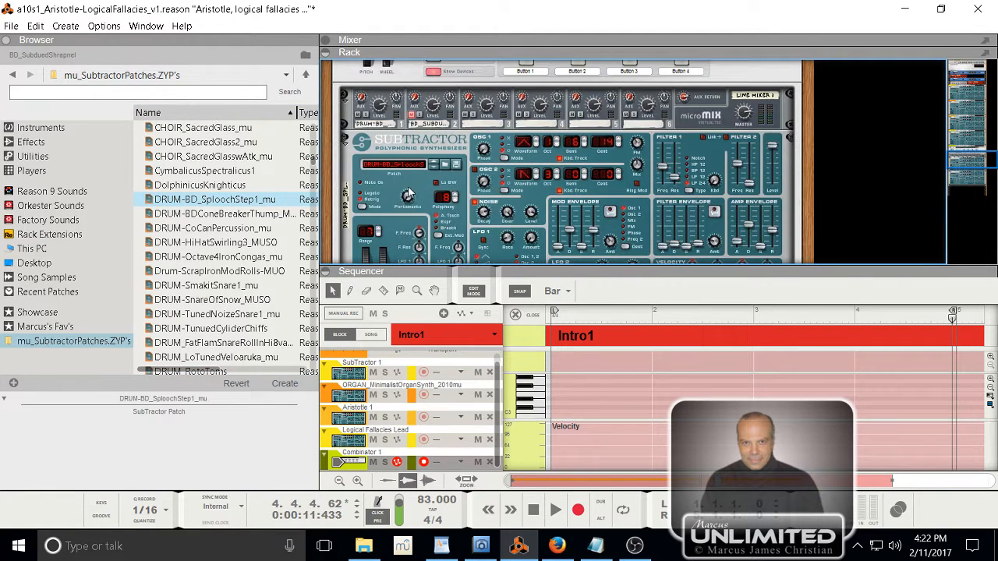
click(360, 119)
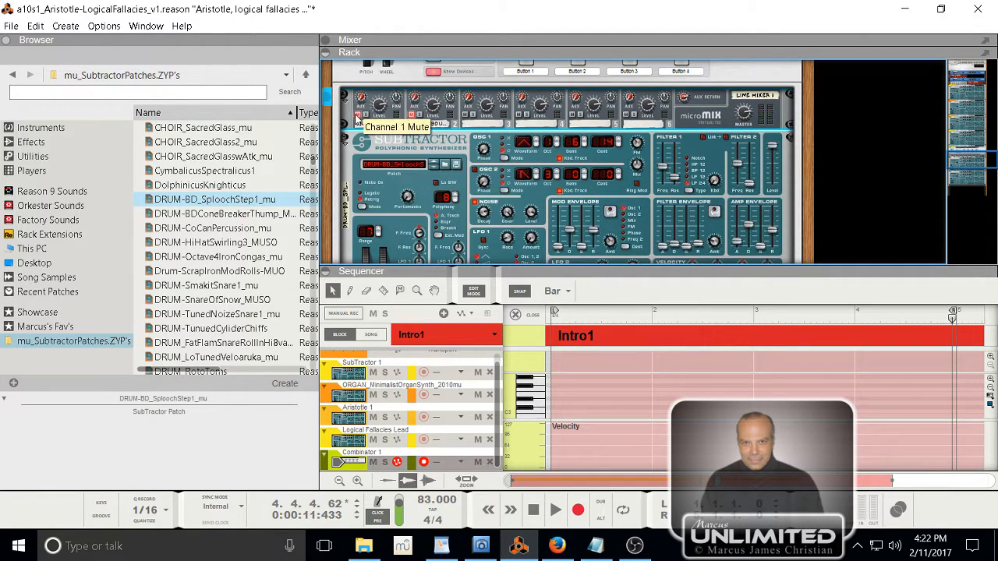
- Load the DRUM-SmakitSnare1_mu patch into the lower SubTractor of the Combinator
scroll(421, 156, down, 2)
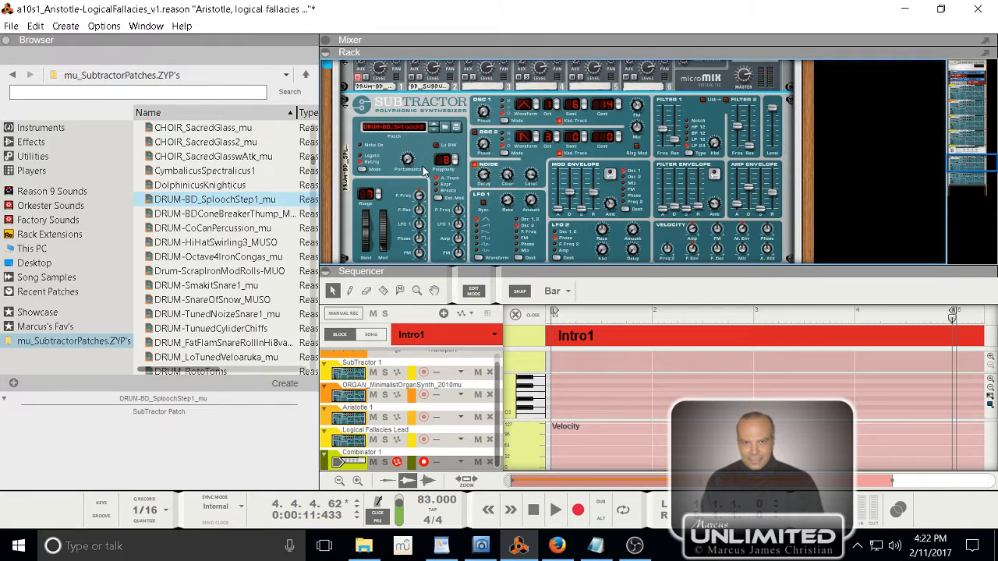
scroll(276, 252, down, 1)
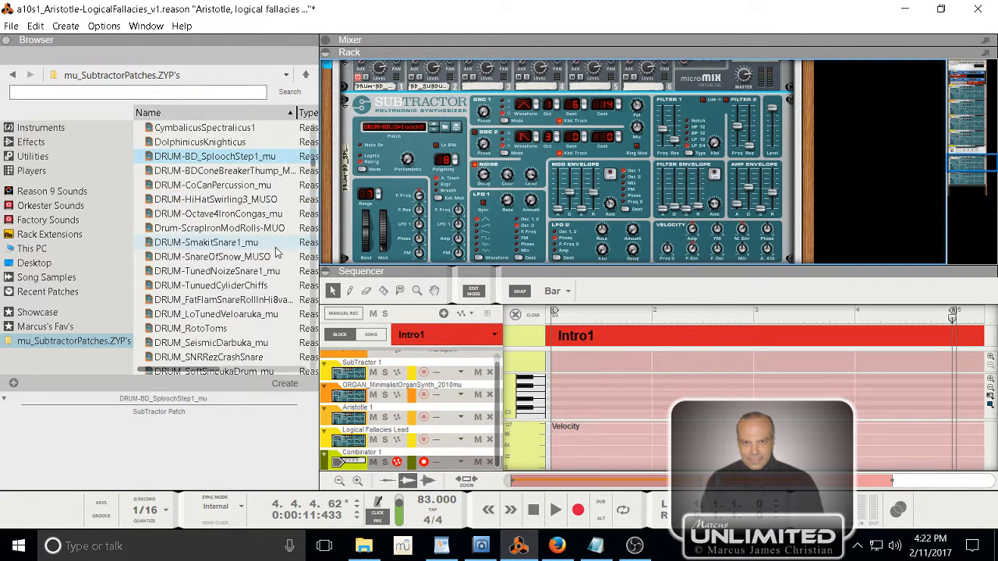
click(218, 245)
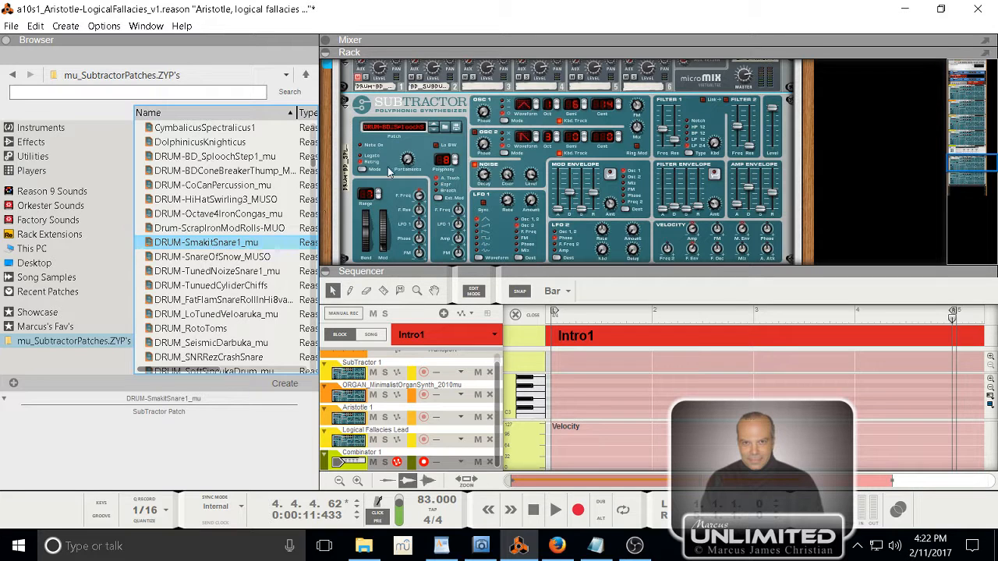
scroll(392, 167, down, 4)
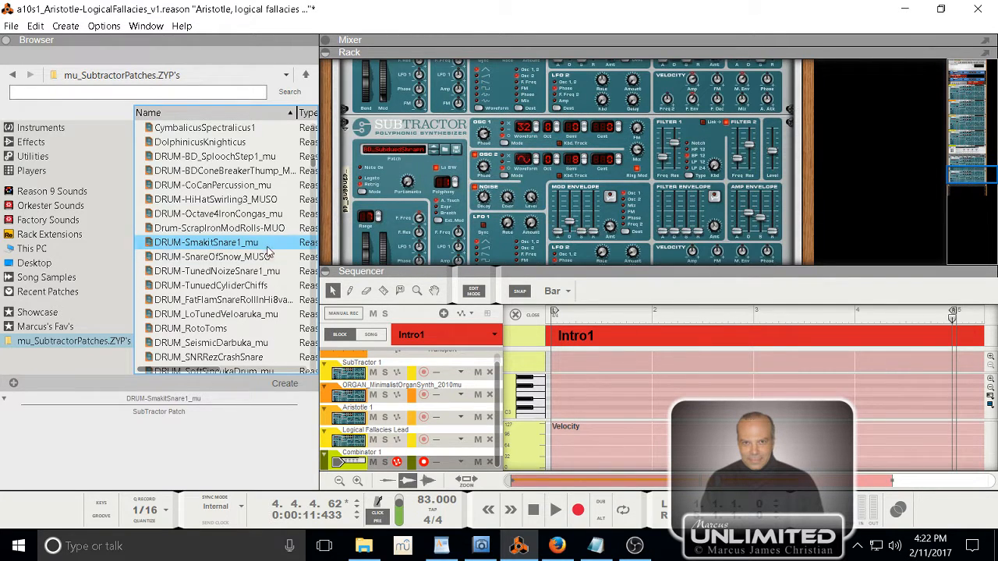
drag(260, 246, 417, 177)
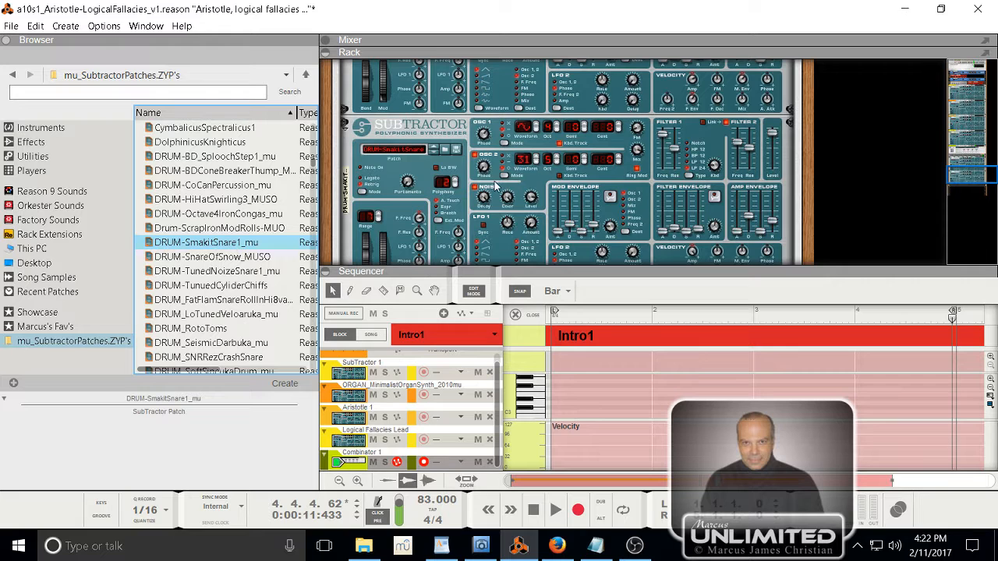
- Enlarge the rack area and show the programmer of Combinator 1
scroll(542, 178, up, 1)
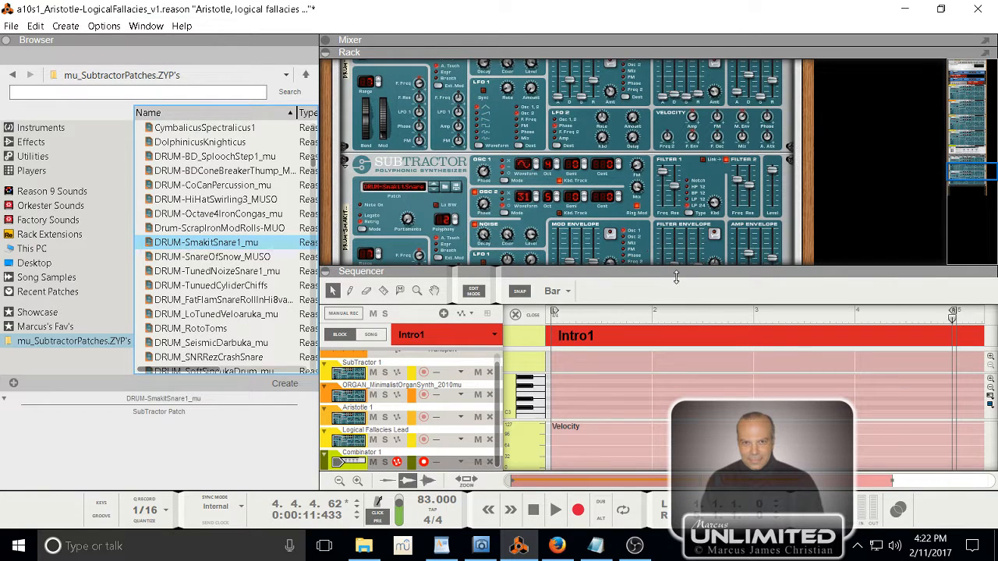
drag(676, 280, 676, 301)
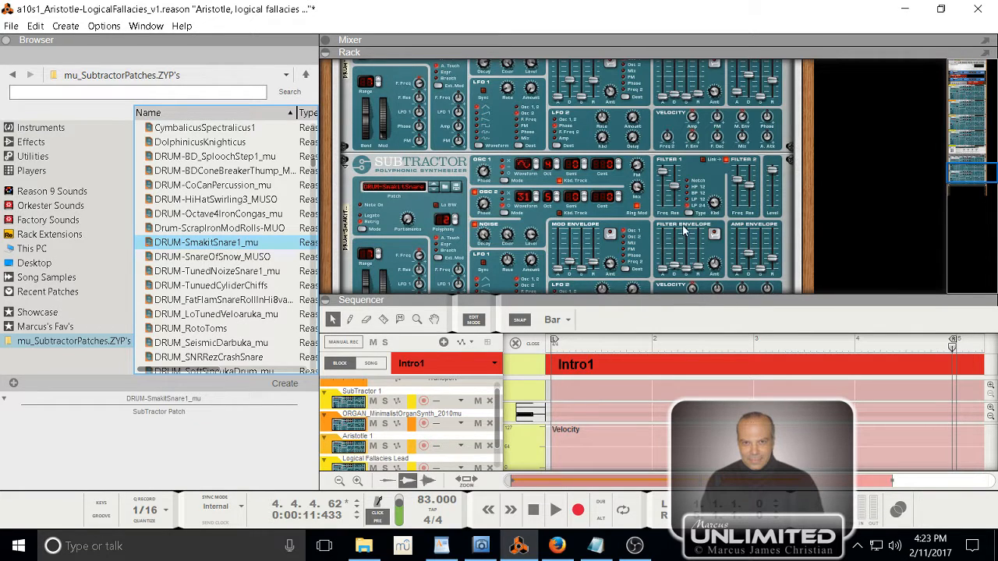
scroll(515, 207, up, 5)
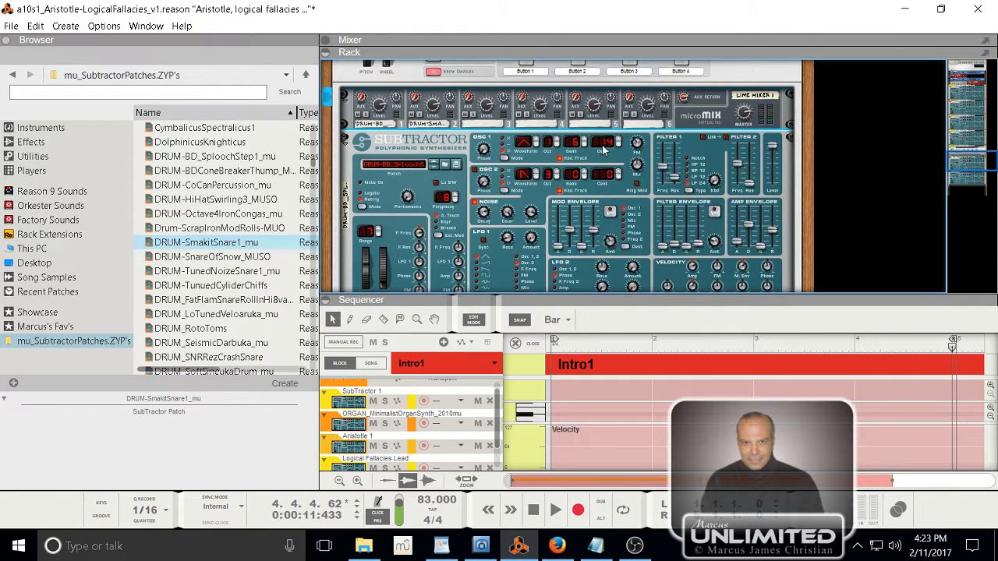
scroll(602, 145, up, 3)
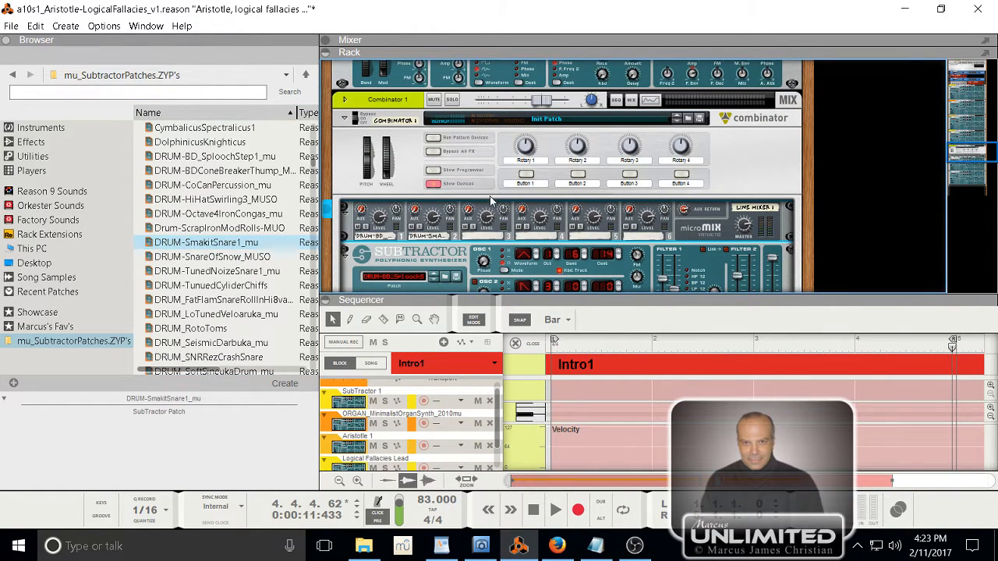
click(434, 170)
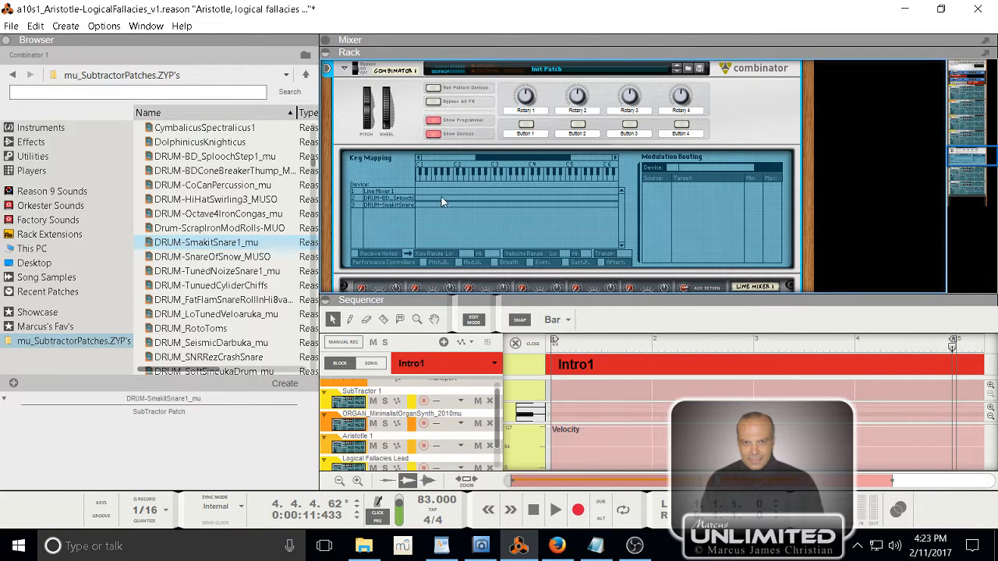
- Set the upper key range limit of DRUM-BD_SploochStep1_mu to A2 in the Combinator's key mapping
click(401, 199)
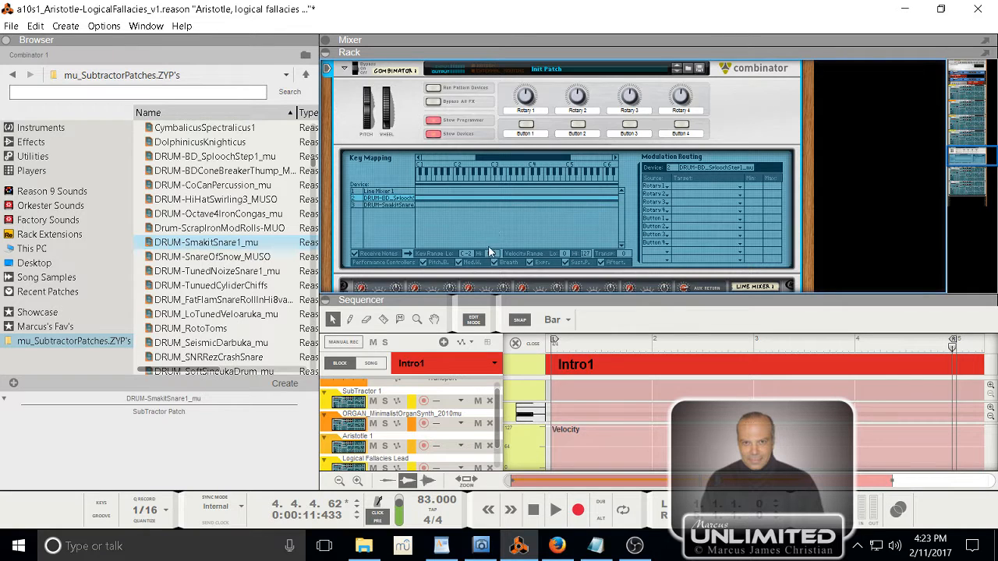
mouse_move(493, 258)
drag(493, 254, 513, 319)
mouse_move(501, 255)
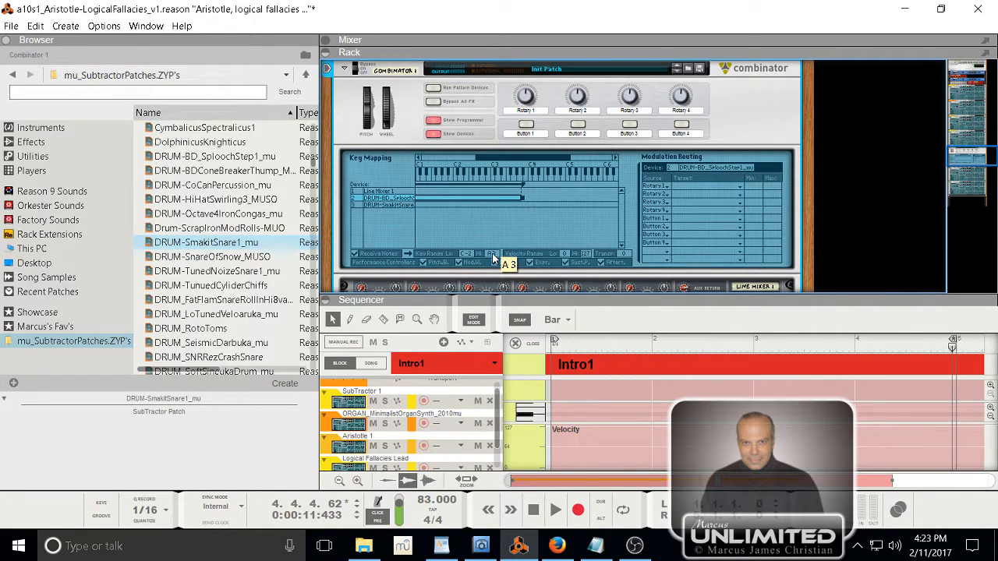
drag(493, 260, 499, 273)
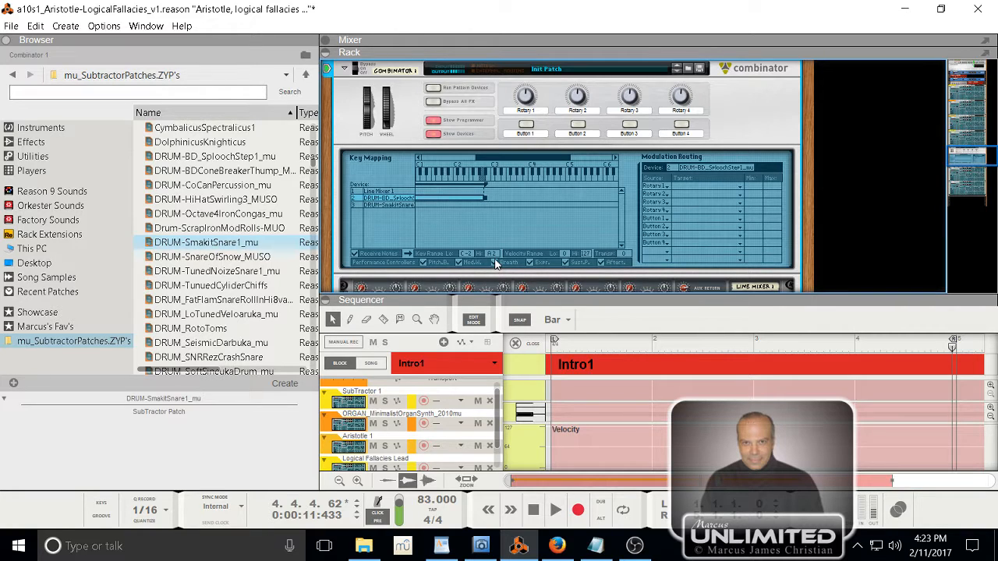
- Set the lower key range limit of DRUM-SmakitSnare1_mu to A3 in the key mapping and save the song
click(389, 207)
click(359, 207)
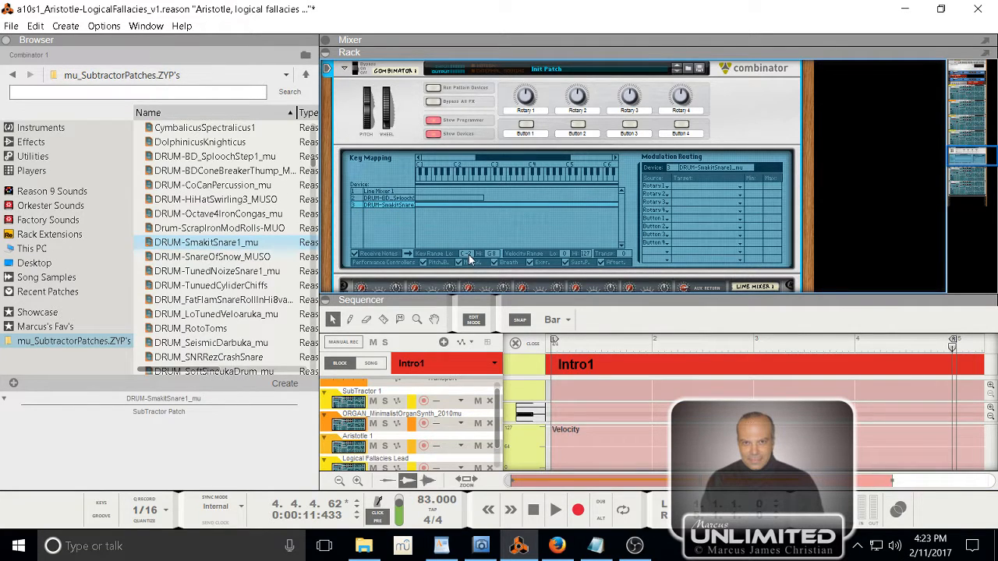
drag(470, 255, 479, 162)
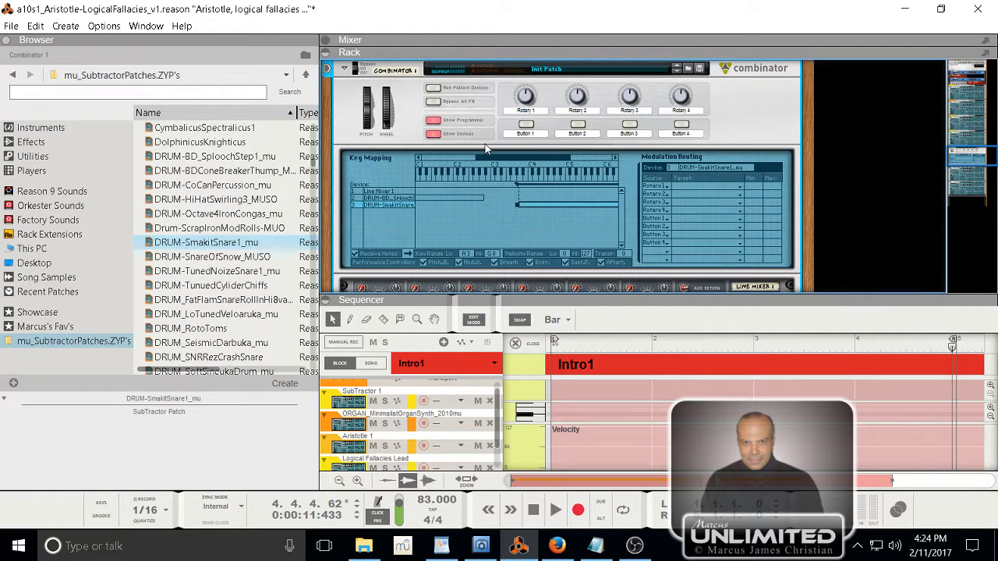
scroll(613, 170, down, 2)
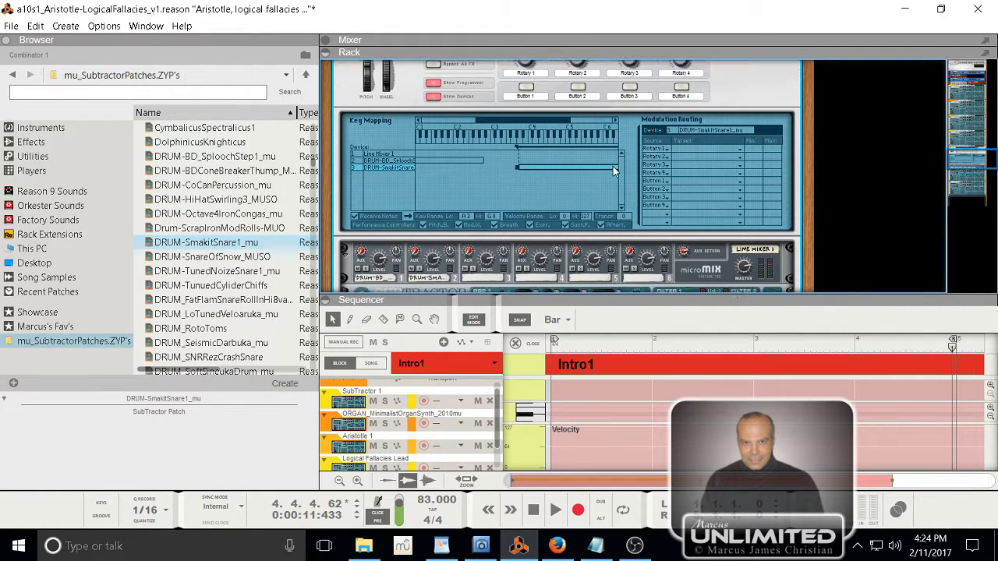
scroll(612, 170, down, 2)
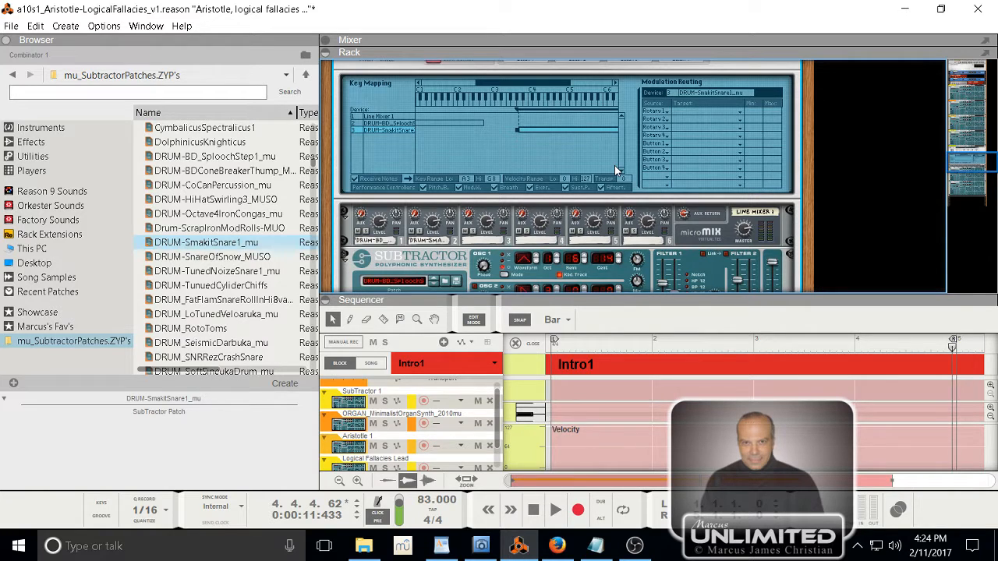
key(ctrl+s)
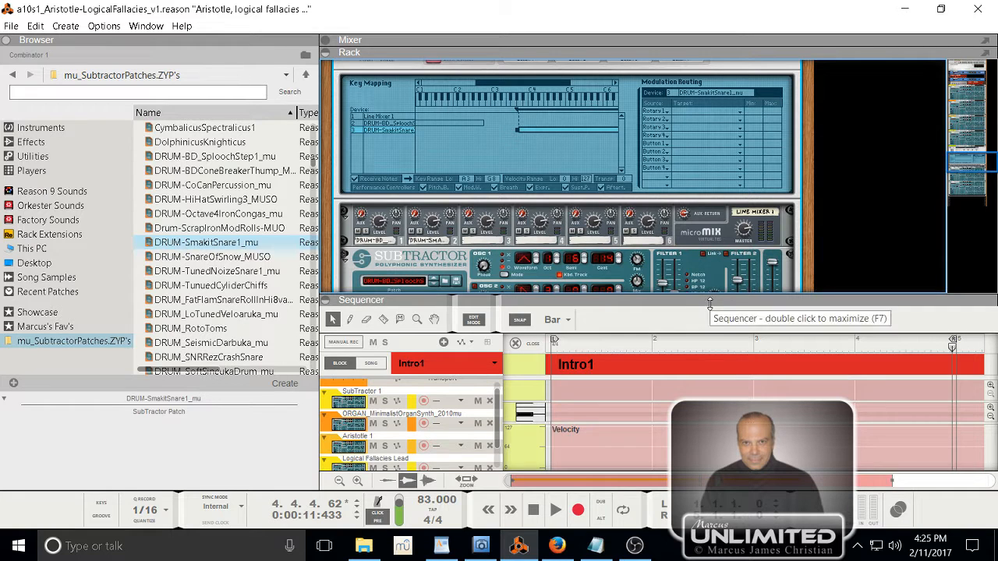
- Select the Combinator 1 track in an enlarged sequencer area and return the song position to the start of Intro1
drag(710, 304, 715, 246)
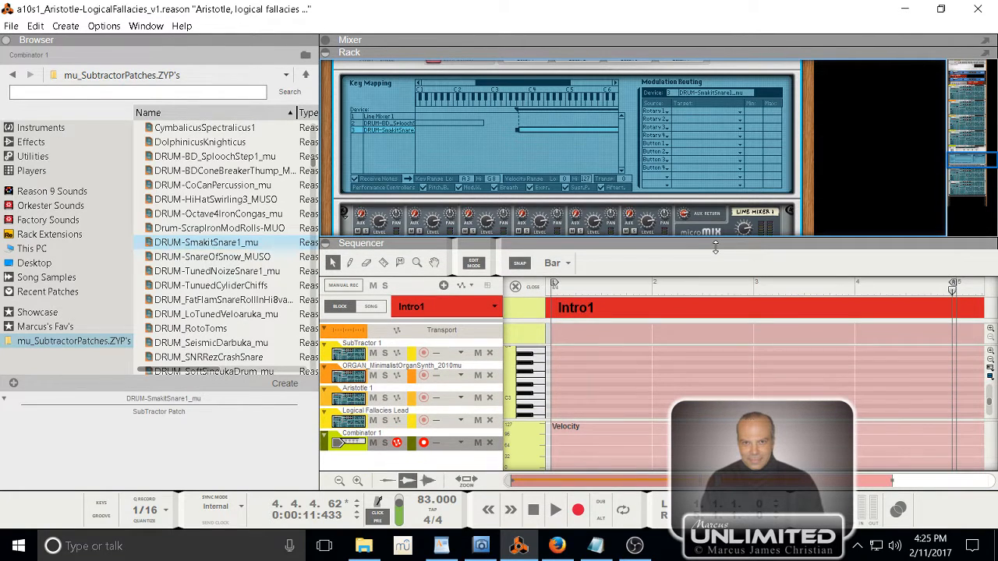
click(325, 446)
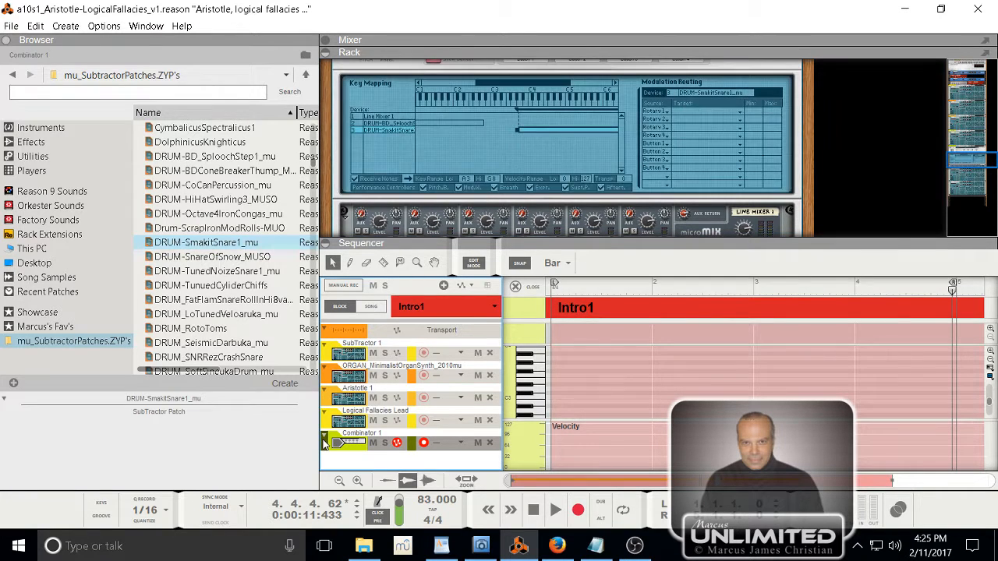
key(shift+Return)
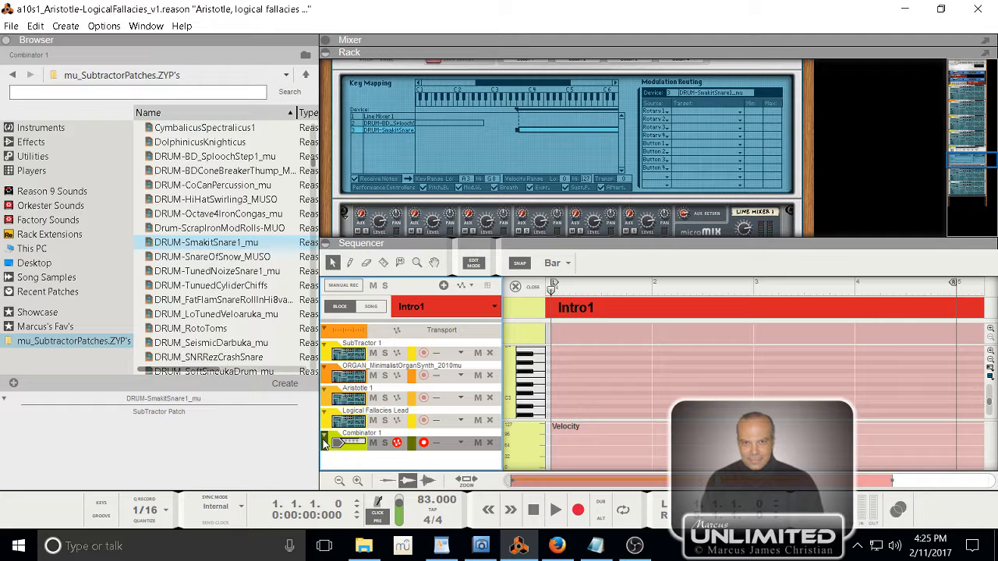
- Record a drum performance on the Combinator 1 track from the start of Intro1 and return the song position to the start
key(ctrl+Return)
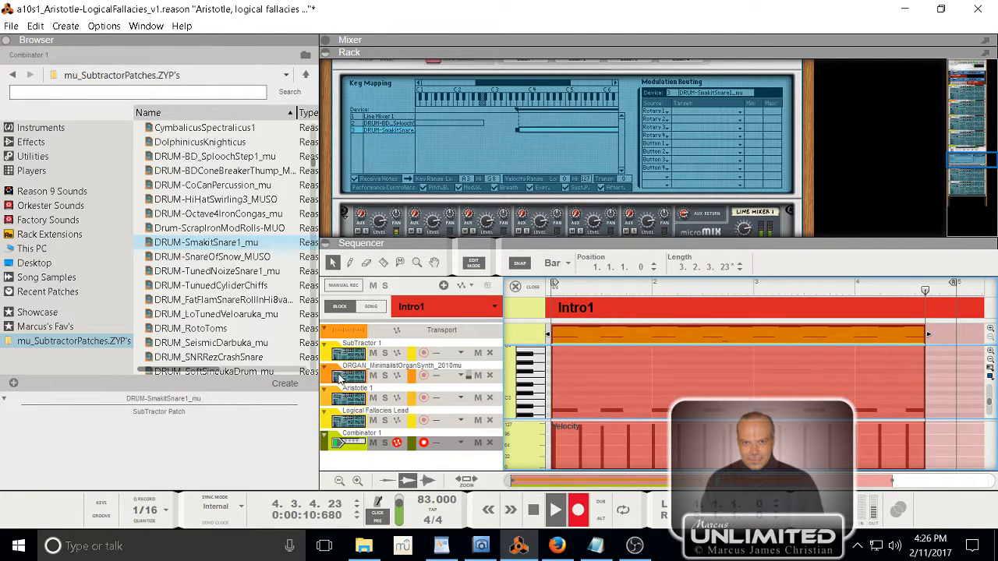
key(space)
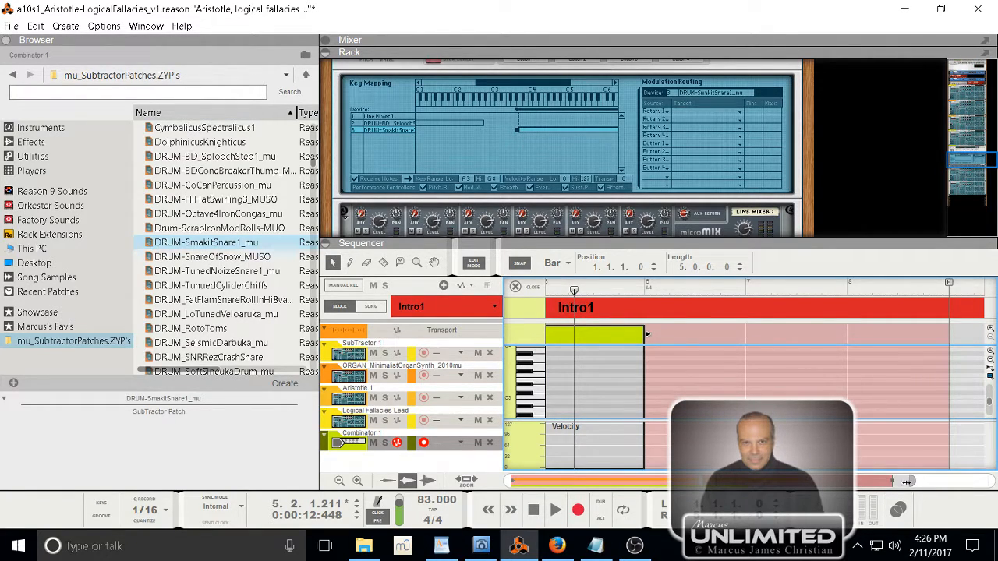
drag(906, 482, 893, 482)
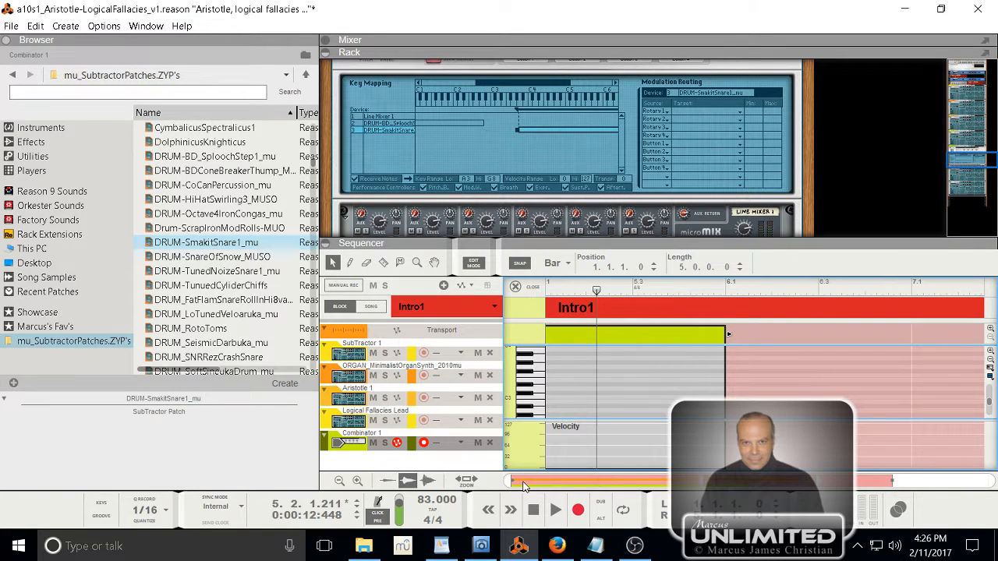
click(534, 510)
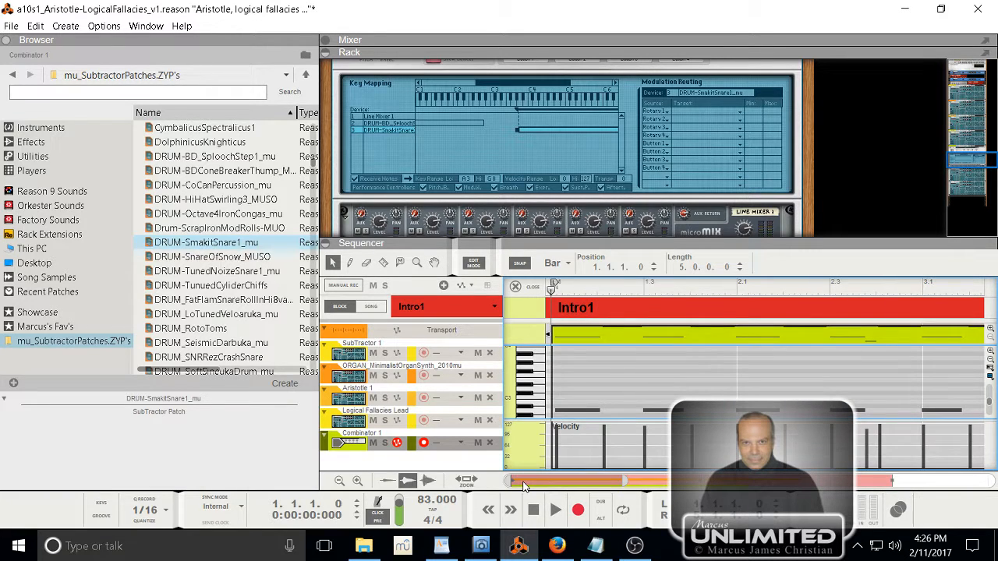
- Examine the recorded drum notes in an enlarged sequencer area and play back the beginning of the clip
click(466, 481)
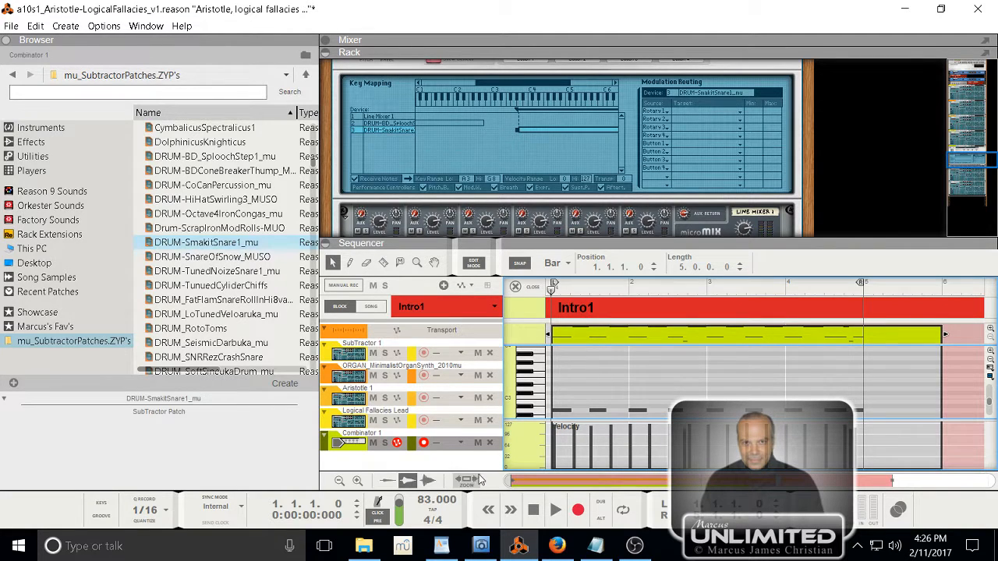
scroll(716, 361, down, 2)
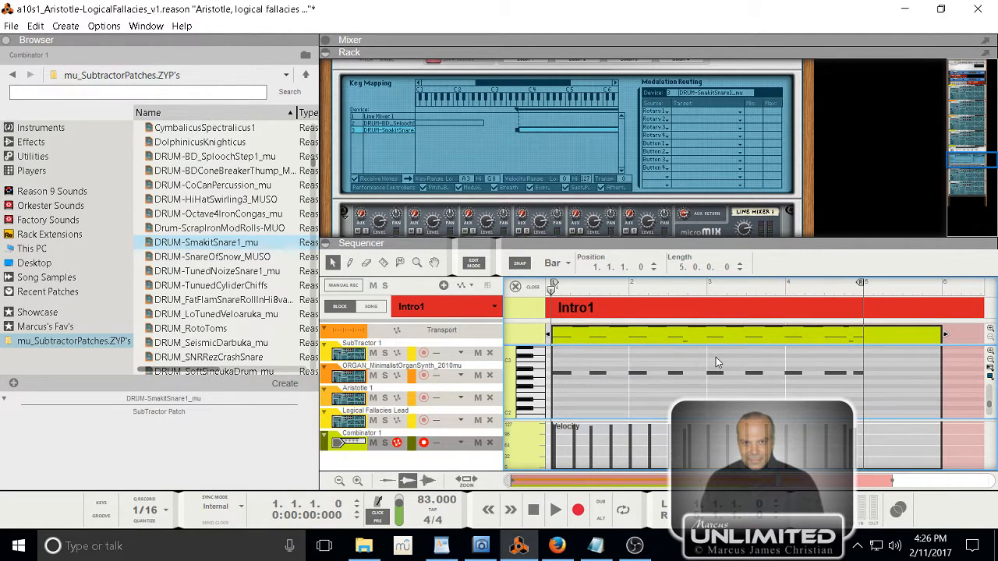
scroll(715, 359, up, 1)
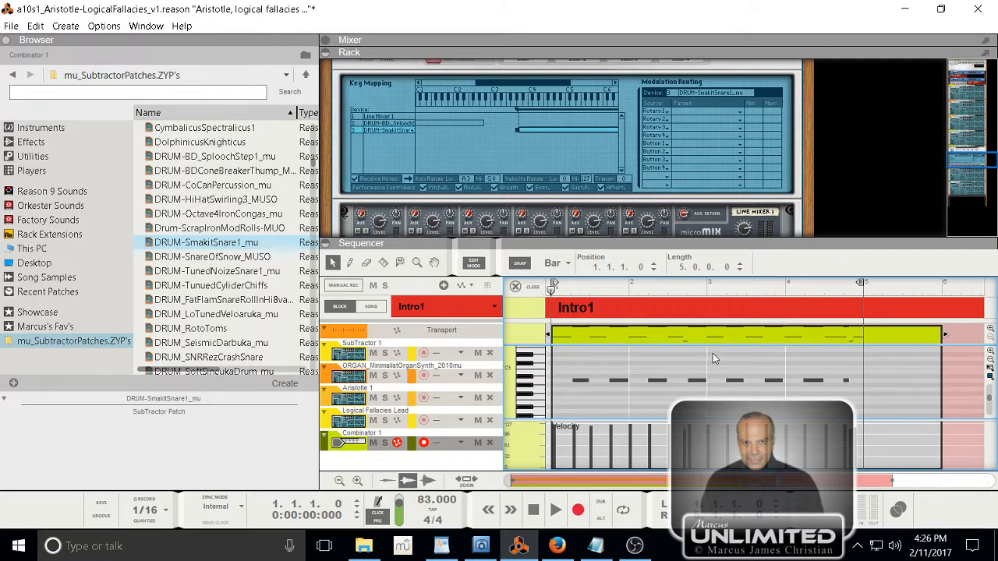
scroll(710, 357, up, 2)
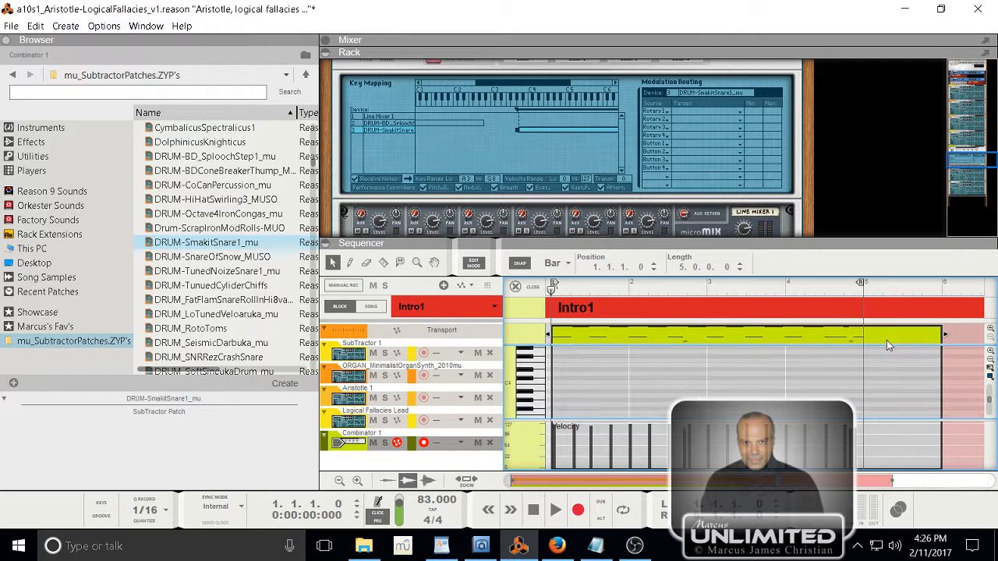
click(991, 365)
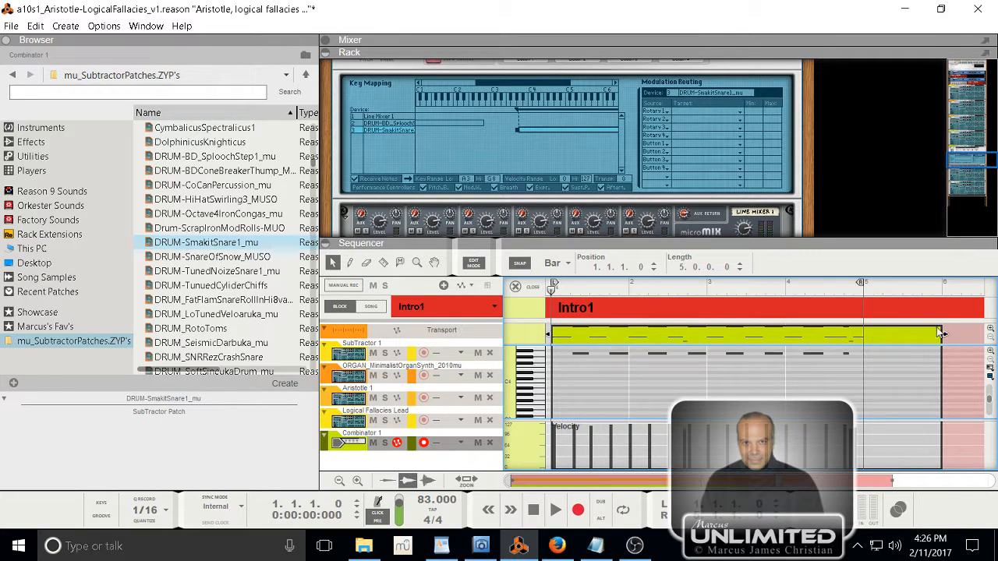
drag(907, 244, 907, 173)
scroll(911, 296, down, 2)
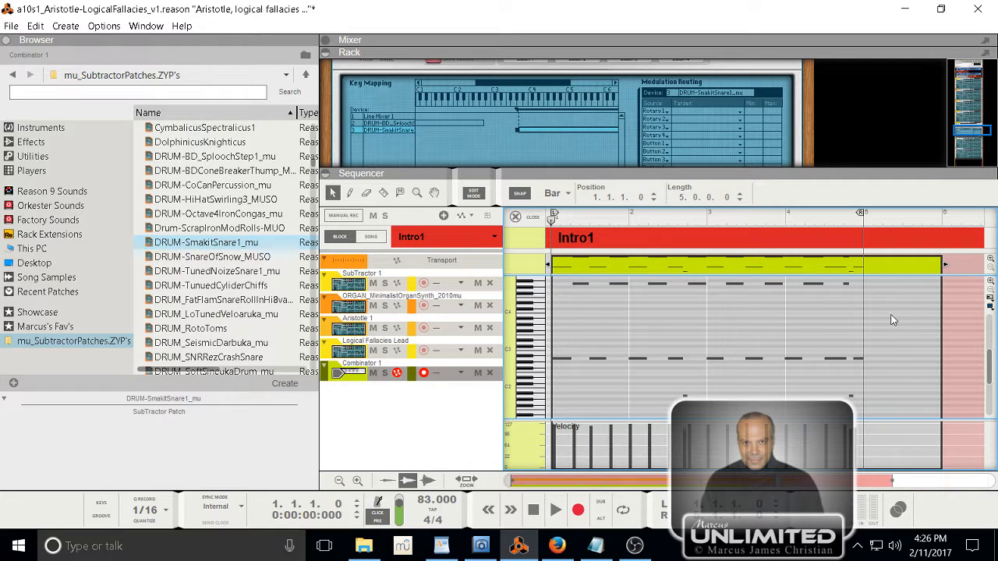
key(space)
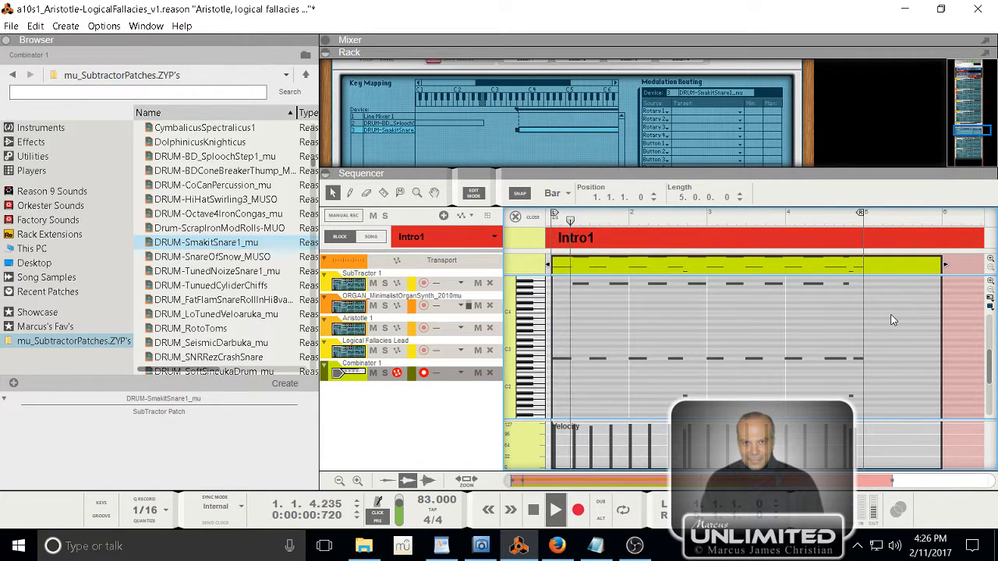
key(space)
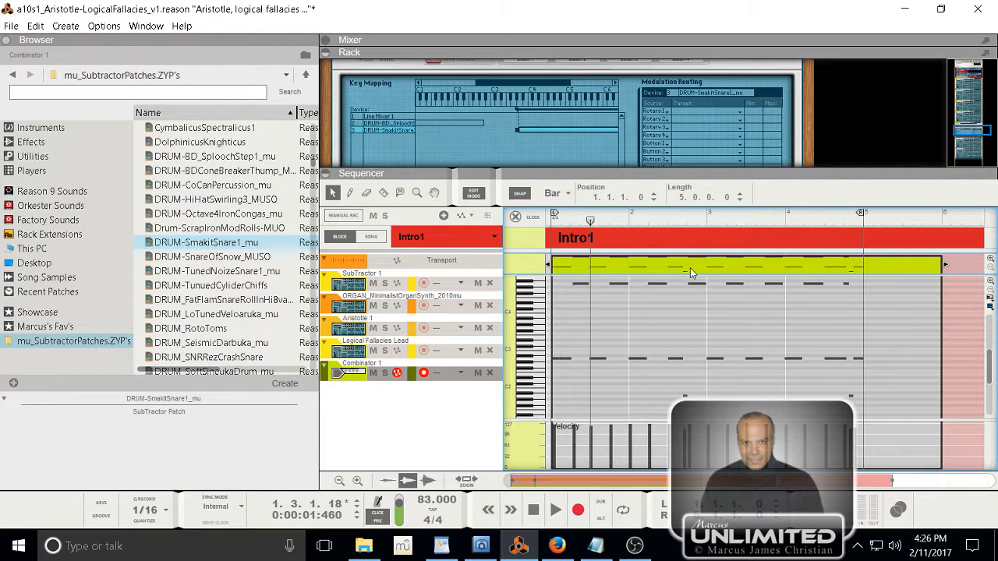
- Quantize the recorded Combinator 1 drum clip to 1/8 notes and play it back from the start
right_click(690, 268)
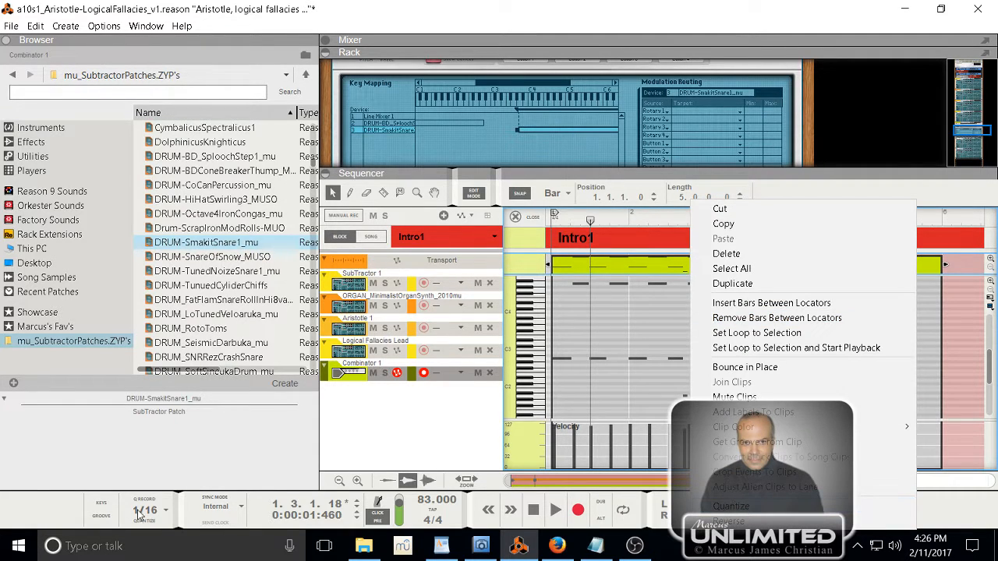
click(165, 511)
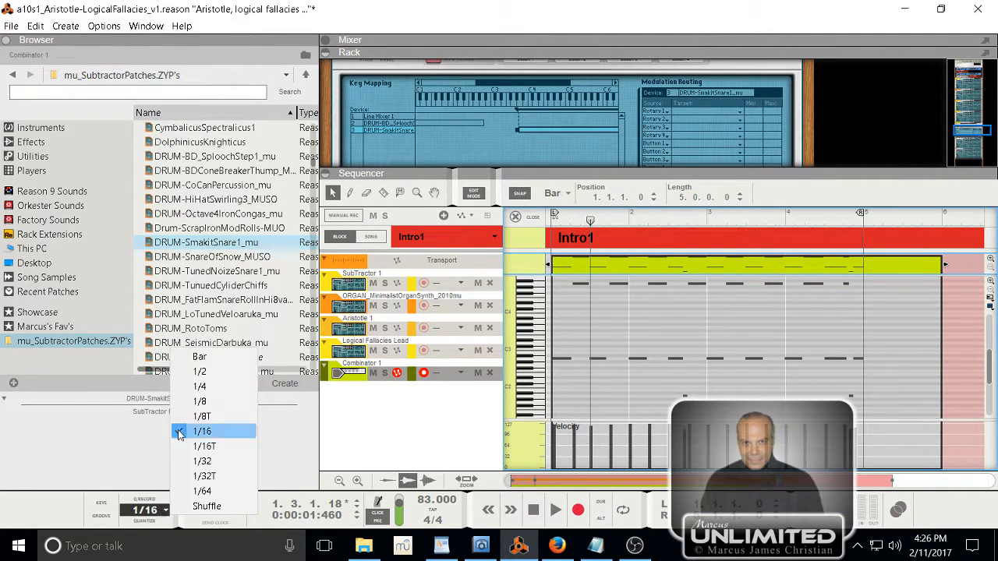
click(199, 402)
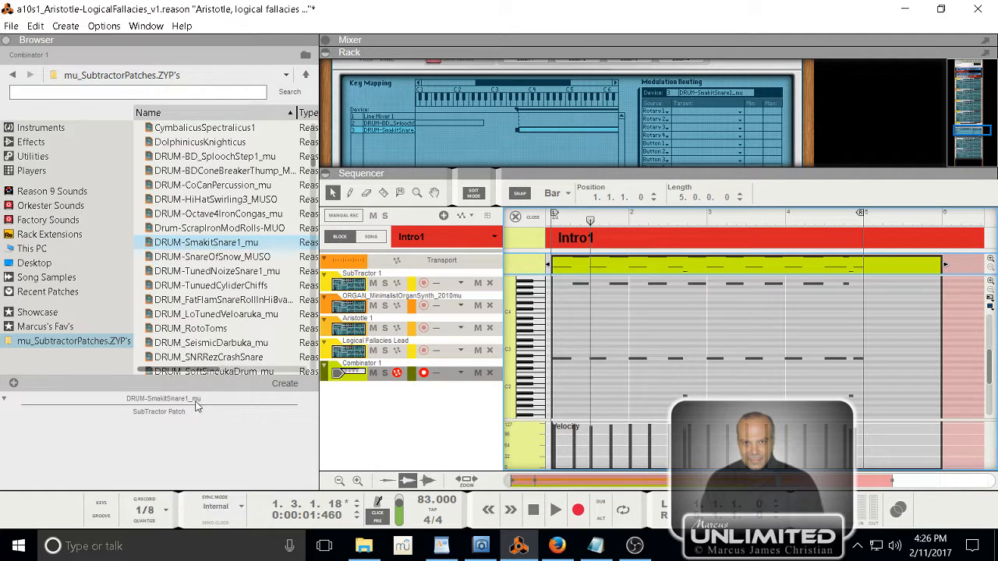
right_click(704, 246)
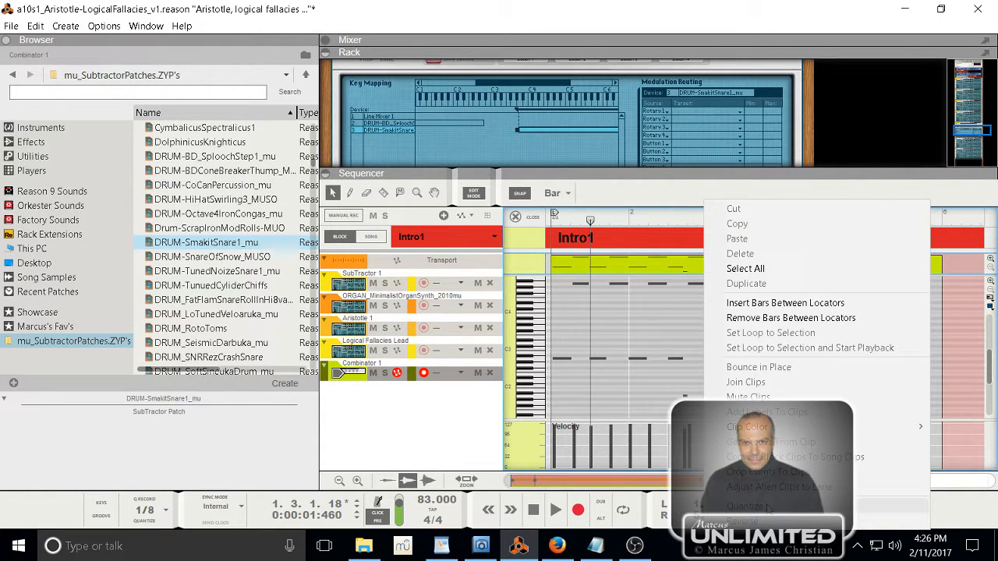
click(163, 472)
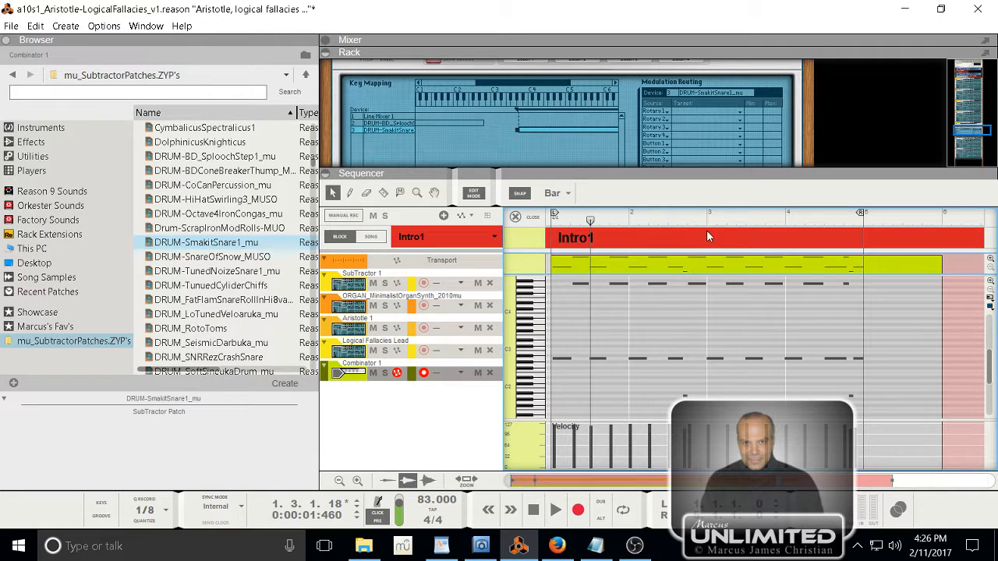
click(687, 269)
right_click(688, 269)
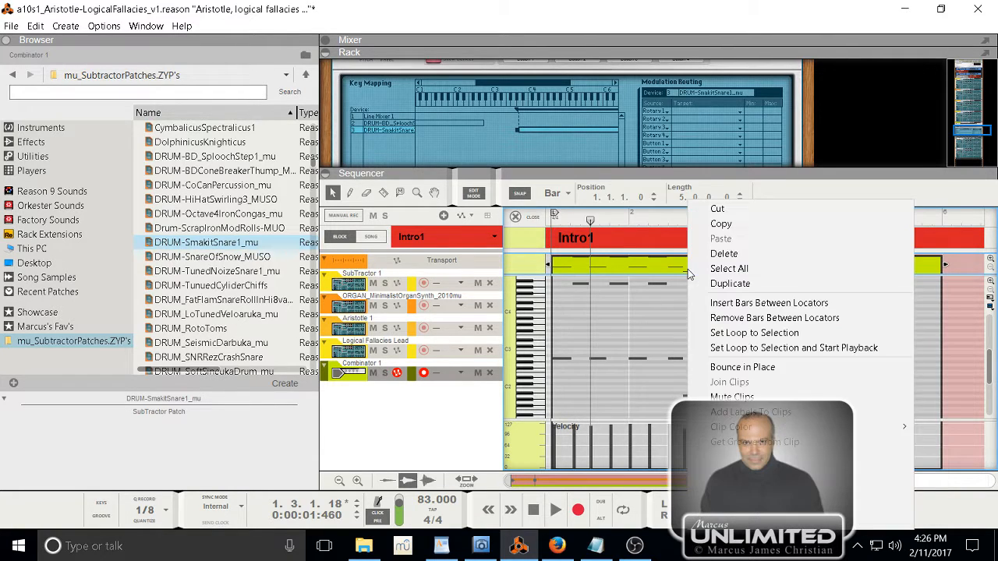
click(654, 269)
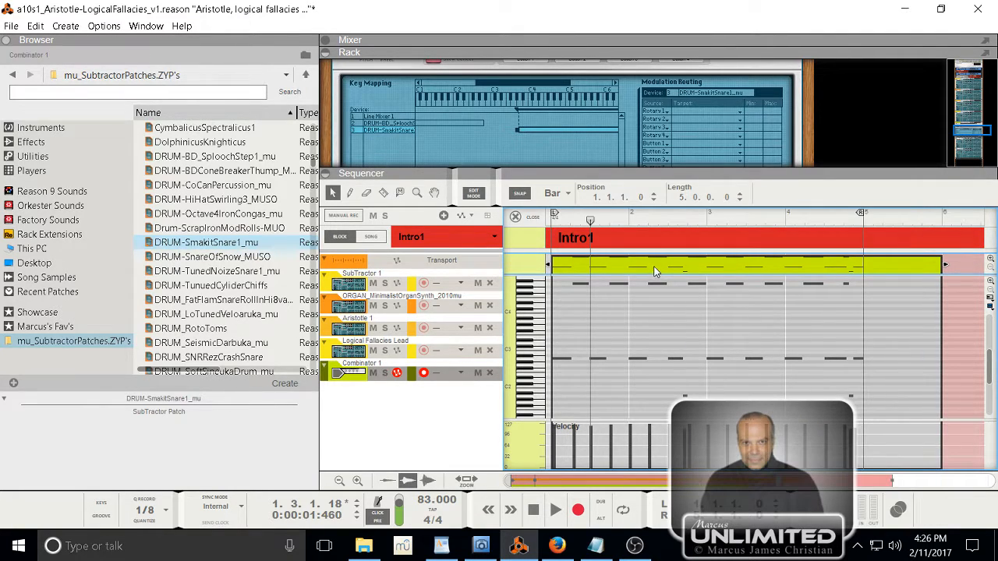
right_click(654, 270)
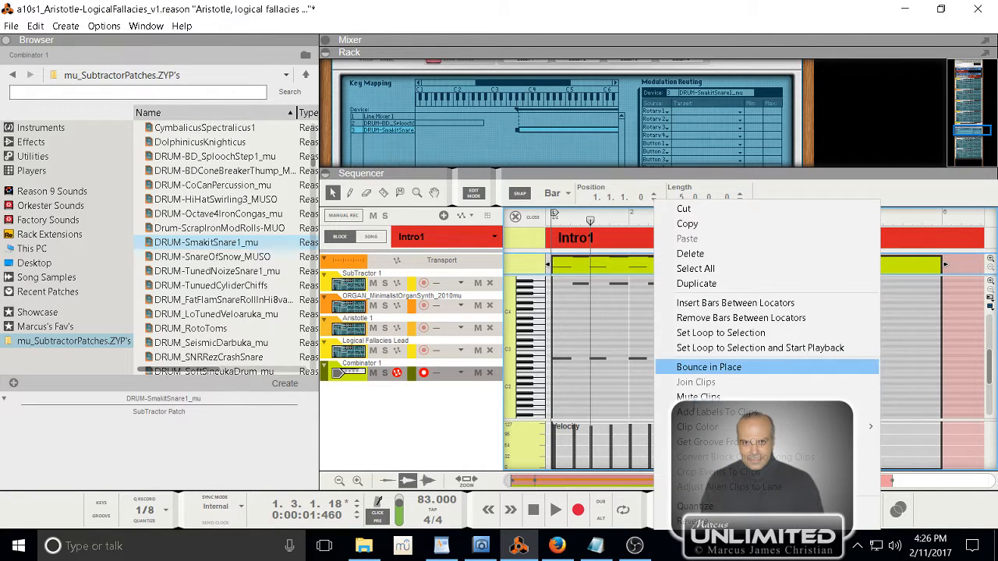
click(723, 511)
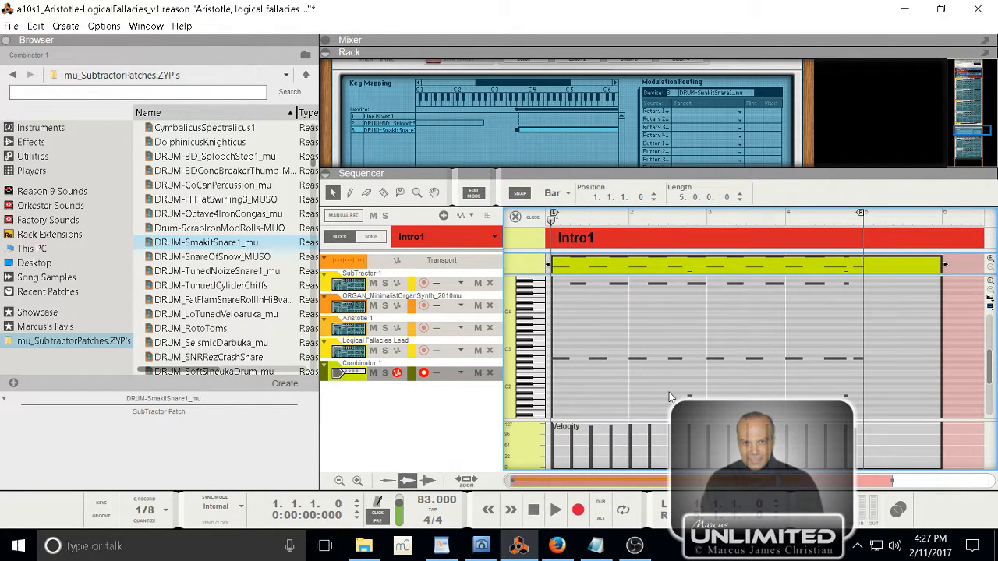
key(space)
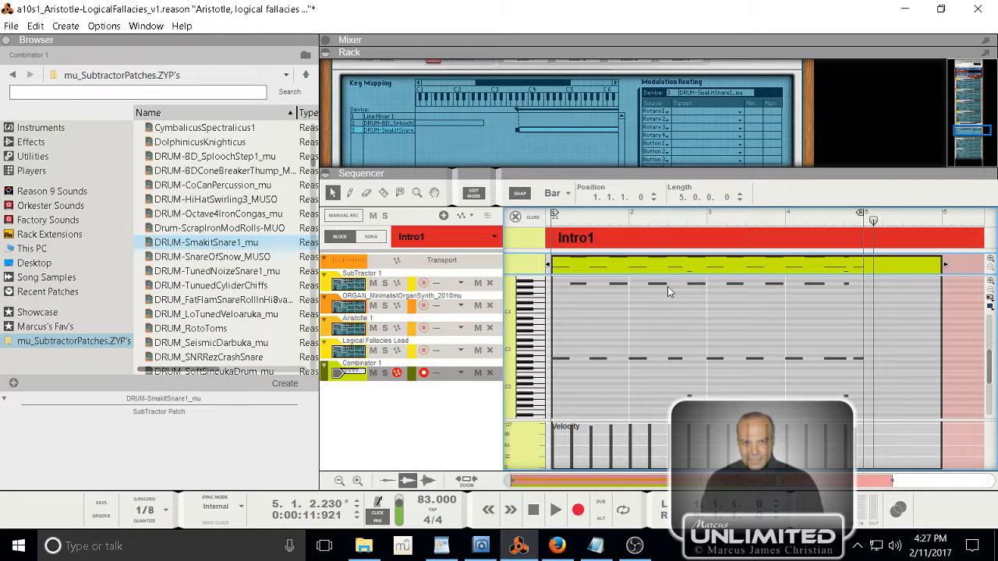
- Open the drum clip for note editing and move the A1 kick note near the end of bar 2 to position 2.4.2
double_click(694, 395)
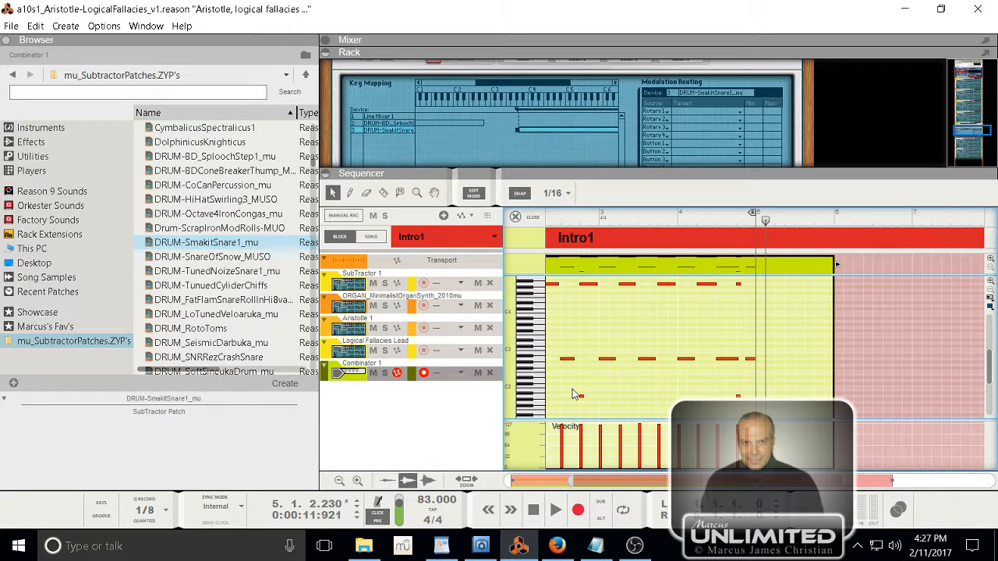
drag(590, 403, 591, 402)
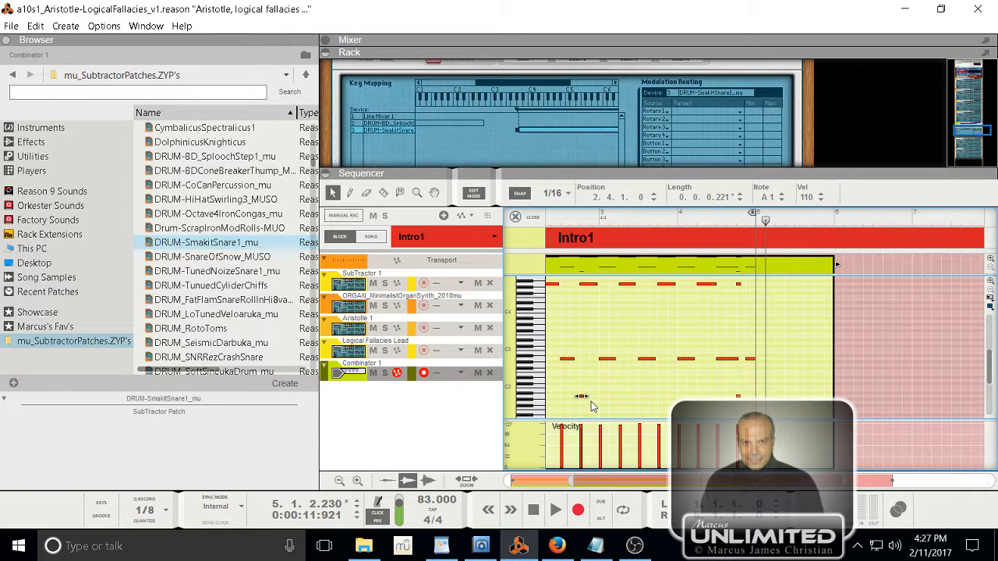
click(520, 194)
drag(583, 399, 590, 400)
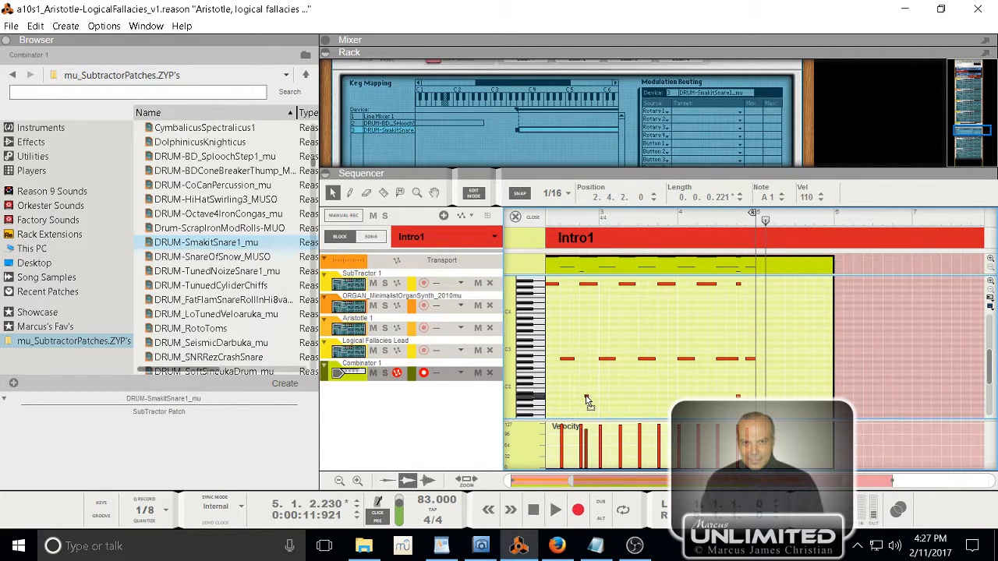
- Play back Intro1 to check the timing of the moved kick note and the hits through bar 4
click(552, 218)
key(space)
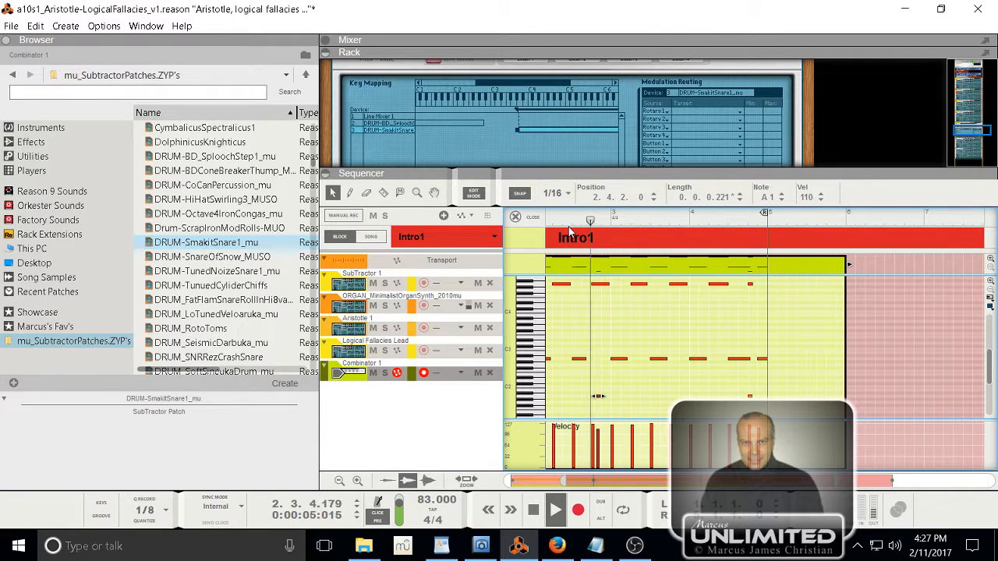
key(space)
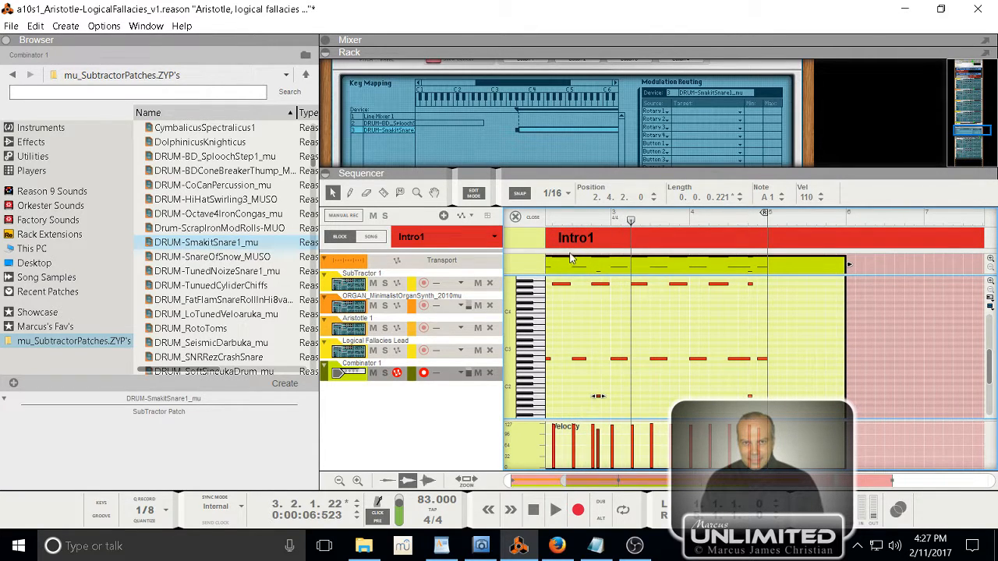
key(shift+Return)
key(space)
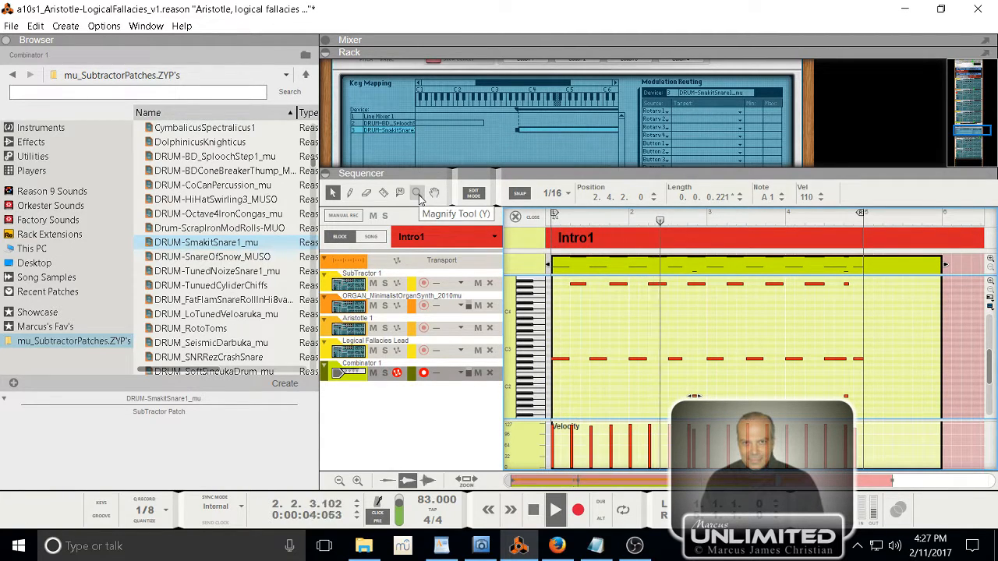
key(space)
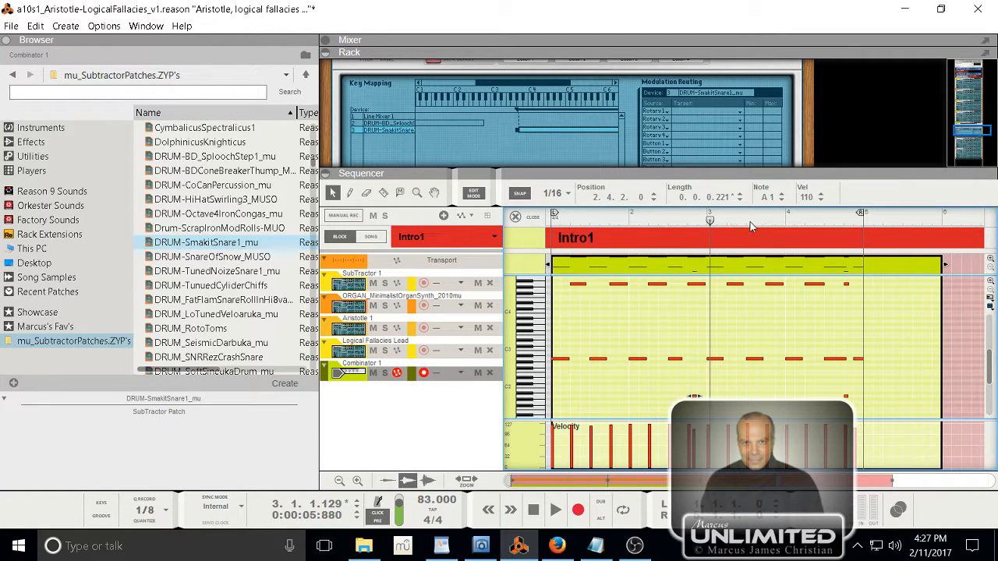
key(space)
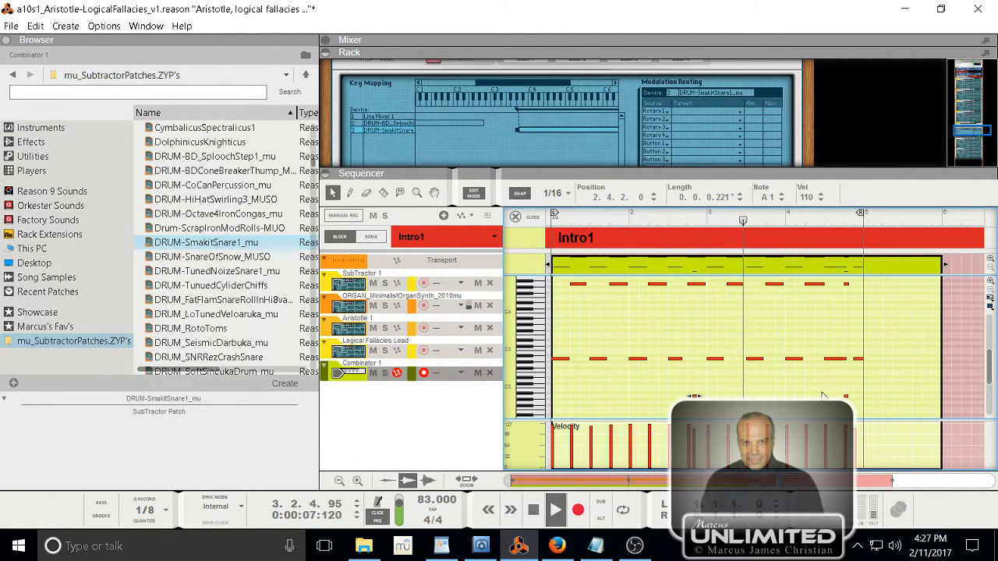
click(820, 394)
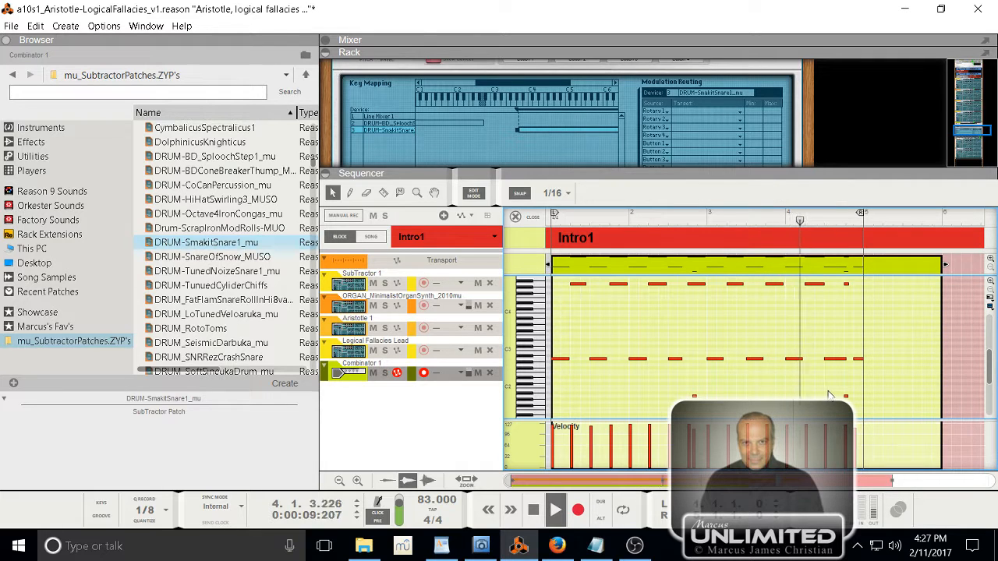
key(space)
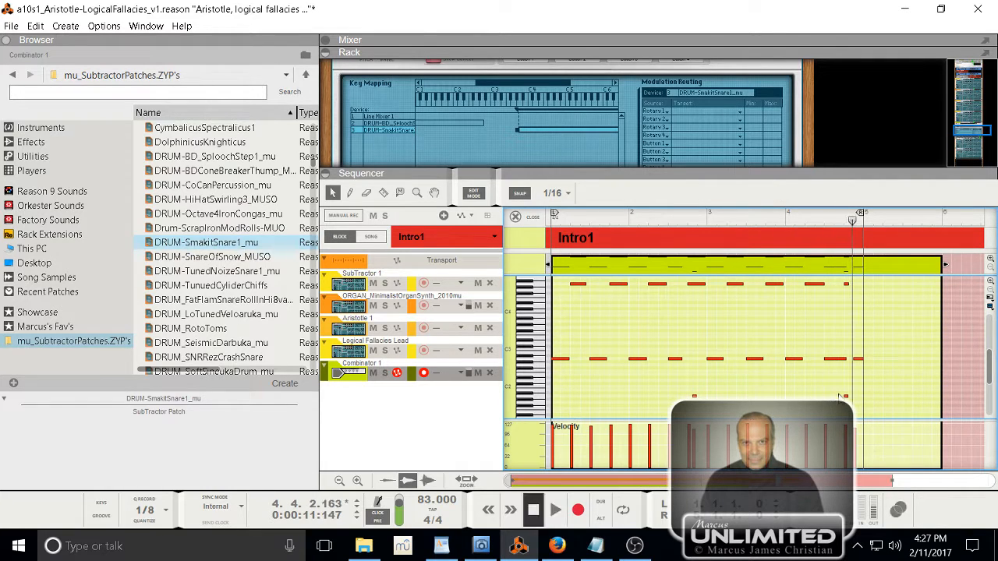
- Move the last A1 kick note to position 4.3.3 and play Intro1 from within bar 4
click(846, 397)
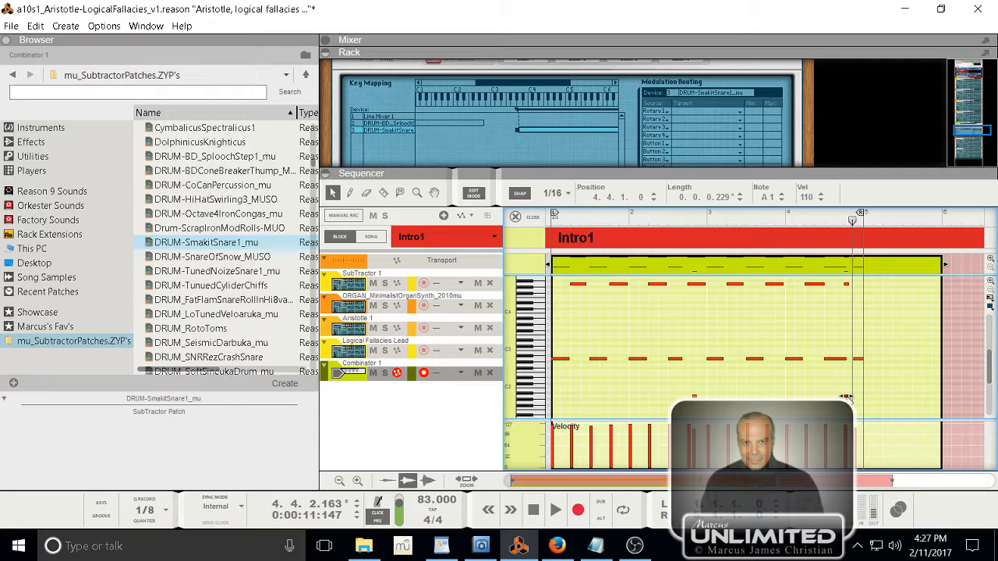
drag(846, 397, 838, 399)
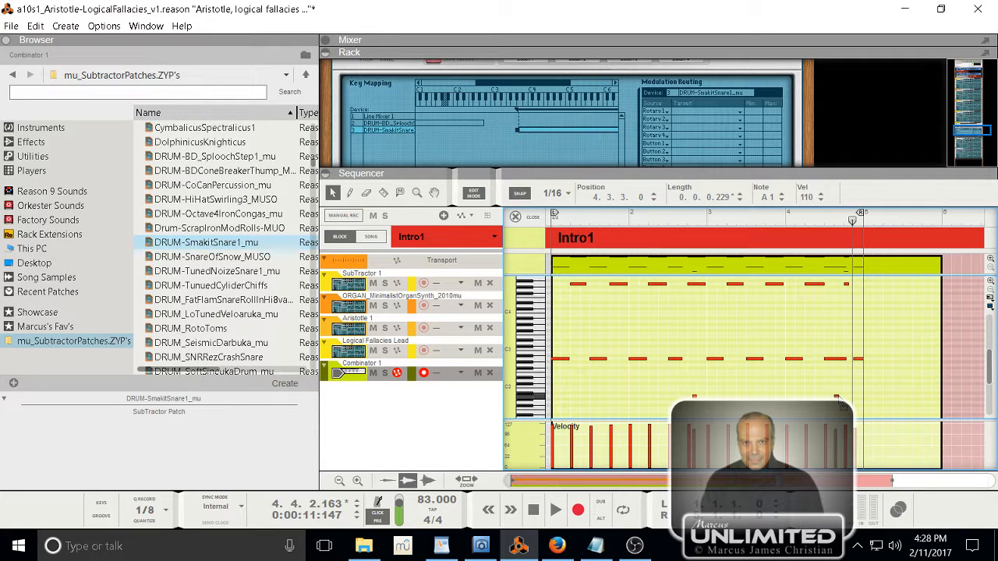
click(806, 221)
key(space)
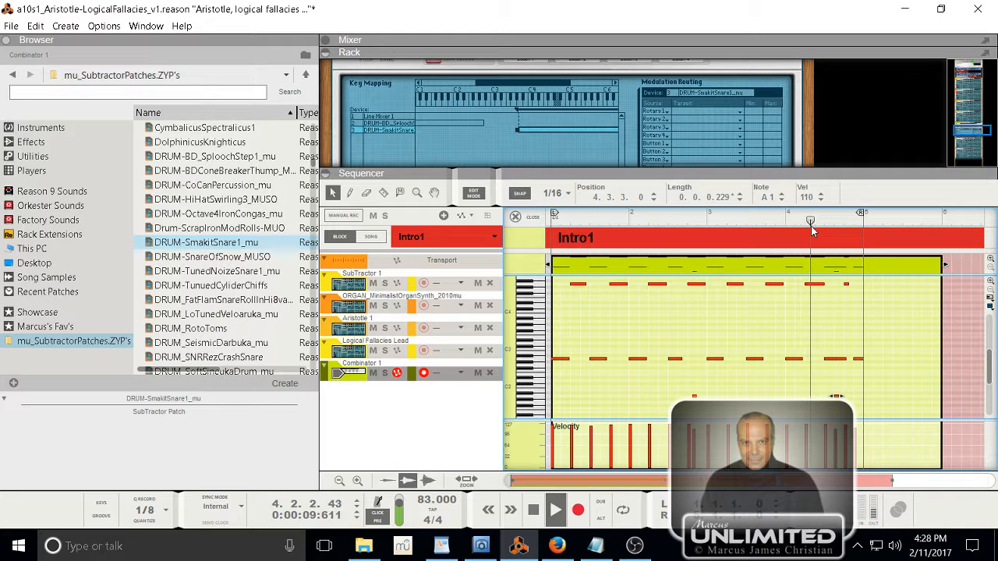
- Stop playback and move the last A1 kick note to position 4.3.4
key(space)
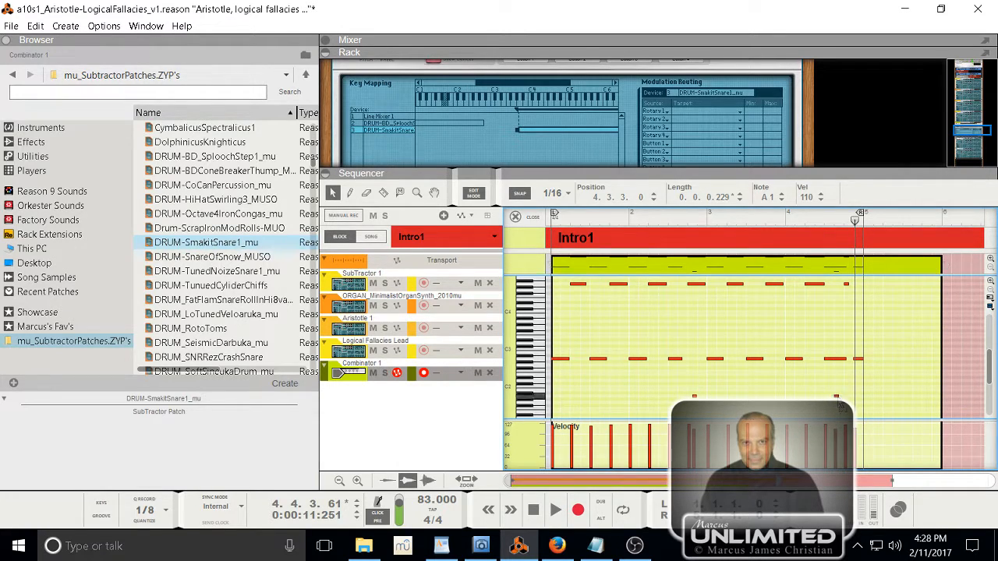
drag(837, 398, 842, 397)
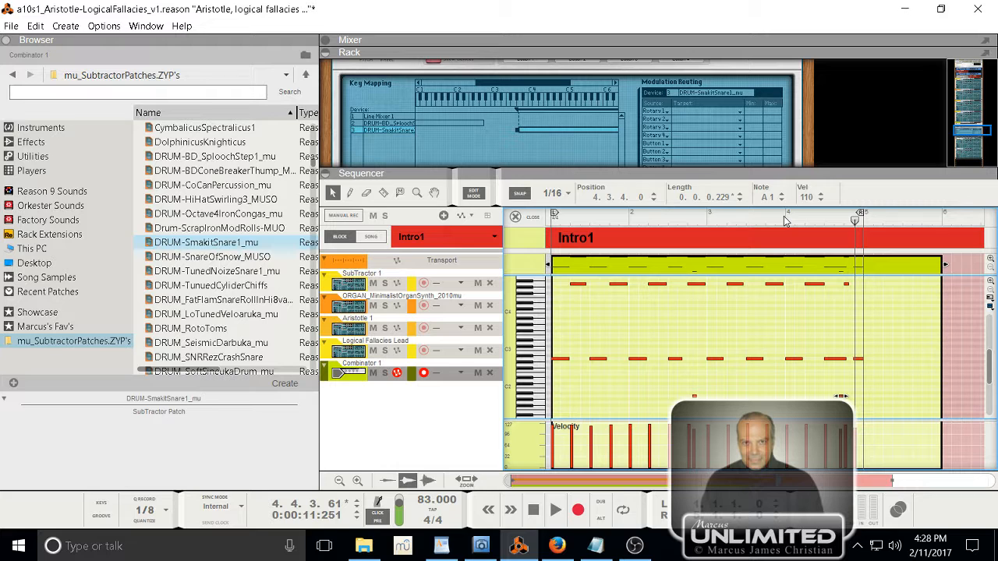
- Check the sheet music in Xara Photo & Graphic Designer, return to Reason and play Intro1 back from the start
click(476, 549)
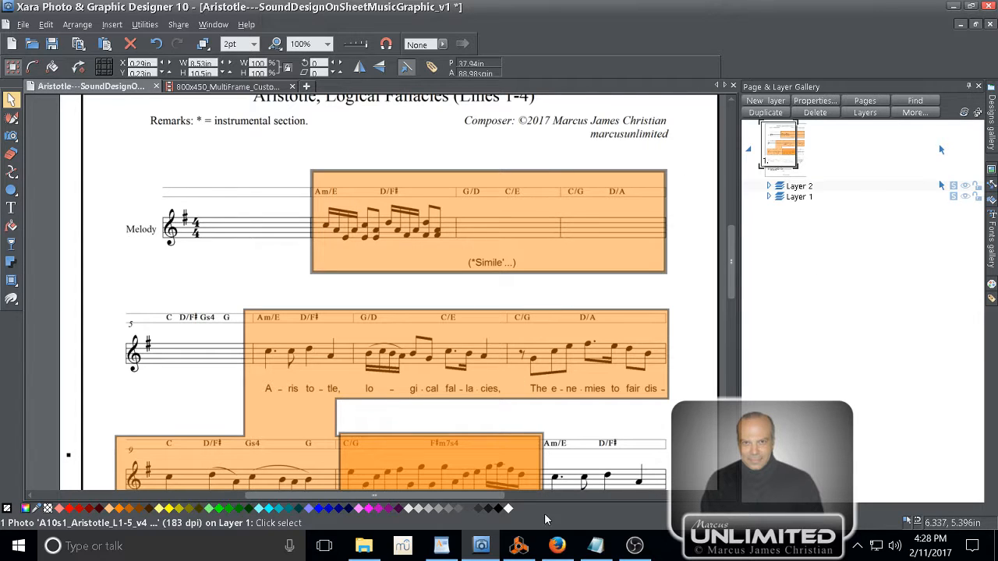
click(521, 546)
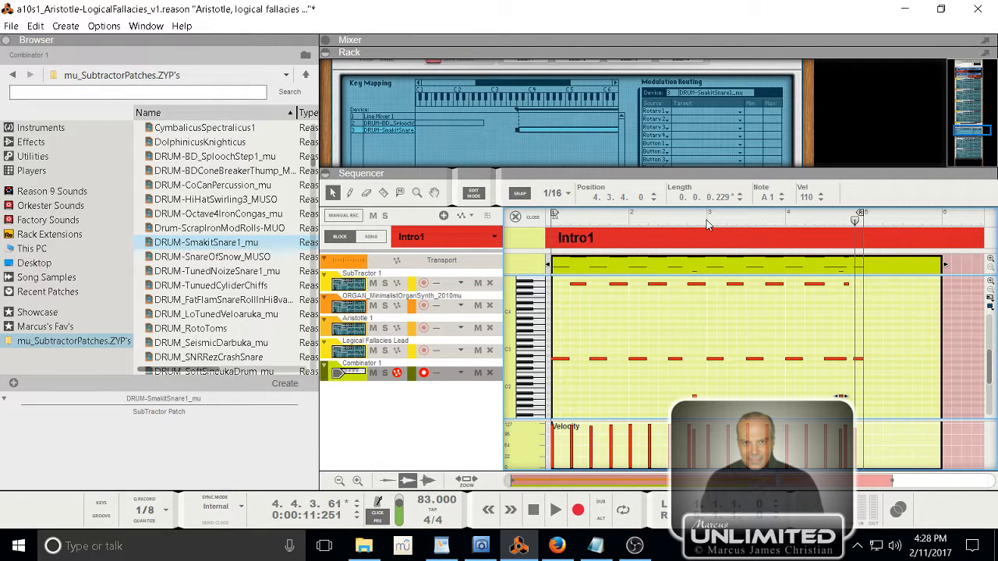
key(KP_0)
key(KP_0)
key(KP_0)
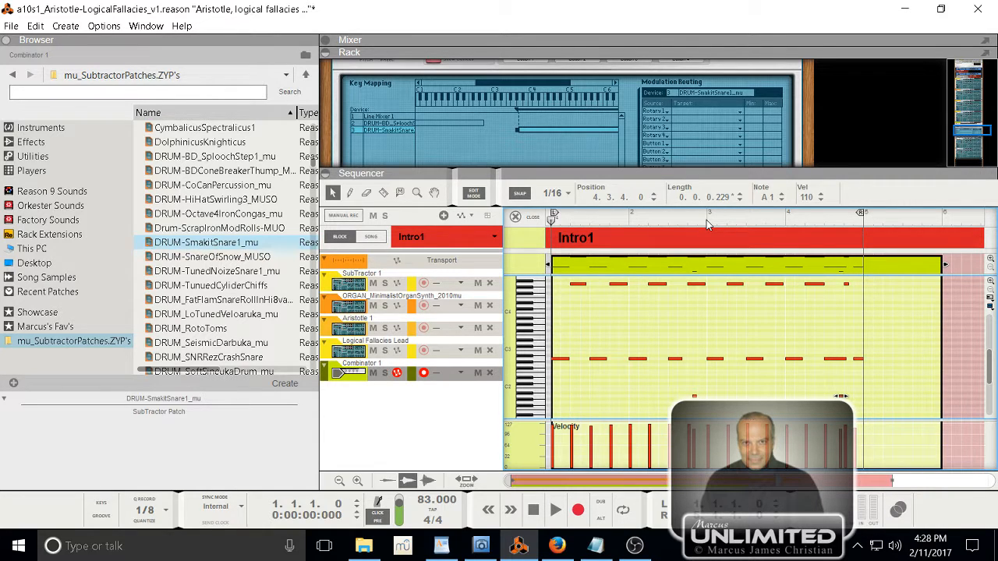
key(space)
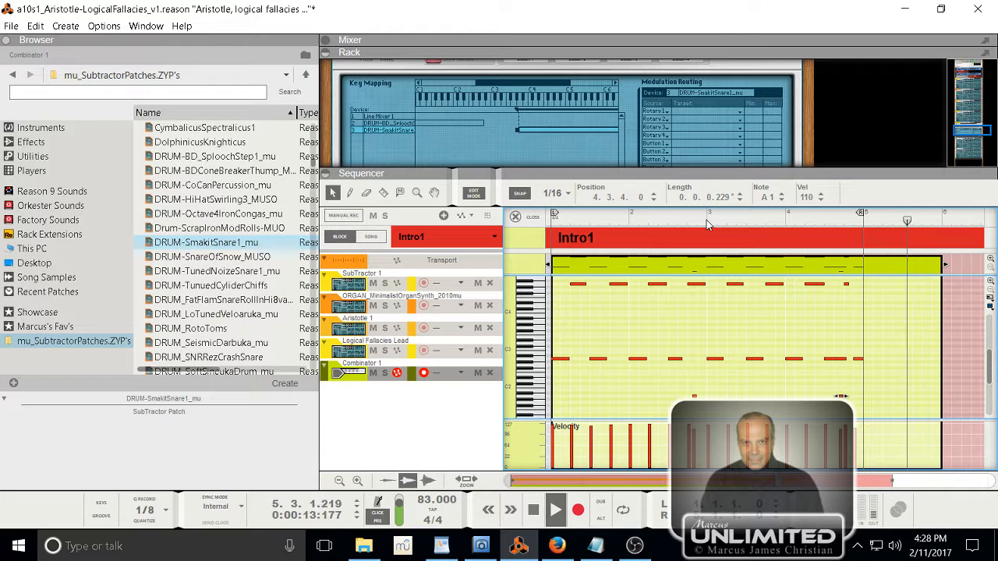
key(space)
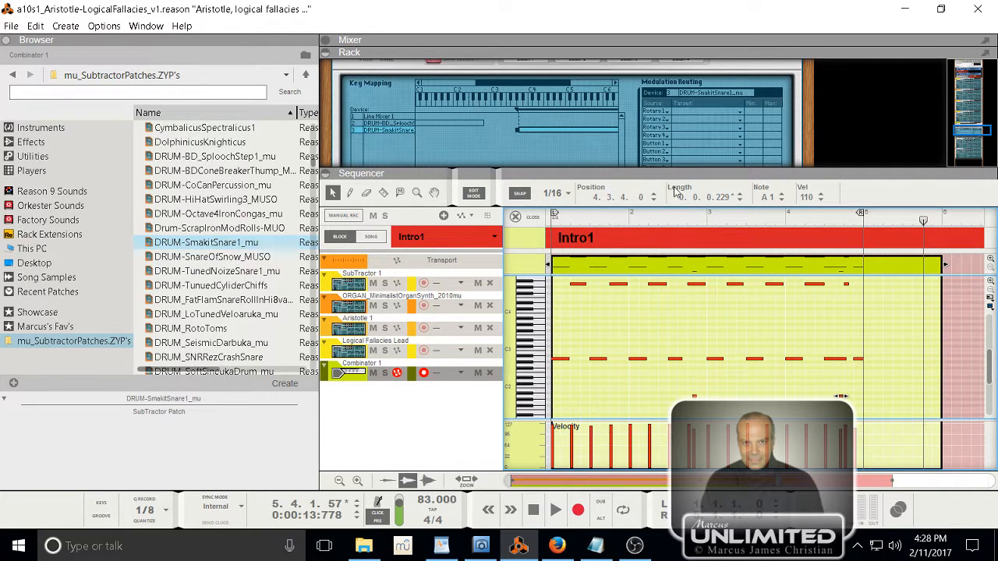
- Rename the Combinator 1 track to "Subtractive Drum Kit 1"
scroll(562, 108, down, 2)
scroll(567, 114, down, 2)
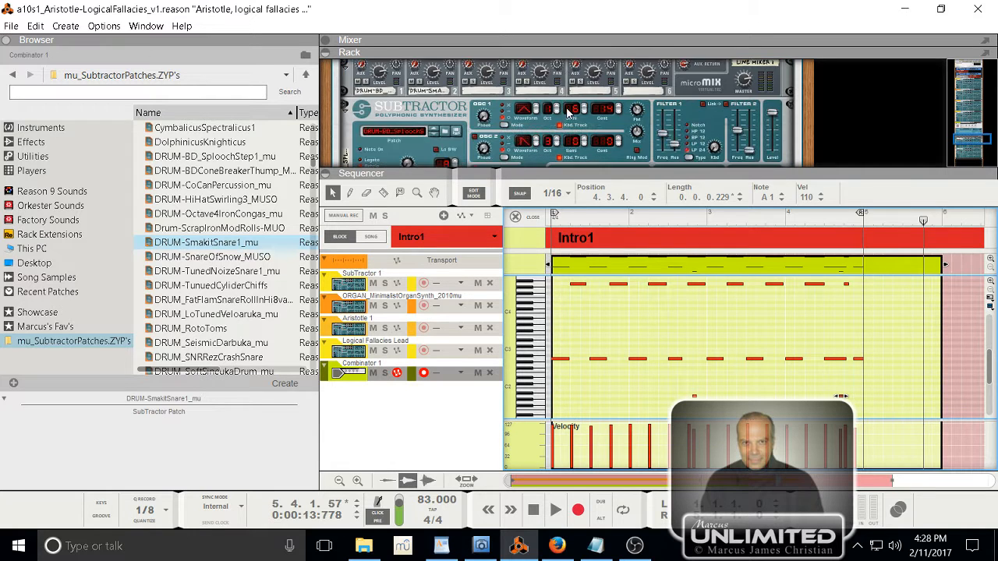
scroll(567, 114, up, 1)
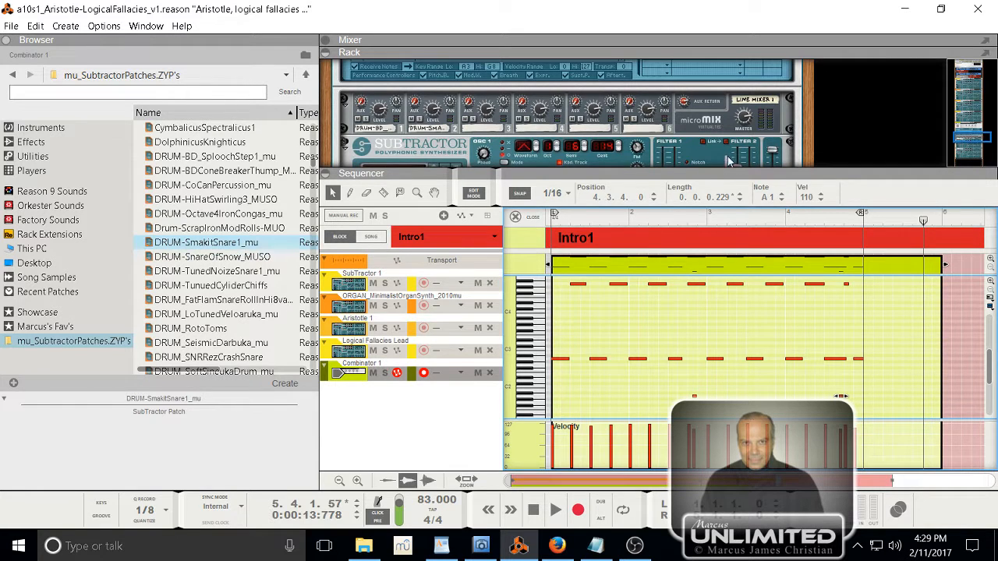
drag(737, 174, 735, 217)
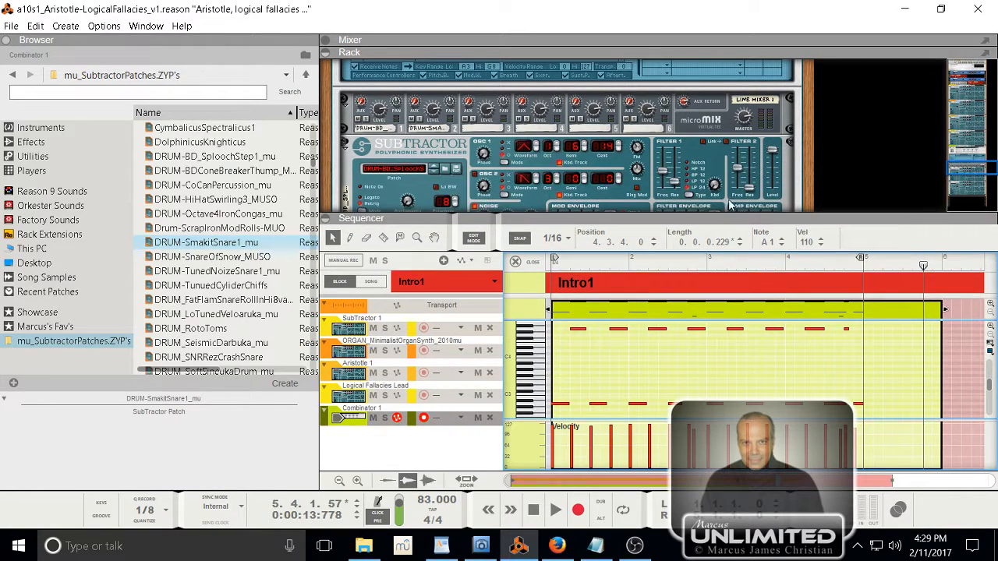
click(376, 409)
double_click(376, 409)
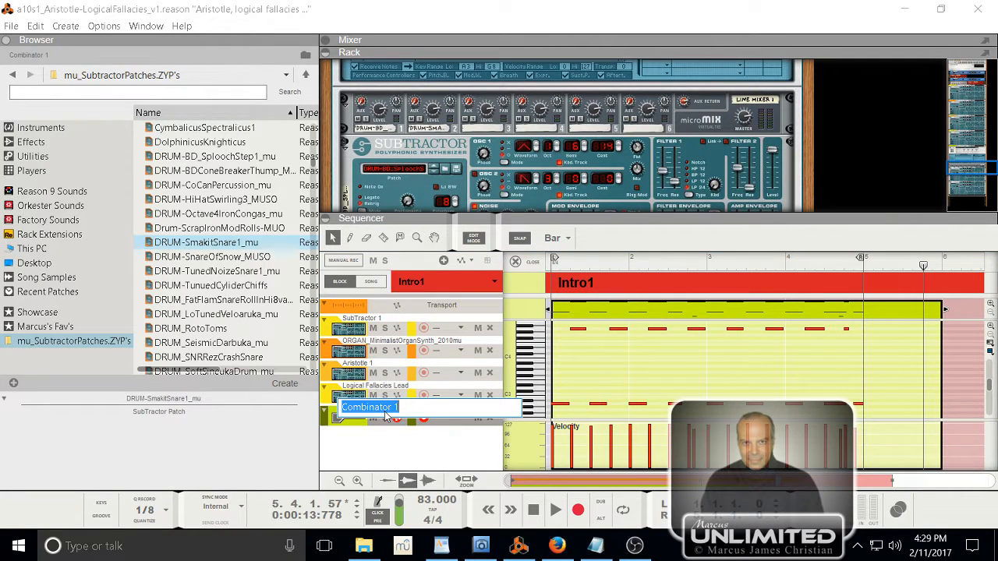
text(Syn)
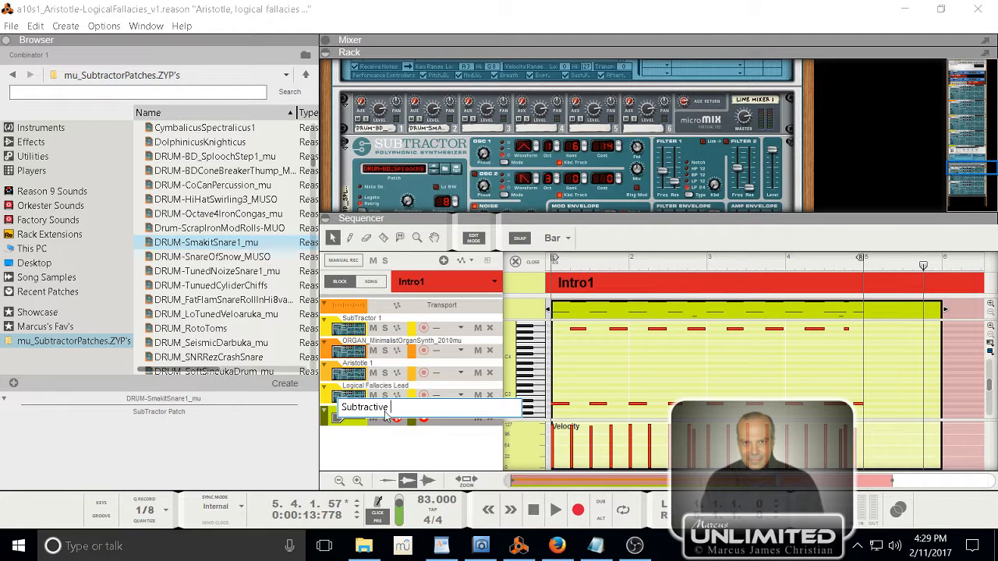
text(Drum Kit 1)
key(Return)
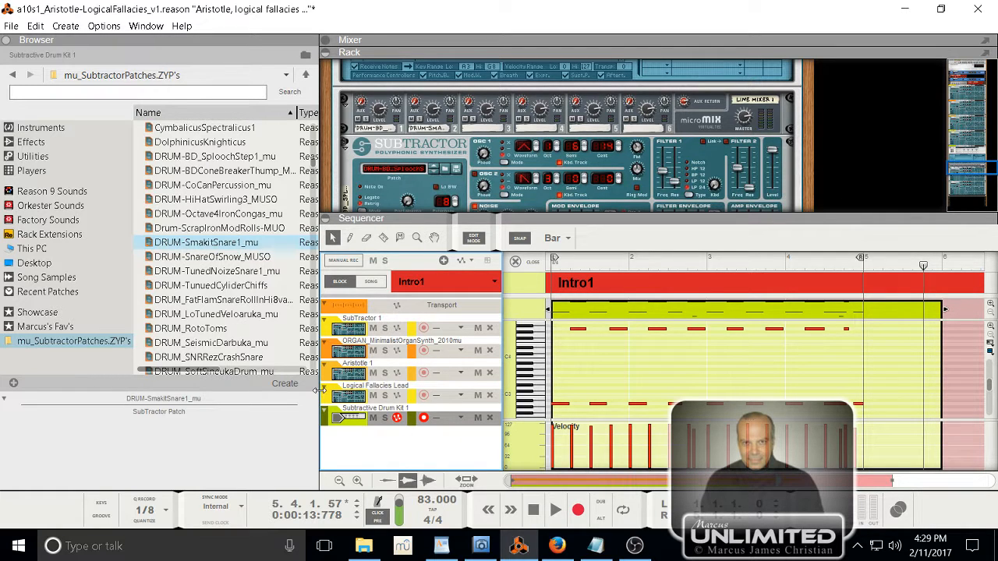
- Show the mixer instead of the rack and enable the FX1 Compressor 1 send on the Subtractive Drum Kit 1 channel
drag(989, 166, 990, 68)
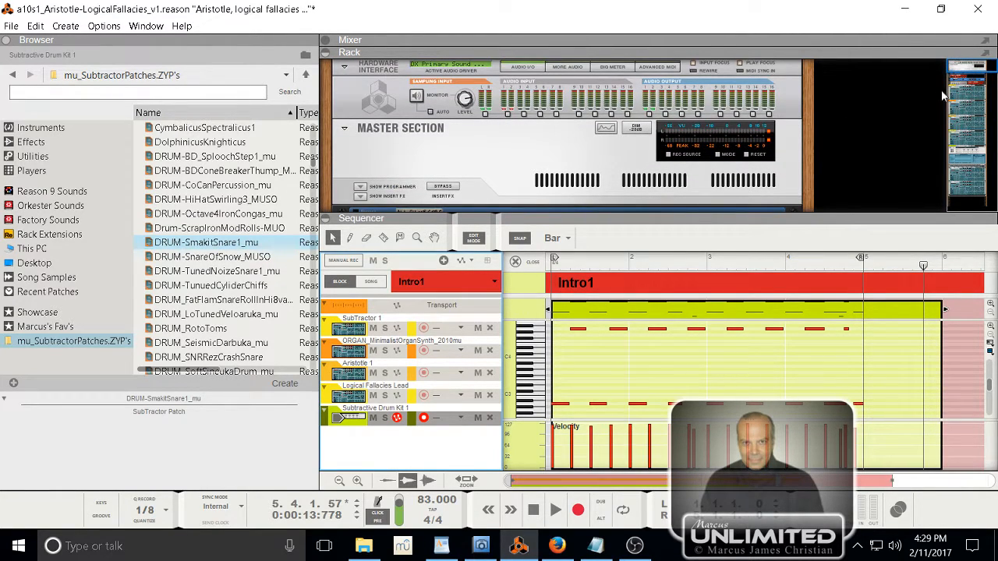
click(327, 51)
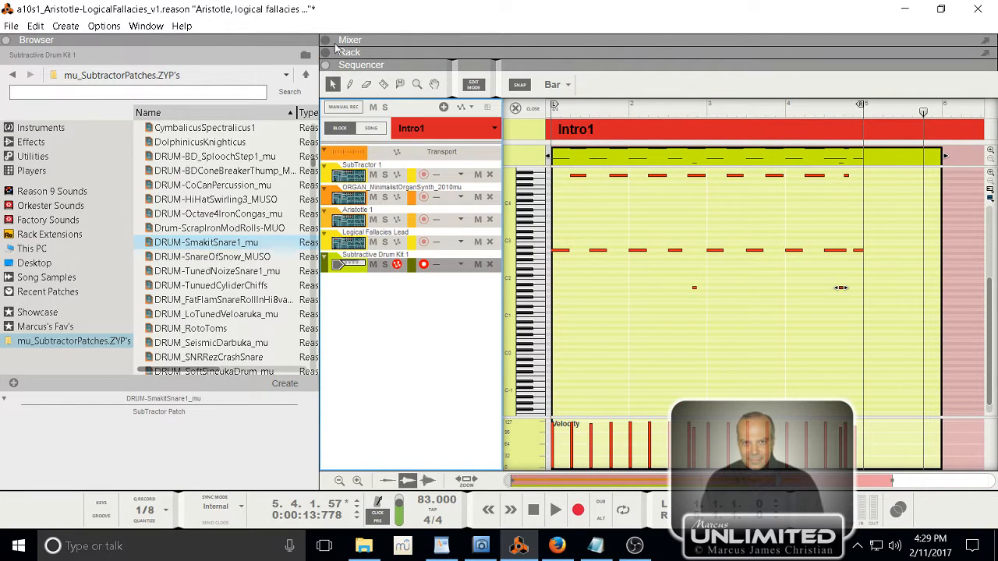
click(327, 40)
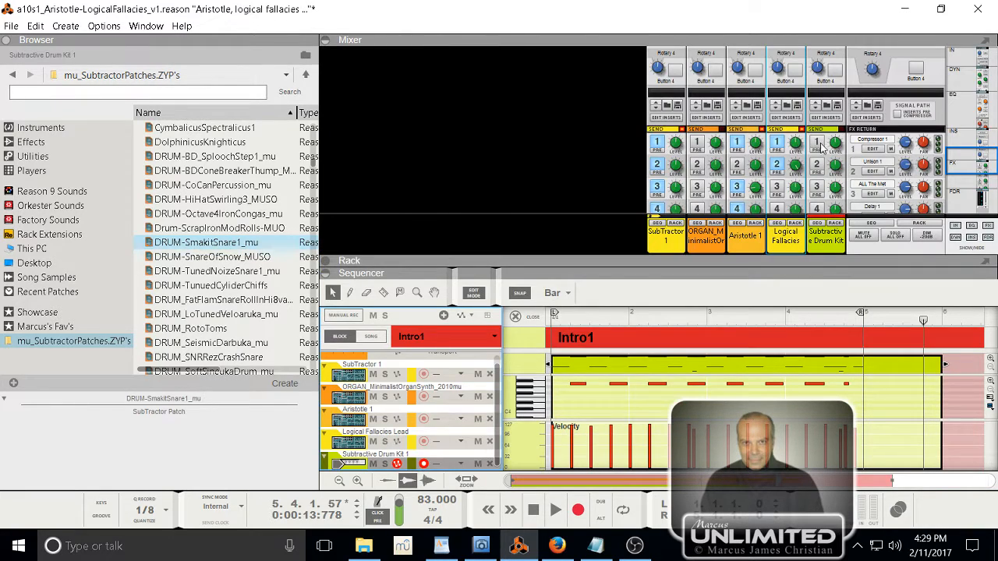
scroll(821, 149, down, 1)
scroll(820, 148, down, 1)
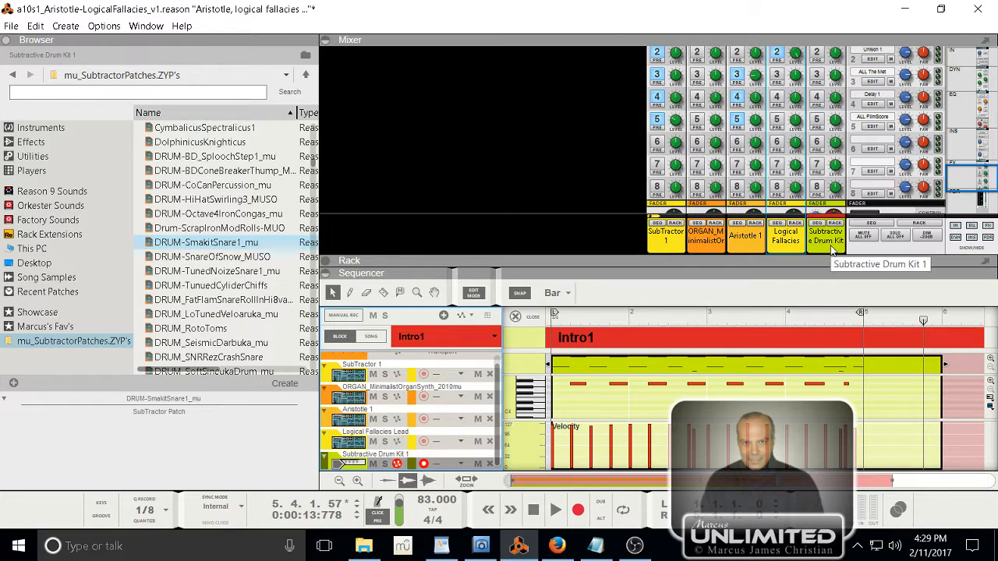
scroll(815, 160, up, 1)
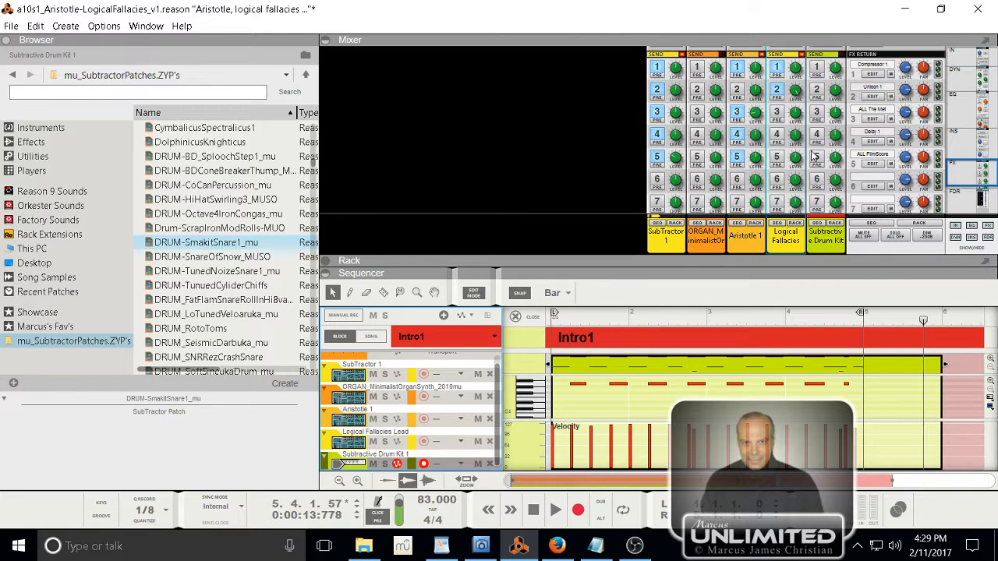
click(817, 68)
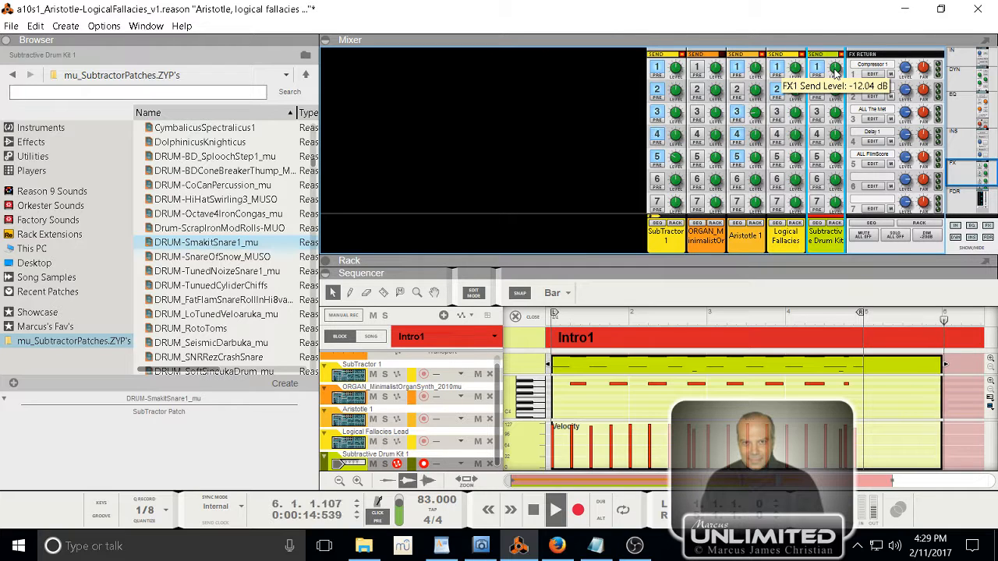
- Play Intro1 from the start to hear the drum kit through the FX1 send, and return to the beginning
key(space)
key(KP_0)
key(space)
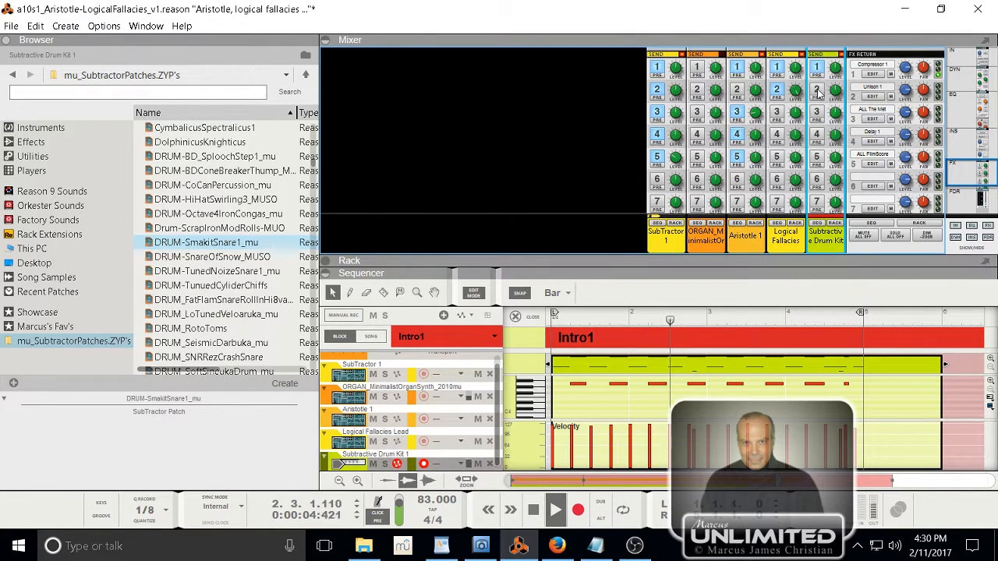
key(space)
key(KP_0)
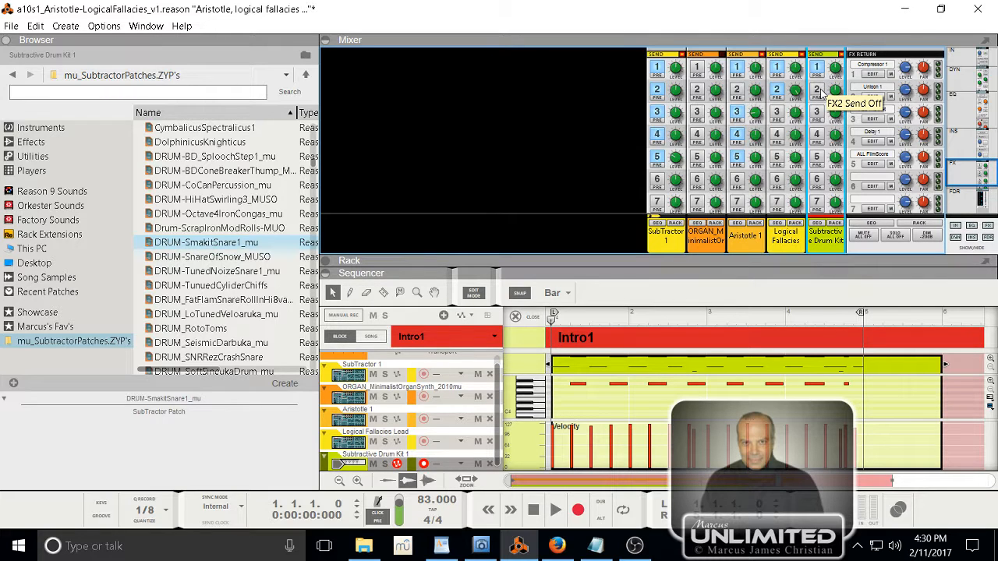
- Enable the drum kit channel's FX2 Unison 1 send, adjust its level and play Intro1 from the start
click(818, 92)
drag(835, 94, 852, 69)
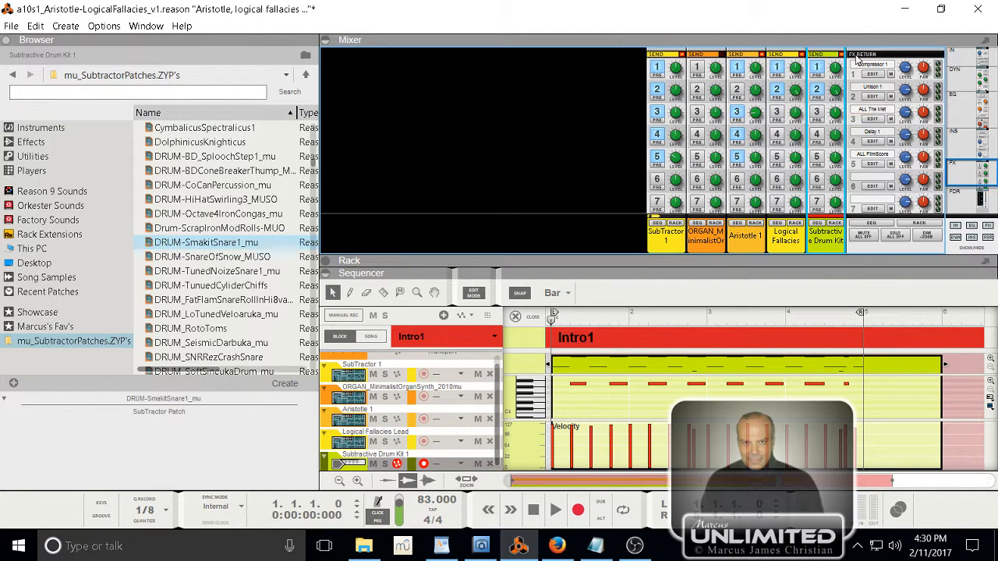
key(space)
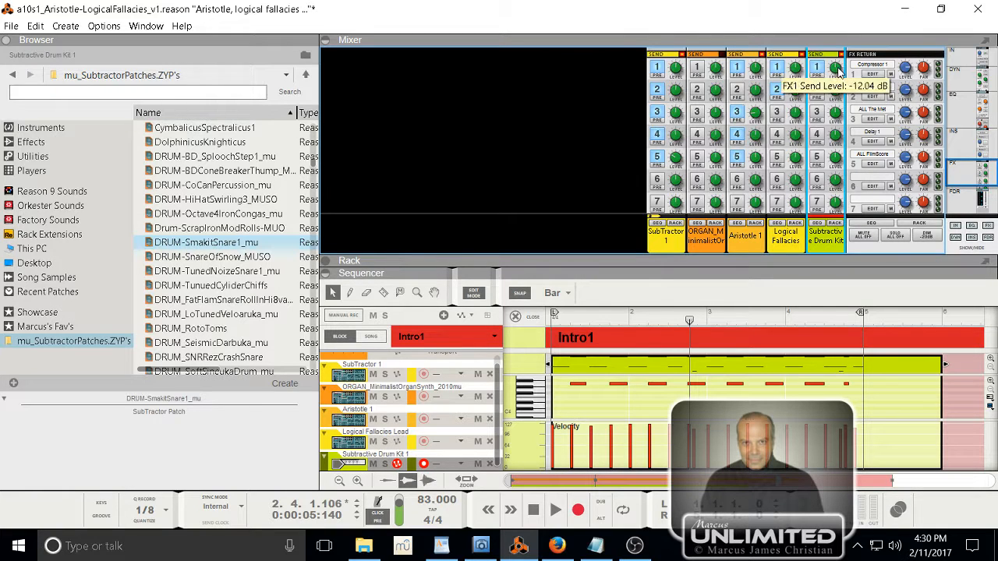
- Raise the FX1 send level on the drum kit channel and switch its FX2 send back on
drag(837, 67, 843, 62)
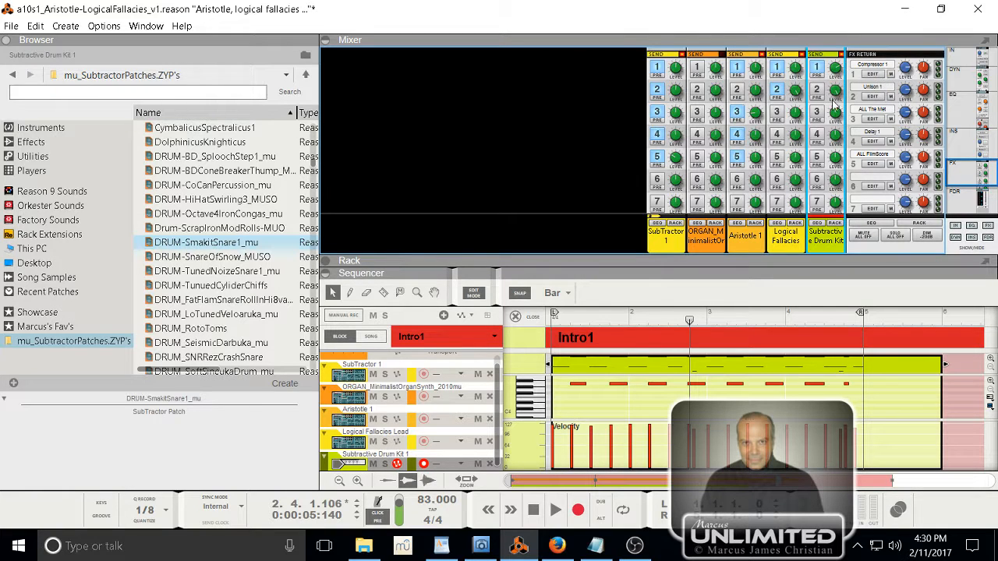
drag(836, 93, 835, 115)
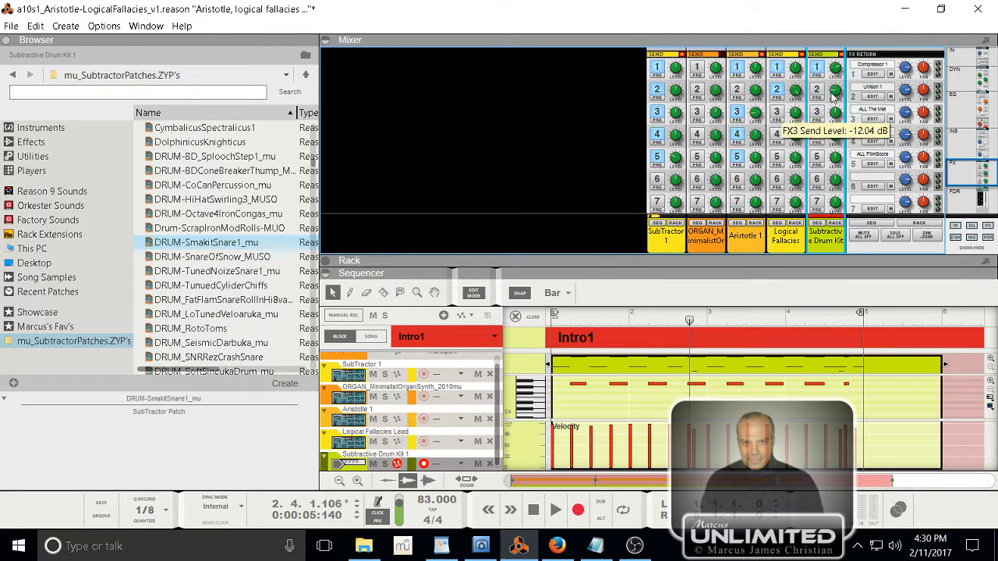
click(817, 92)
click(817, 92)
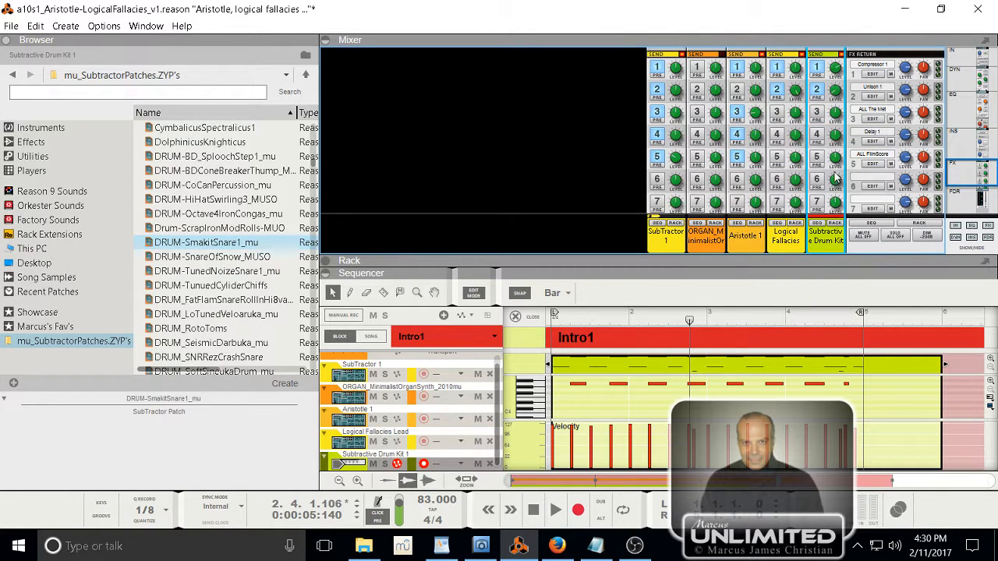
- Enable the drum kit's FX3 ALL The Met send, set its level to about -28.89 dB and play Intro1 from the start
click(817, 112)
drag(835, 114, 842, 132)
key(shift+Return)
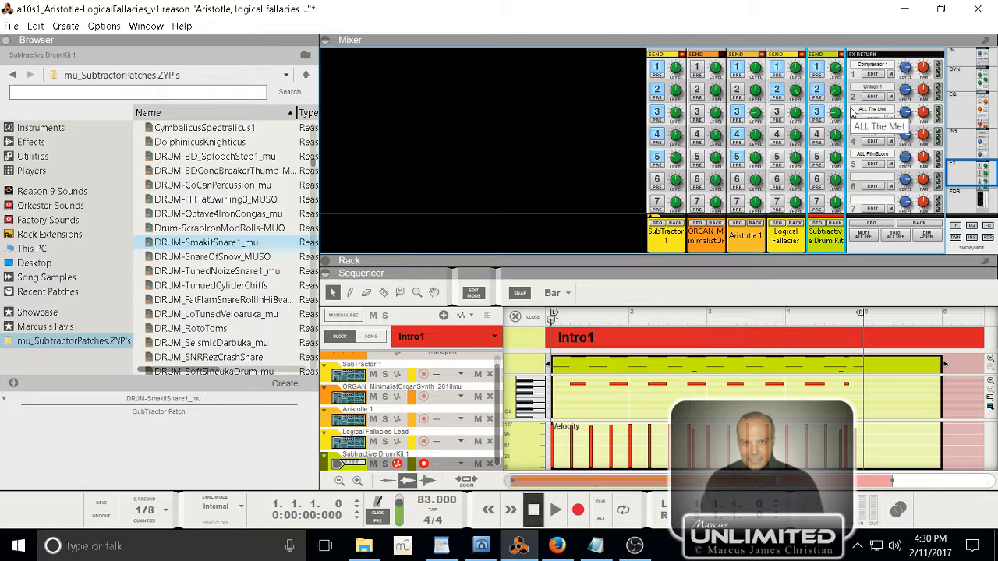
key(space)
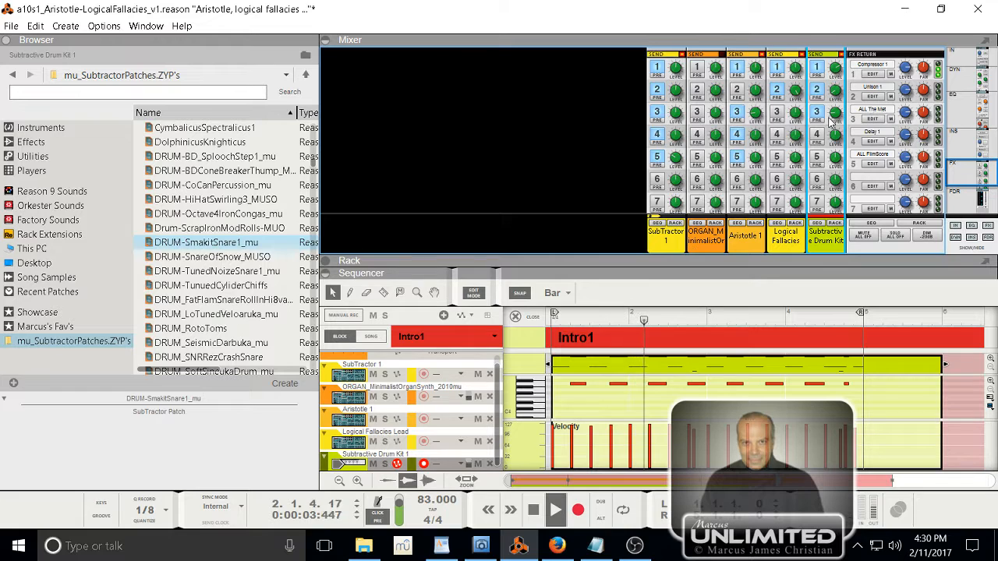
- Raise the FX3 send level on the drum kit channel while Intro1 plays
mouse_move(837, 117)
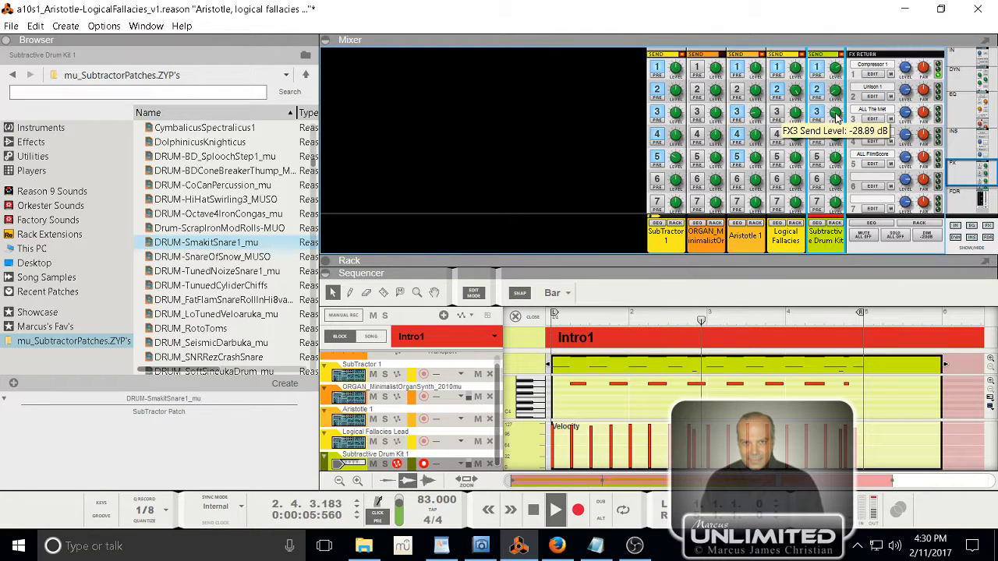
drag(837, 116, 838, 111)
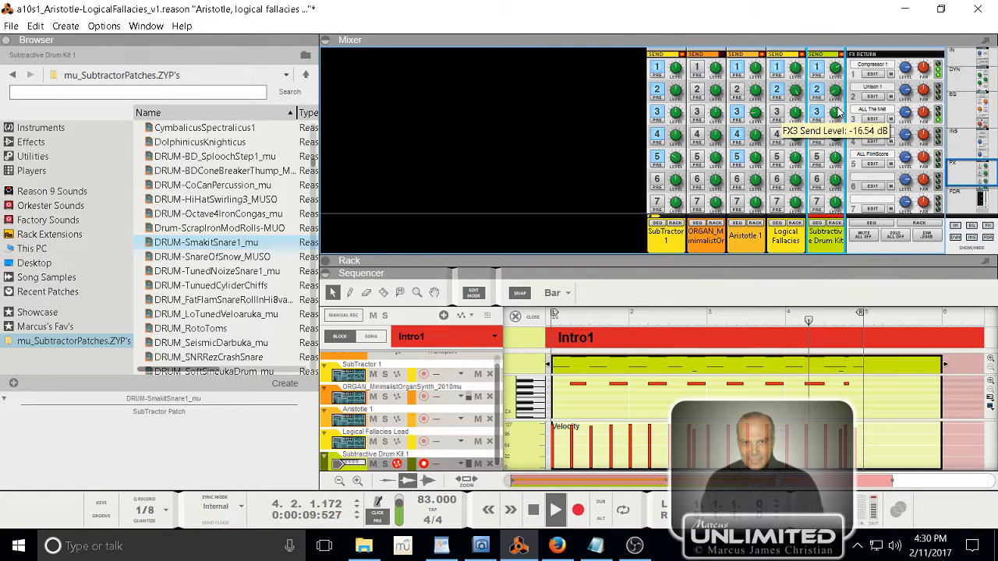
drag(838, 111, 840, 110)
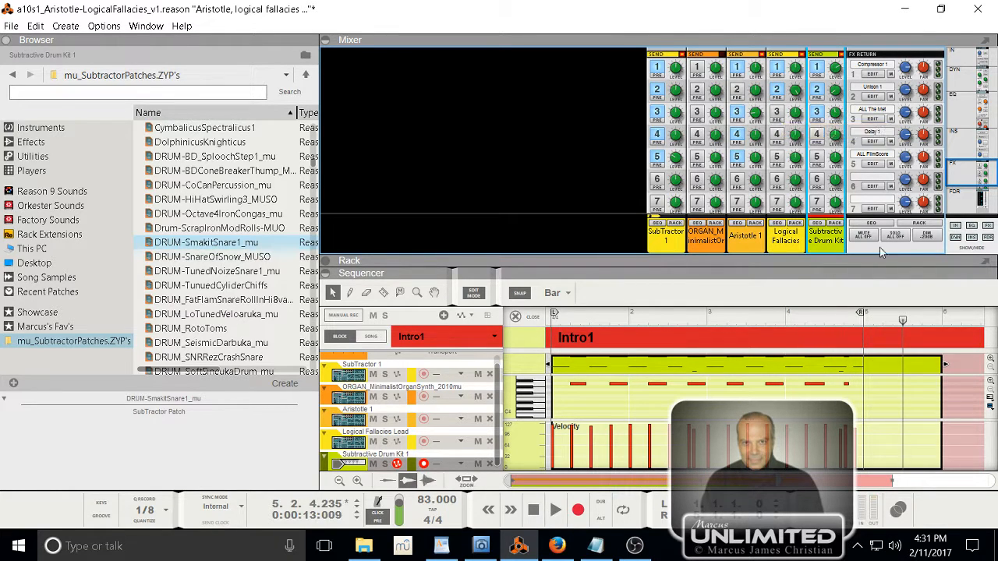
- Shorten the drum clip to a length of 4 bars and move Intro1's end marker to bar 5
click(937, 401)
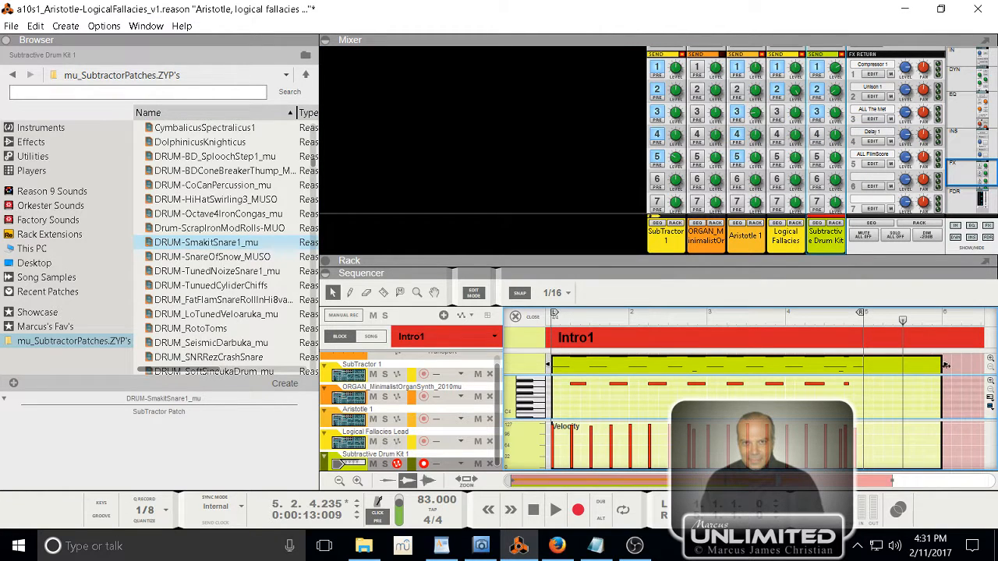
click(928, 366)
drag(861, 361, 861, 361)
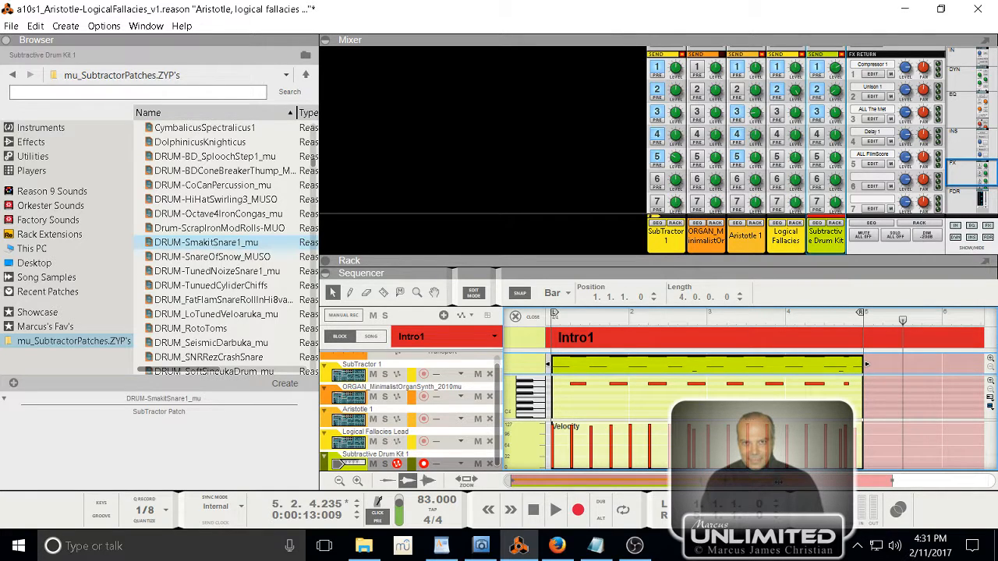
drag(778, 482, 897, 466)
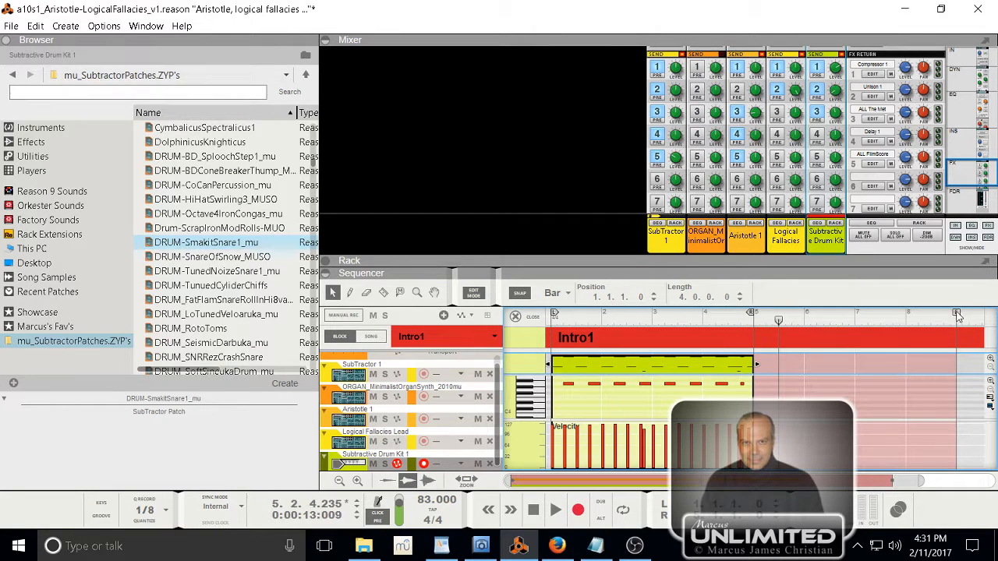
mouse_move(958, 313)
mouse_down()
mouse_move(804, 321)
mouse_move(774, 335)
mouse_up()
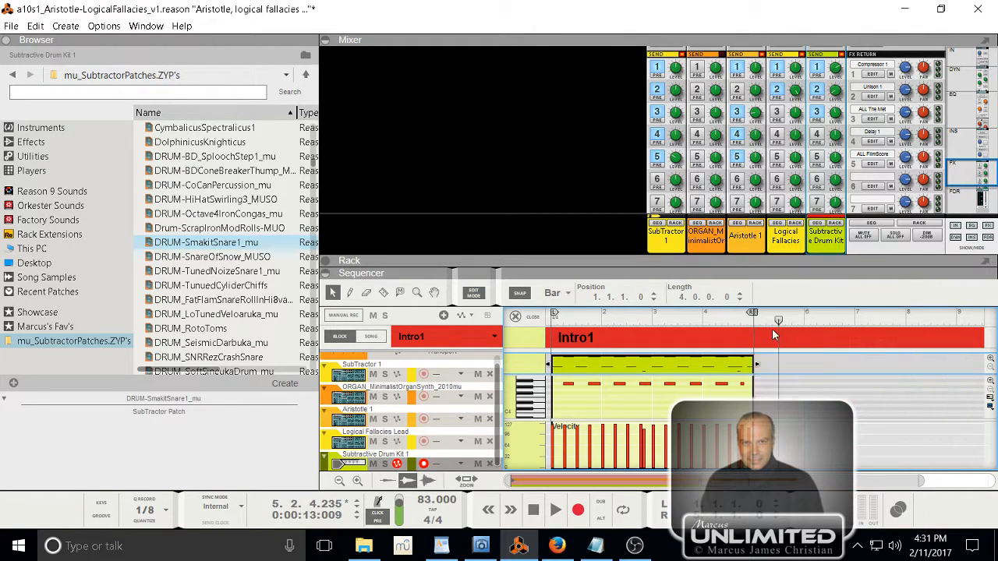
- Play Intro1 from the start to review the trimmed drum part, stopping near the end of bar 4
key(KP_0)
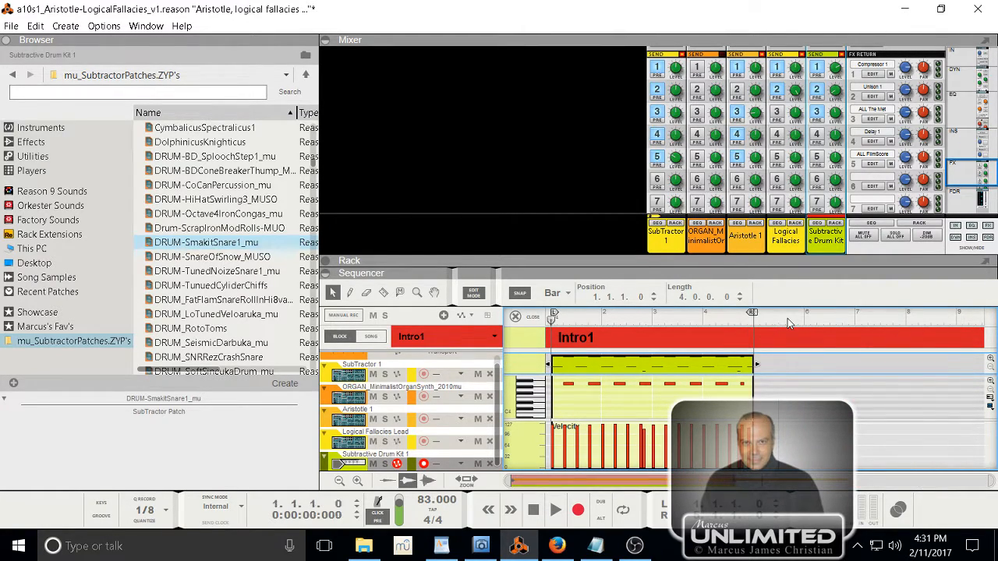
key(space)
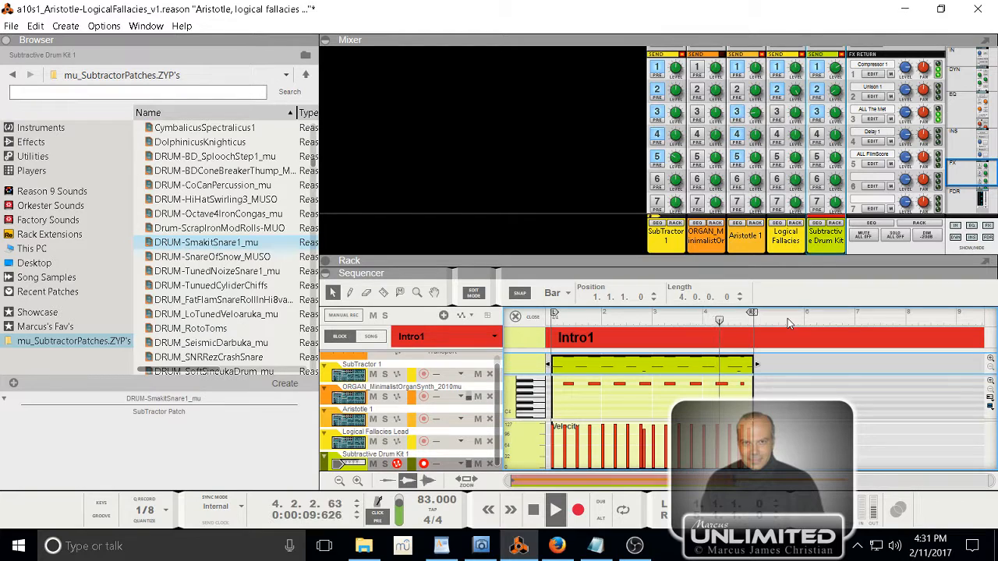
key(space)
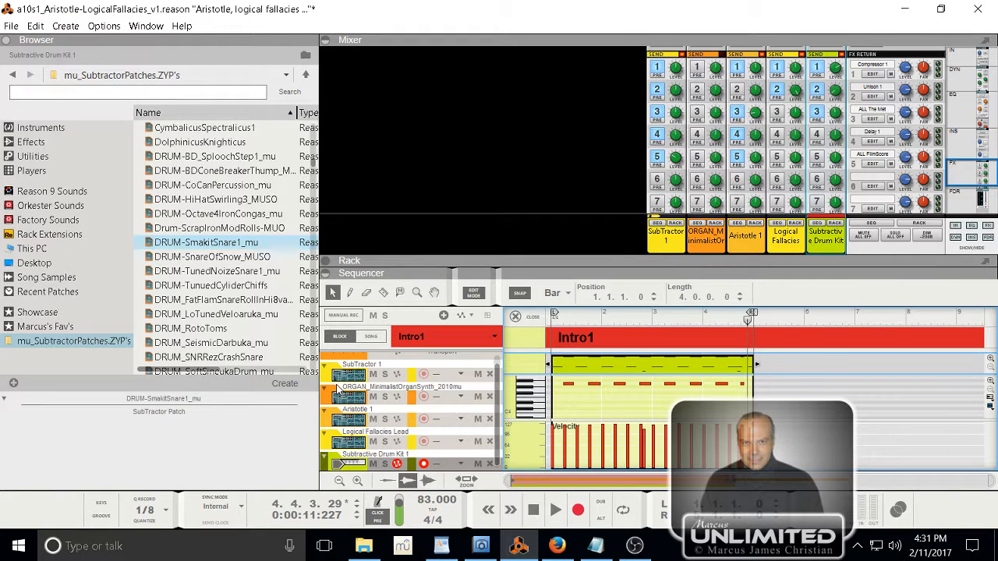
- Add three new note lanes to the ORGAN_MinimalistOrganSynth_2010mu track
click(337, 391)
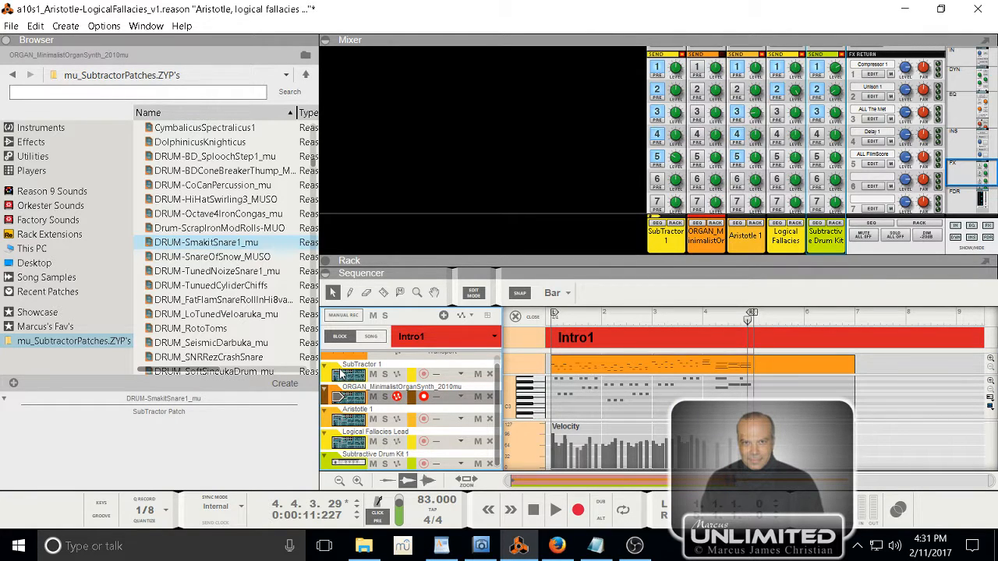
click(333, 389)
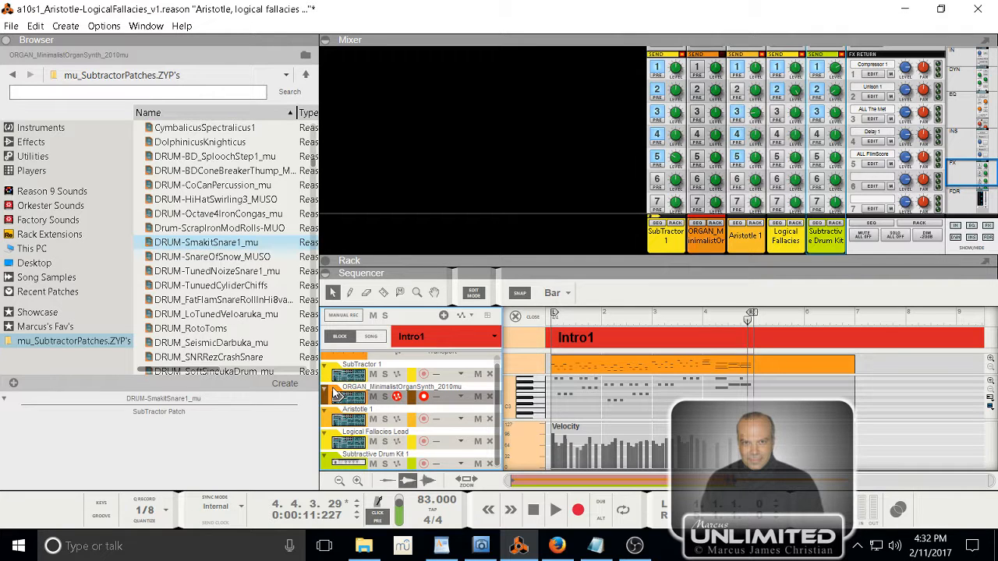
click(444, 317)
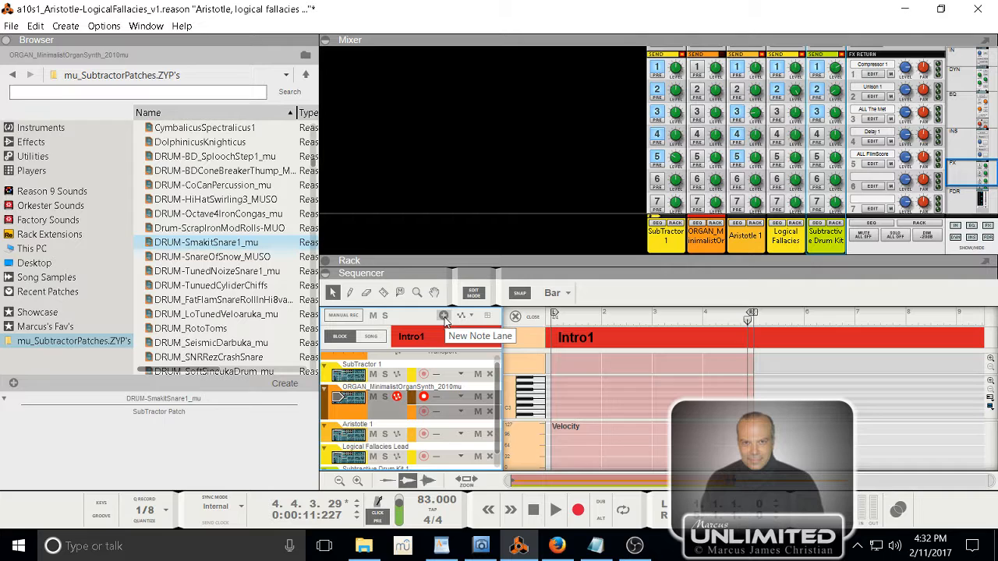
click(444, 316)
click(443, 317)
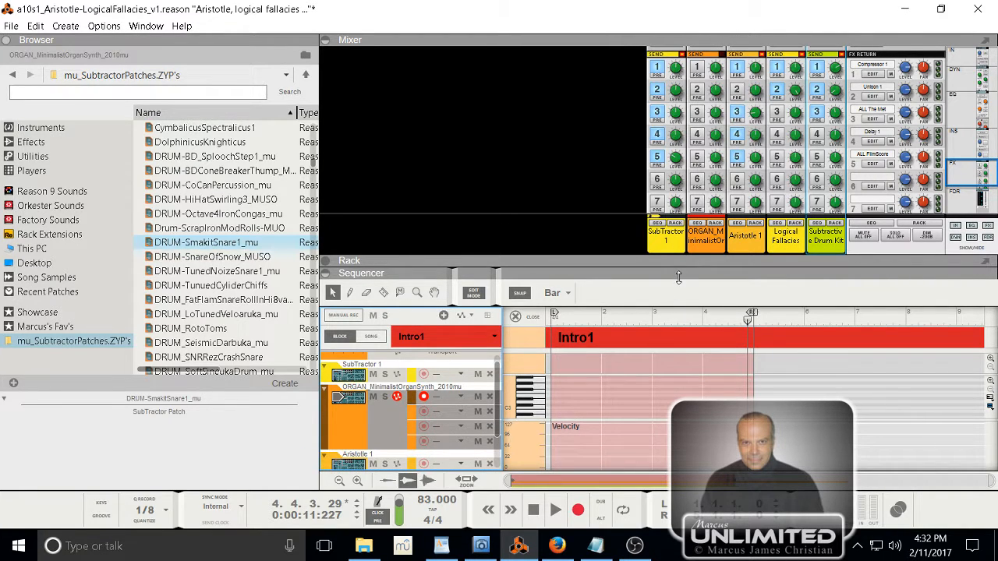
- Enlarge the sequencer, leave the clip editing view and shorten the organ clip on the lowest lane to 4 bars
drag(678, 278, 546, 173)
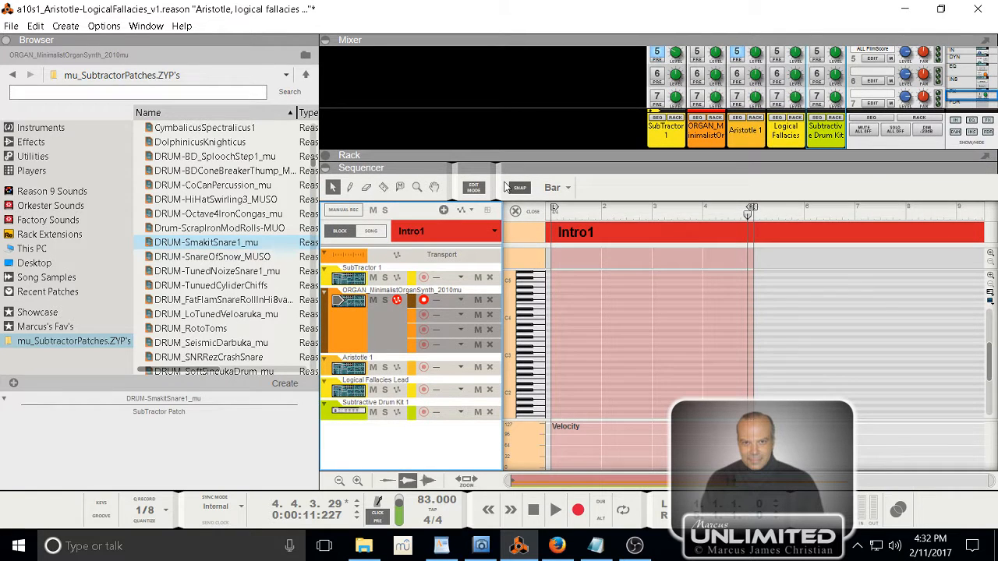
click(517, 212)
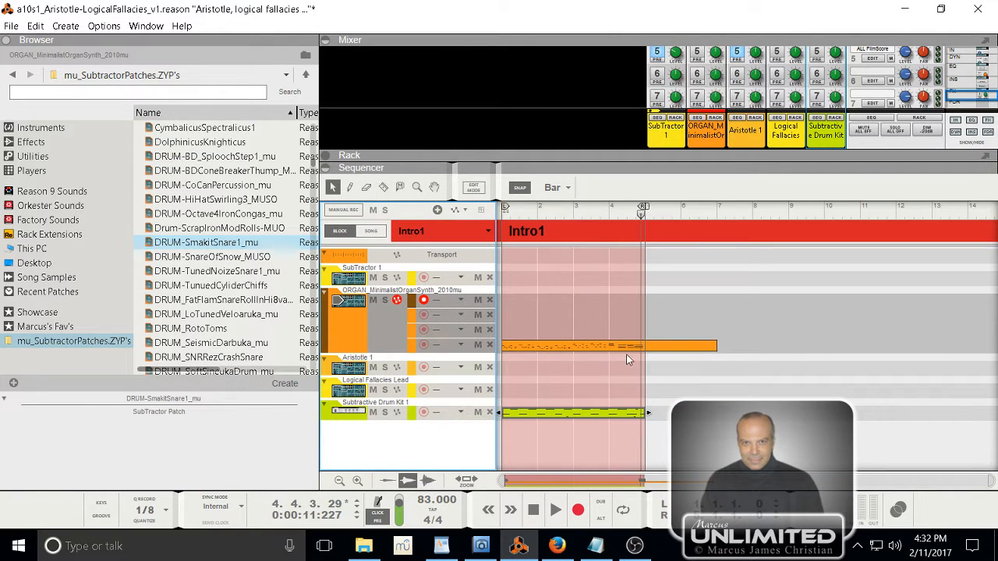
click(704, 348)
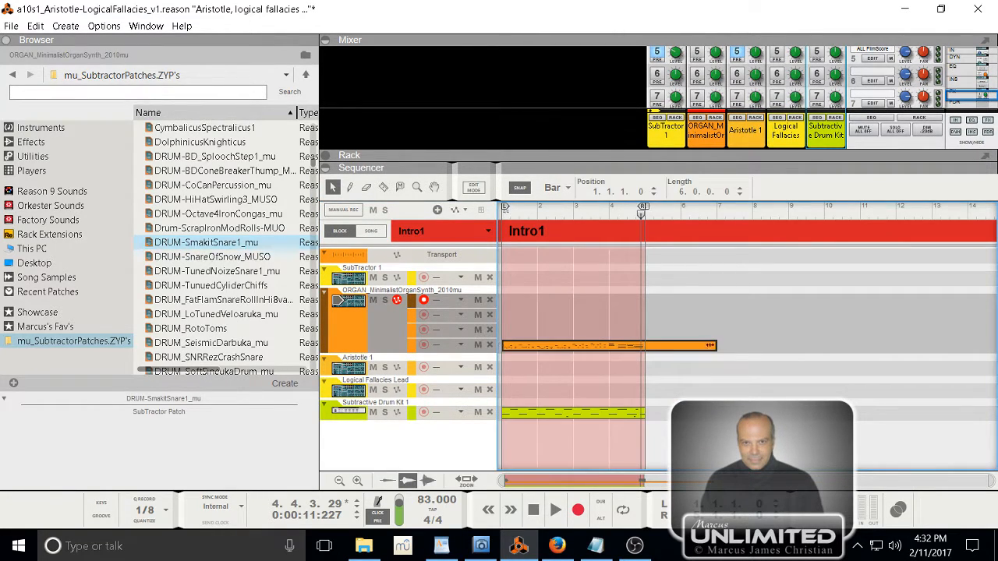
drag(711, 345, 644, 346)
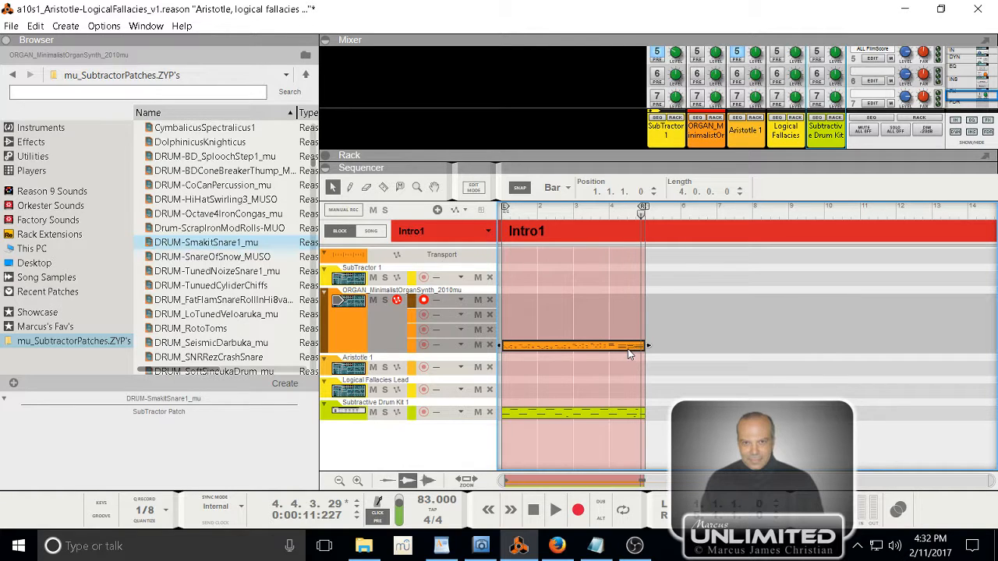
- Return to the start of Intro1 with the organ track record-enabled, and check the intro chords on the sheet music in Xara
key(KP_0)
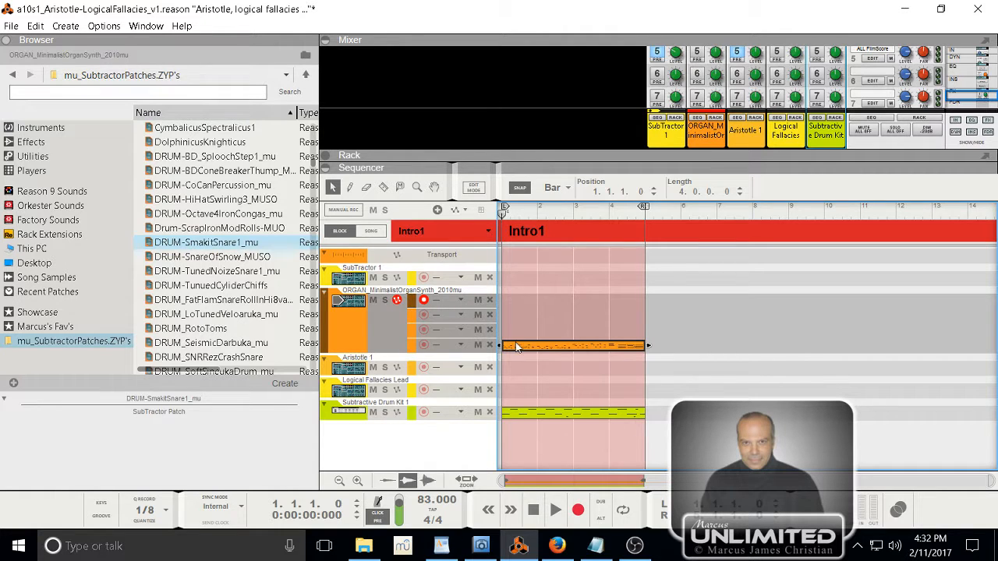
click(423, 301)
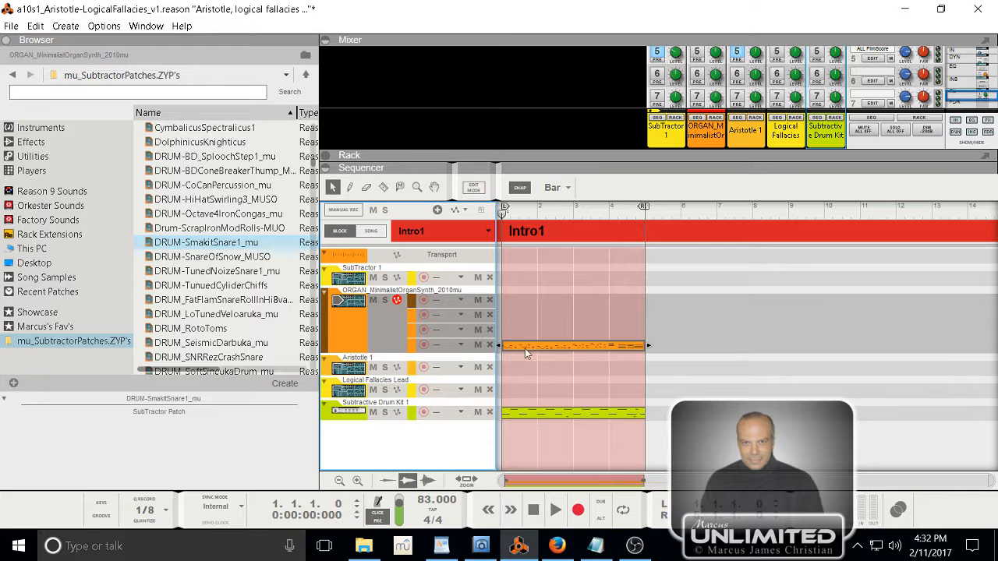
click(425, 301)
click(480, 546)
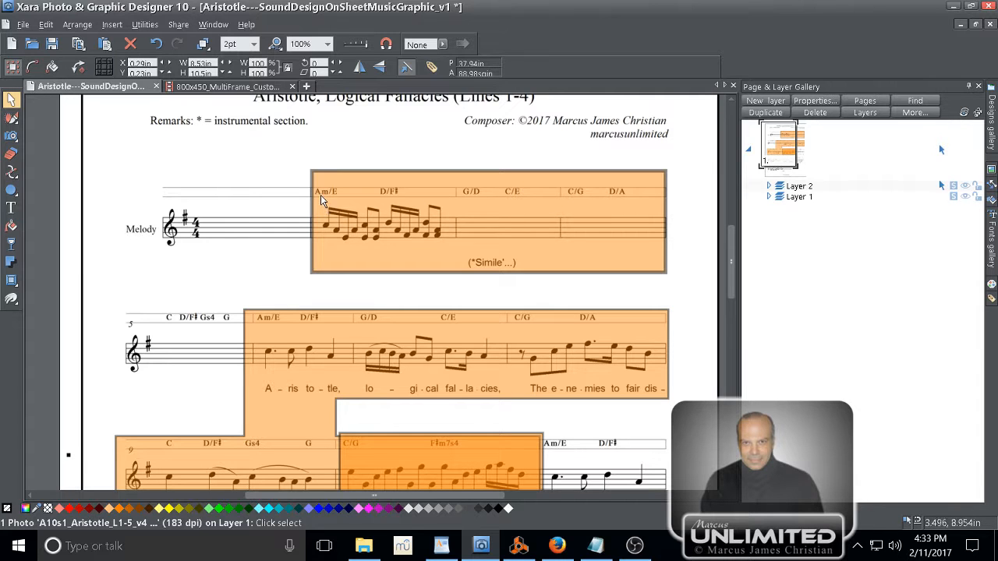
click(520, 547)
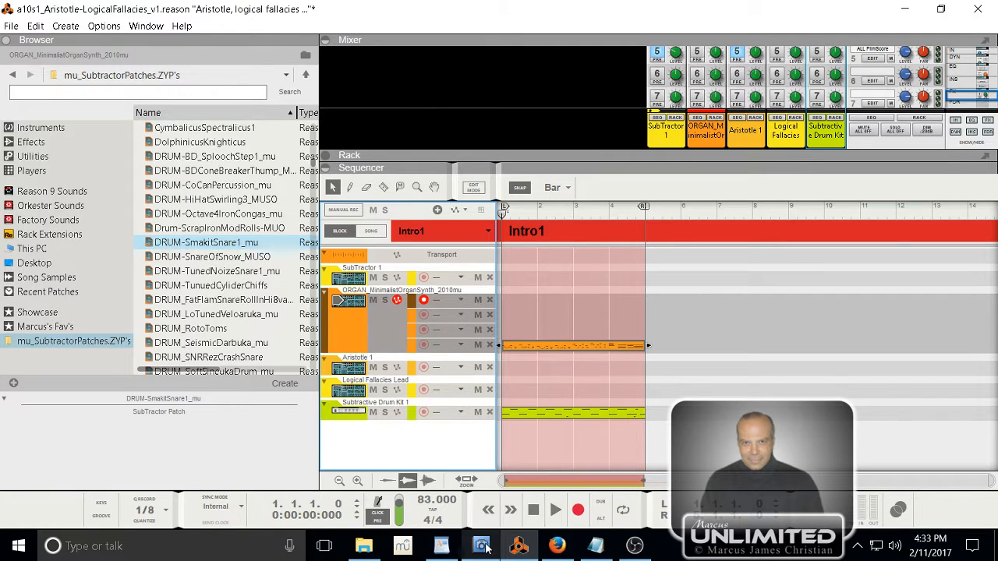
- Record a four-bar bass line on the organ track's top lane while reading the sheet music in Xara, then stop the transport in Reason
mouse_move(484, 547)
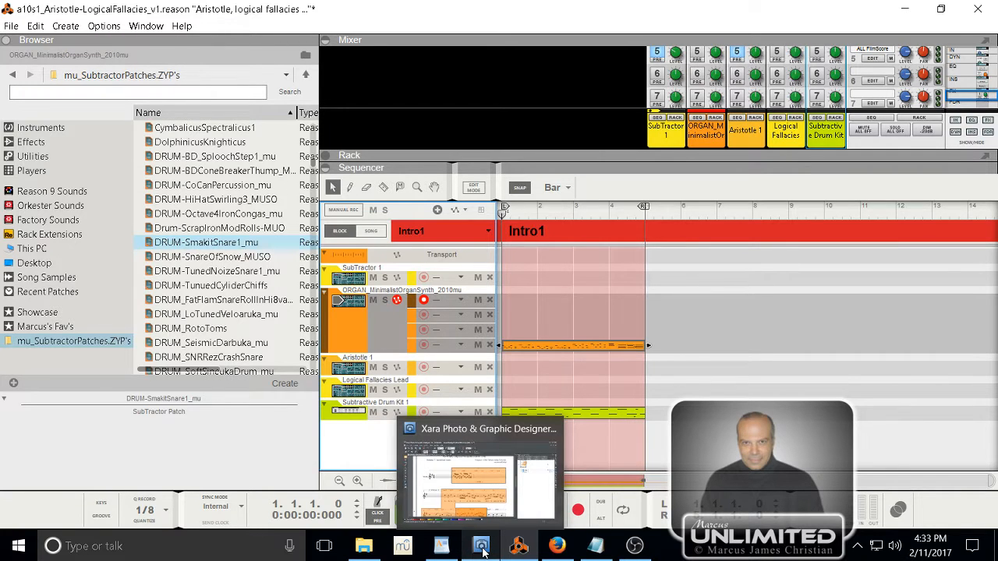
click(483, 549)
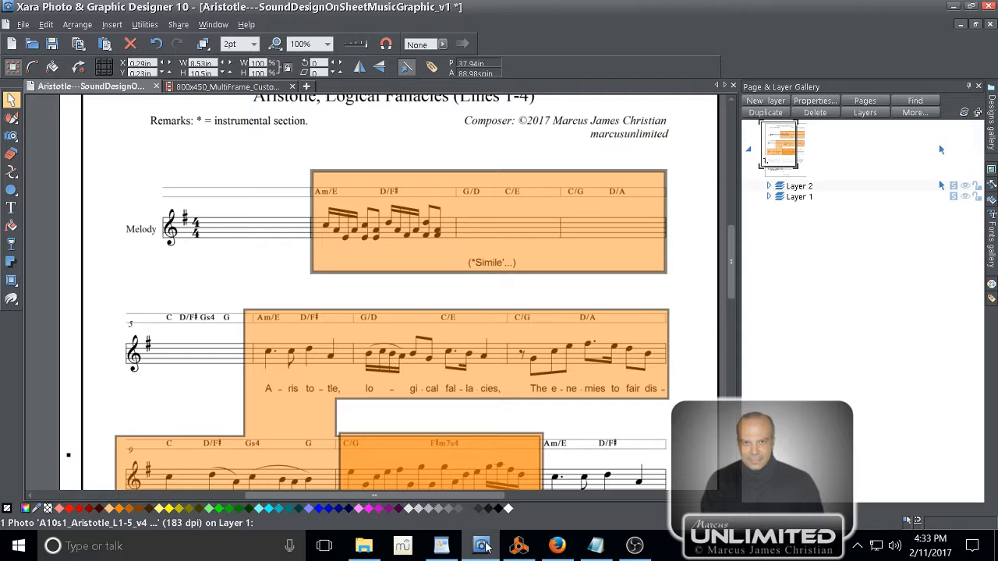
key(h)
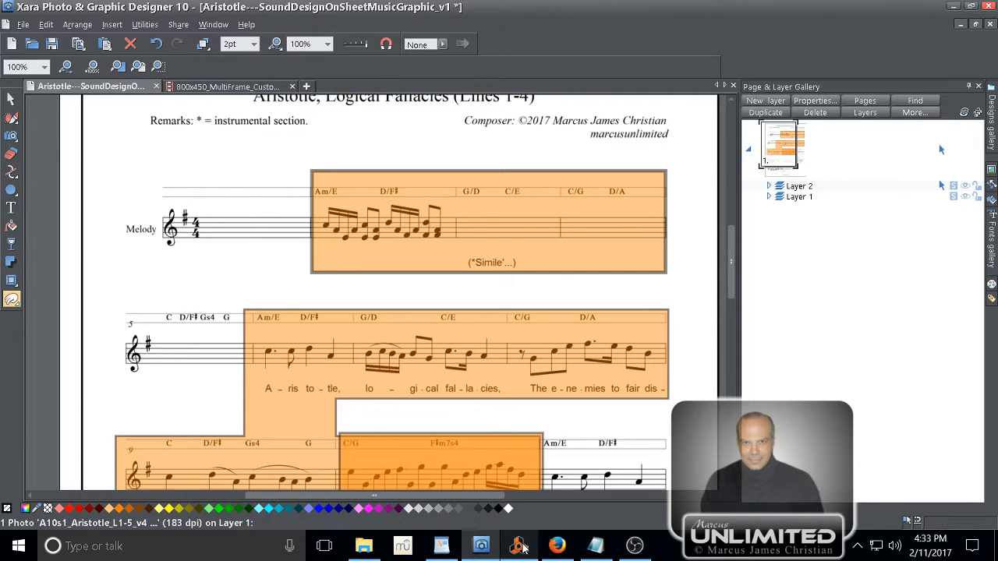
mouse_move(522, 550)
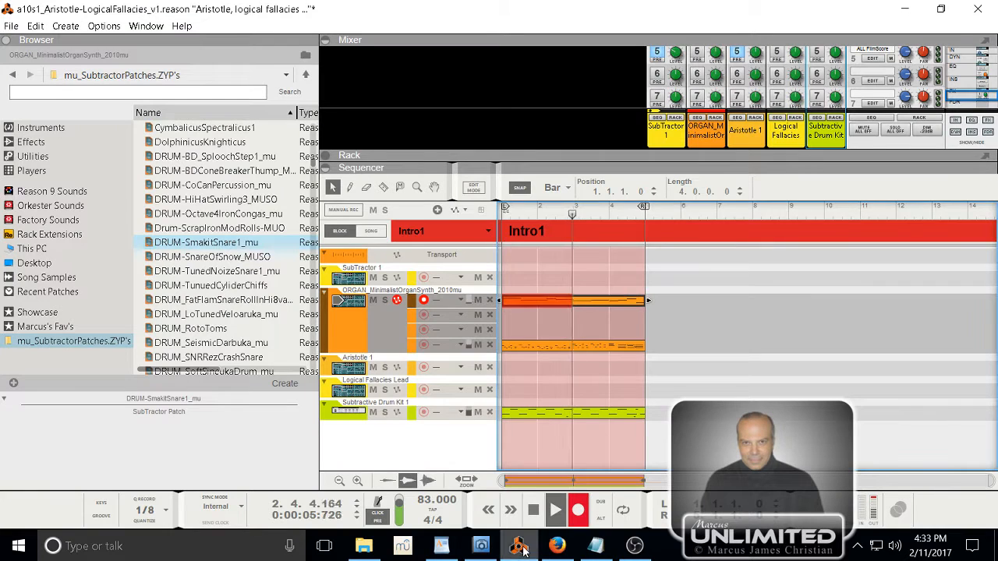
click(522, 548)
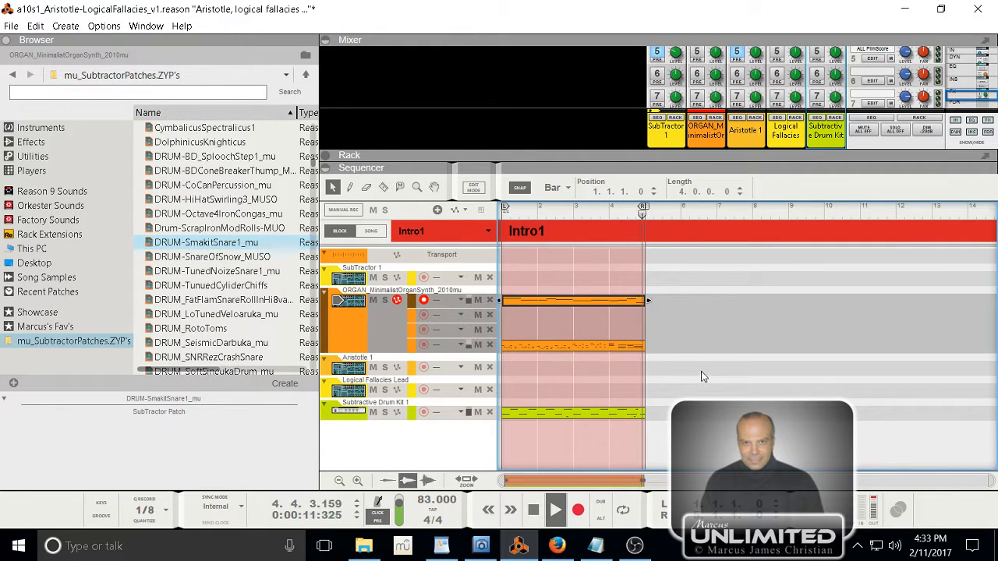
key(space)
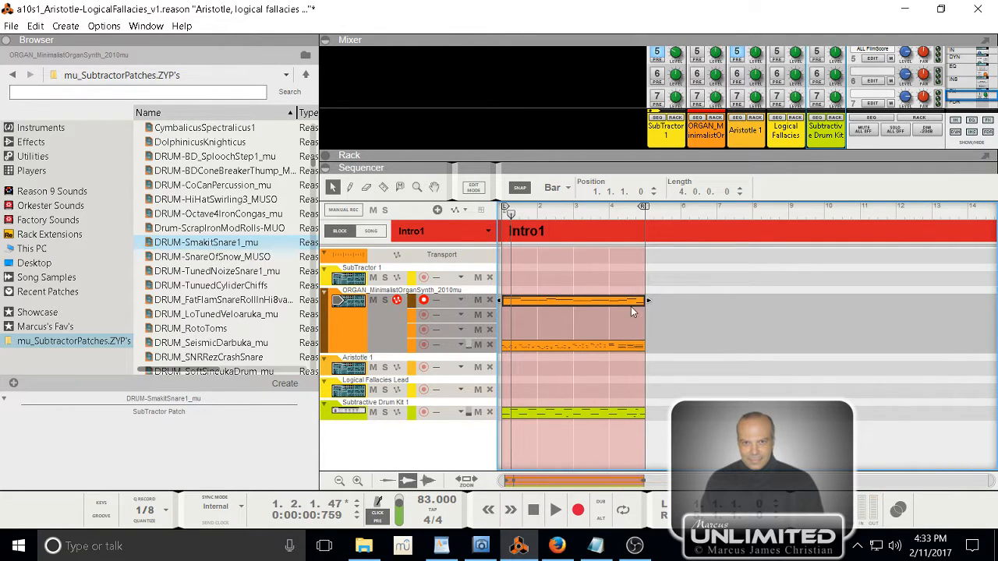
- Review the intro chords on the Xara sheet music again, then switch back to Reason and rewind Intro1 to the start
click(492, 549)
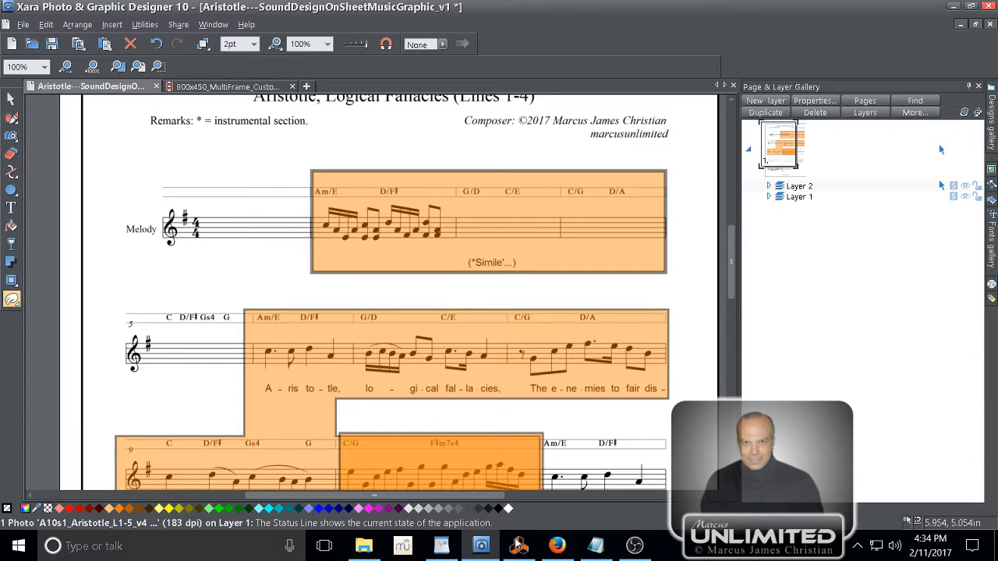
click(518, 546)
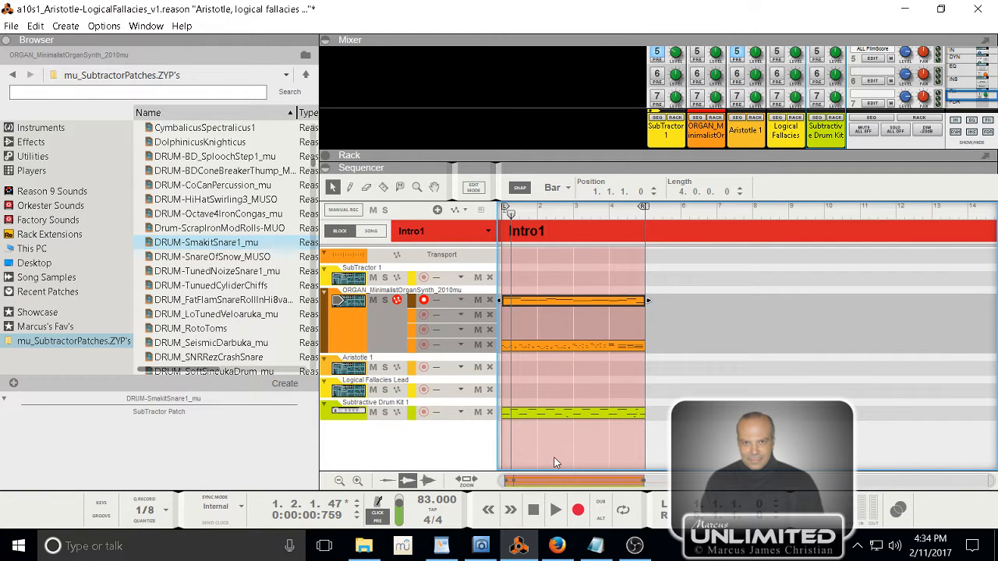
key(KP_0)
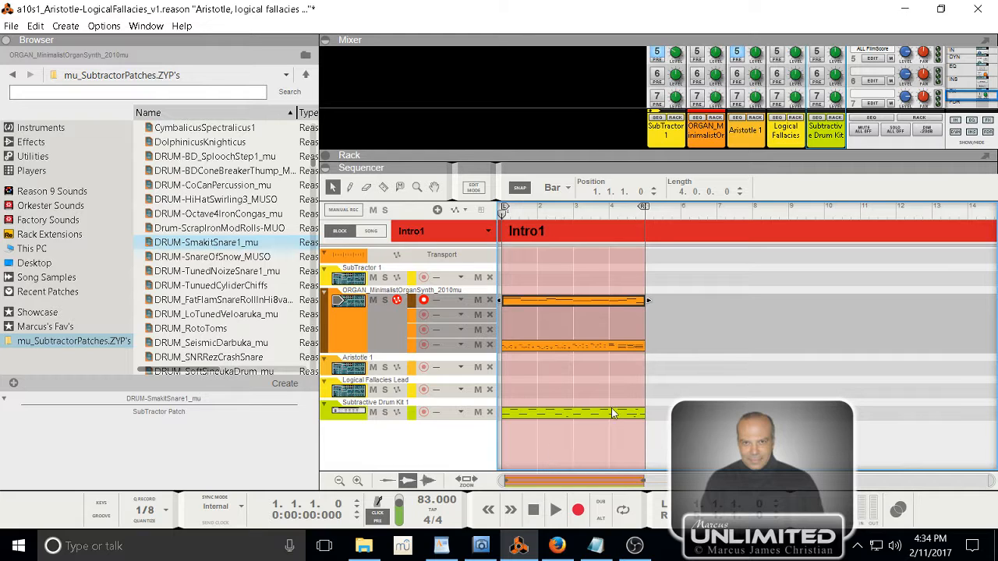
- Open the newly recorded clip on the organ track's top lane for editing and bring its low notes into view
right_click(577, 307)
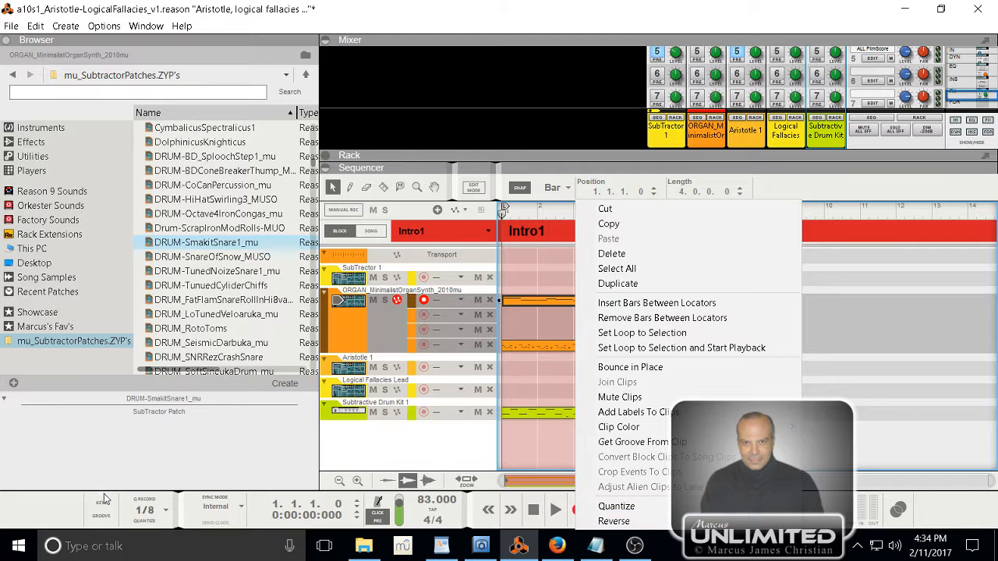
click(533, 308)
double_click(545, 303)
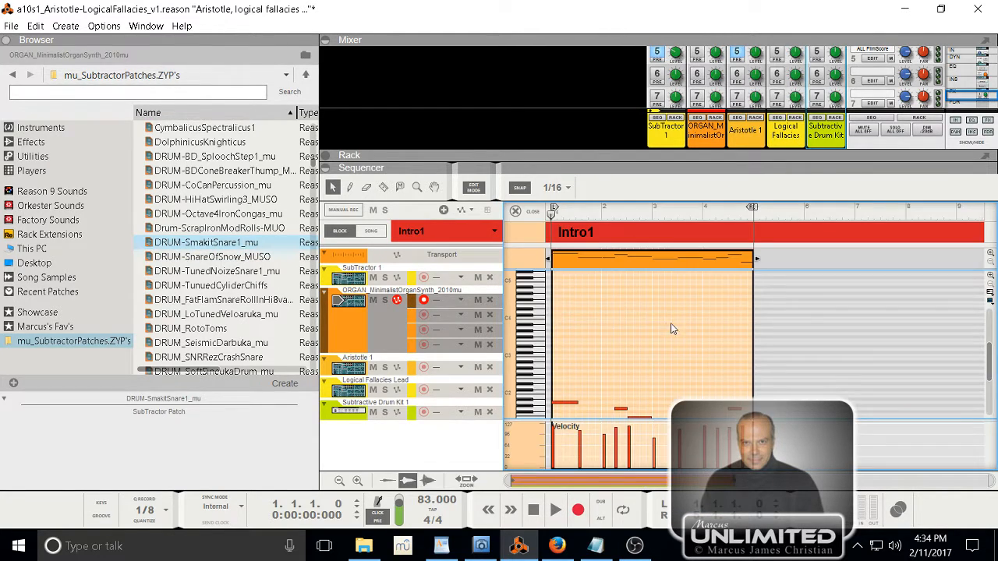
scroll(672, 324, down, 5)
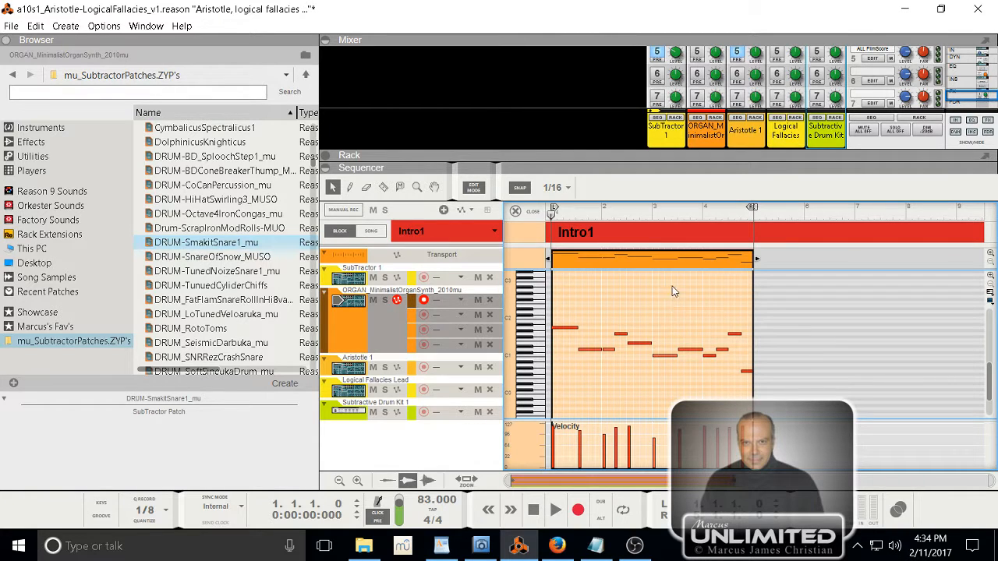
- Quantize the recorded organ clip to 1/8 and play Intro1 from the start
click(688, 265)
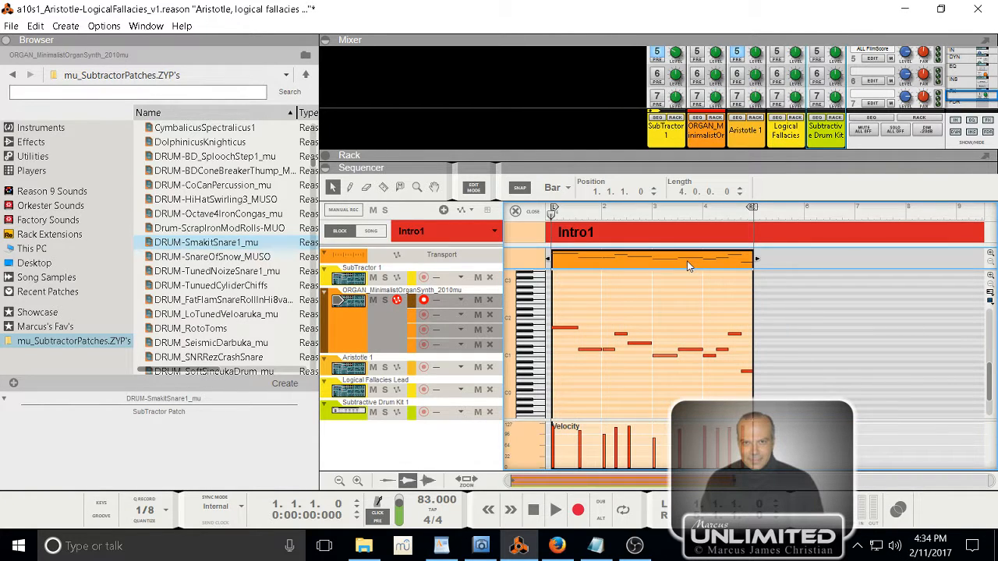
click(675, 288)
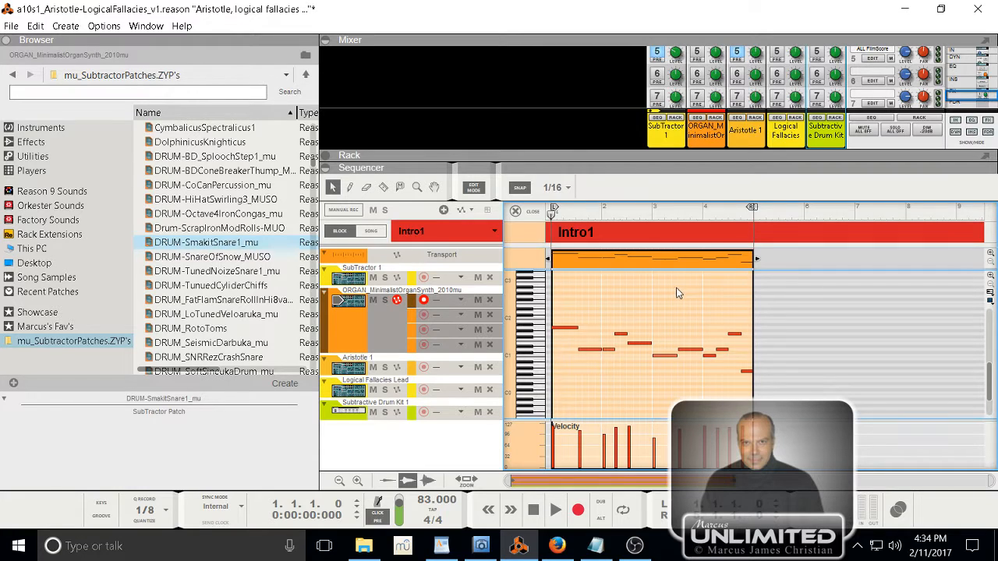
key(ctrl+a)
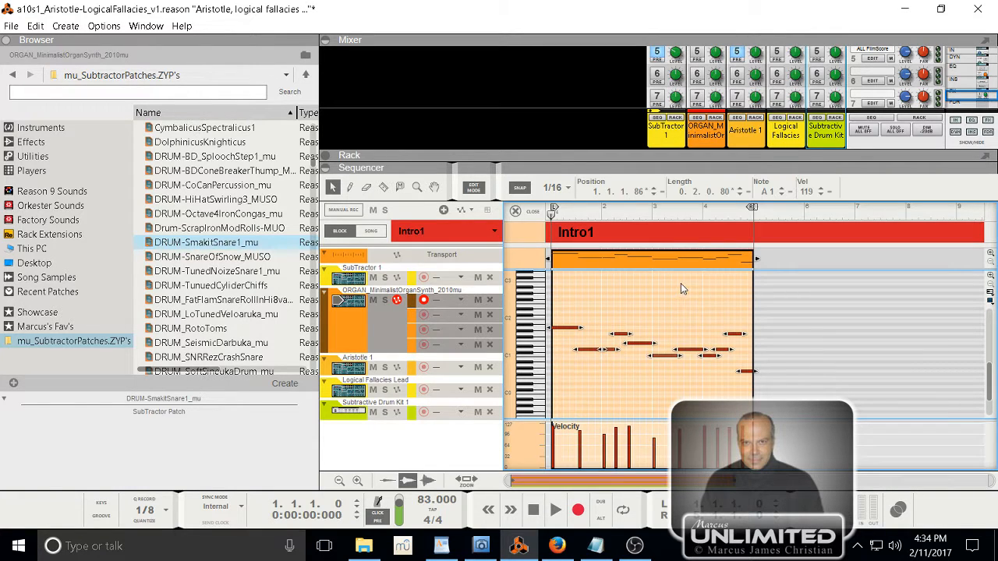
right_click(668, 358)
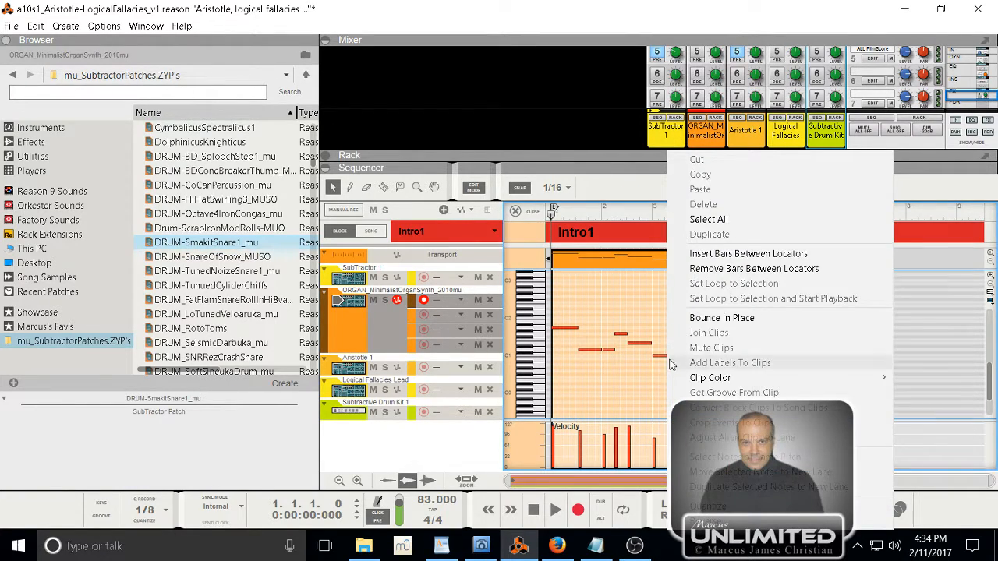
click(606, 386)
click(598, 258)
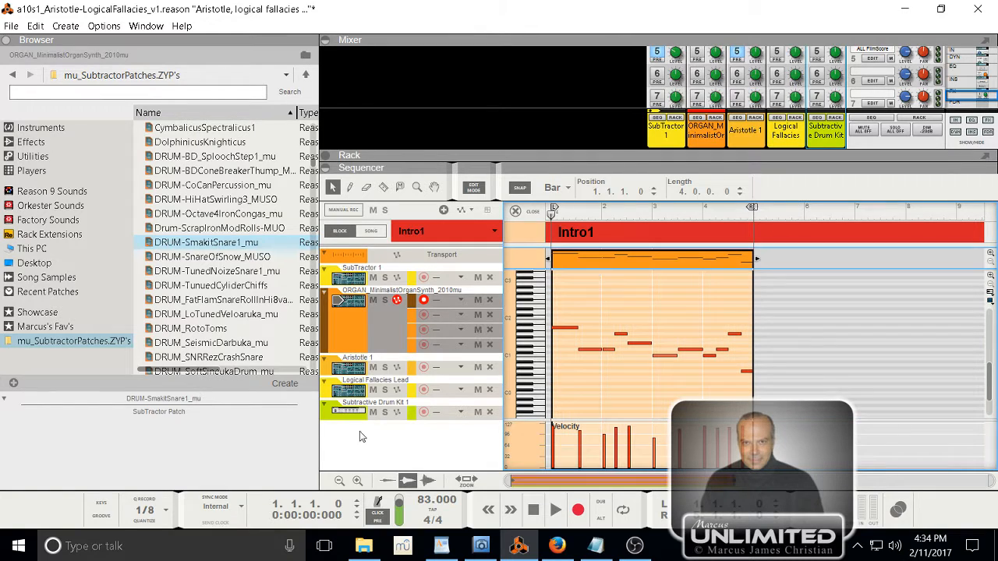
click(149, 523)
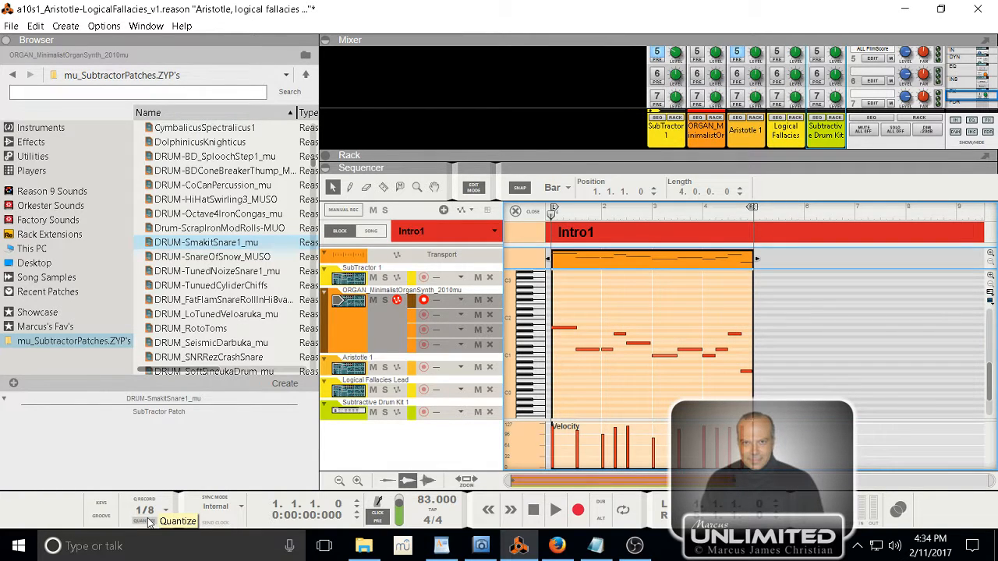
key(space)
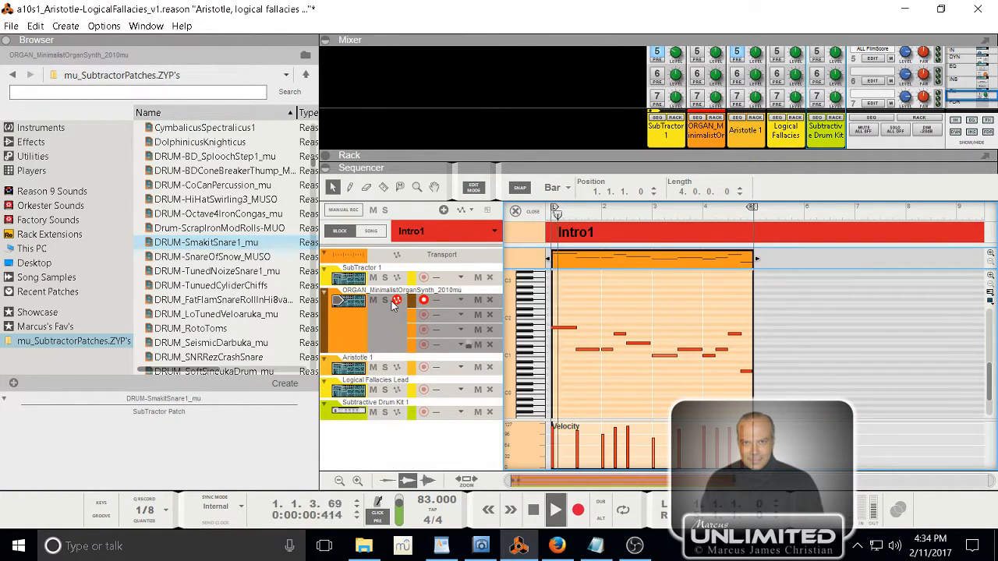
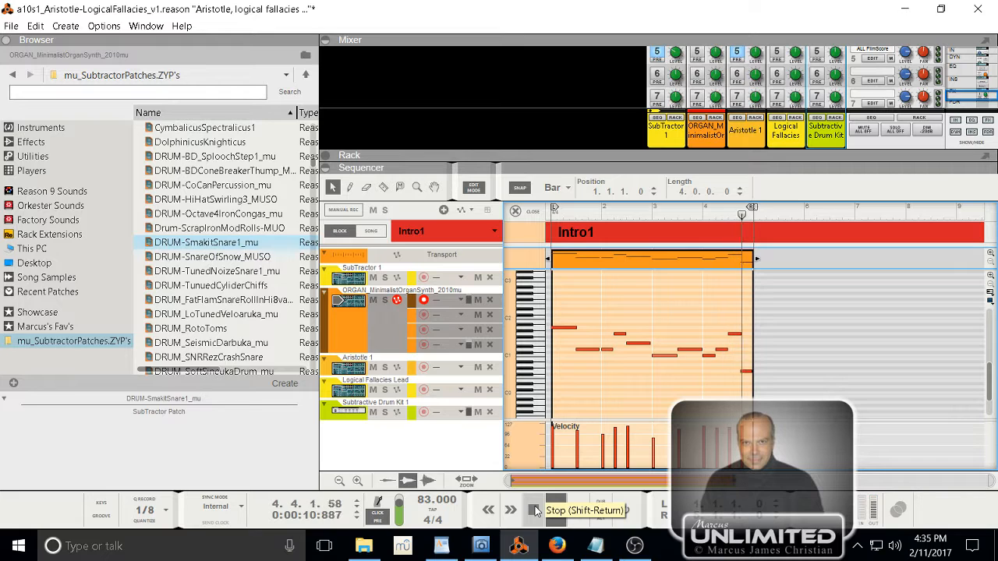
- Stop playback, reselect the organ track and rewind Intro1 to the start, with the song saved
click(534, 510)
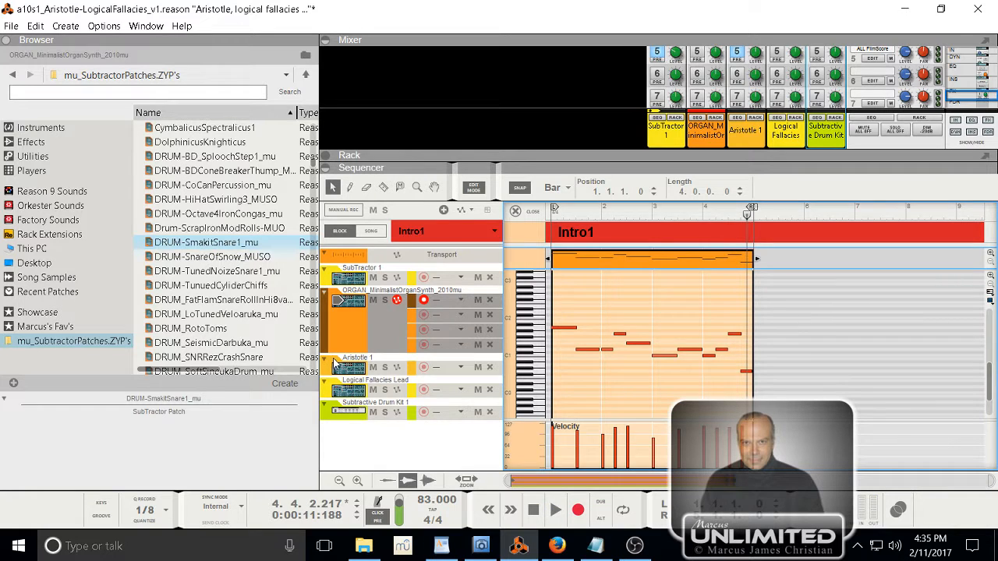
click(336, 363)
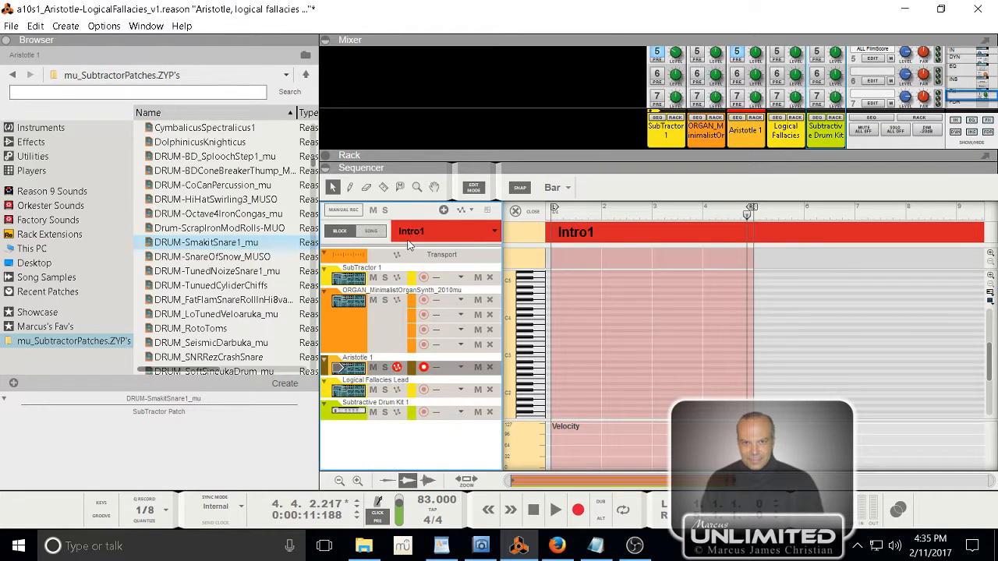
scroll(623, 347, up, 5)
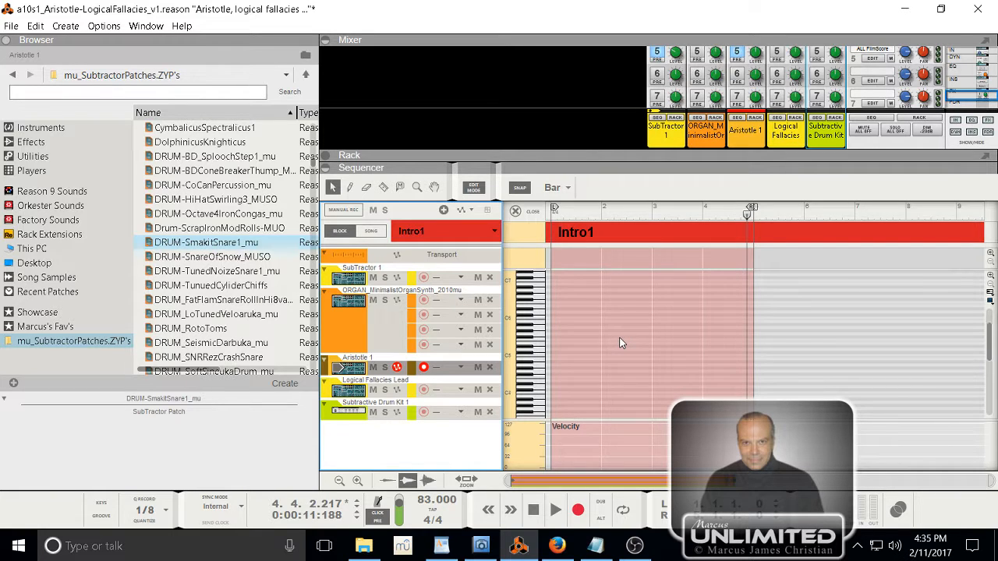
click(341, 338)
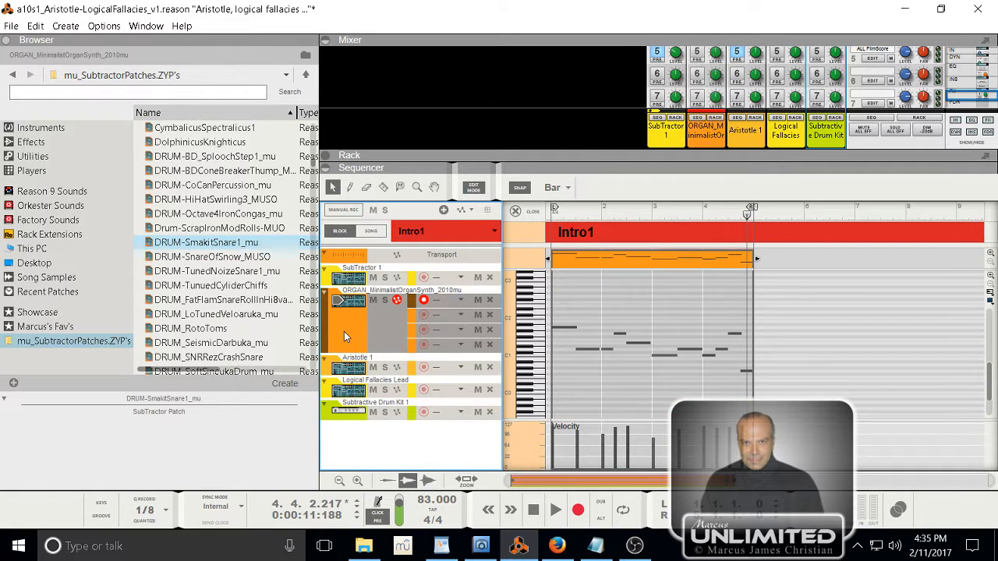
key(KP_Decimal)
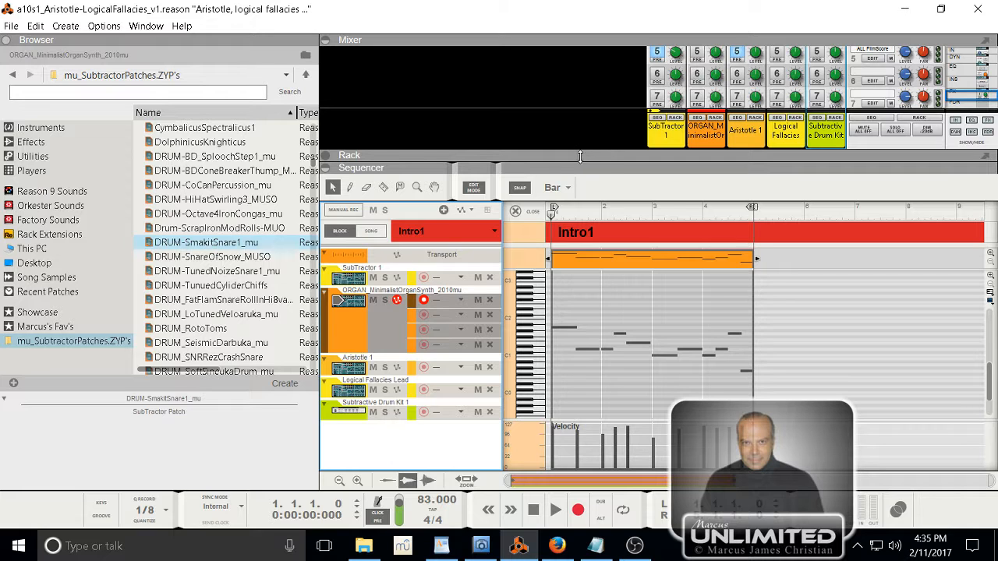
- Enlarge the rack area and bring up the Combinator of the Subtractive Drum Kit 1 track in it
drag(589, 138, 586, 101)
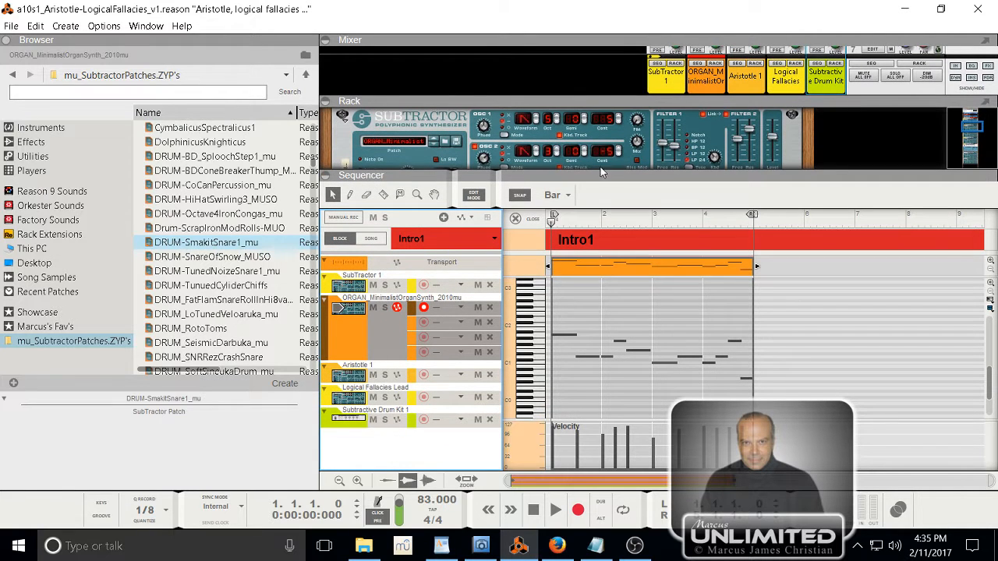
drag(603, 175, 612, 259)
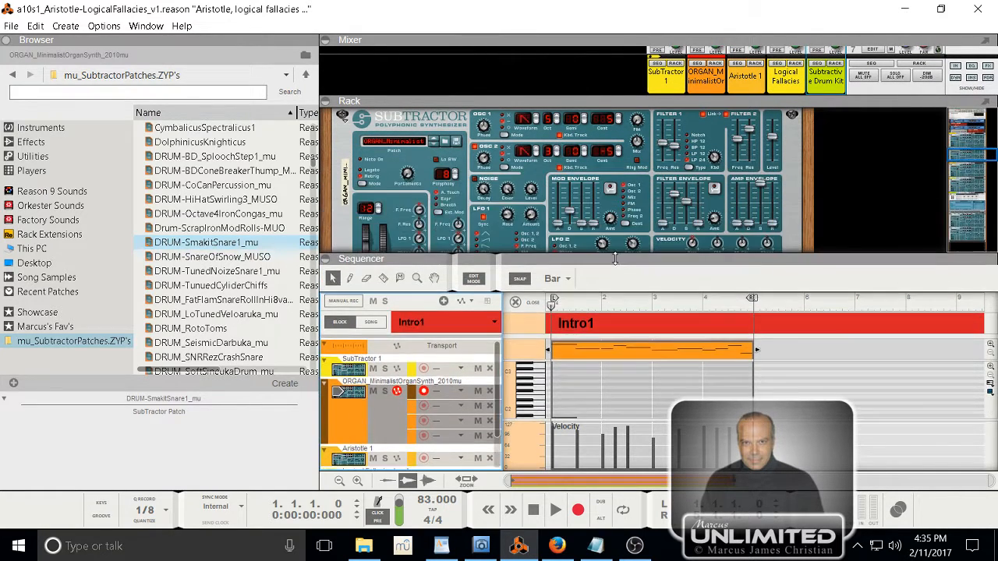
scroll(388, 423, down, 2)
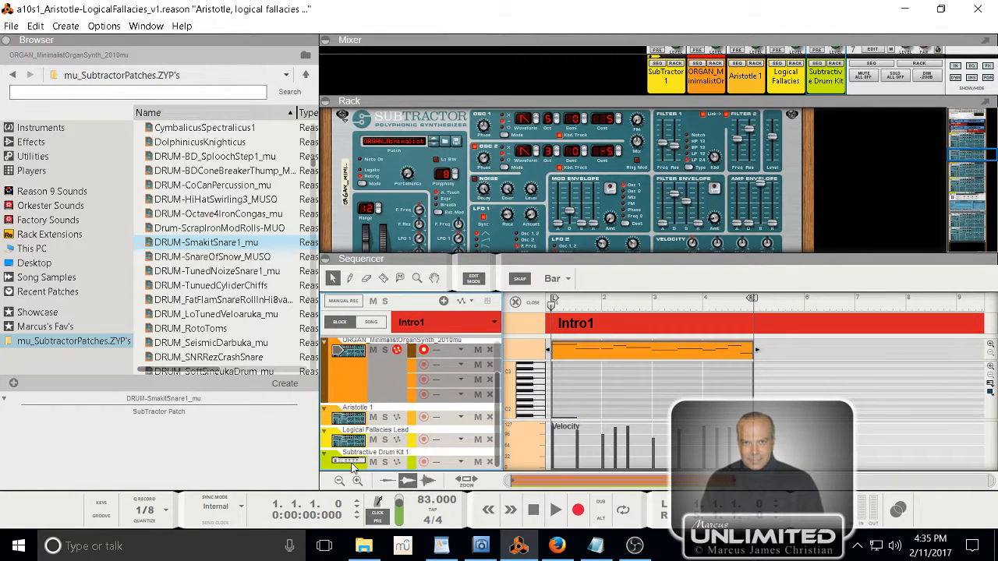
click(351, 465)
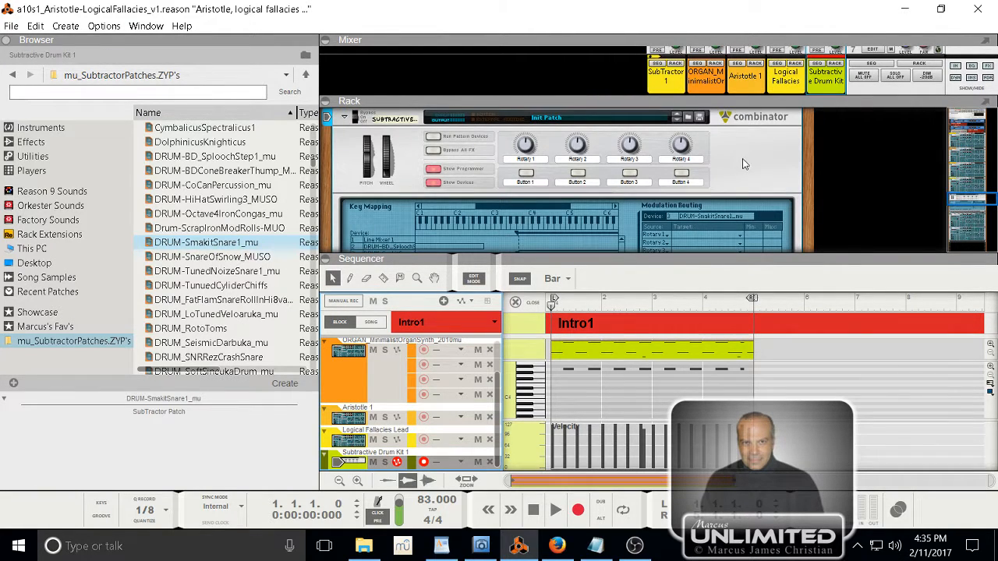
- Add a Scream 4 Distortion effect to Line Mixer 1 inside the drum Combinator and check its cabling on the rear
scroll(743, 163, down, 4)
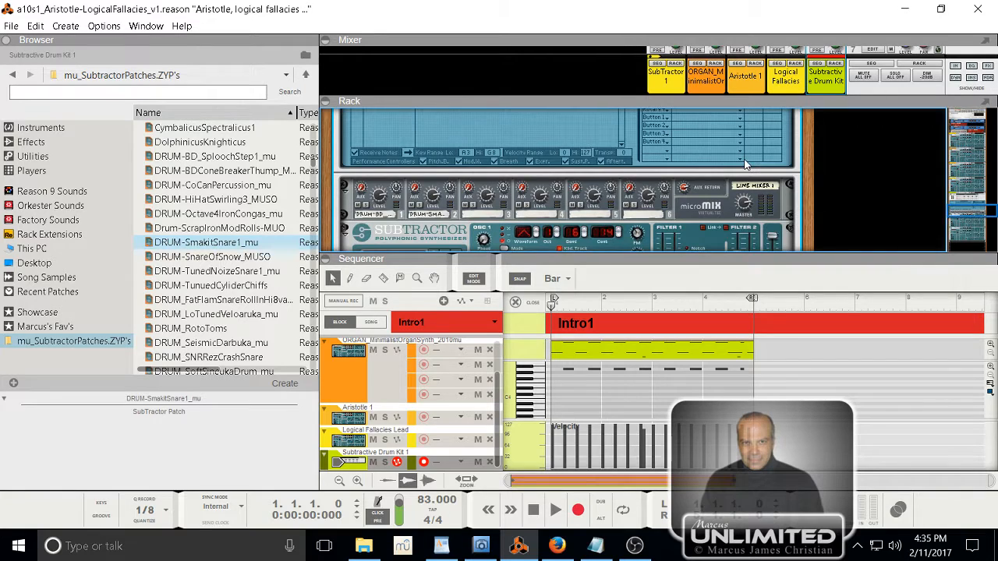
scroll(745, 164, down, 1)
scroll(742, 164, up, 1)
click(711, 187)
right_click(714, 191)
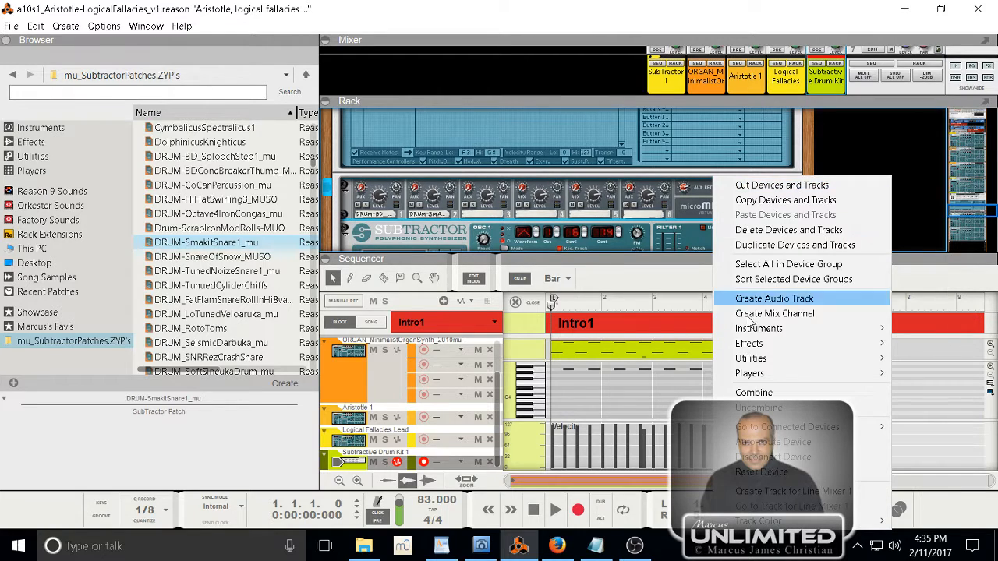
mouse_move(747, 344)
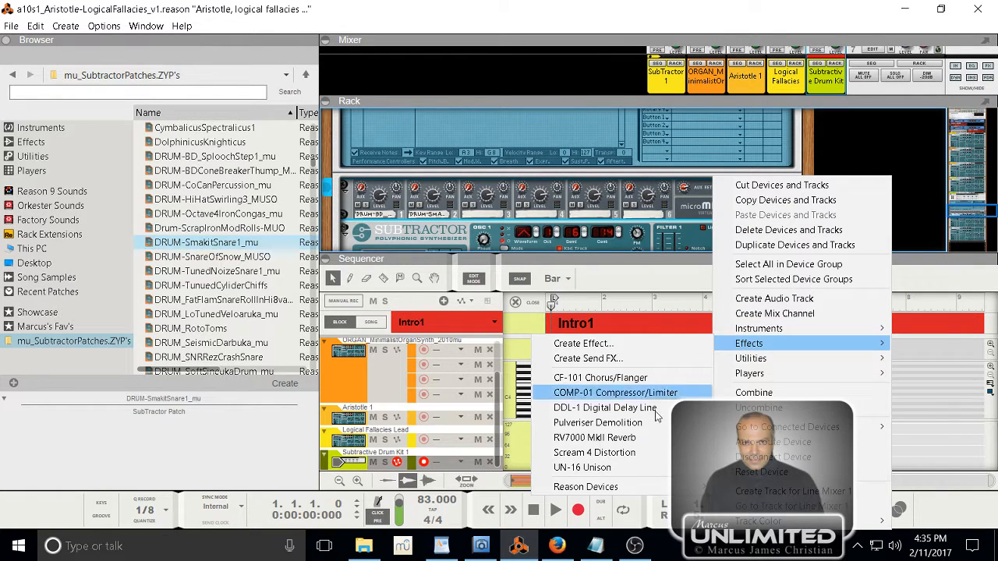
click(652, 454)
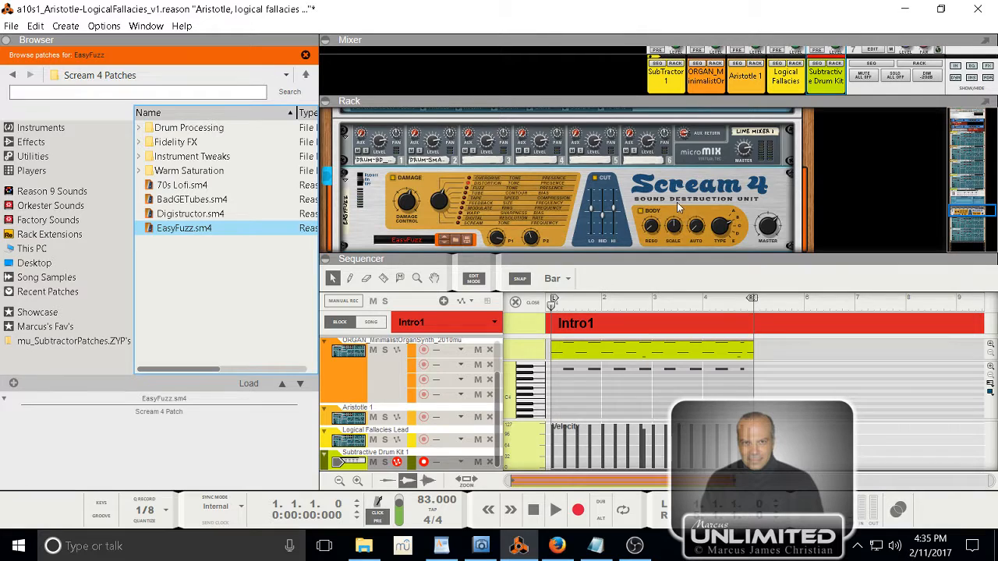
key(Tab)
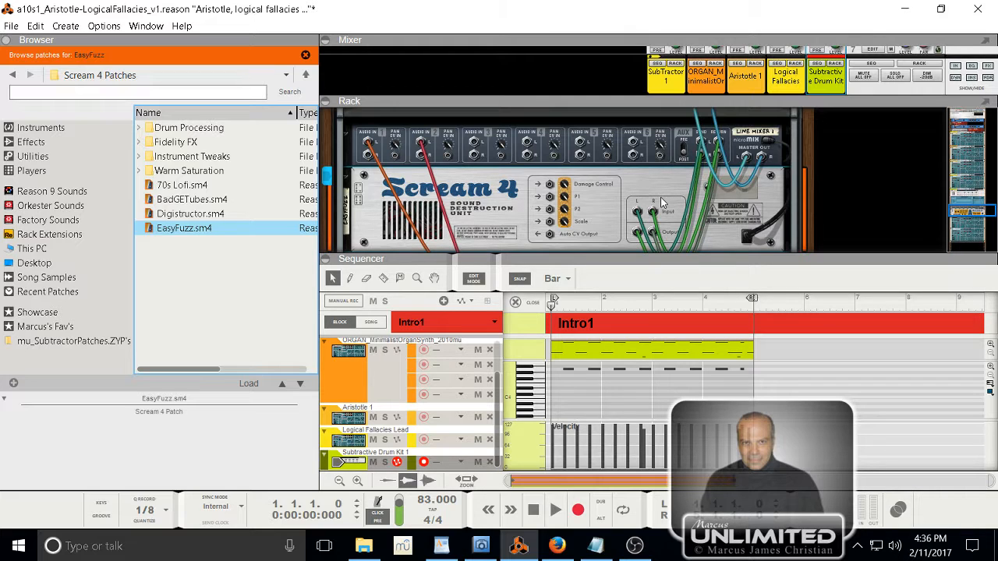
key(Tab)
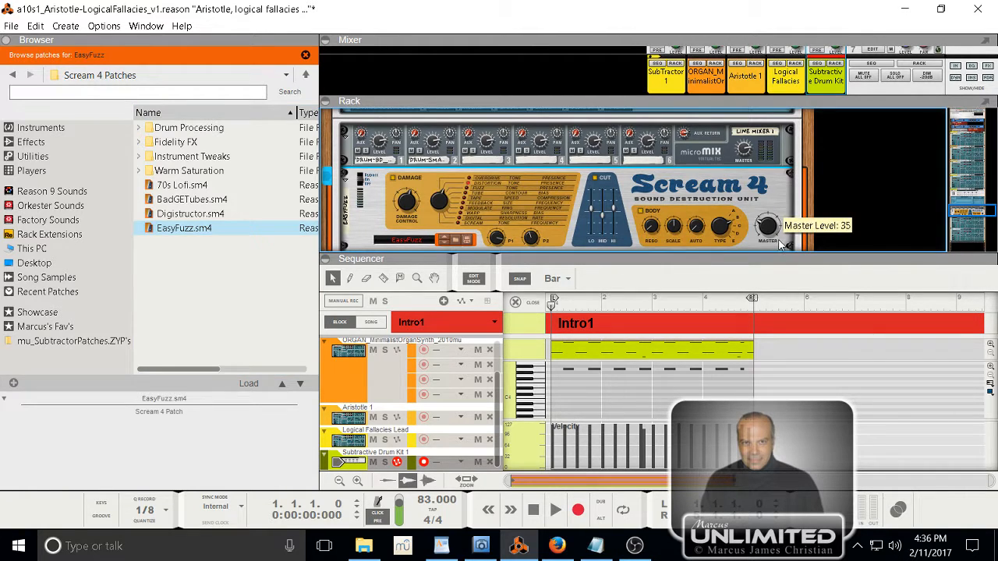
- Play Intro1, lower the Scream 4's master level, and compare the sound with the effect bypassed and on
key(space)
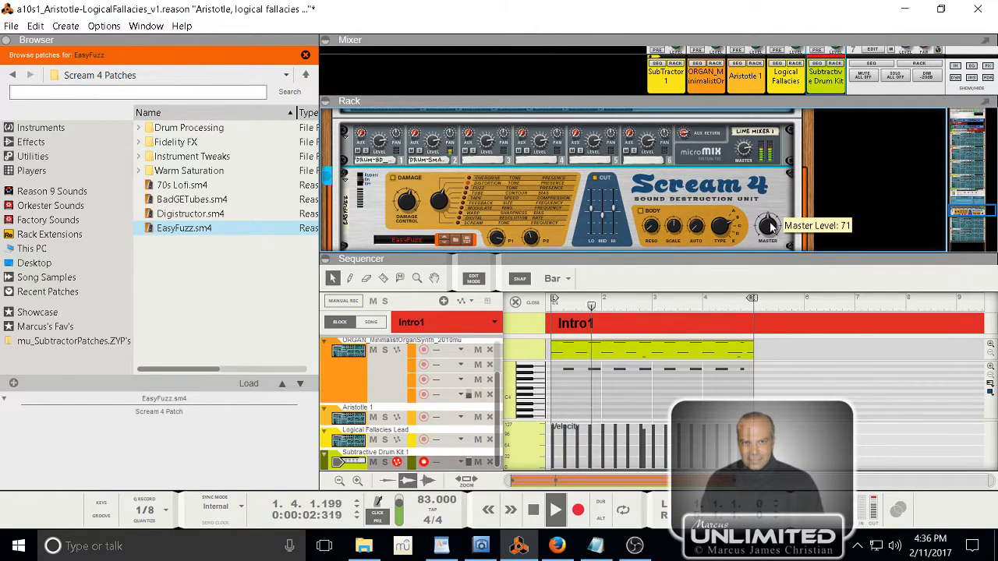
drag(771, 220, 771, 231)
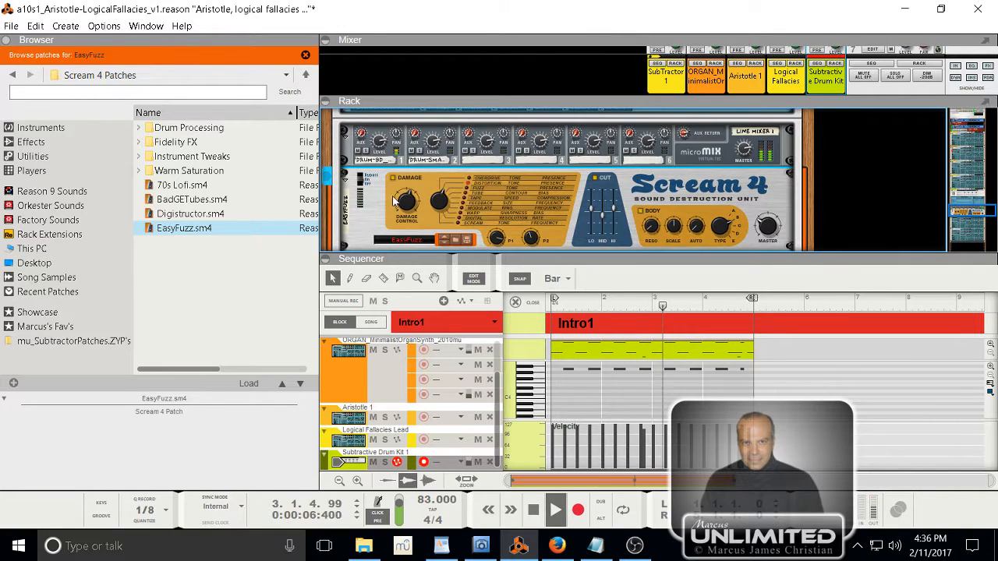
click(361, 177)
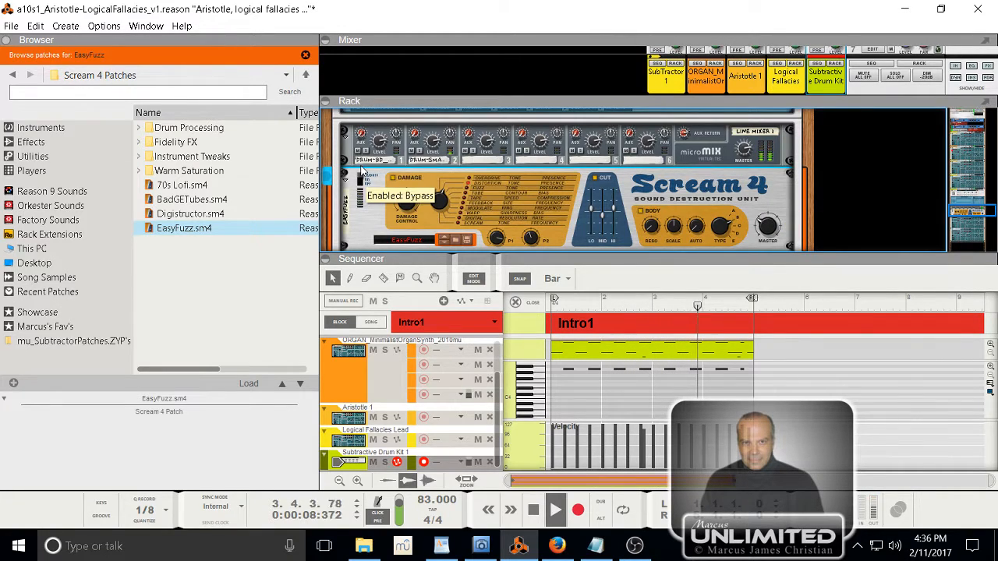
click(361, 179)
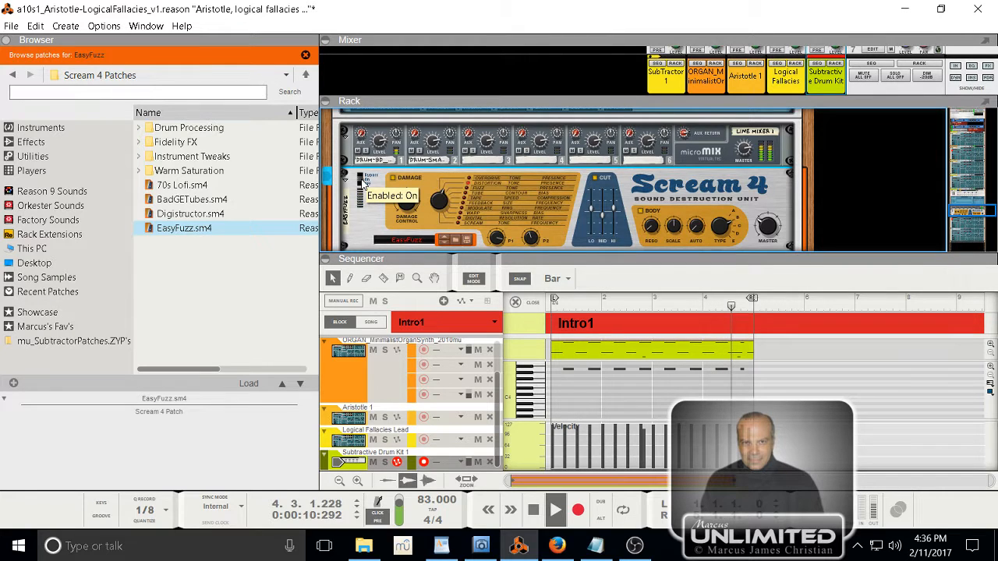
- Turn on the Scream 4's Cut section and raise its Lo level to about 19, then stop playback
click(596, 179)
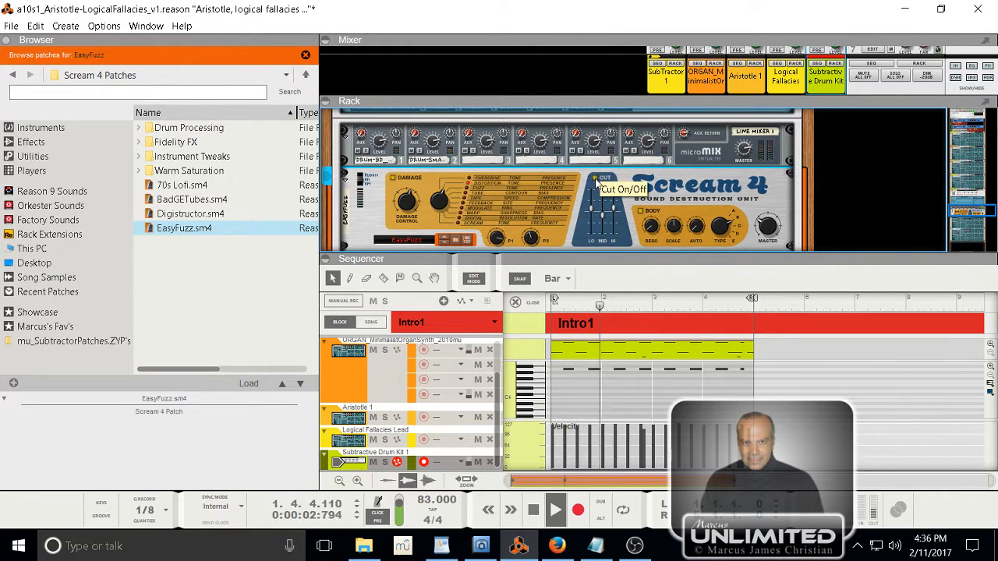
mouse_move(592, 209)
mouse_down()
mouse_move(594, 193)
mouse_move(594, 208)
mouse_up()
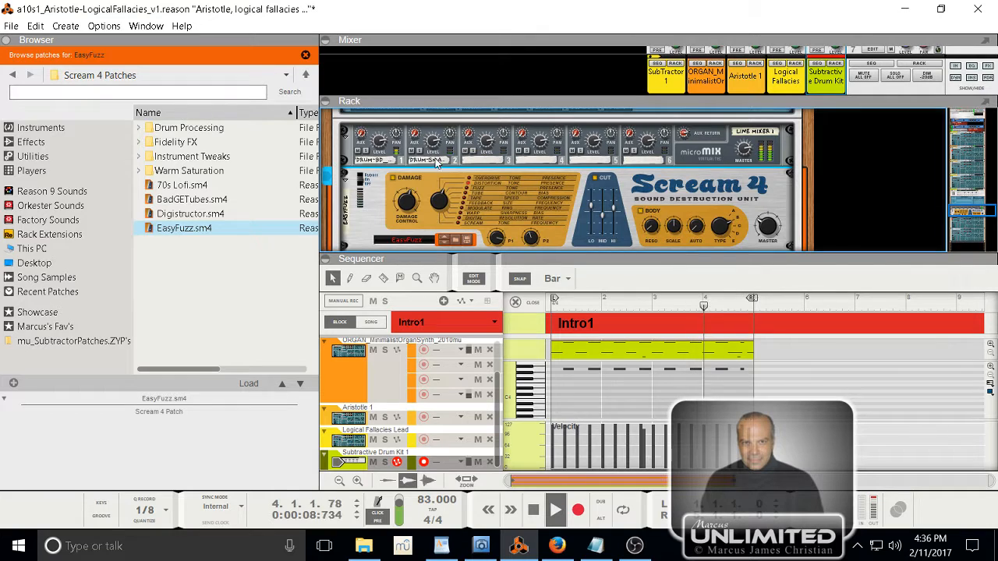
key(space)
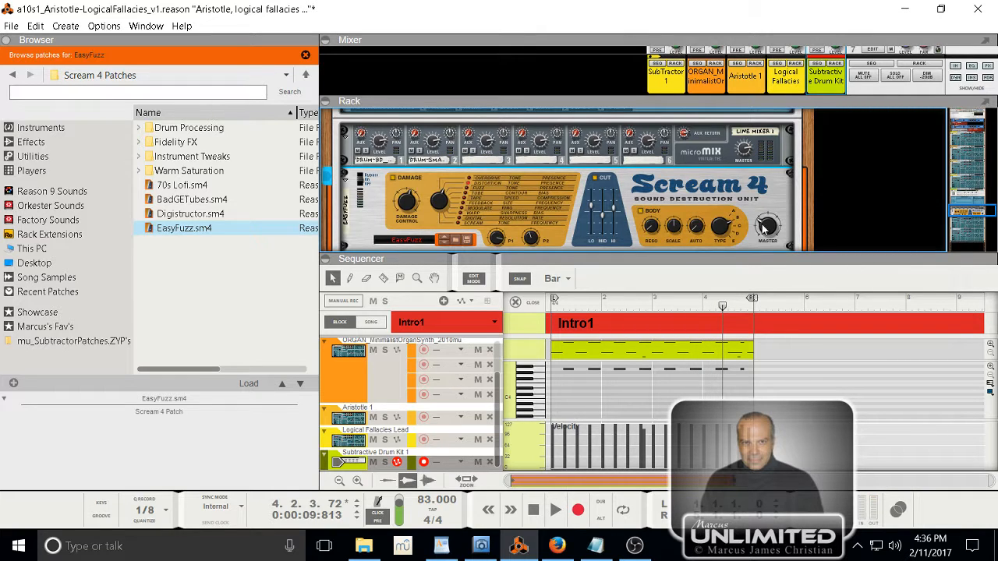
- Solo the bass drum channel on Line Mixer 1 and look over the Scream 4's rear cabling and patch list
mouse_move(764, 226)
click(367, 153)
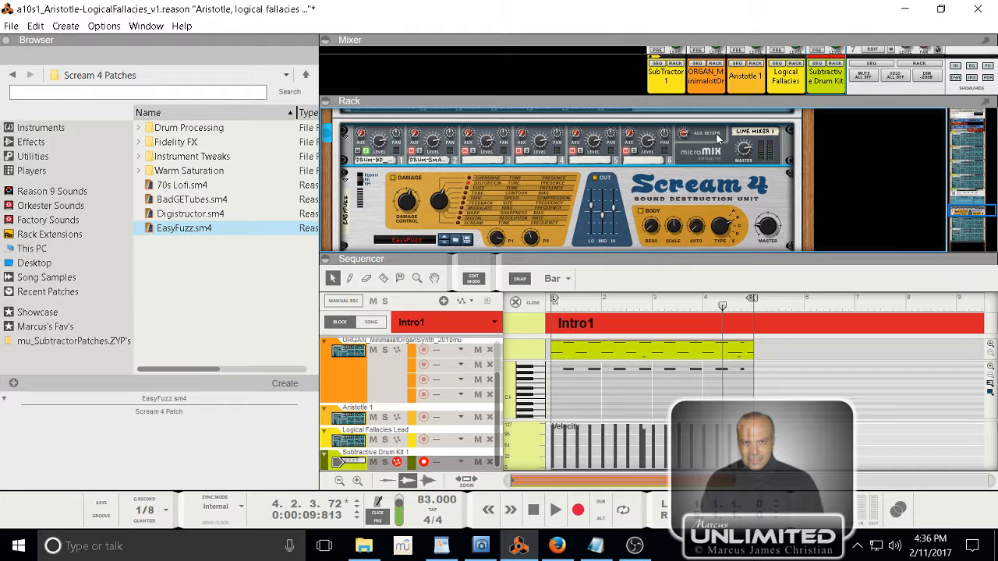
key(Tab)
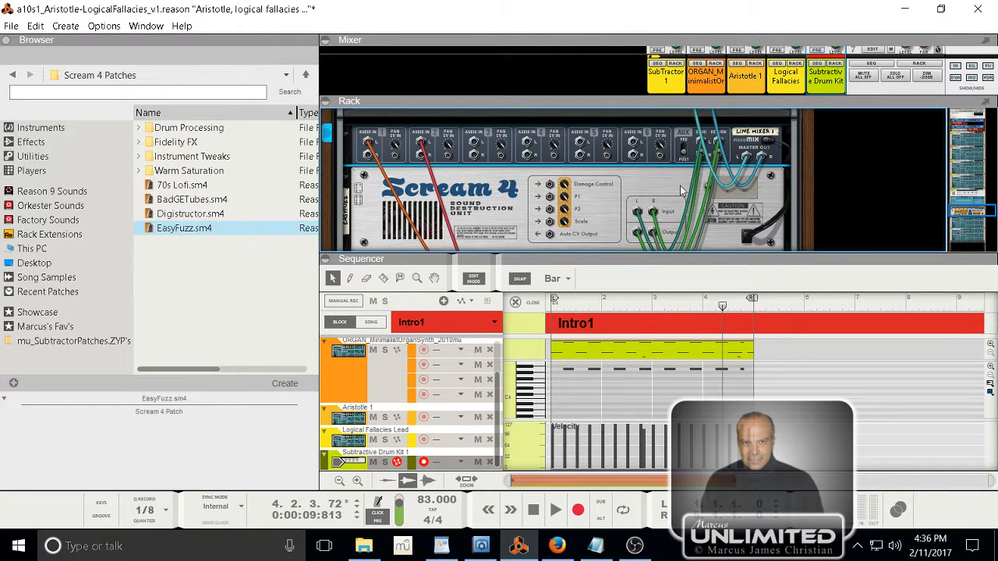
key(Tab)
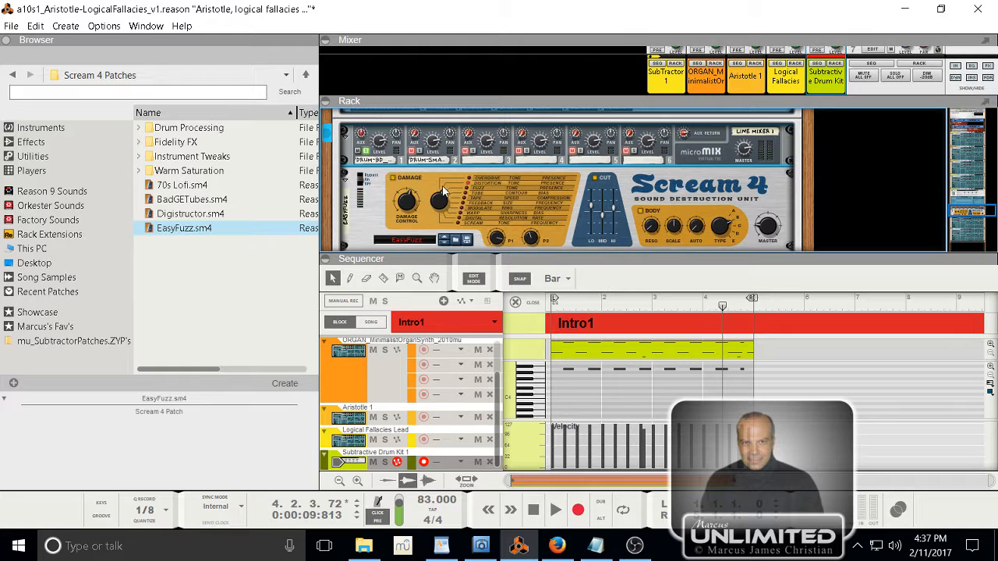
click(421, 244)
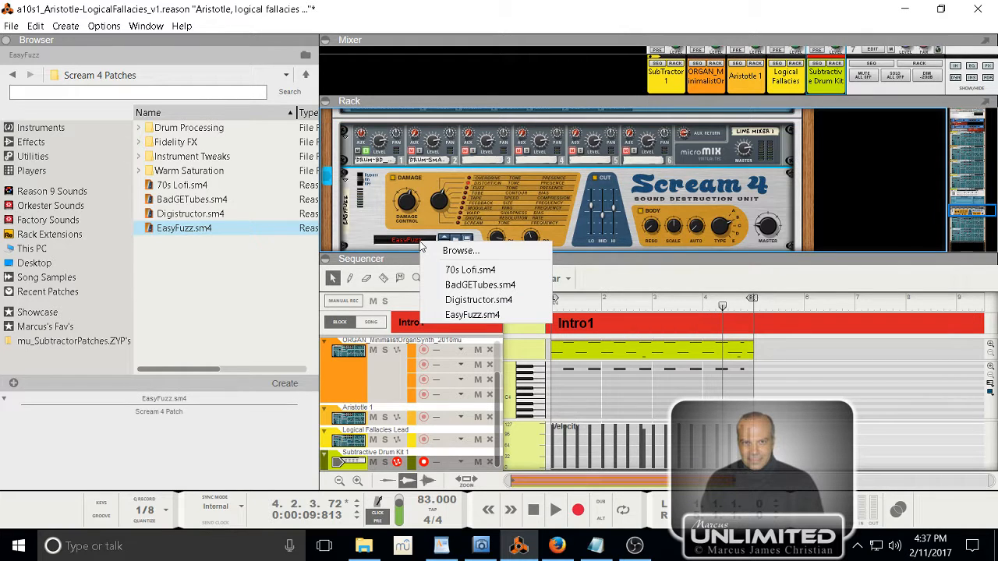
click(377, 219)
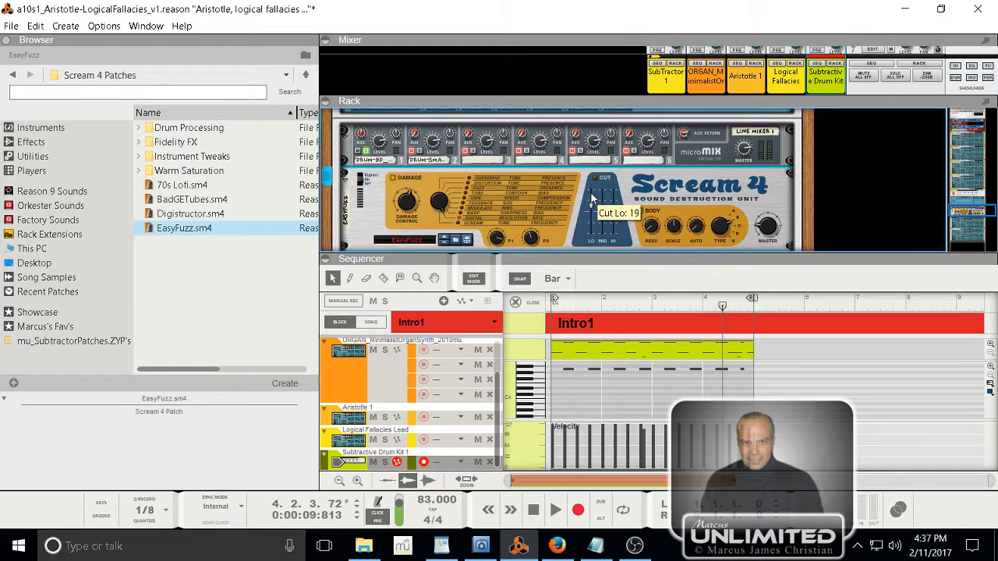
- Play Intro1 from the start and set the Scream 4's Damage Control to 42
key(shift+Return)
key(space)
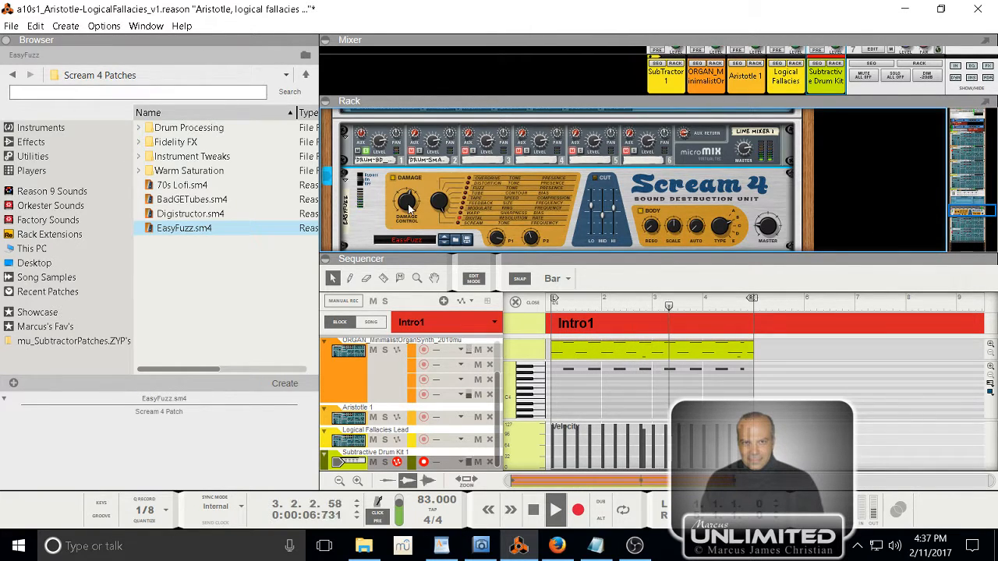
mouse_move(767, 226)
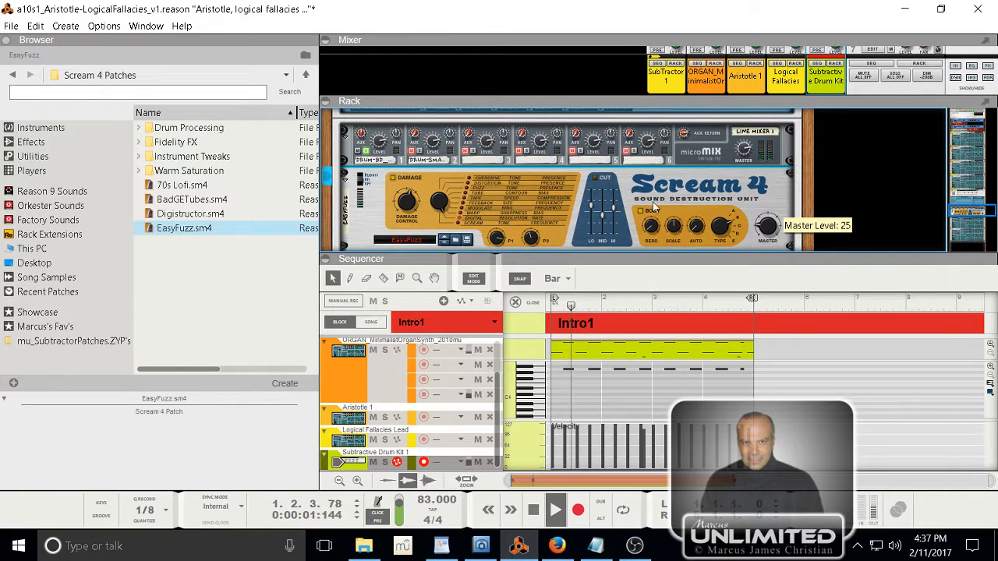
mouse_move(416, 204)
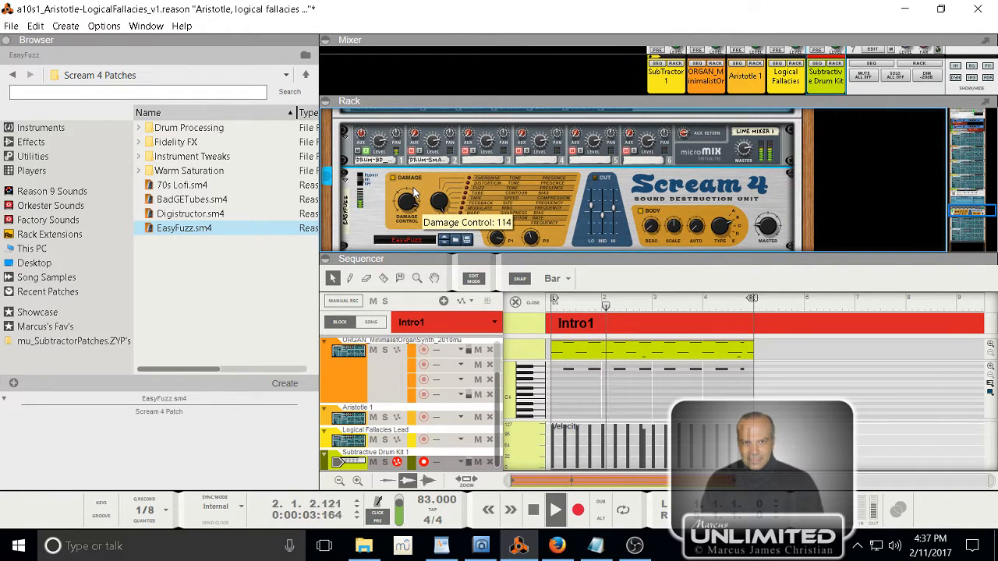
drag(415, 204, 418, 214)
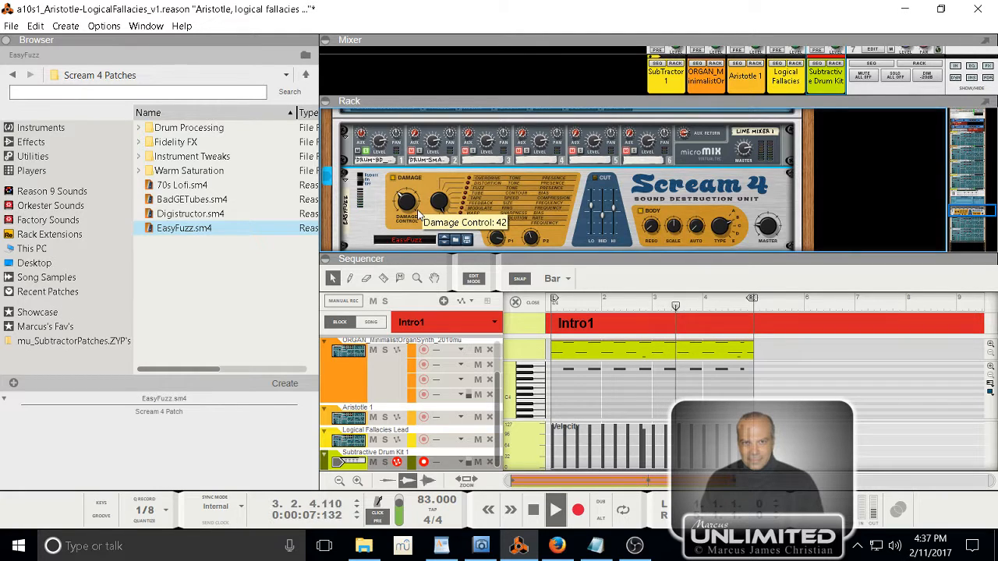
- With the bass drum unsoloed, raise the snare channel's aux send on Line Mixer 1 and set the Scream 4's Cut Mid to 48
mouse_move(536, 230)
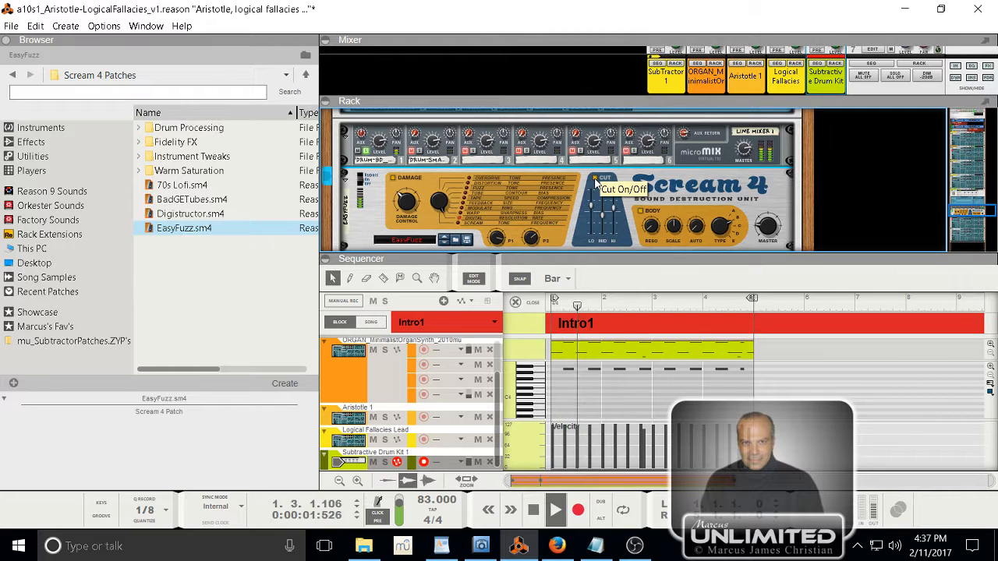
mouse_move(593, 209)
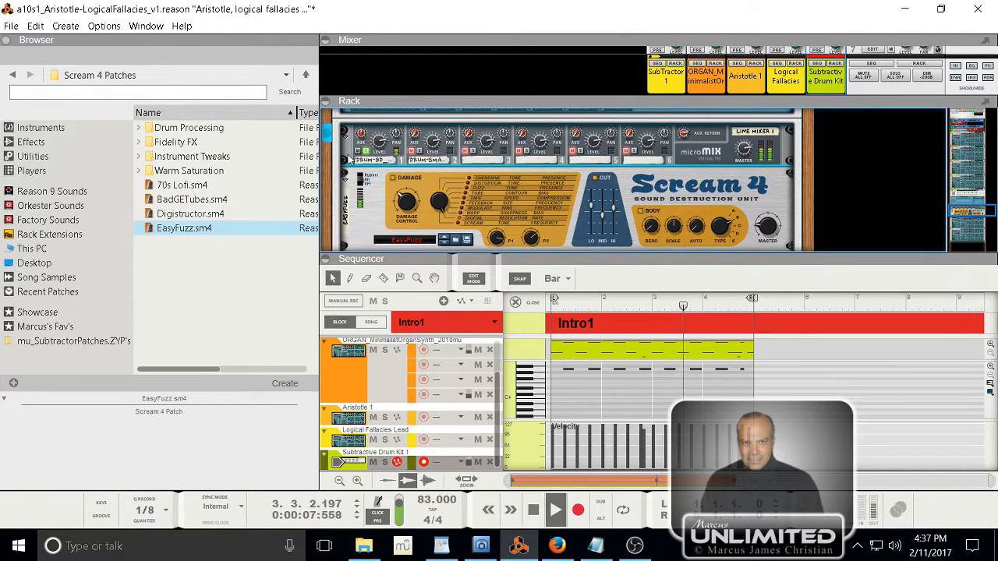
mouse_move(411, 134)
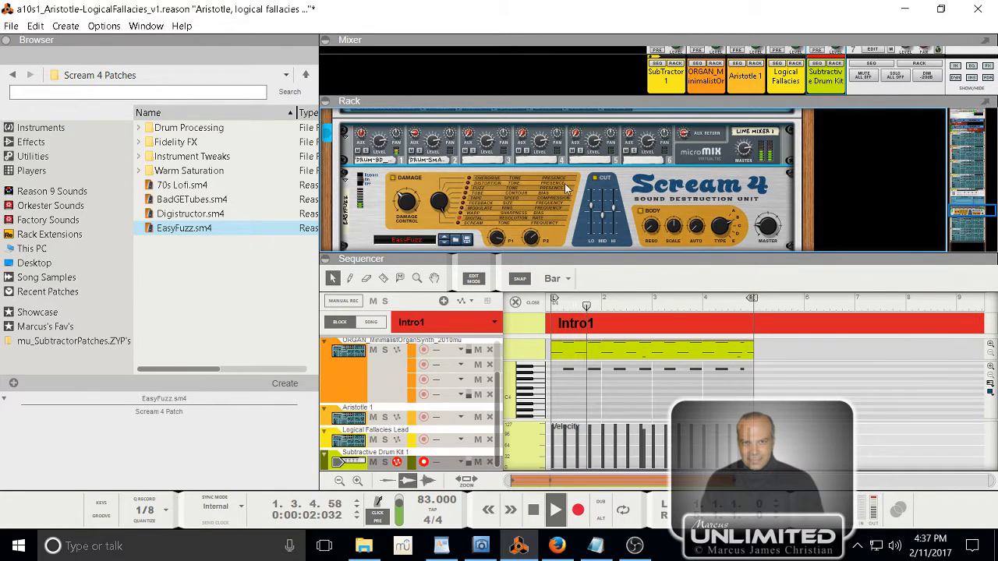
drag(415, 134, 417, 116)
click(607, 189)
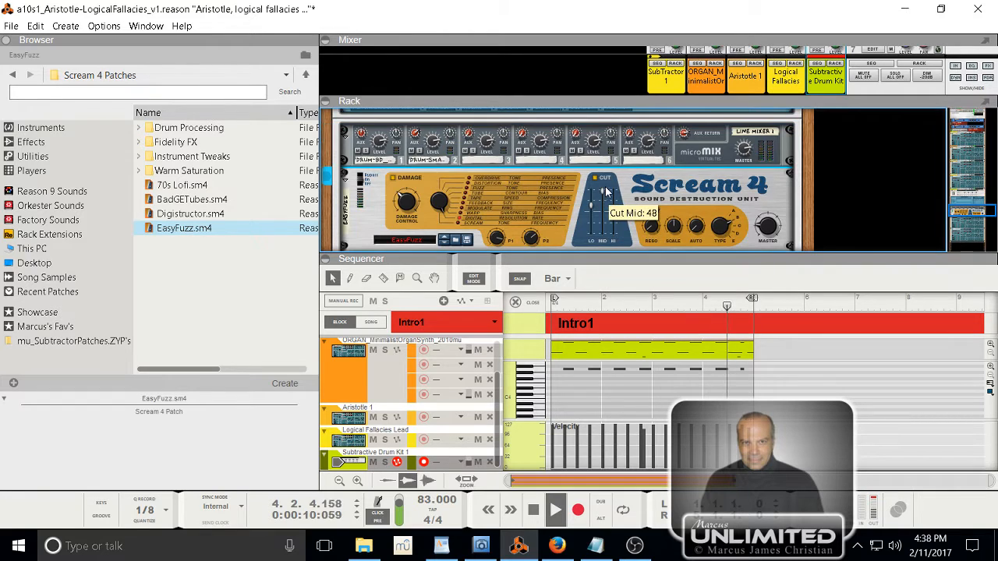
- Slightly lower the Scream 4's Cut Mid level, and save the song with playback stopped
drag(608, 189, 609, 195)
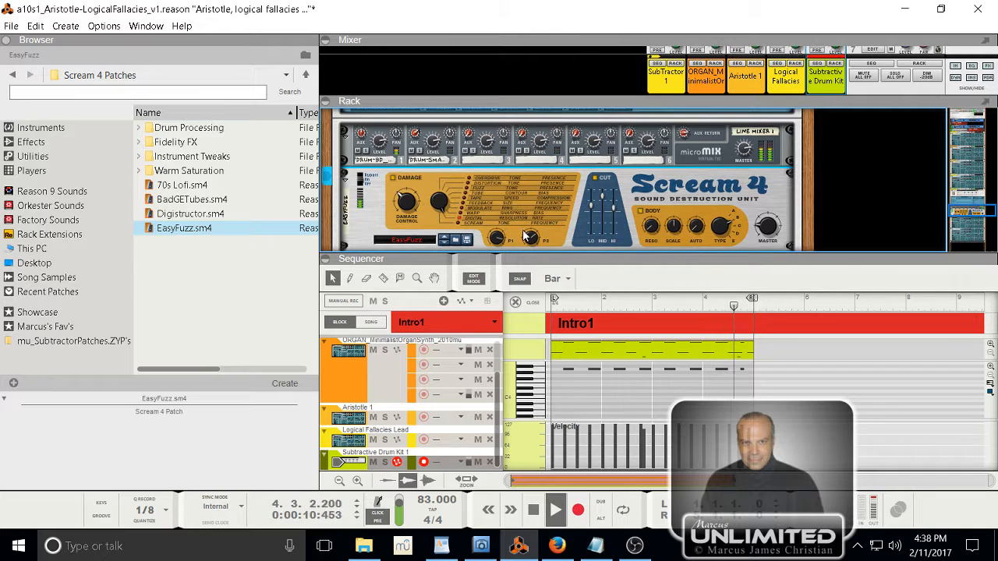
click(533, 509)
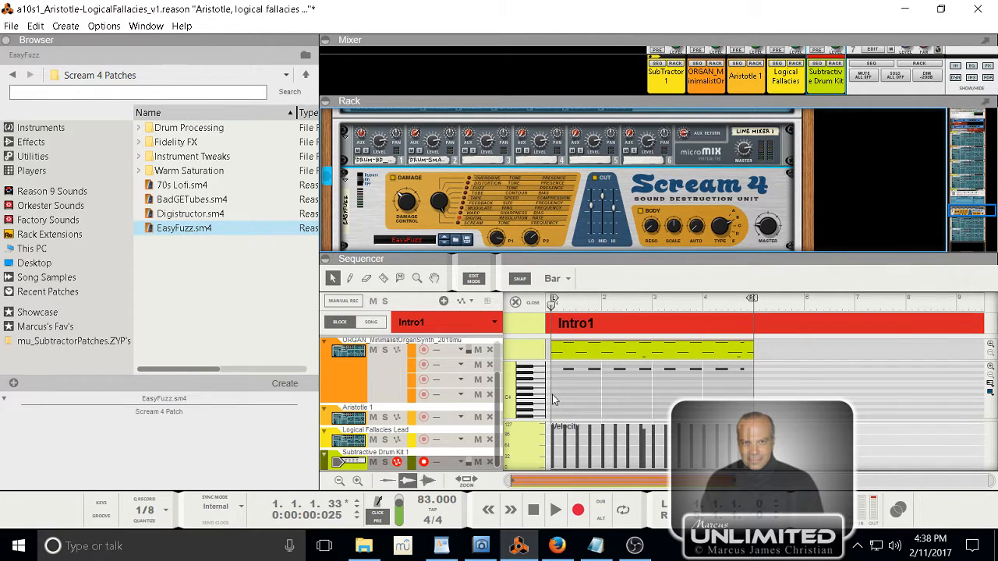
key(ctrl+s)
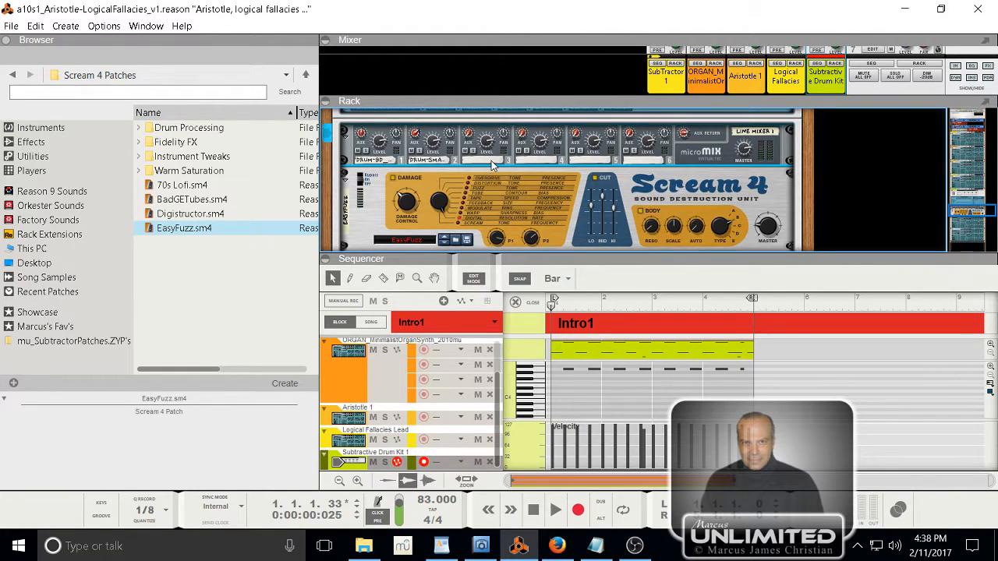
- Add a SubTractor Analog Synthesizer to the drum kit, directly after Line Mixer 1
scroll(489, 173, up, 2)
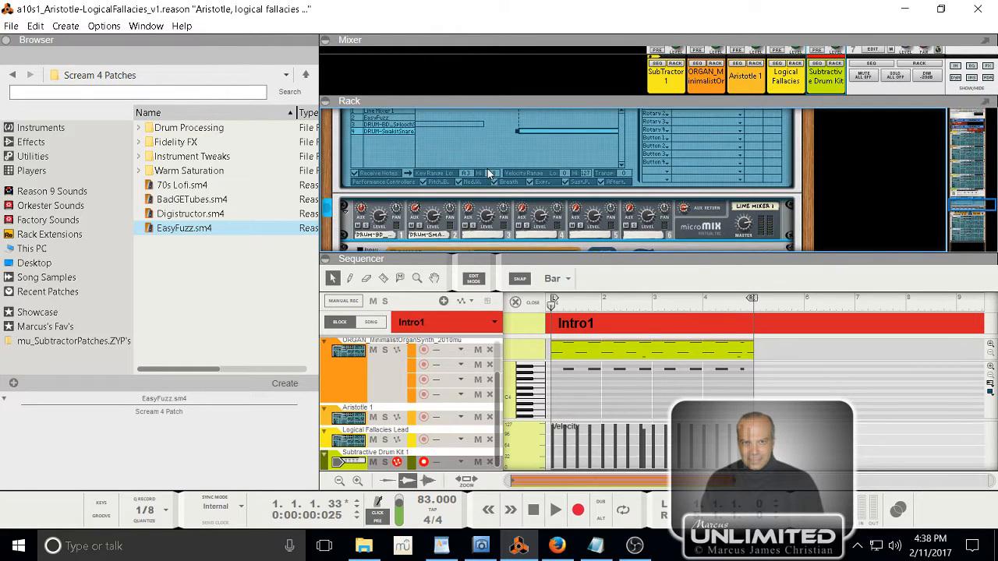
scroll(489, 173, down, 4)
scroll(489, 173, down, 1)
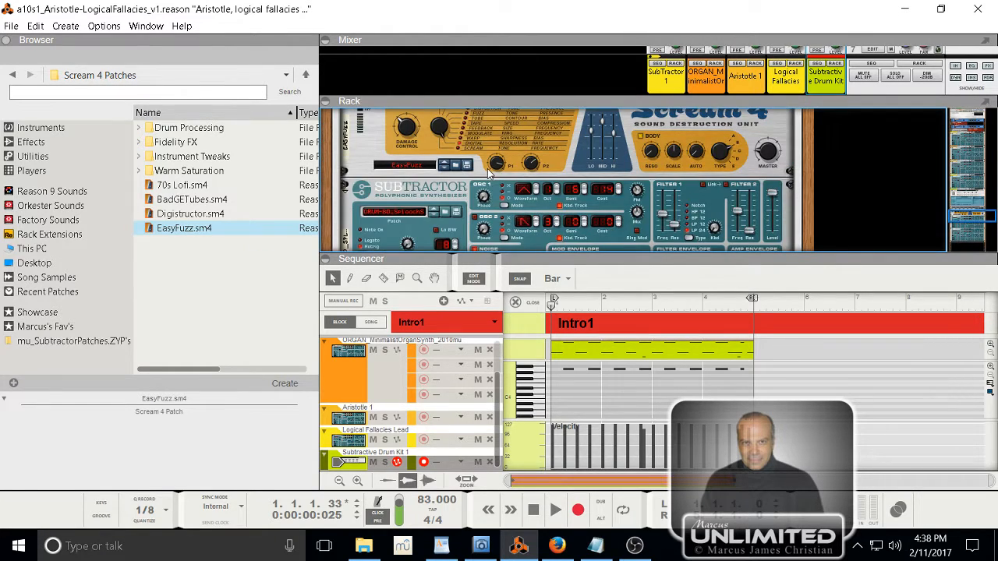
scroll(489, 173, up, 2)
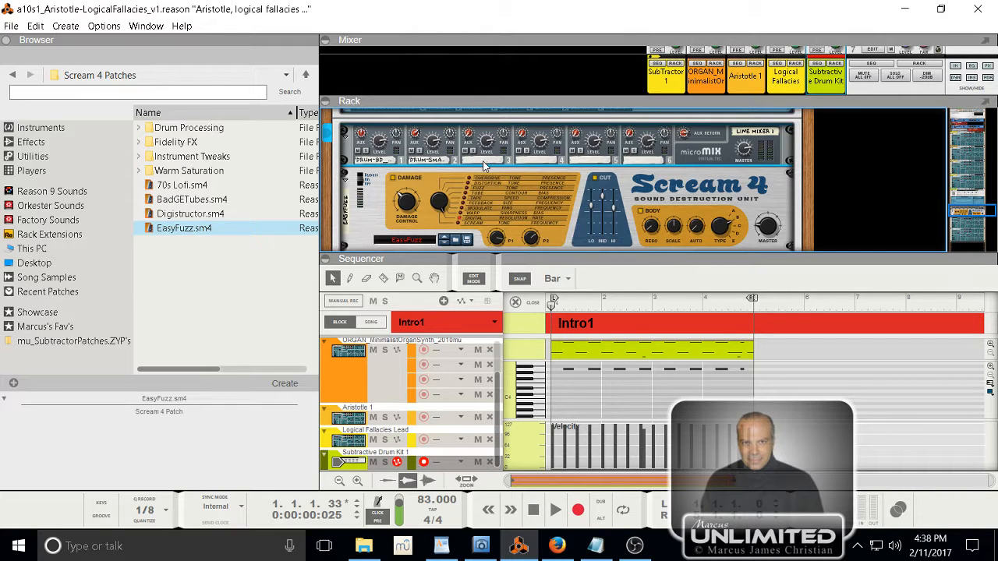
right_click(489, 164)
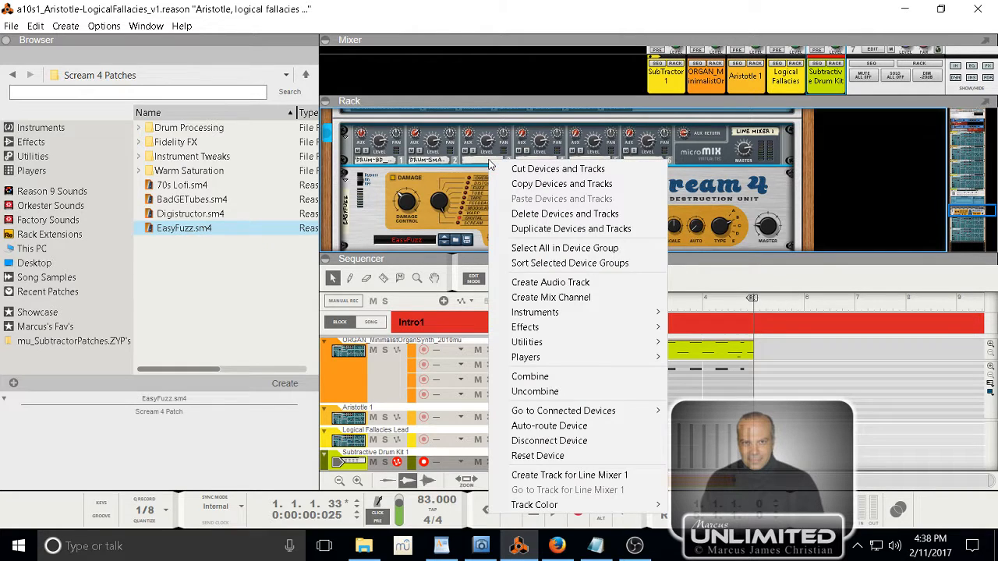
mouse_move(588, 316)
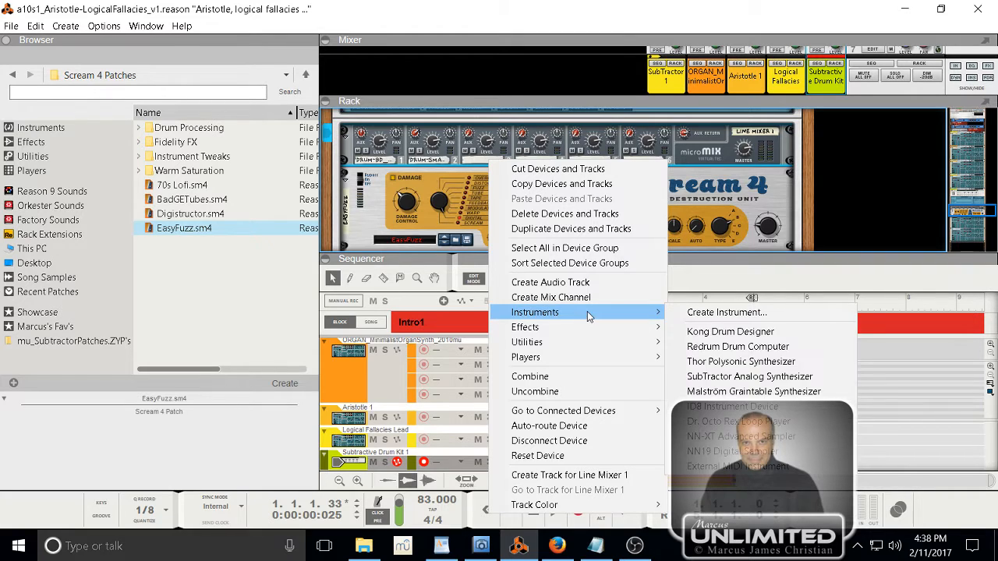
click(748, 378)
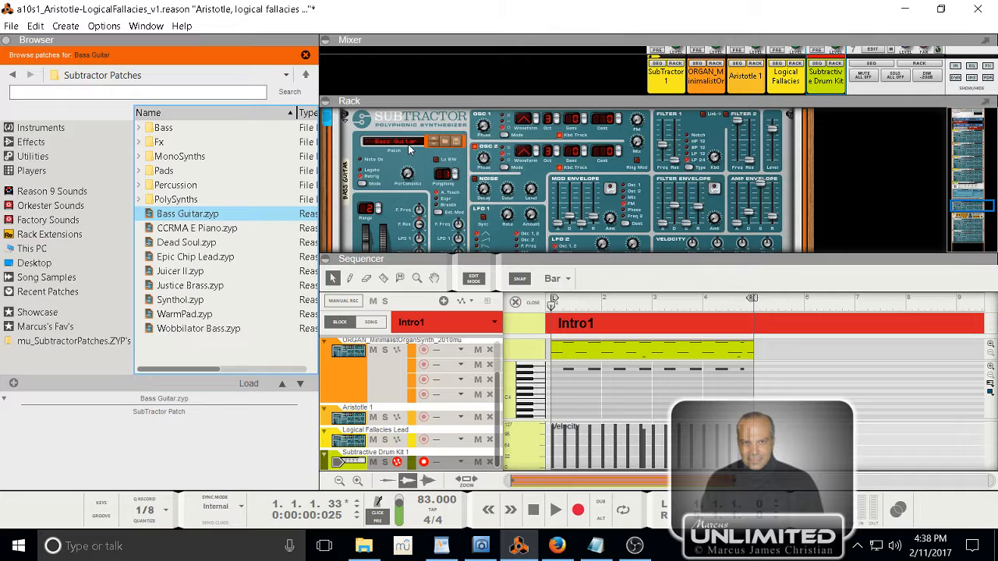
- Search the mu_SubtractorPatches.ZYP's folder for "hi" and load DRUM-HiHatSwirling3_MUSO into the new SubTractor
click(31, 347)
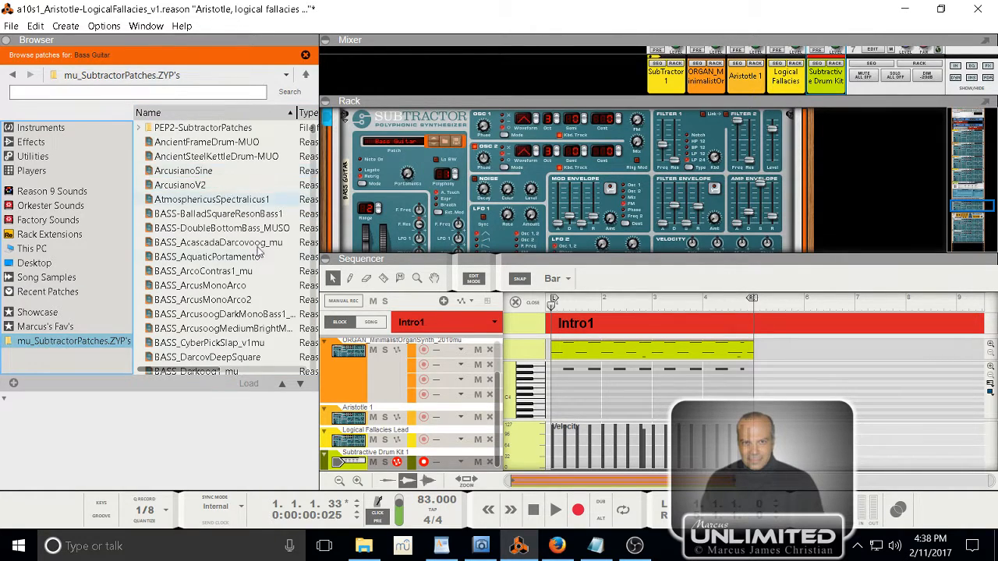
scroll(256, 251, down, 2)
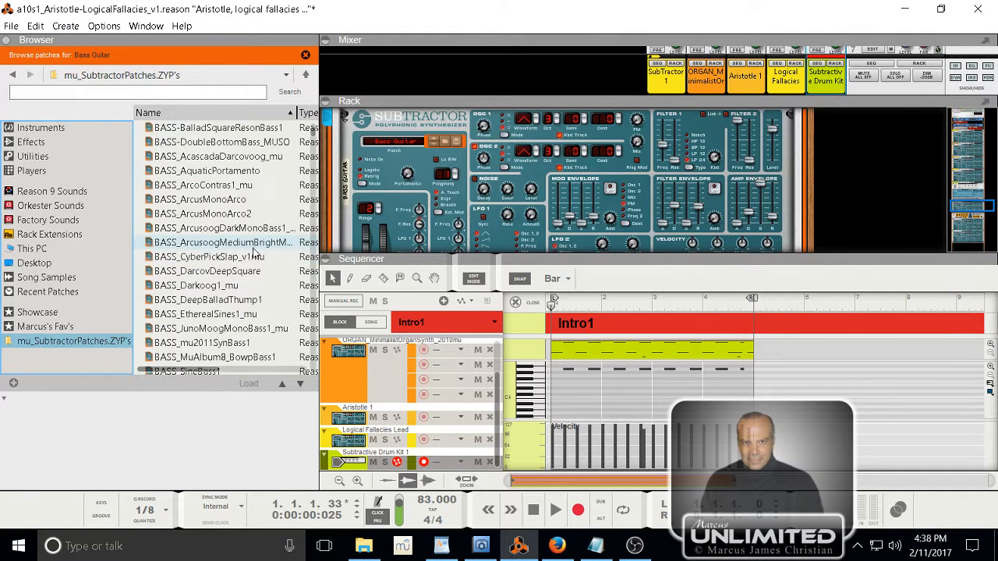
click(207, 93)
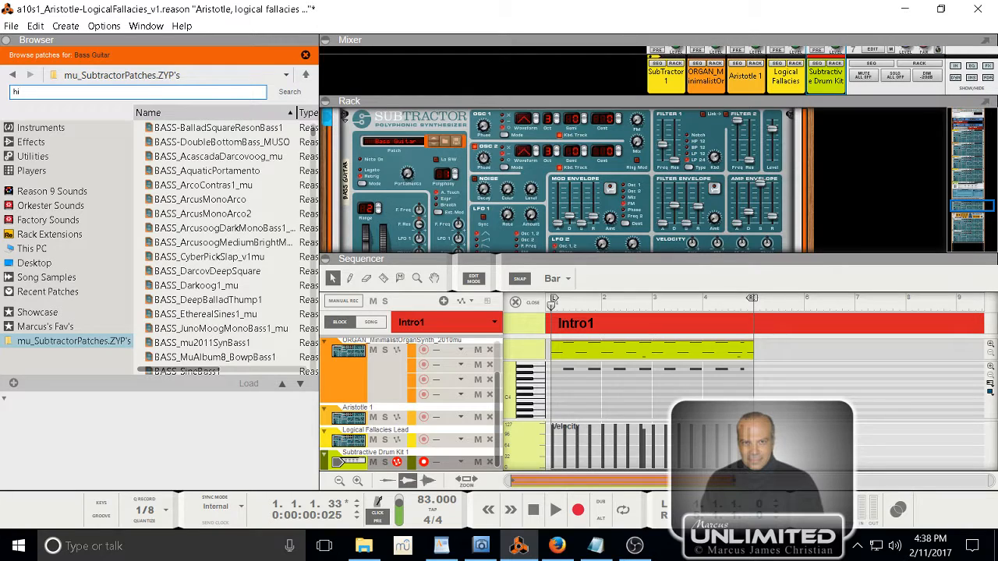
text(hi)
key(Return)
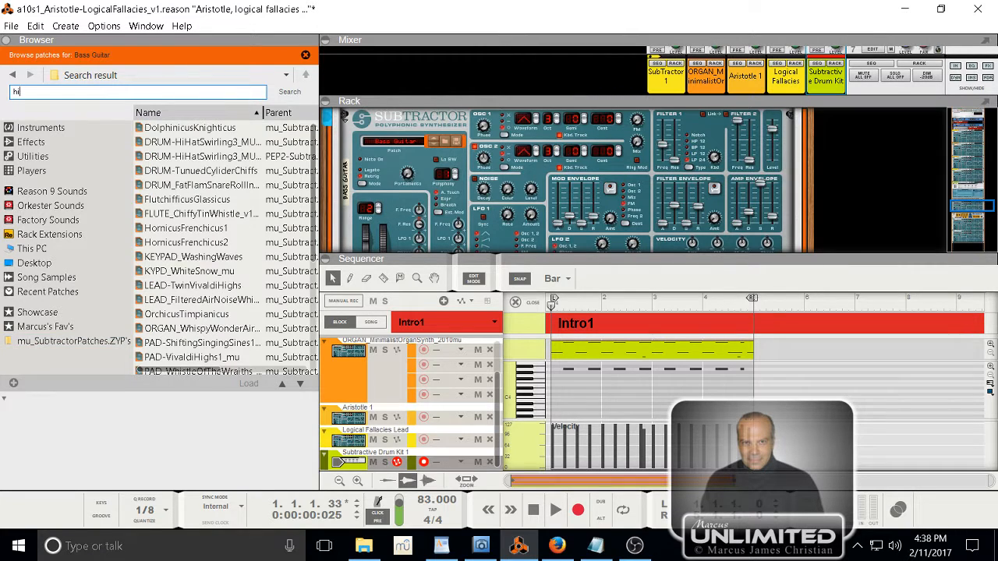
click(215, 144)
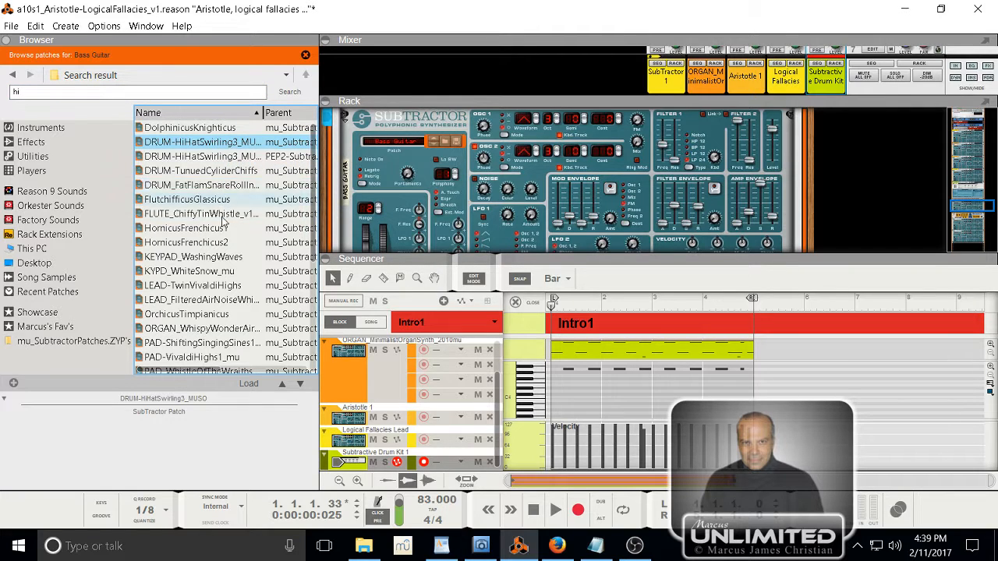
drag(148, 144, 405, 169)
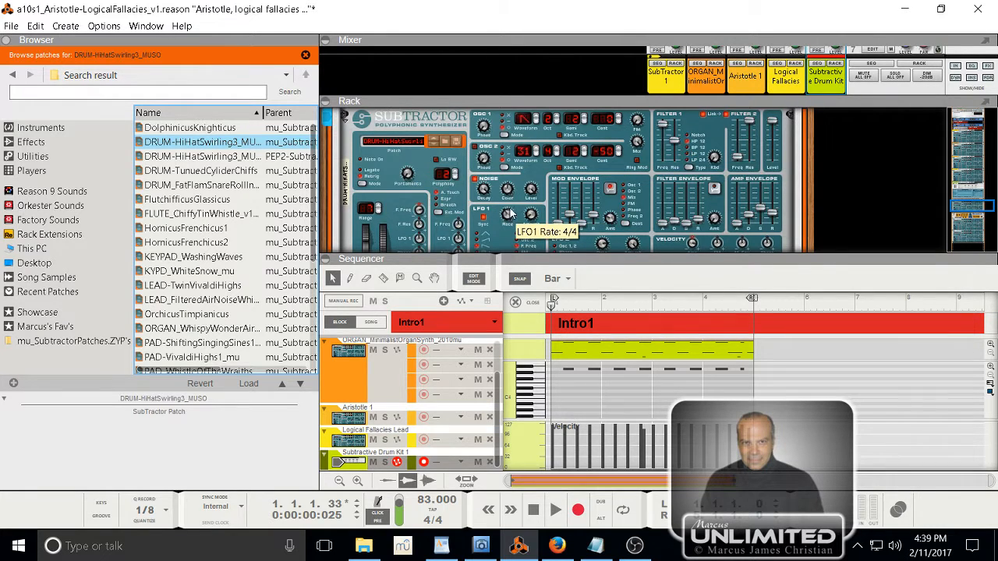
- In the drum kit's key mapping, lower the snare's upper key-range limit to a note between C5 and C6
scroll(516, 204, down, 1)
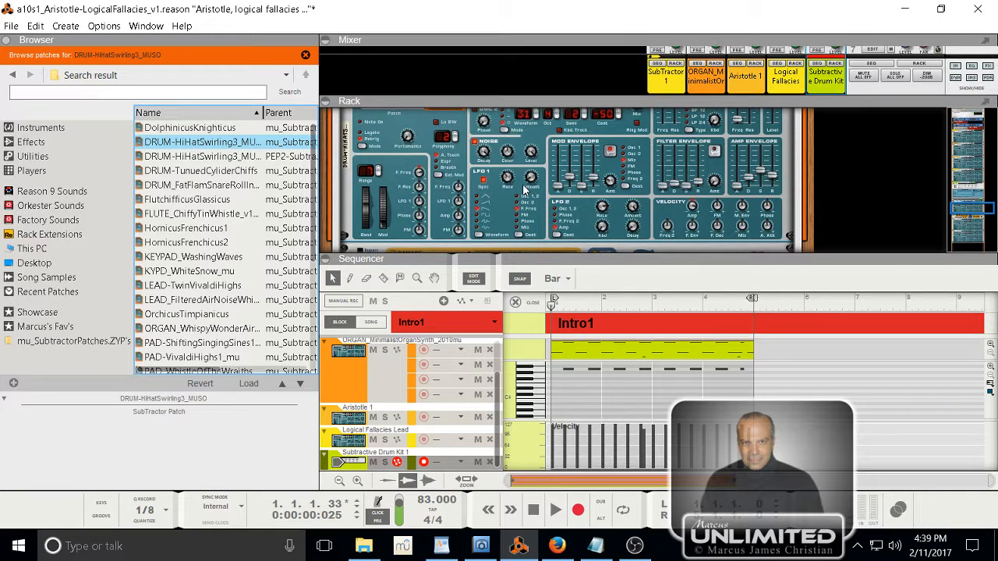
scroll(552, 207, down, 3)
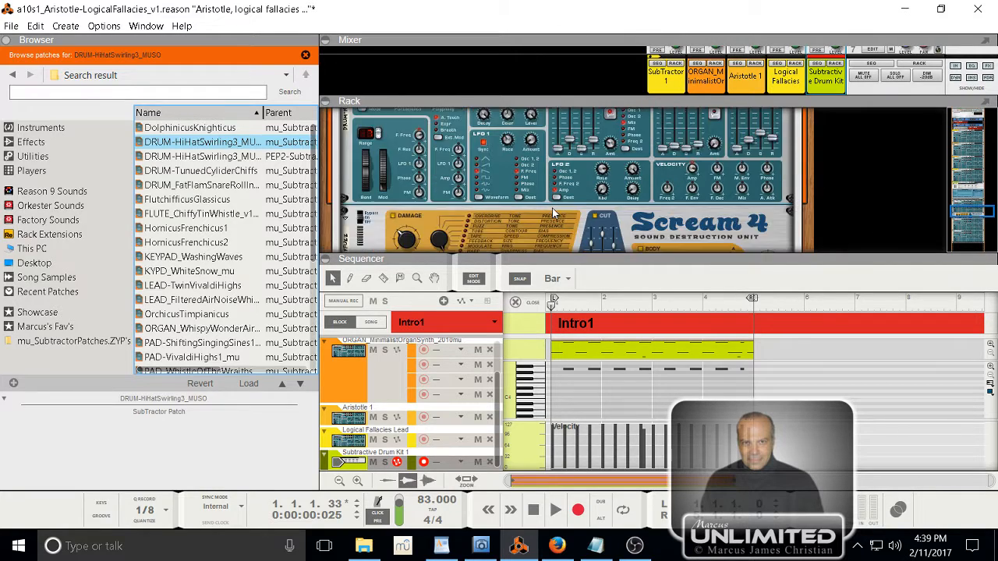
scroll(552, 208, up, 5)
scroll(552, 209, up, 3)
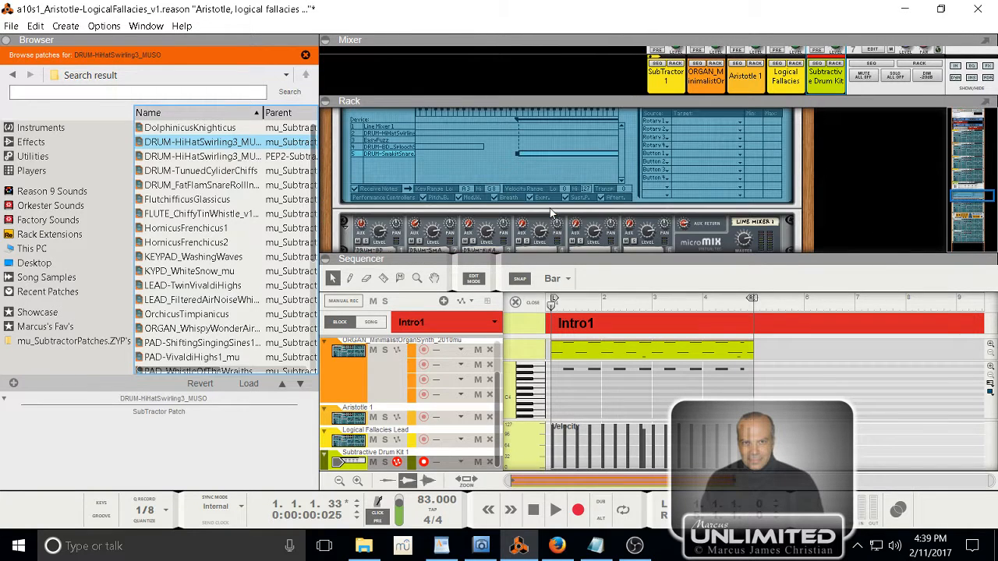
scroll(516, 181, up, 1)
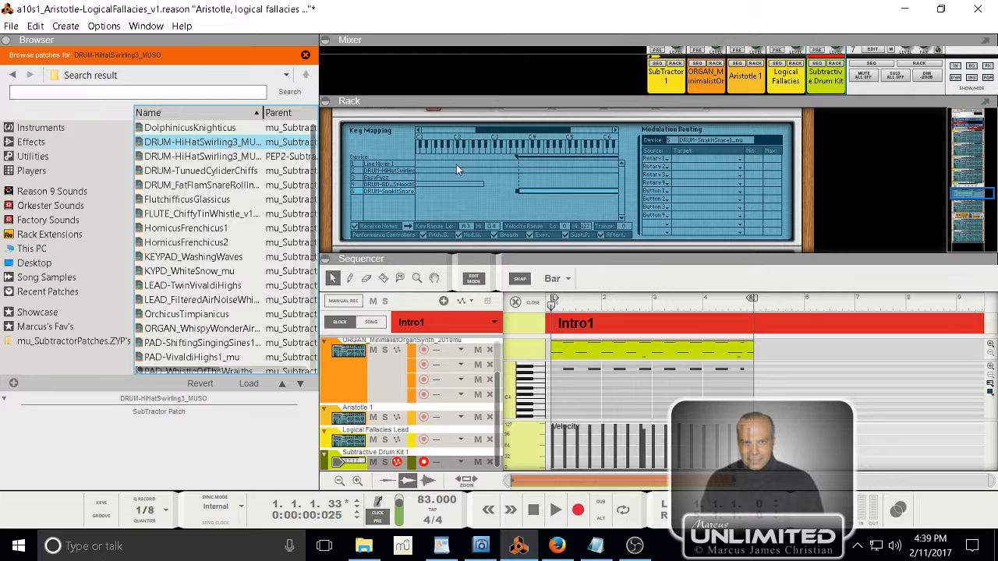
click(393, 167)
click(396, 169)
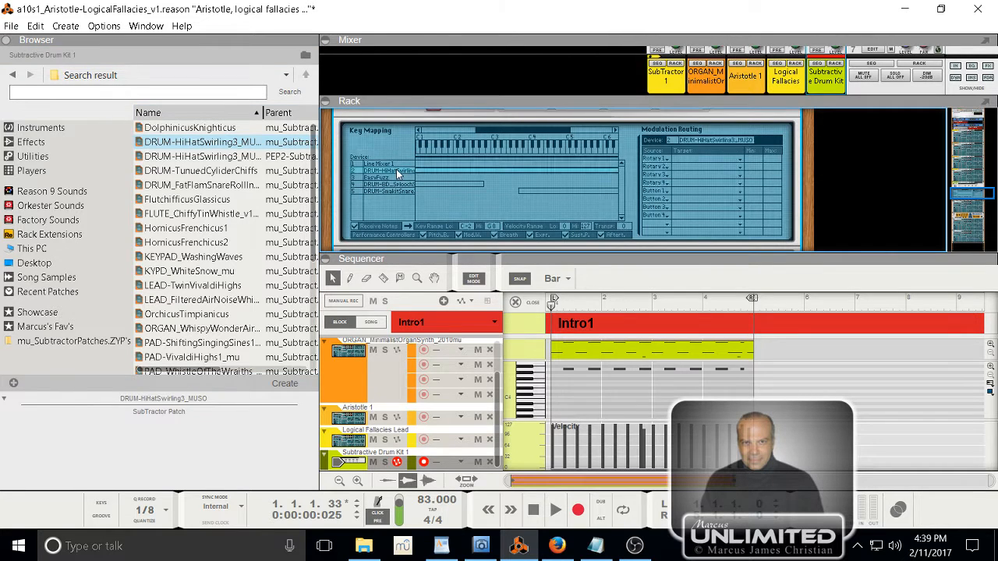
click(570, 193)
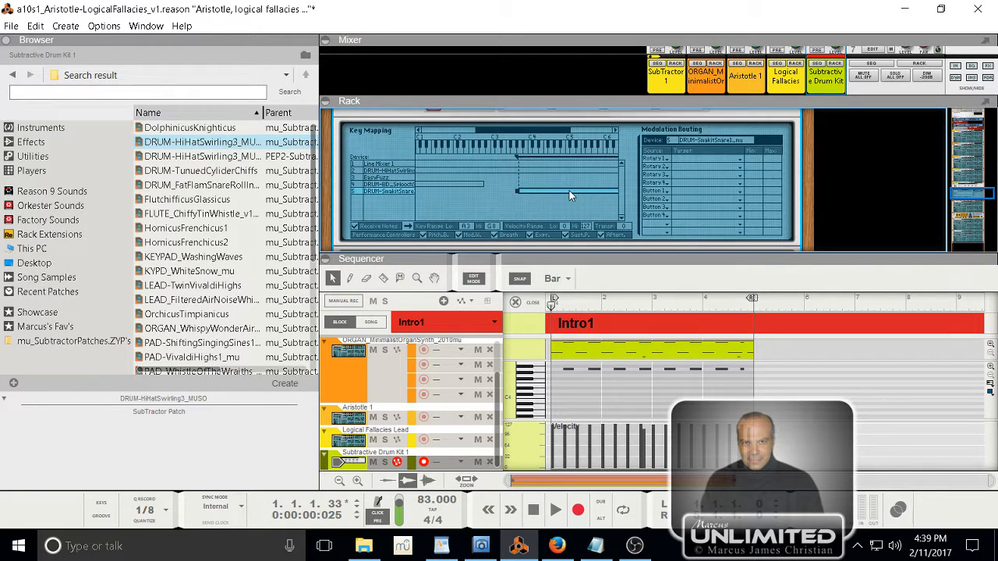
drag(491, 227, 501, 270)
- Limit the hi-hat's key range to A#2 through G#3, between the bass drum and snare zones
click(377, 171)
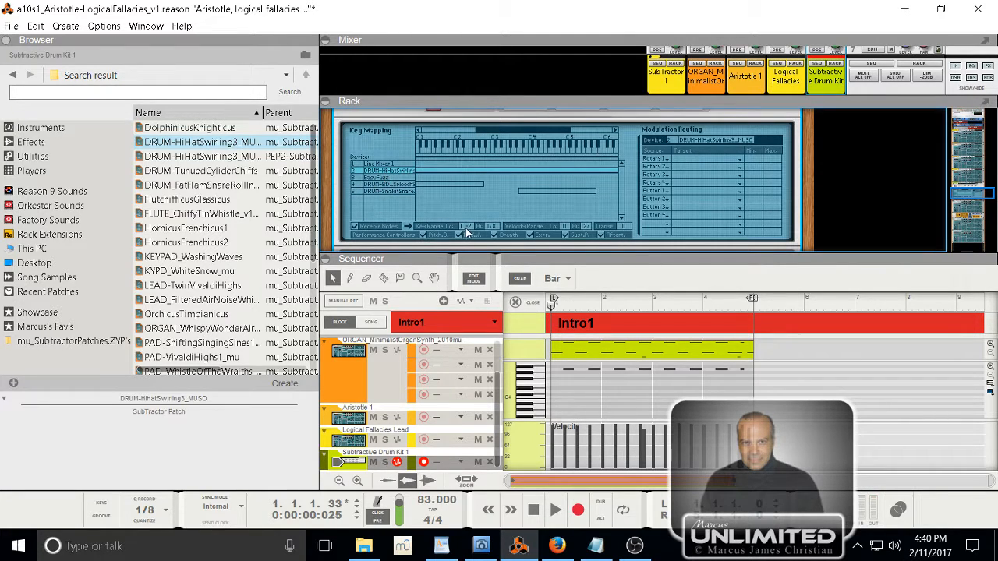
drag(468, 224, 490, 105)
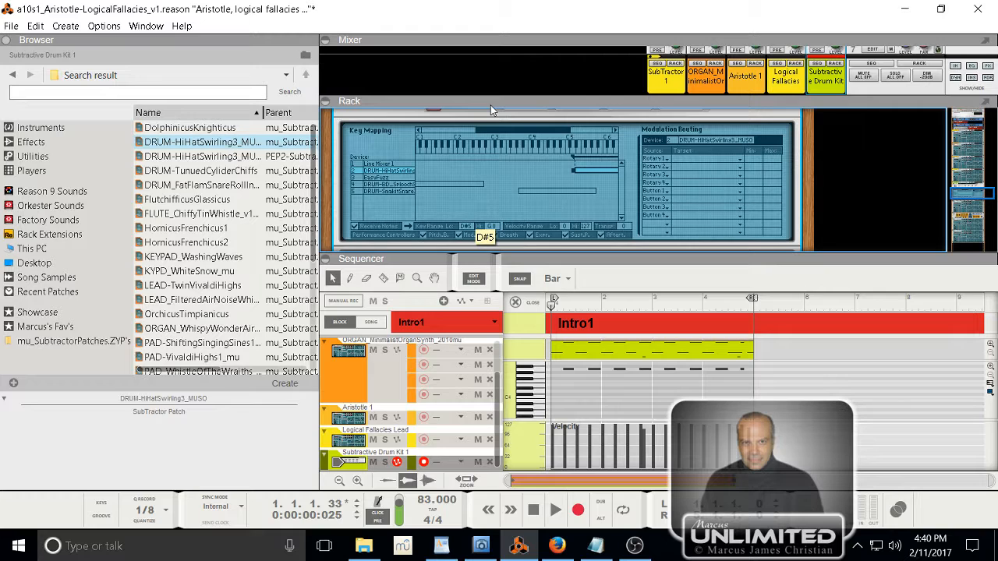
drag(490, 104, 491, 146)
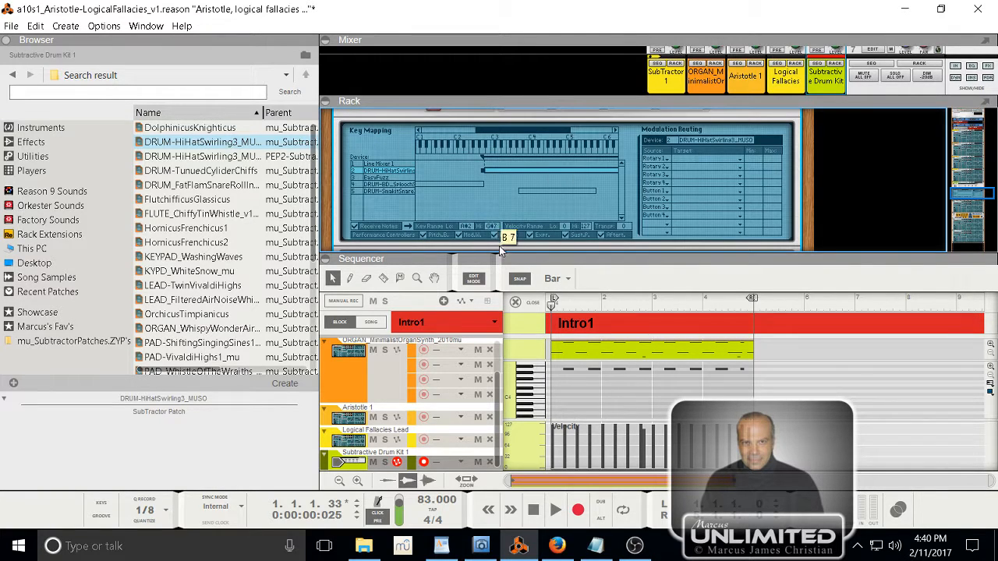
drag(499, 246, 499, 303)
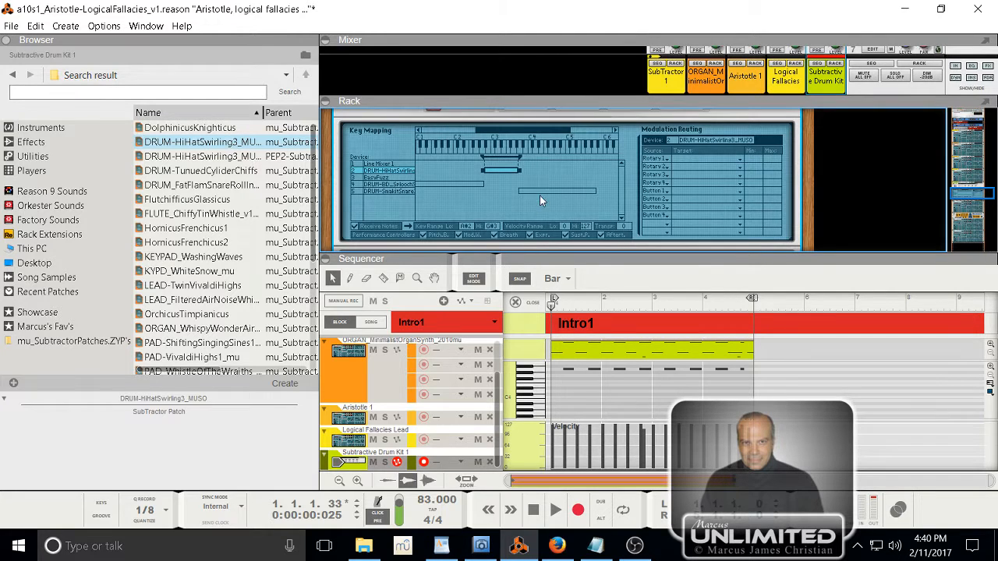
- On Line Mixer 1, raise the hi-hat channel's aux send and set its pan to -8
scroll(540, 200, down, 3)
scroll(551, 193, down, 2)
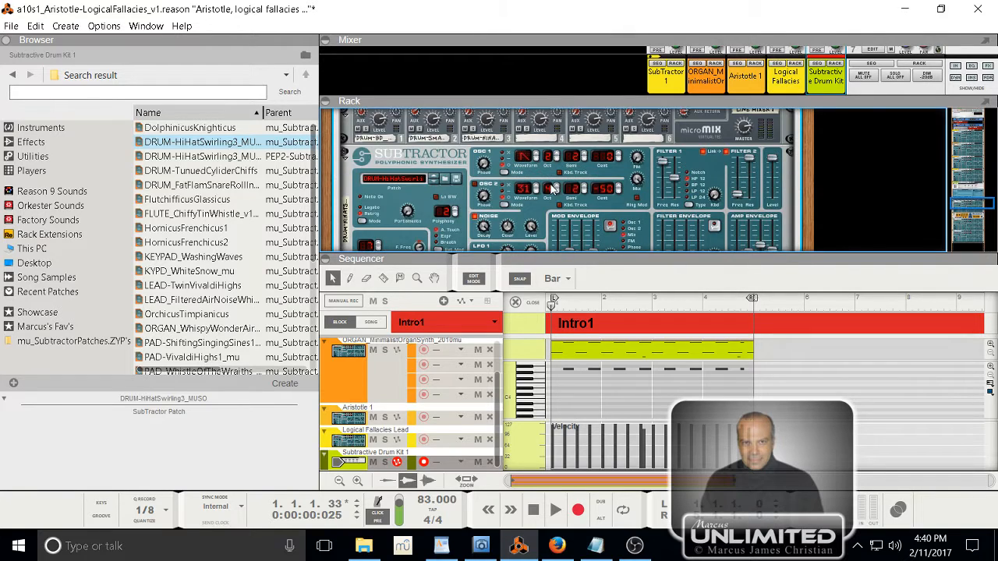
scroll(546, 191, up, 1)
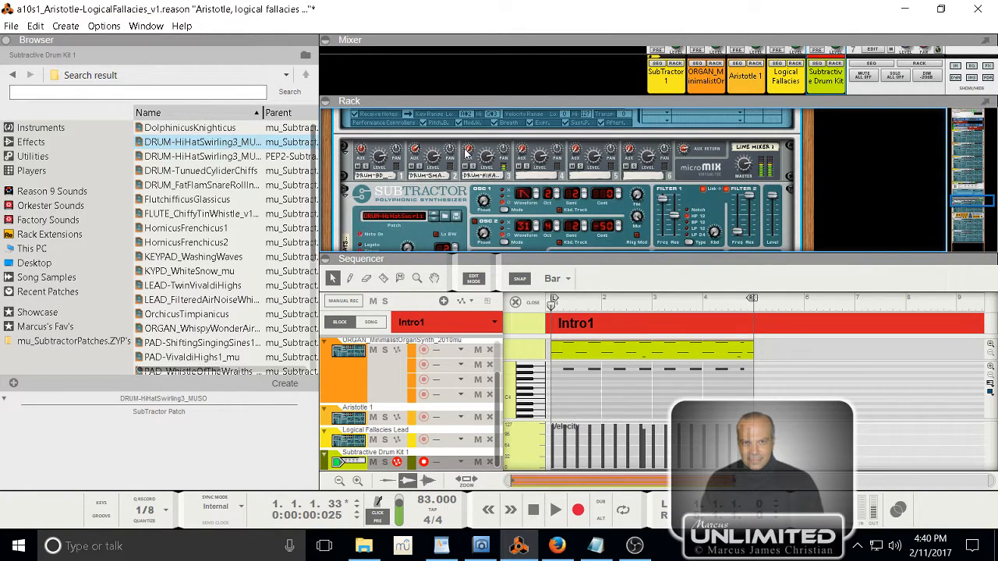
drag(468, 150, 468, 128)
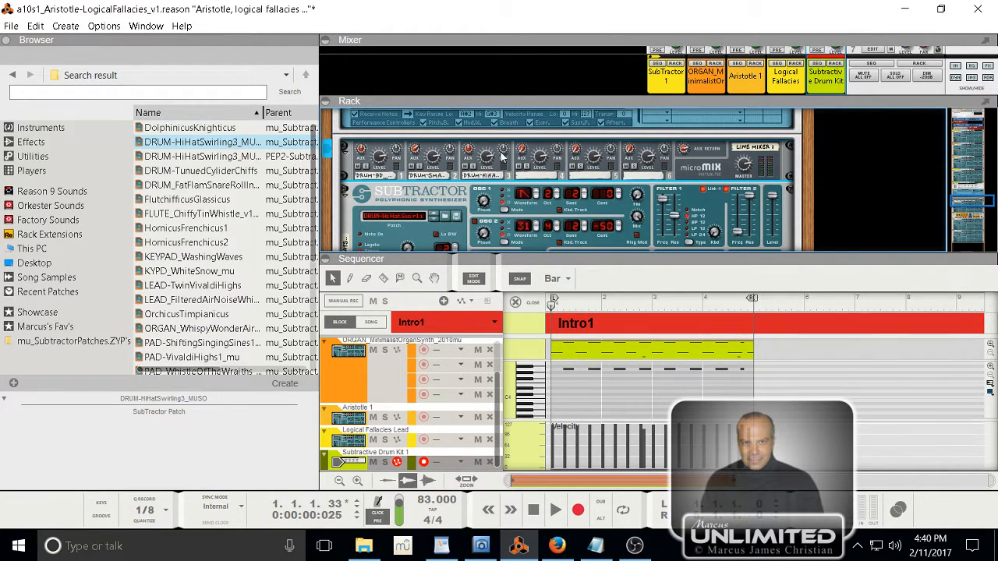
drag(501, 151, 476, 184)
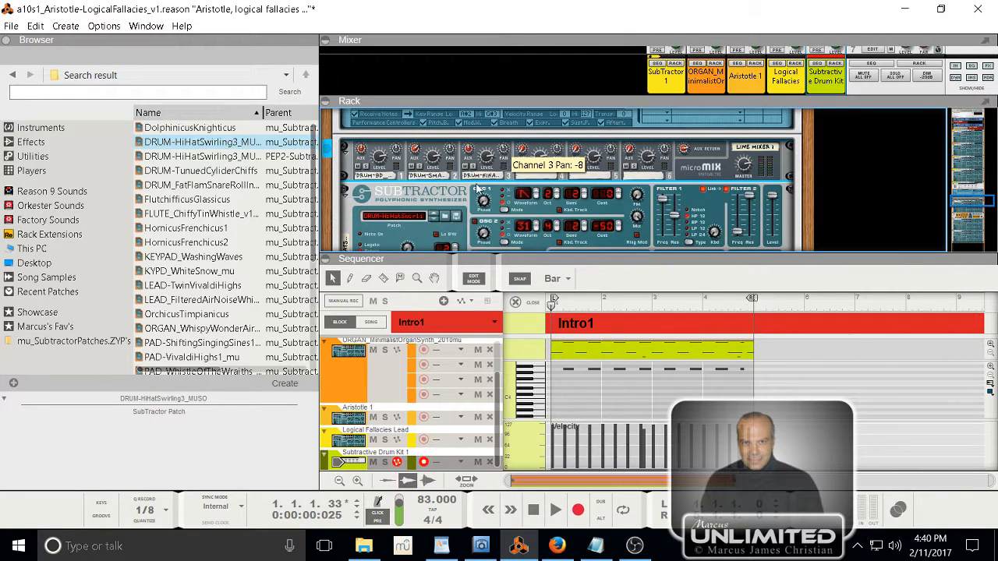
- Examine the hi-hat SubTractor's LFO 1 rate and LFO 2 rate and amount settings
scroll(478, 188, down, 1)
scroll(481, 187, down, 1)
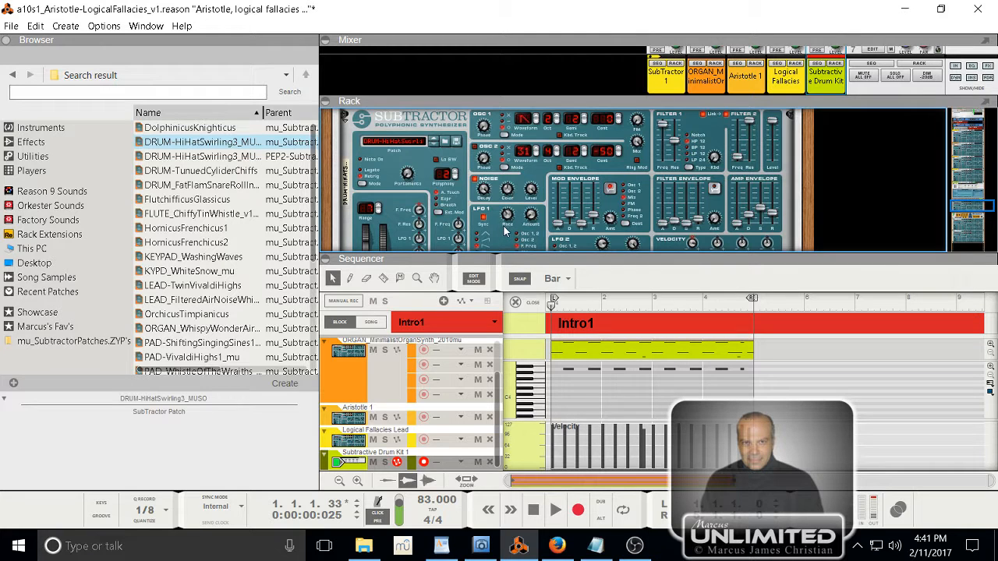
scroll(523, 220, down, 2)
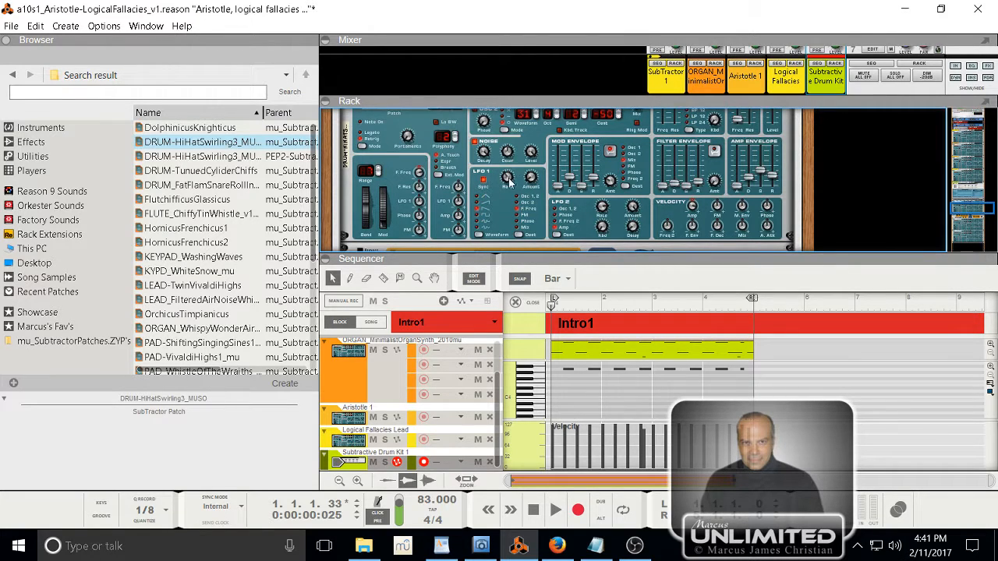
mouse_move(507, 178)
mouse_move(635, 216)
mouse_move(602, 211)
- Add two empty note lanes to the Subtractive Drum Kit 1 track in the Intro1 block
key(space)
click(349, 467)
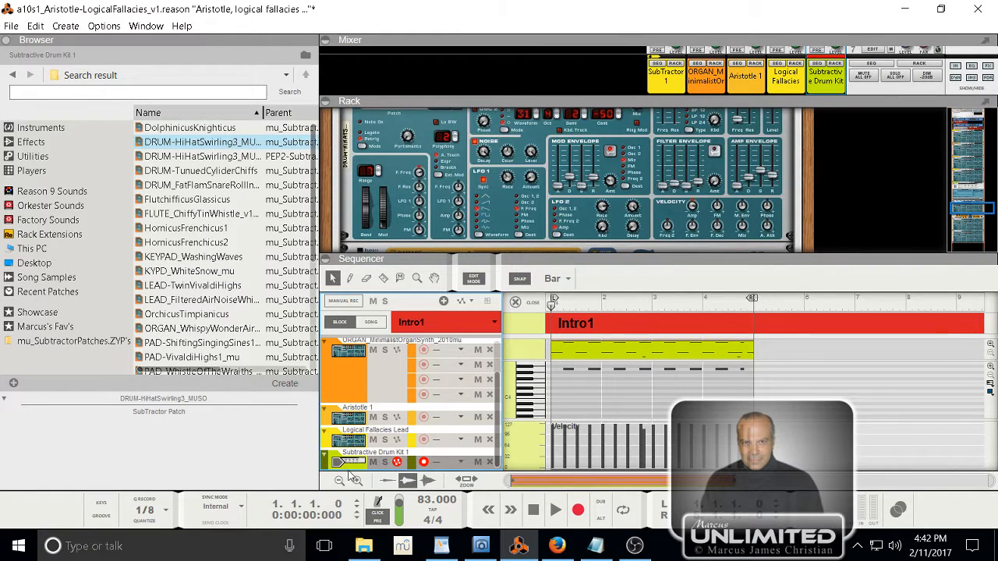
click(442, 301)
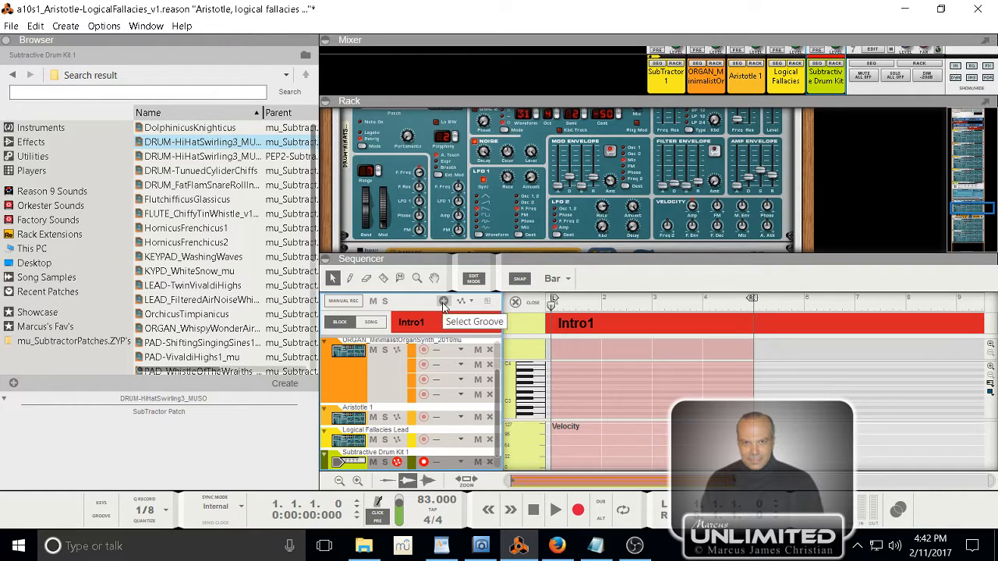
click(442, 301)
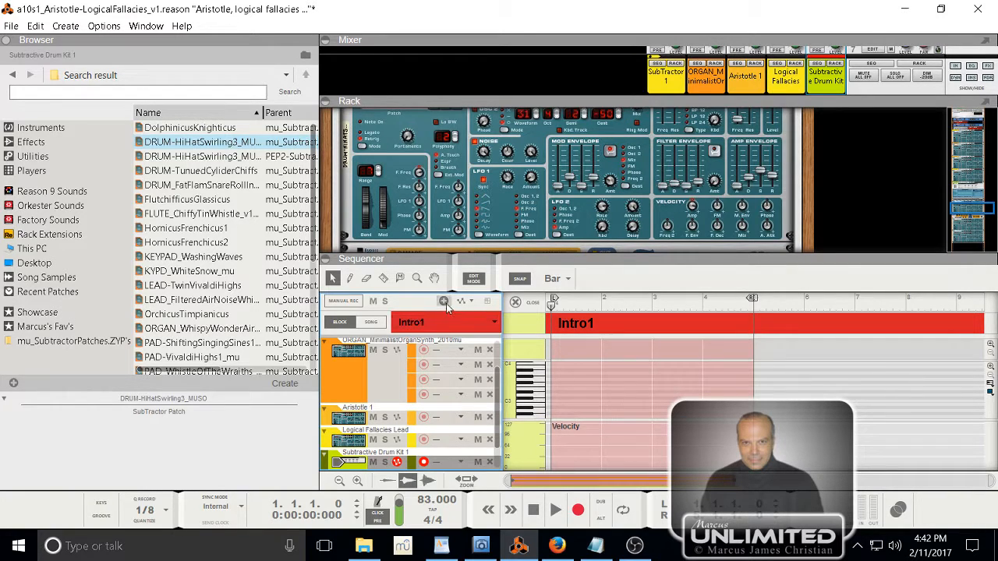
scroll(496, 369, down, 3)
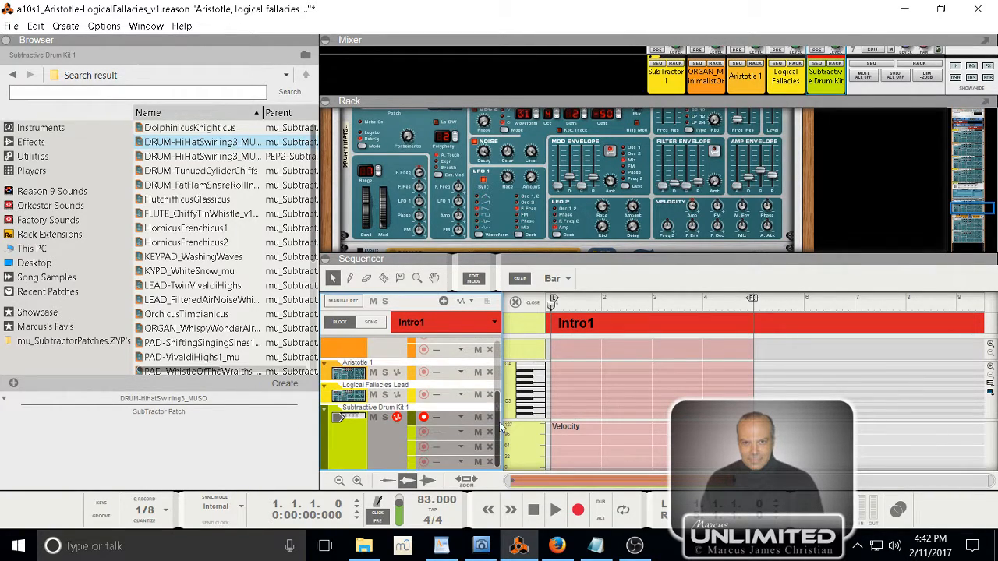
- Arm the drum kit track's second note lane and record a trial hi-hat take, deleting the recorded clip
click(423, 432)
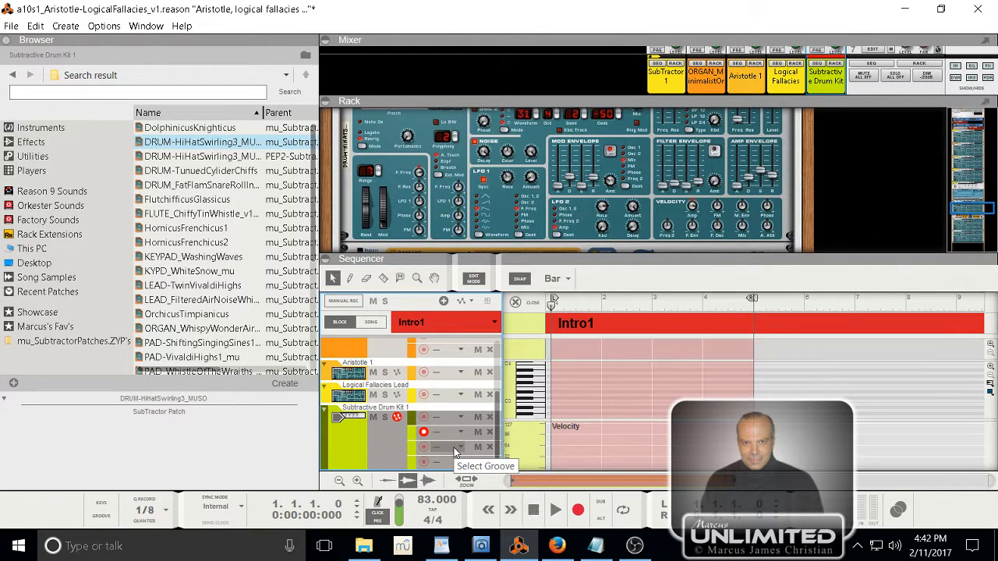
key(ctrl+Return)
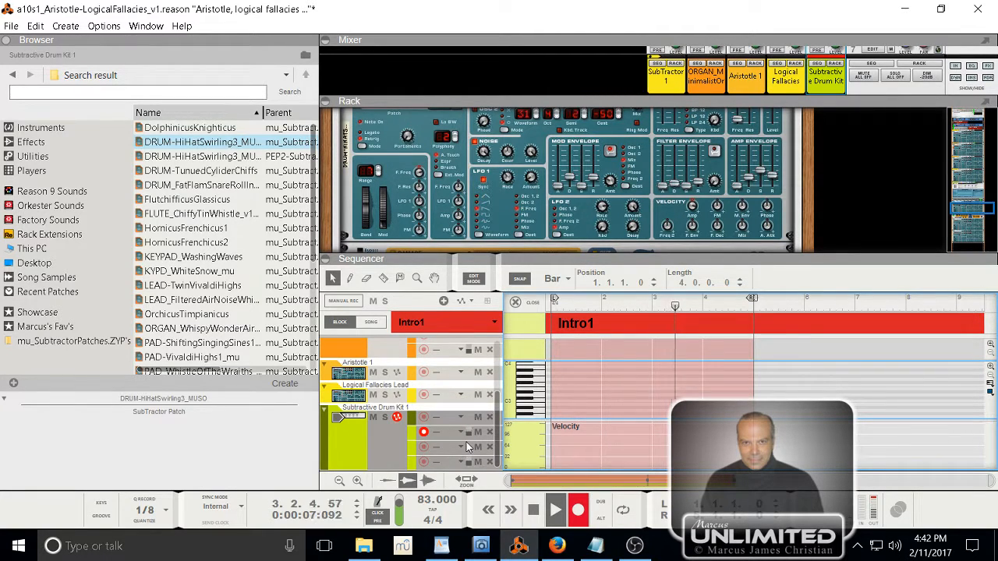
key(space)
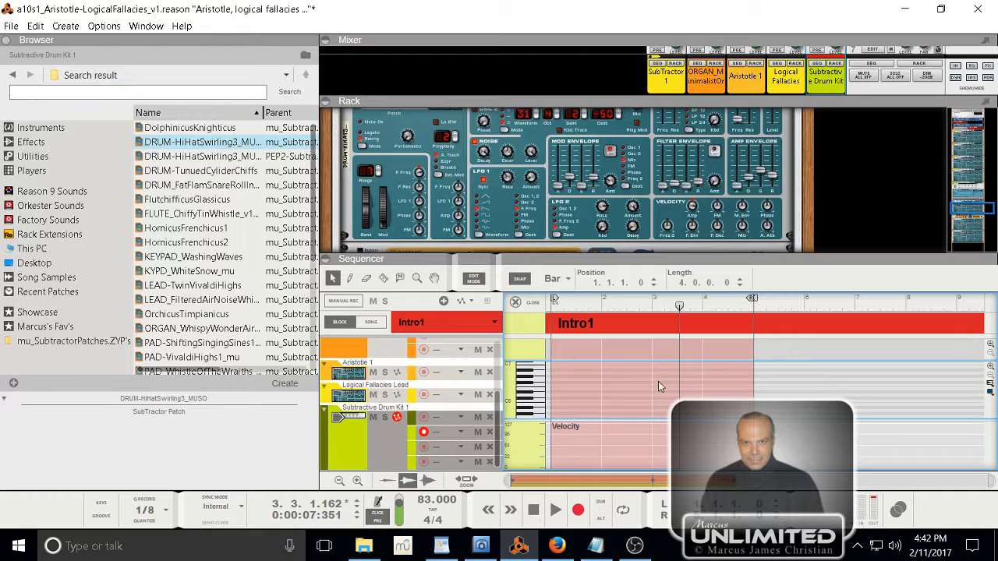
scroll(659, 386, up, 3)
scroll(663, 394, down, 7)
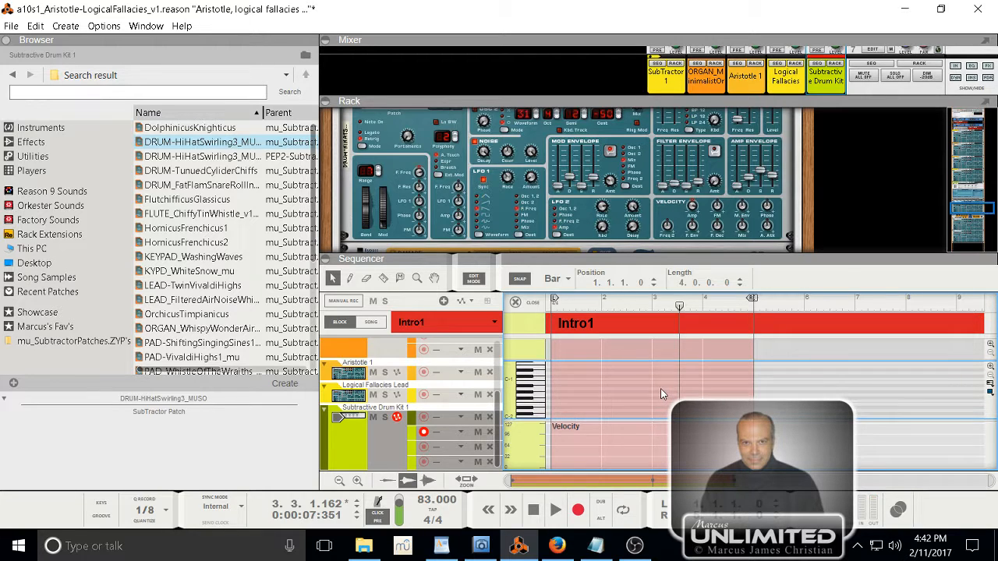
click(448, 437)
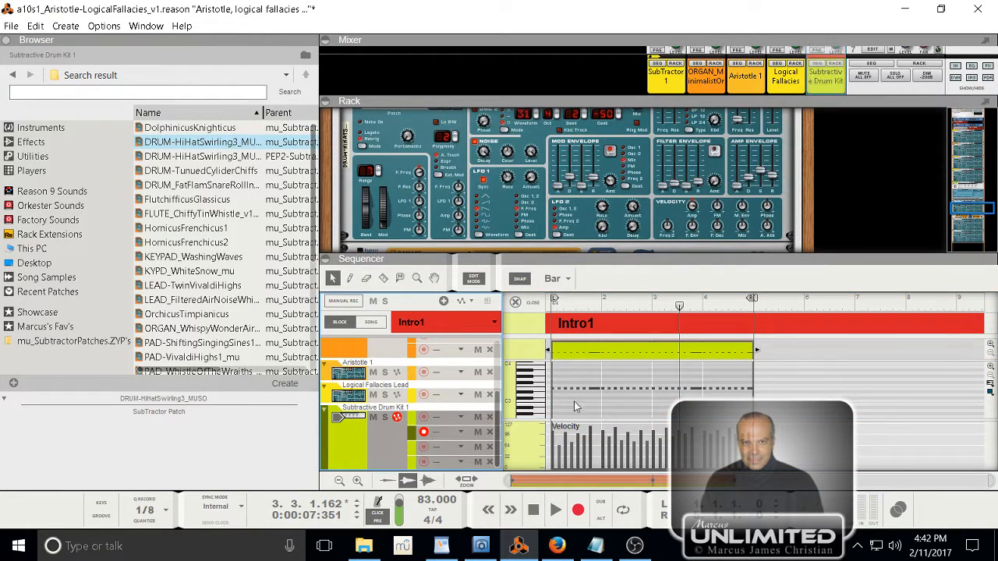
click(628, 355)
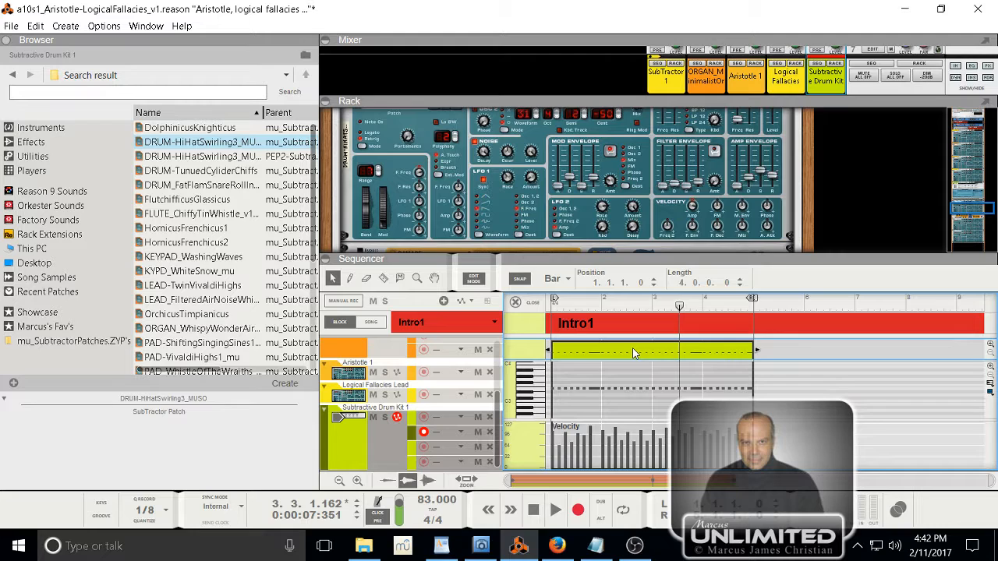
key(Delete)
key(KP_0)
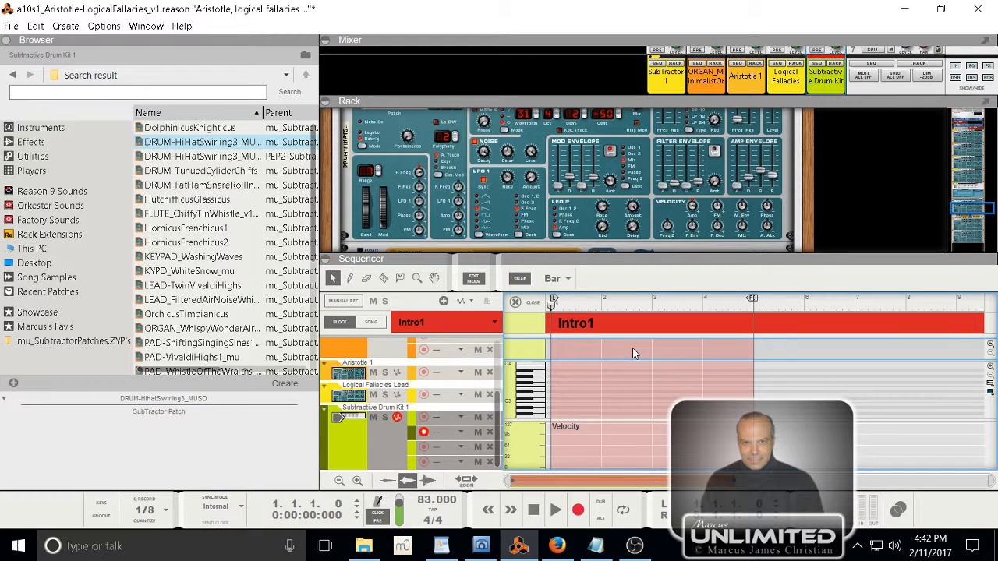
key(KP_Multiply)
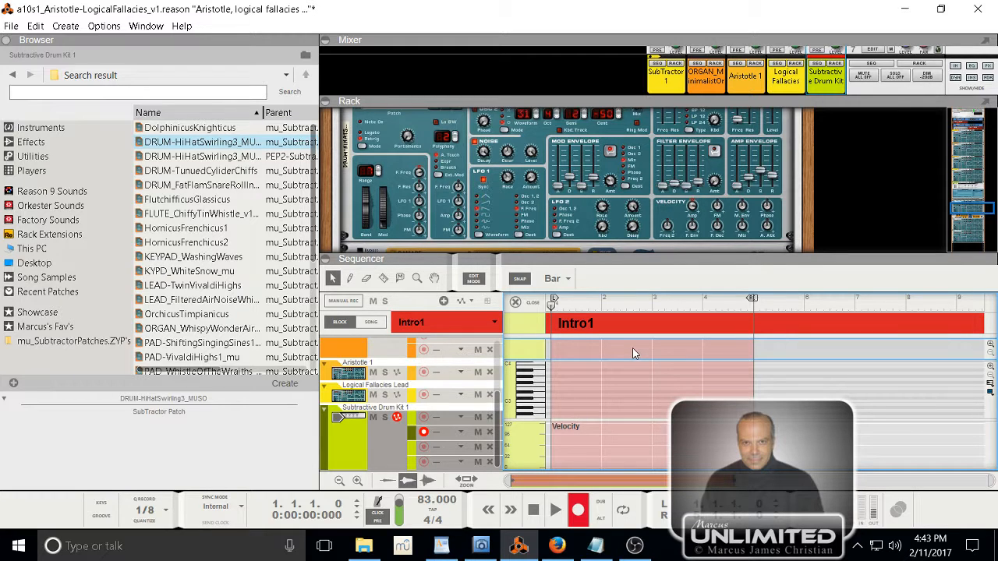
key(space)
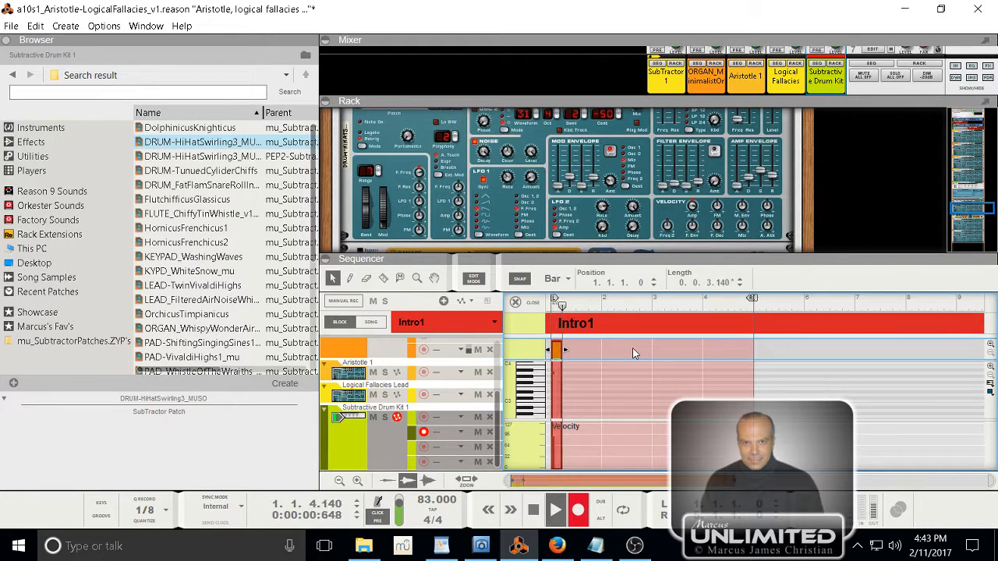
key(space)
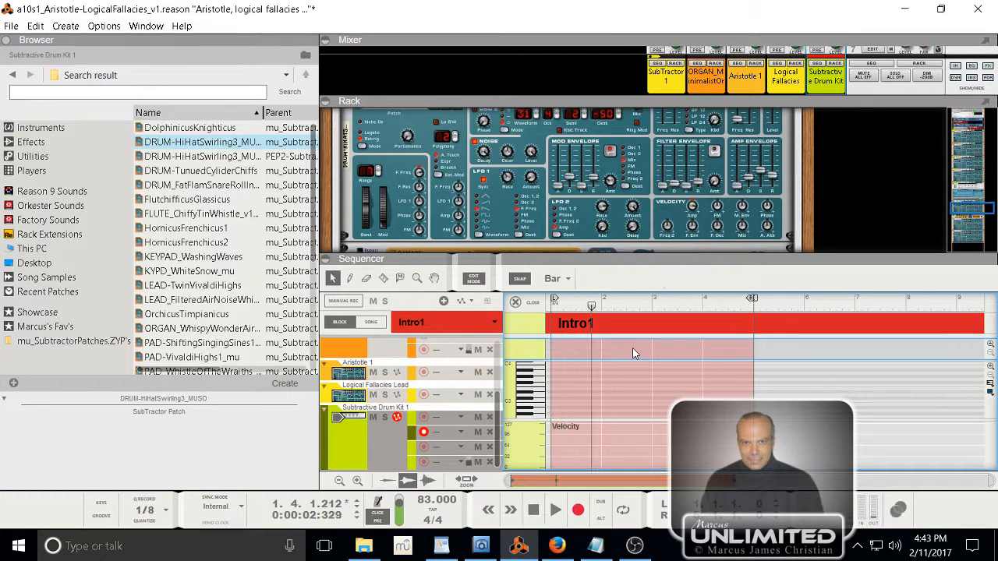
- Record a four-bar hi-hat pattern from the start of the Intro1 block into the drum kit track's armed lane
key(KP_0)
key(KP_Multiply)
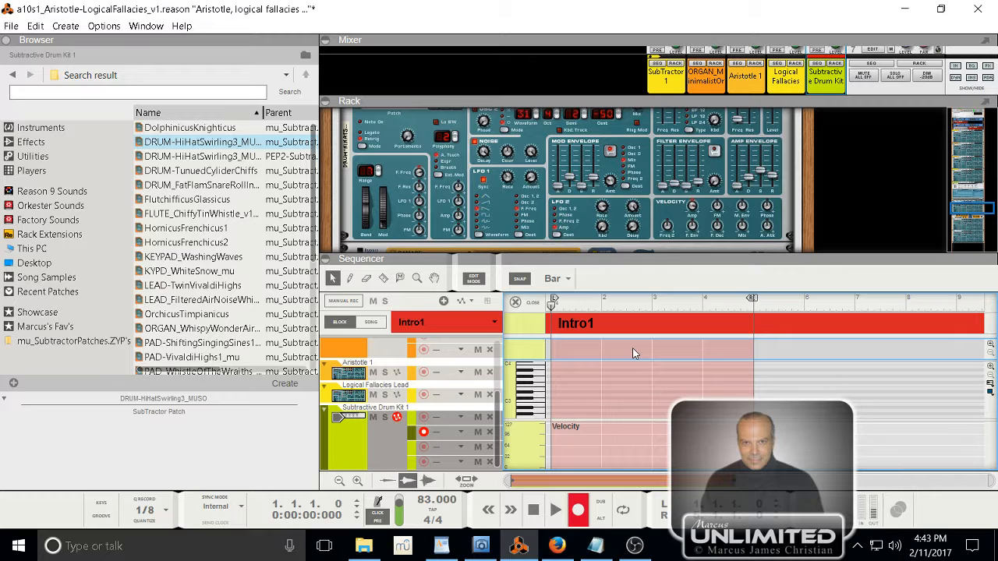
key(space)
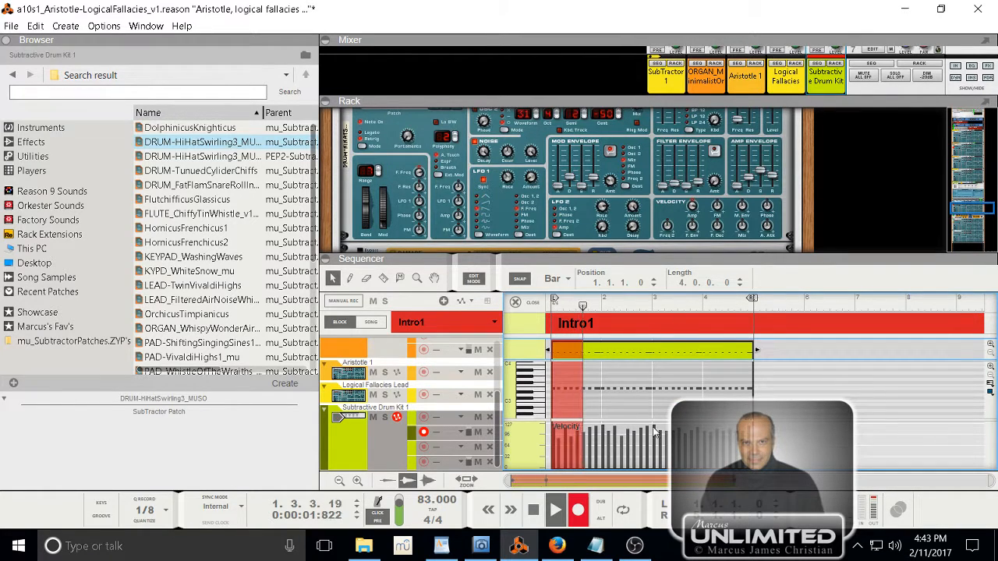
key(space)
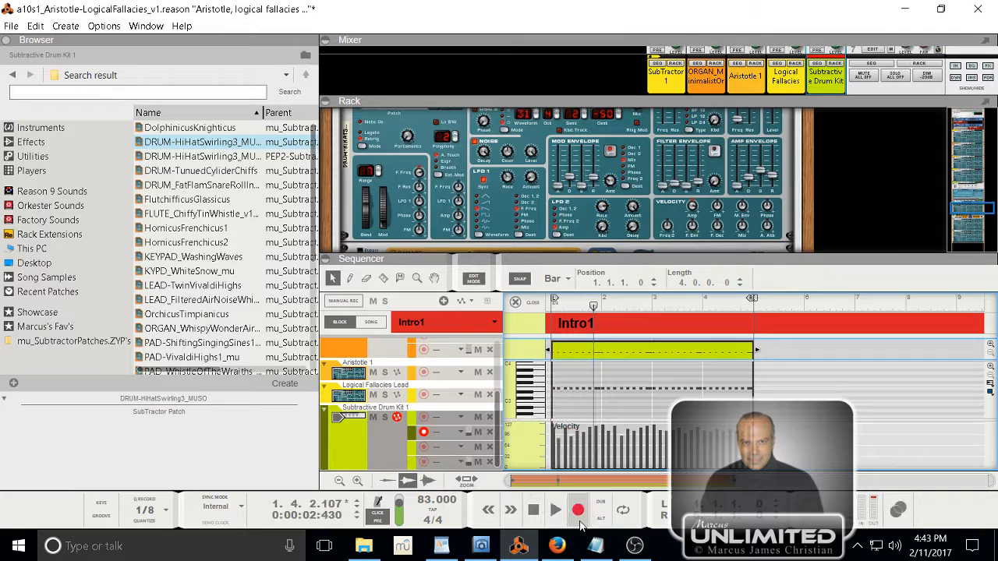
- Quantize the recorded hi-hat clip and play the Intro1 block back from the start
right_click(646, 353)
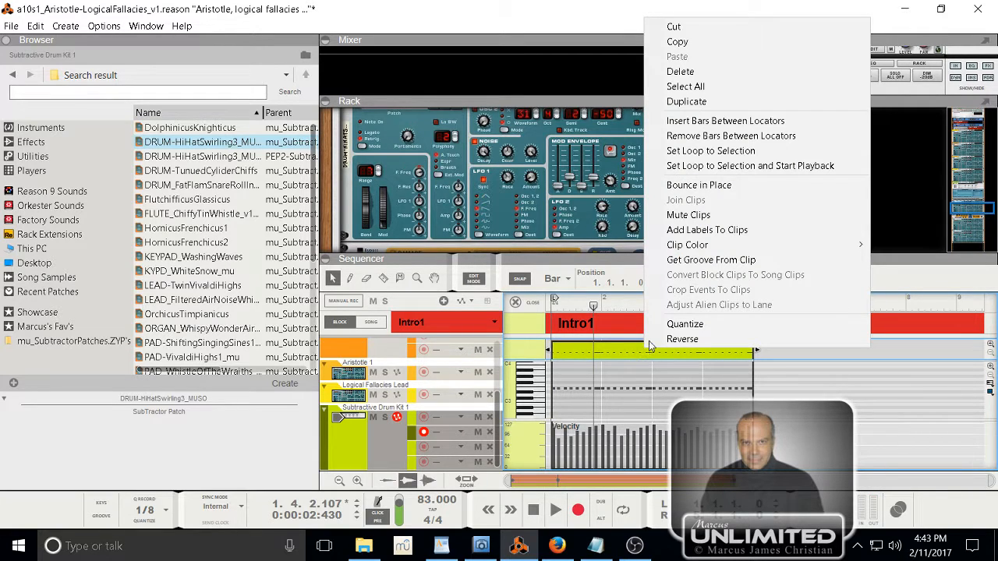
click(663, 325)
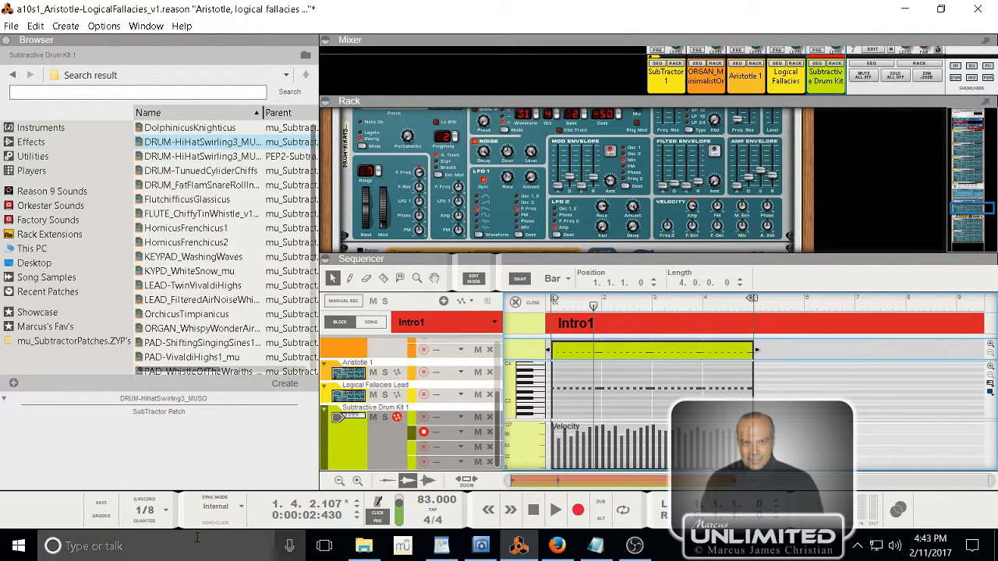
click(840, 386)
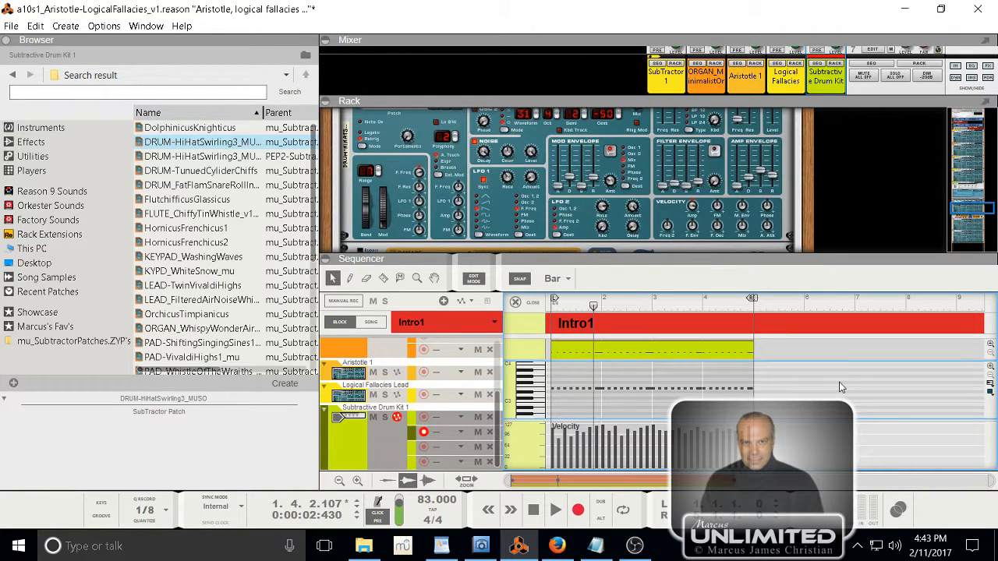
key(shift+Return)
key(space)
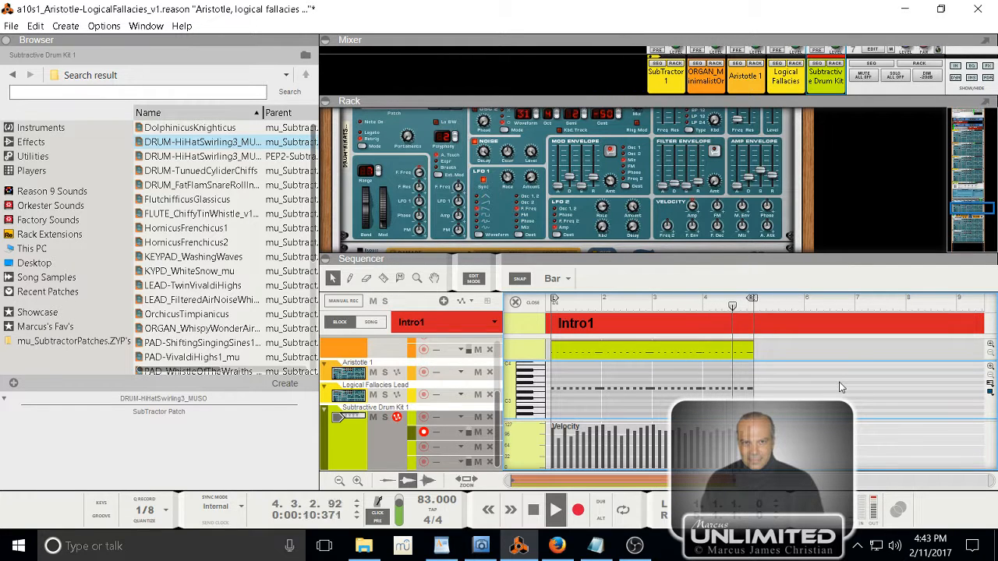
click(533, 513)
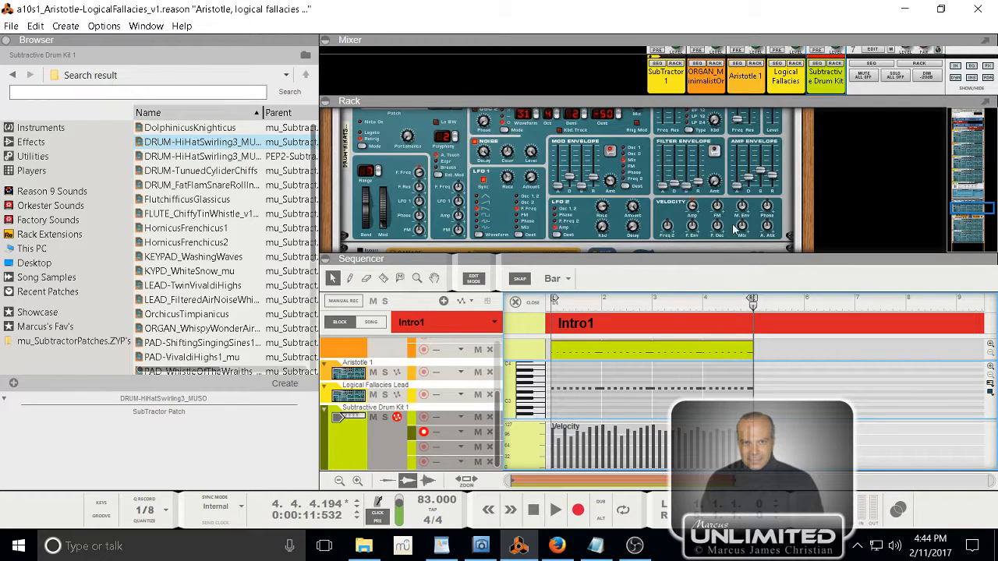
- Examine the drum kit's key mapping and the rack order of Line Mixer 1, the SubTractors and the Scream 4
scroll(716, 199, down, 3)
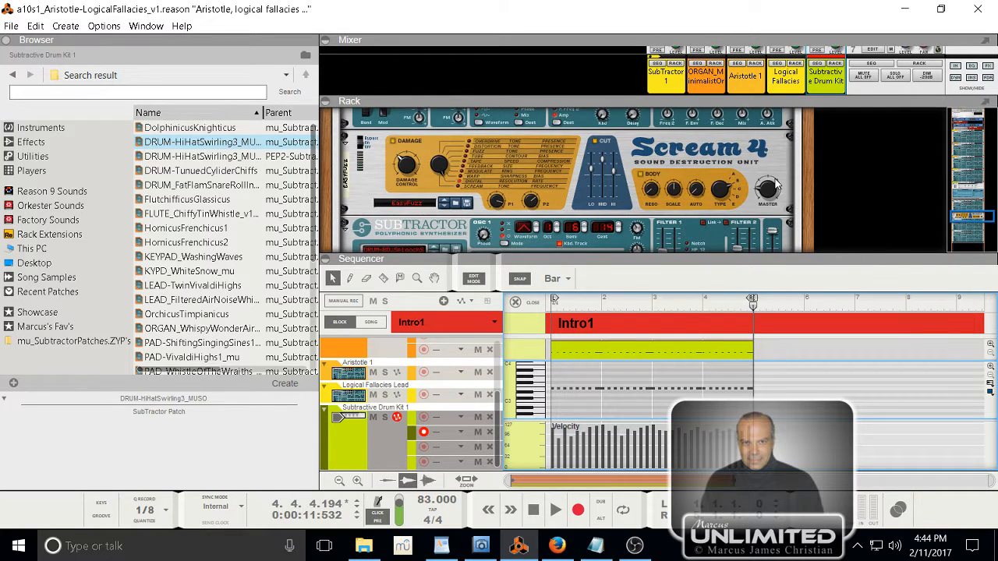
scroll(776, 184, up, 4)
scroll(775, 184, up, 1)
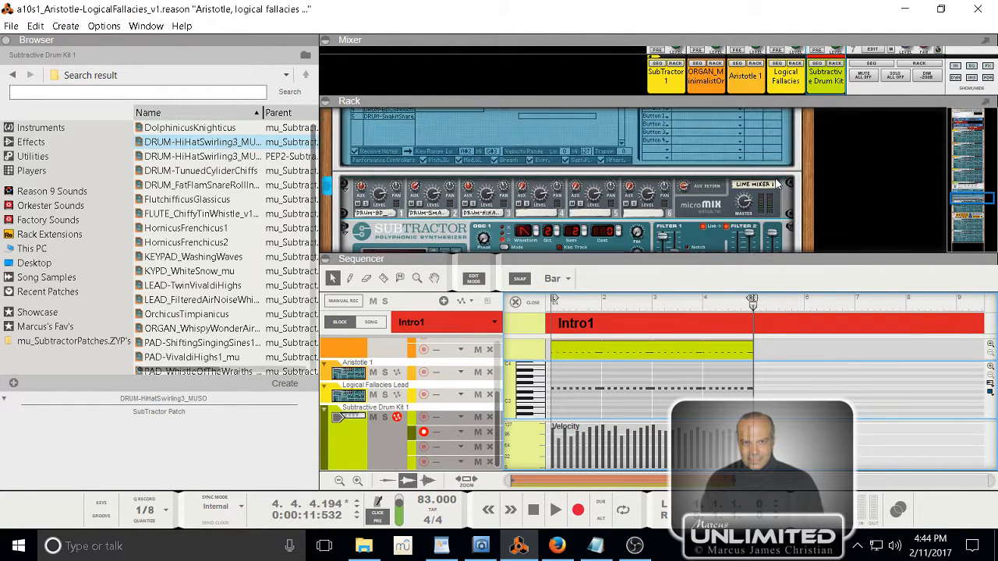
scroll(776, 184, down, 1)
scroll(776, 184, up, 1)
scroll(776, 184, up, 1)
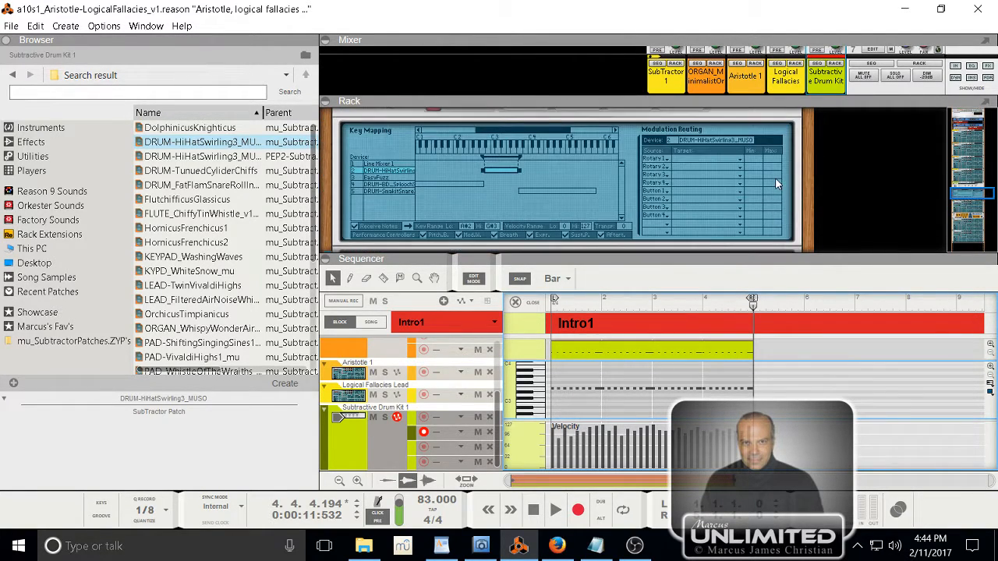
scroll(776, 184, down, 1)
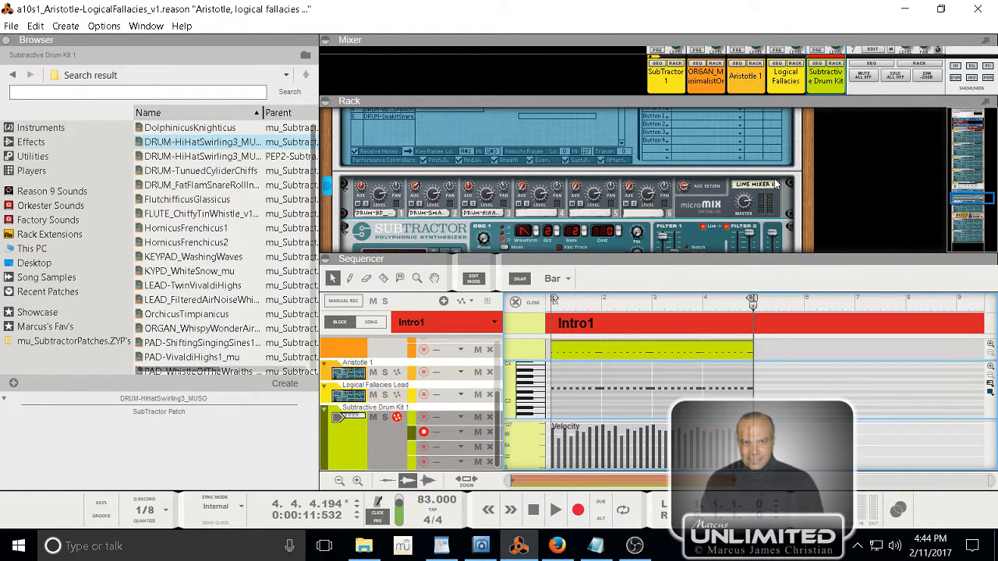
scroll(776, 184, down, 4)
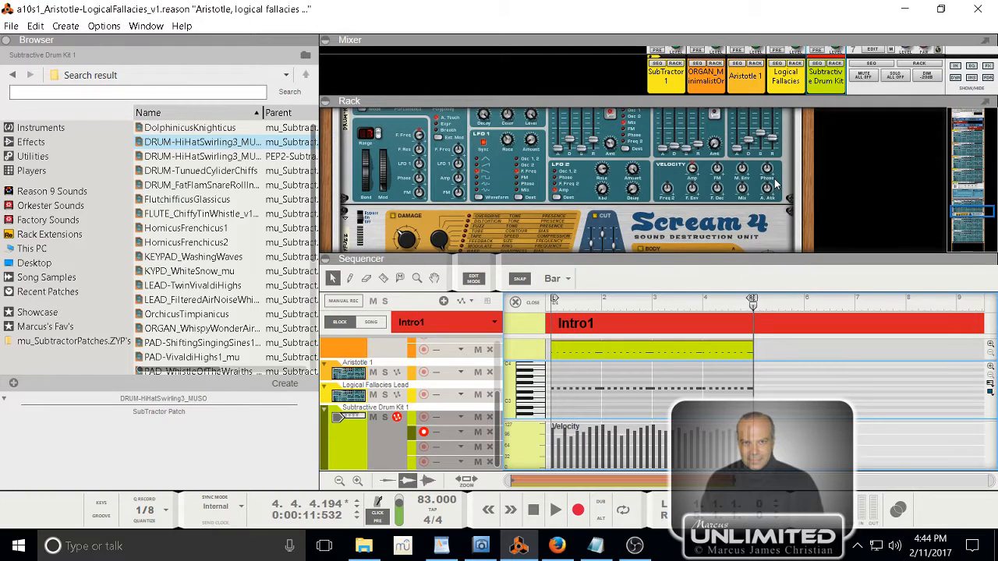
scroll(776, 184, down, 1)
scroll(776, 184, down, 1)
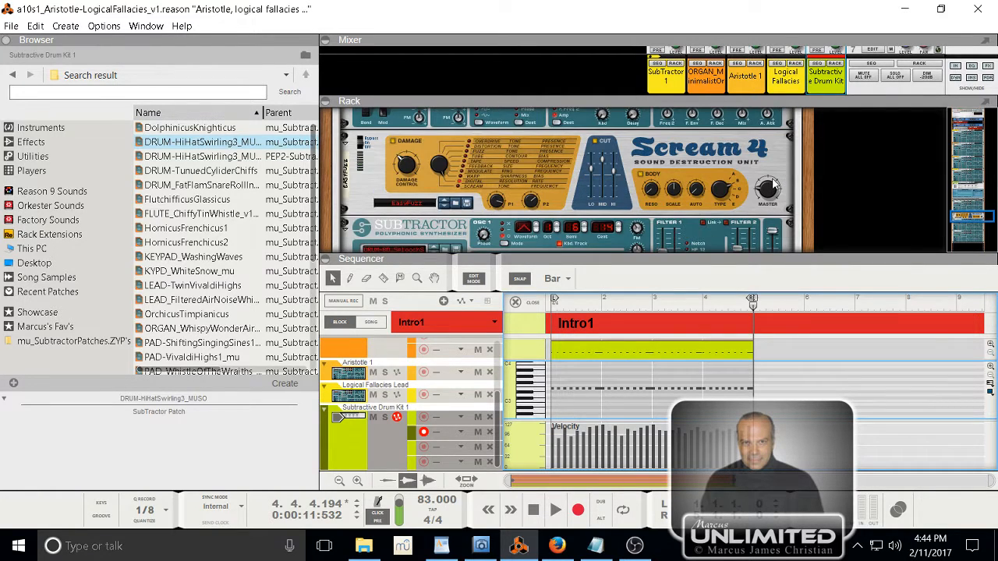
scroll(775, 184, down, 1)
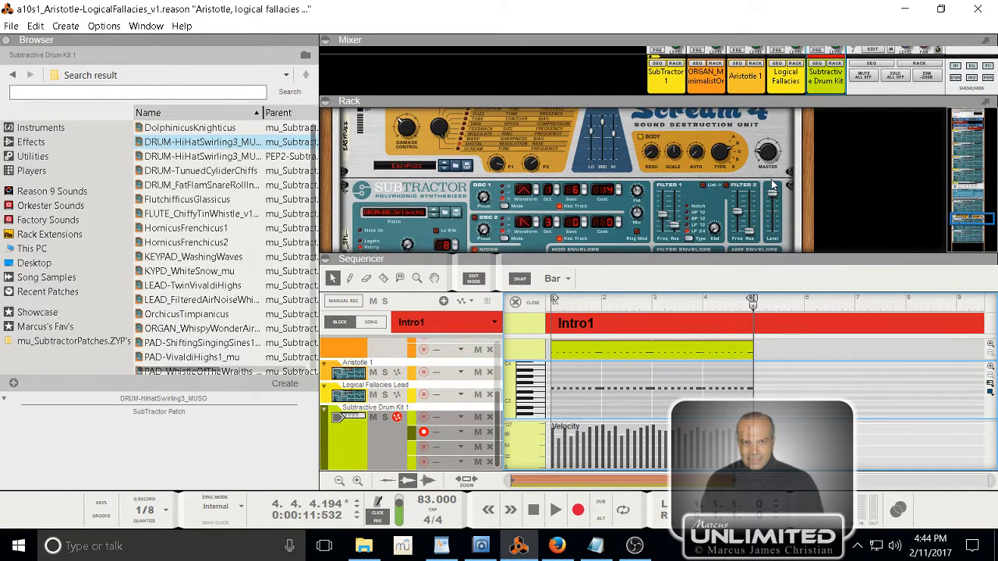
scroll(773, 185, up, 2)
scroll(772, 184, up, 4)
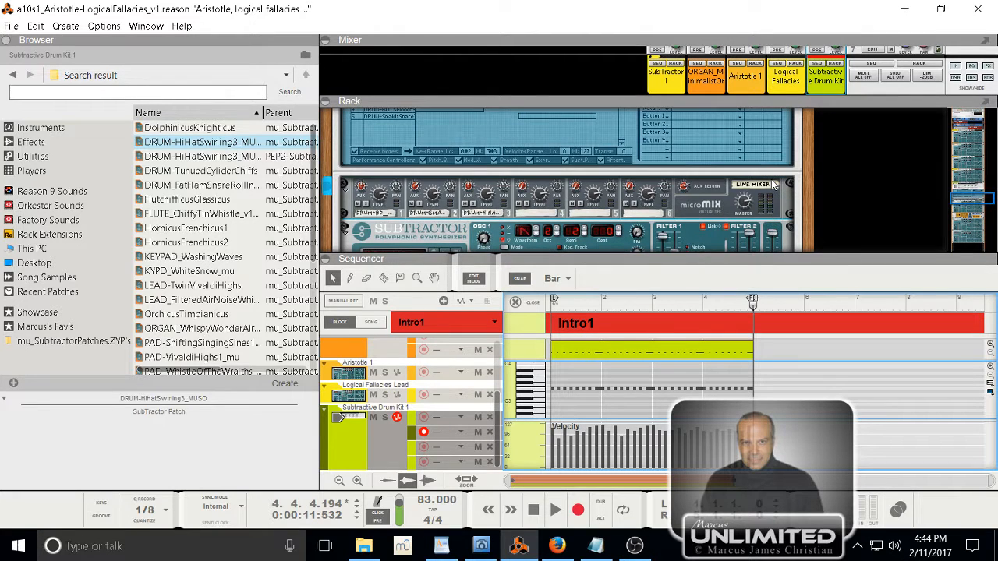
- Move the Scream 4 EasyFuzz unit in the rack to directly below Line Mixer 1, above the hi-hat SubTractor
scroll(774, 185, down, 5)
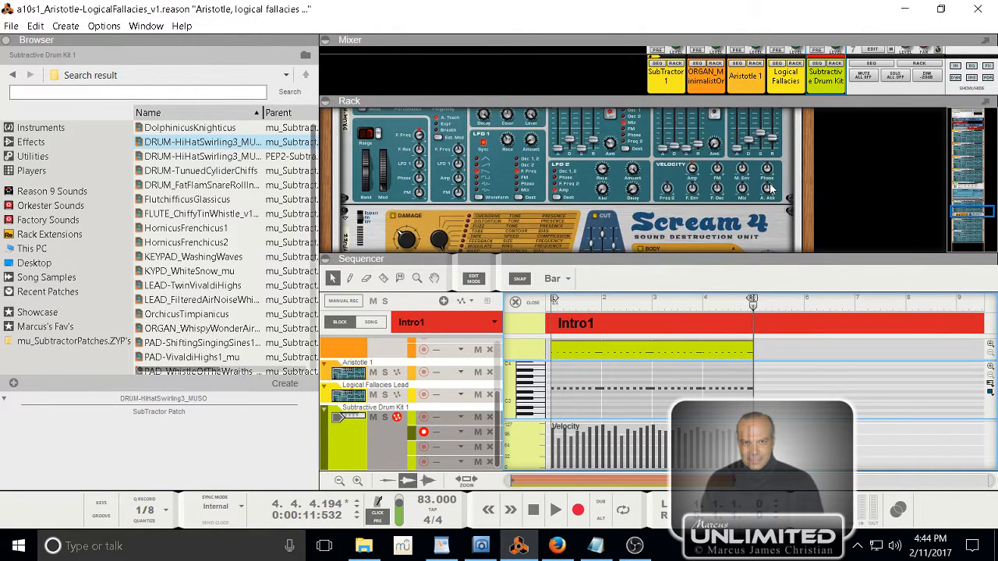
scroll(771, 188, down, 2)
scroll(772, 195, up, 2)
scroll(782, 217, down, 1)
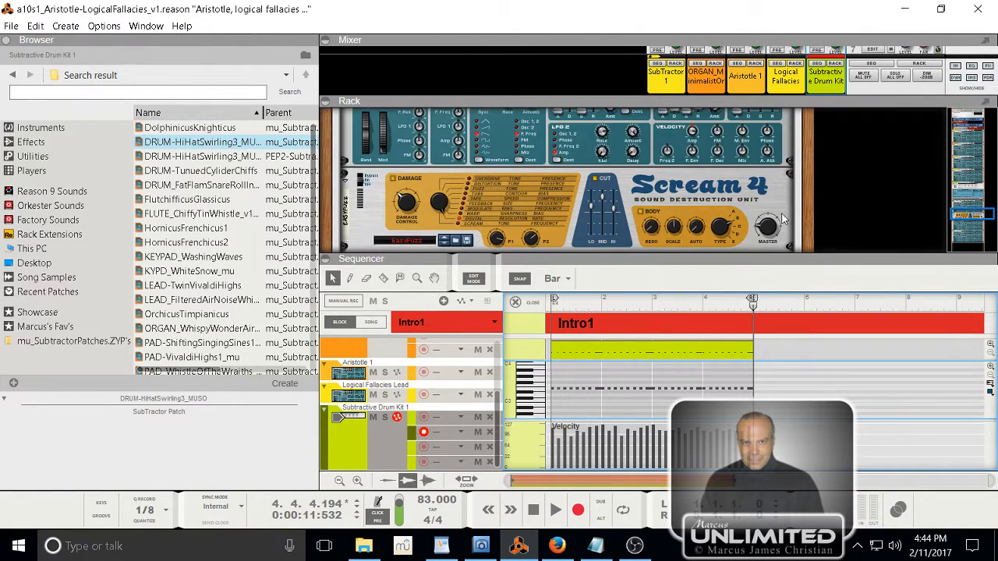
click(779, 197)
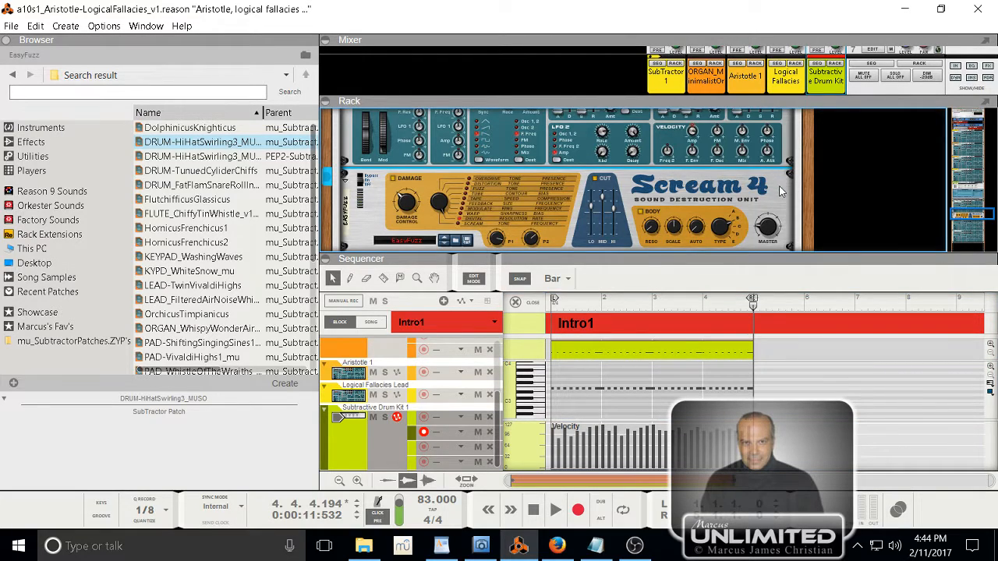
drag(782, 191, 785, 164)
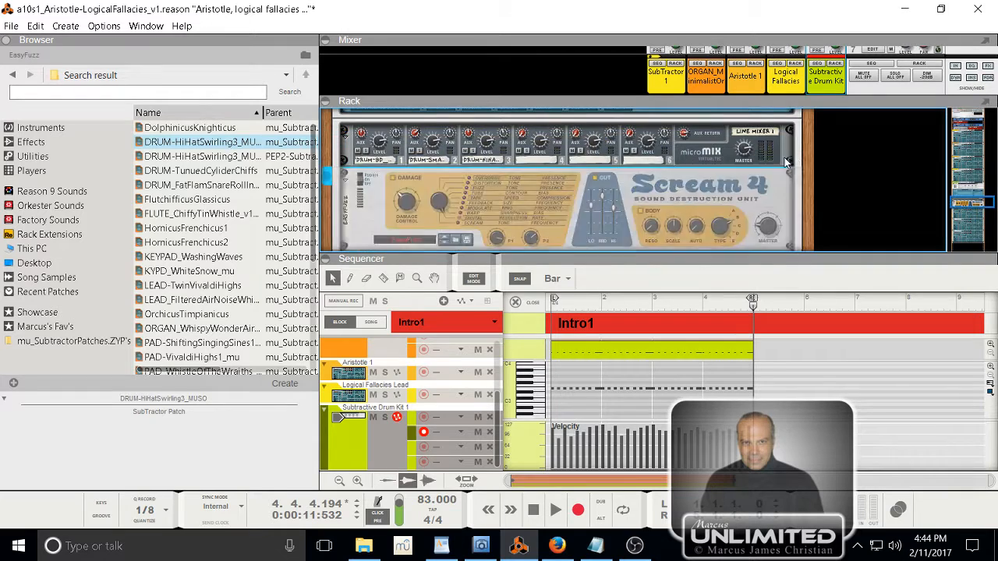
- Check the reordered drum kit devices, their key mapping and the Line Mixer 1 channel labels
scroll(785, 163, down, 5)
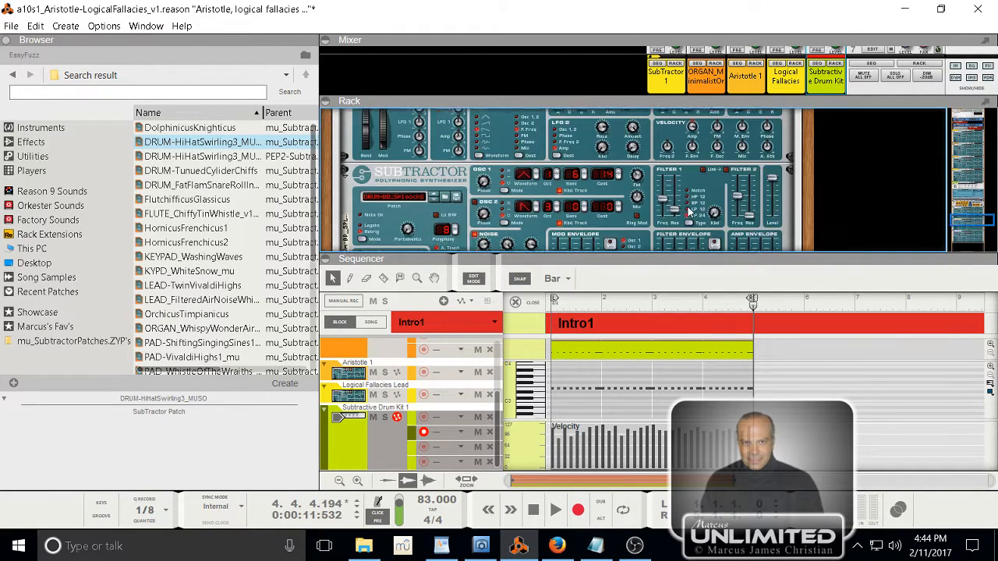
scroll(689, 212, up, 1)
scroll(686, 211, up, 6)
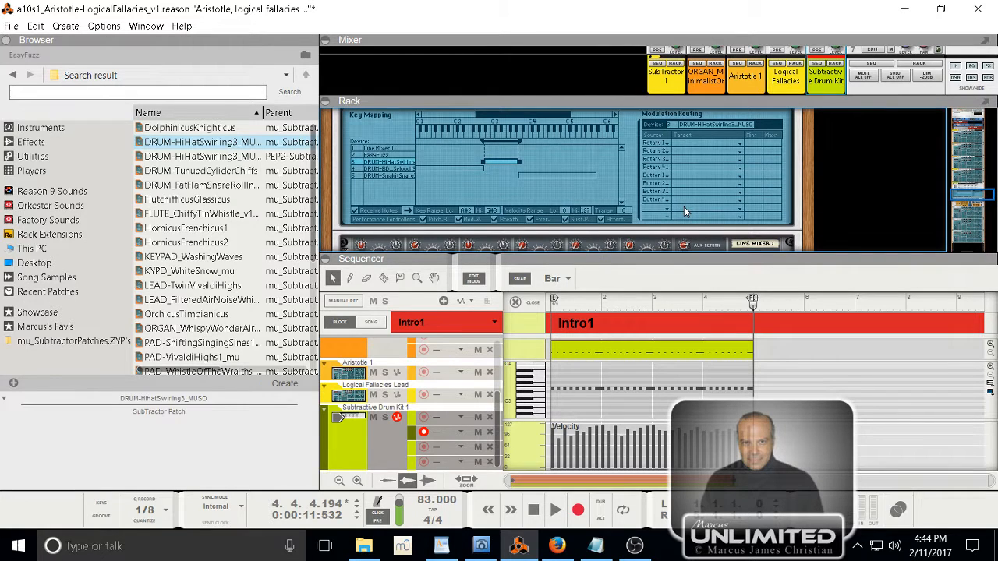
scroll(635, 230, up, 2)
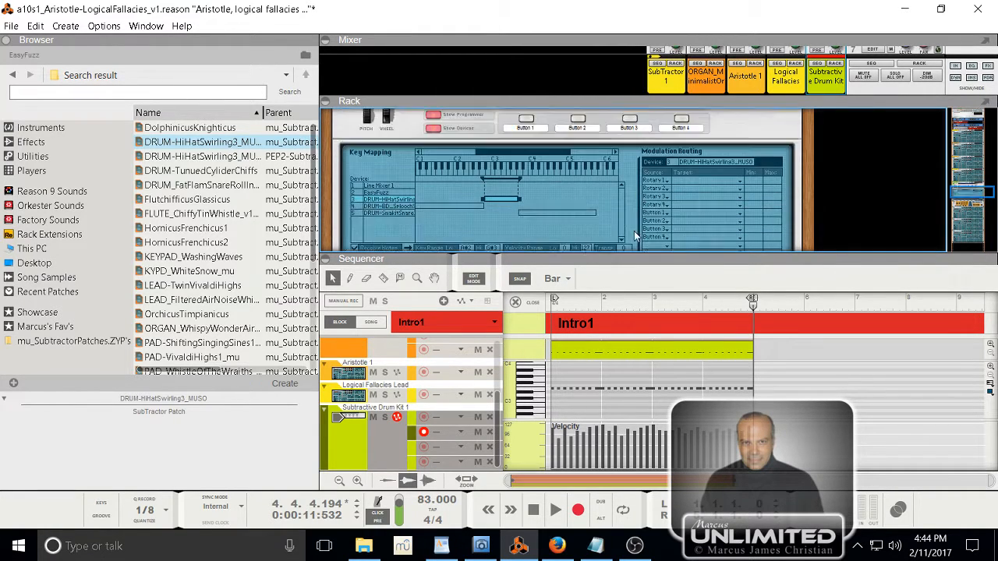
scroll(634, 230, down, 3)
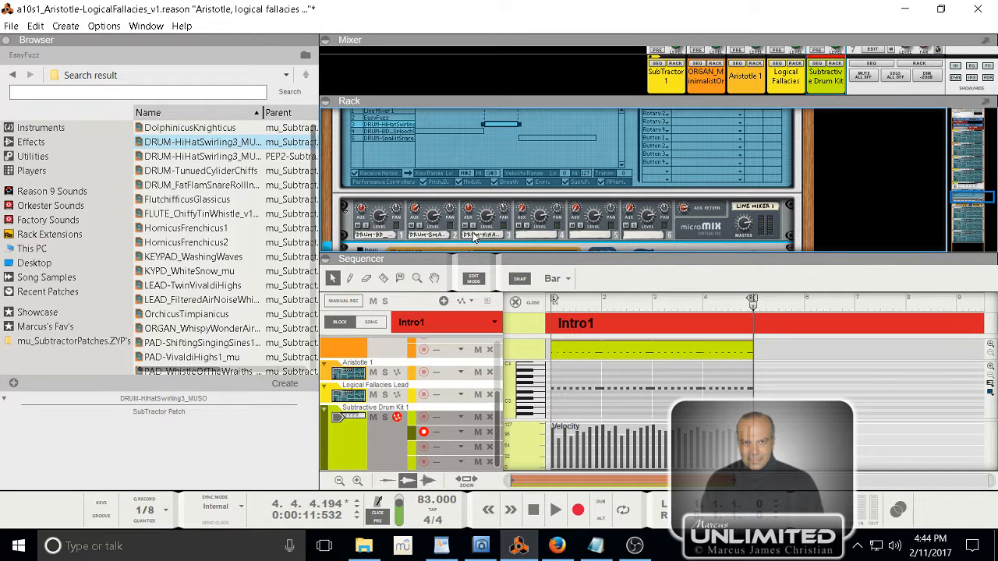
scroll(488, 242, up, 6)
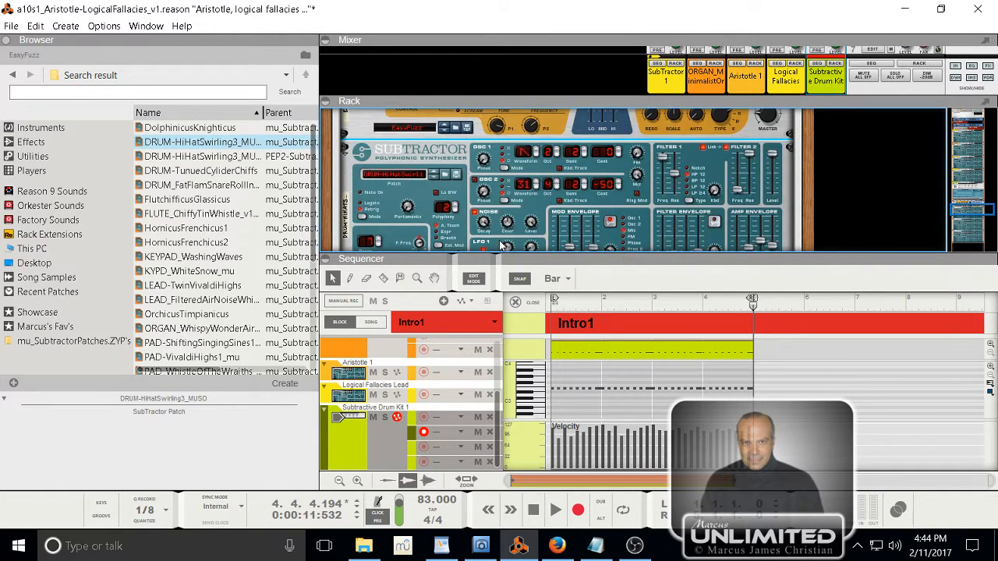
- Move the DRUM-BD_SploochStep1 SubTractor in the rack to directly below the Scream 4, above the hi-hat SubTractor
scroll(499, 245, down, 3)
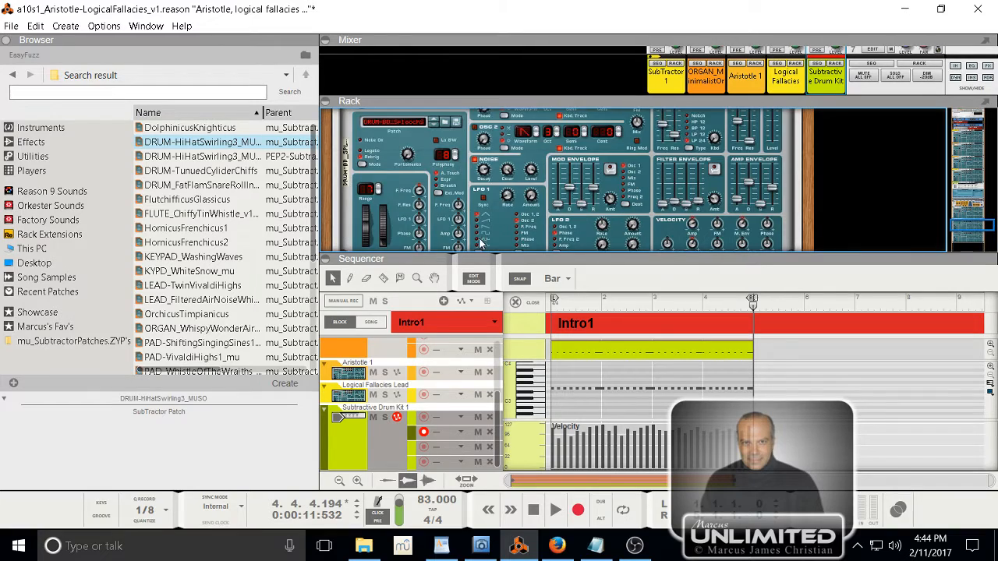
scroll(377, 178, up, 2)
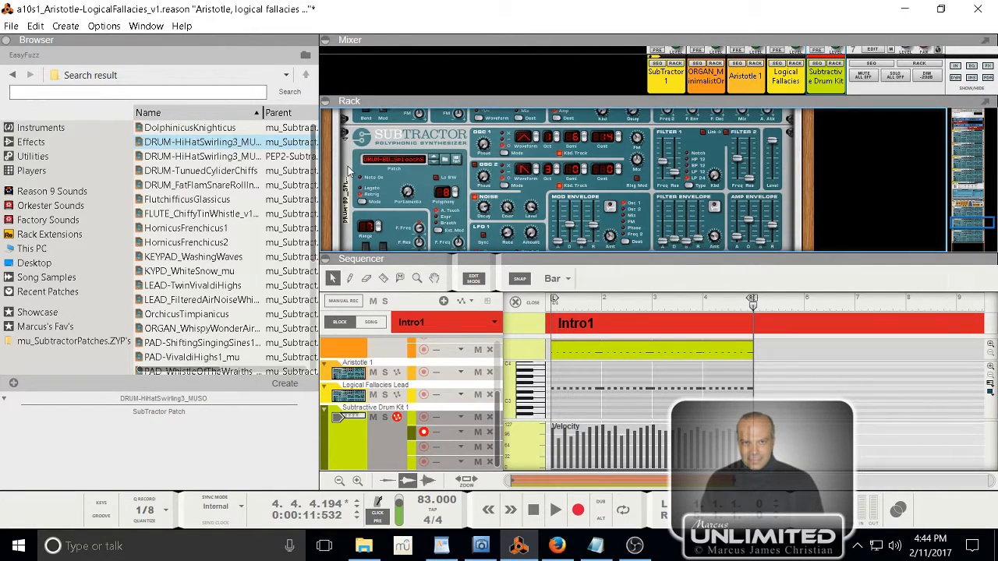
scroll(359, 160, up, 6)
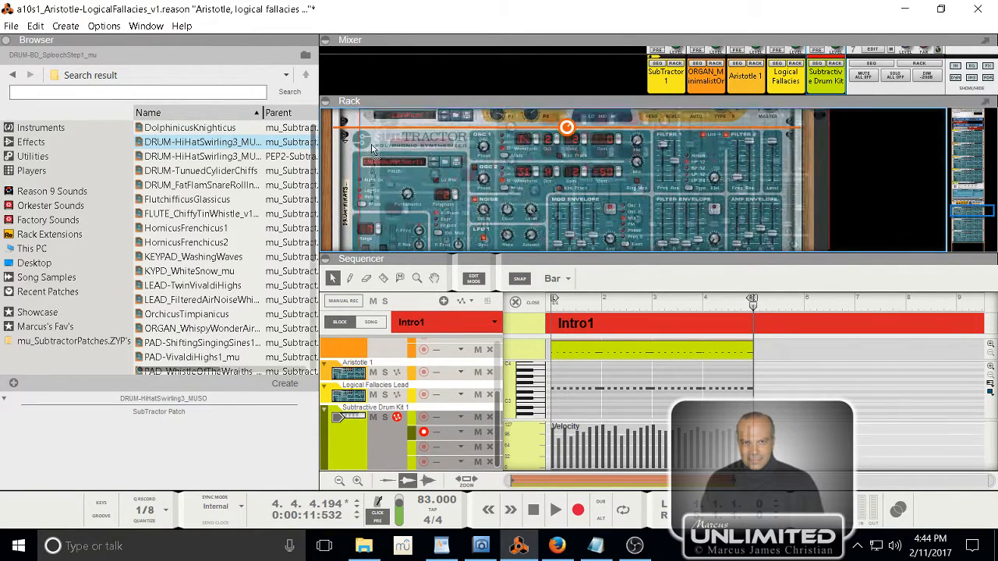
scroll(372, 148, up, 5)
scroll(375, 191, down, 4)
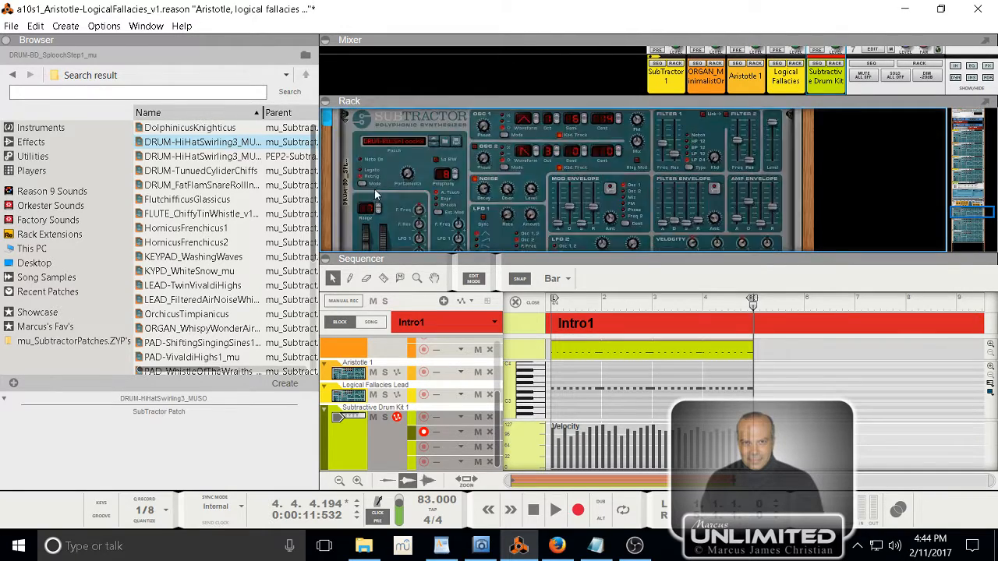
- Move the DRUM-SmakitSnare1 SubTractor in the rack to between the bass drum and hi-hat SubTractors
scroll(377, 187, down, 3)
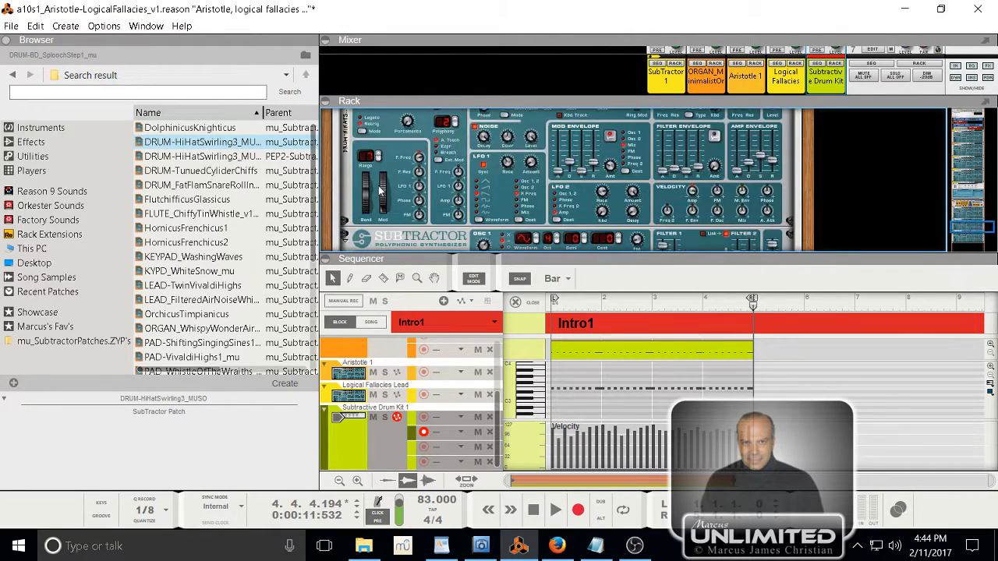
scroll(378, 190, down, 2)
scroll(378, 189, up, 2)
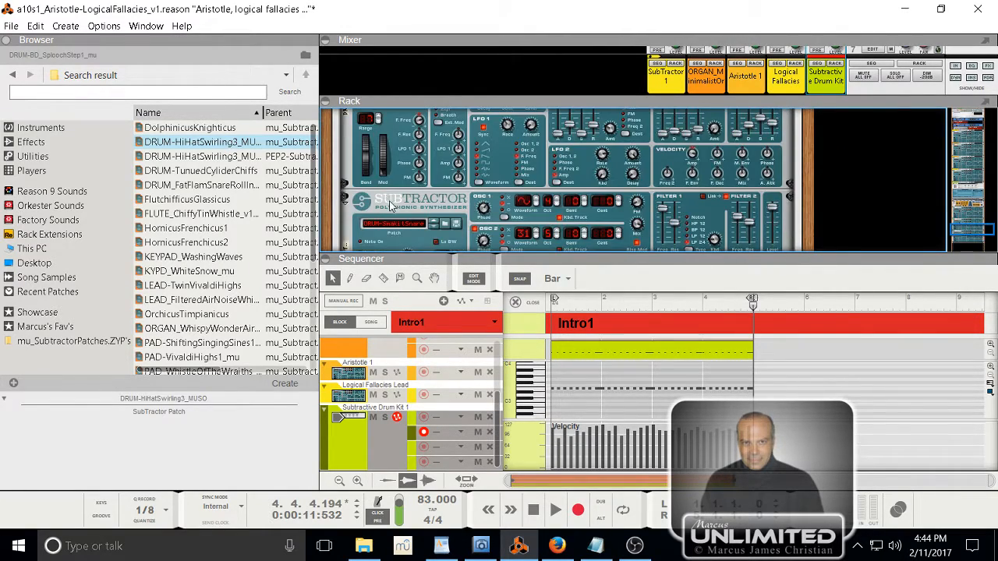
drag(377, 119, 400, 164)
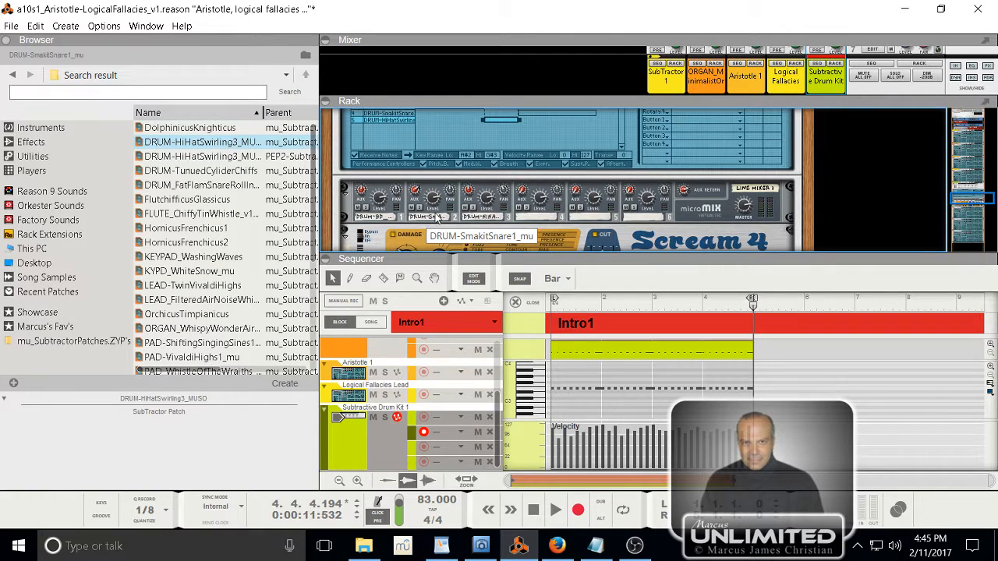
- Check the drum kit's device order against the channel labels on Line Mixer 1
scroll(439, 215, down, 3)
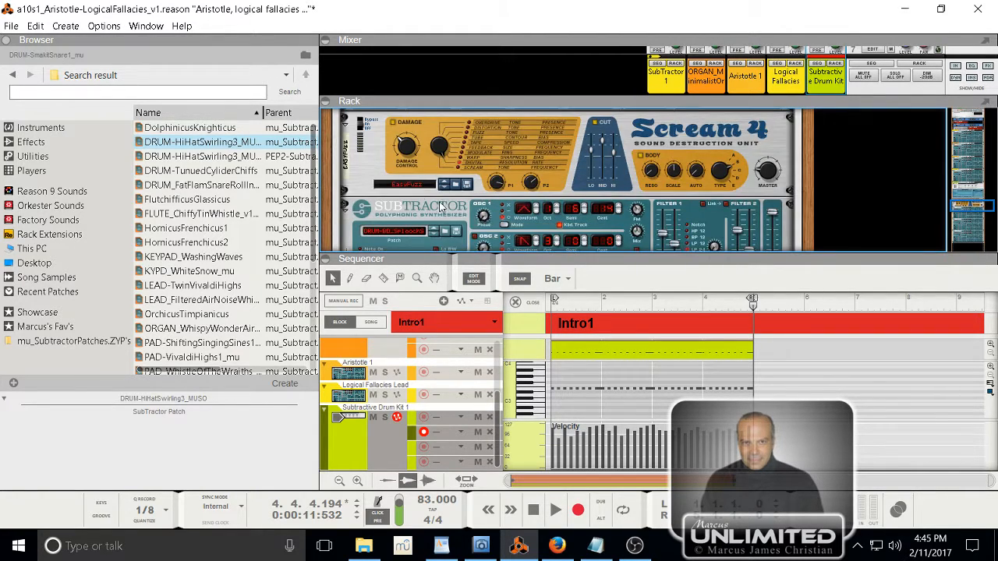
scroll(421, 201, down, 1)
scroll(389, 195, down, 3)
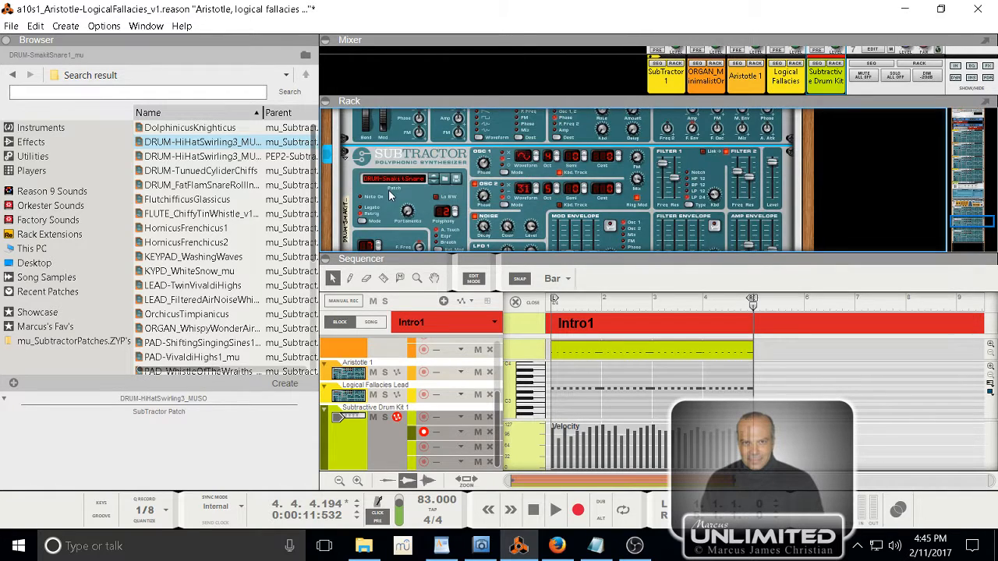
scroll(394, 195, up, 2)
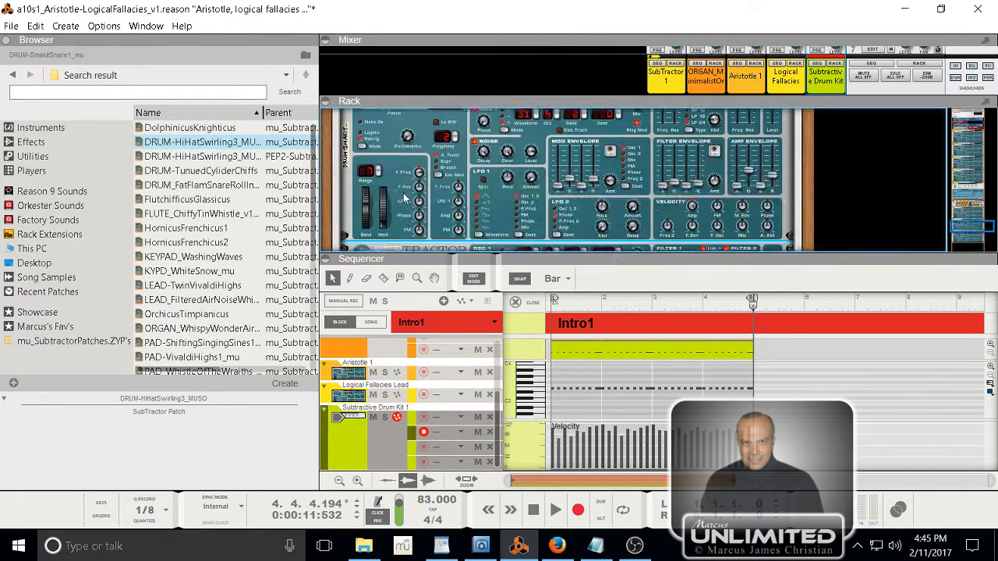
scroll(403, 193, up, 5)
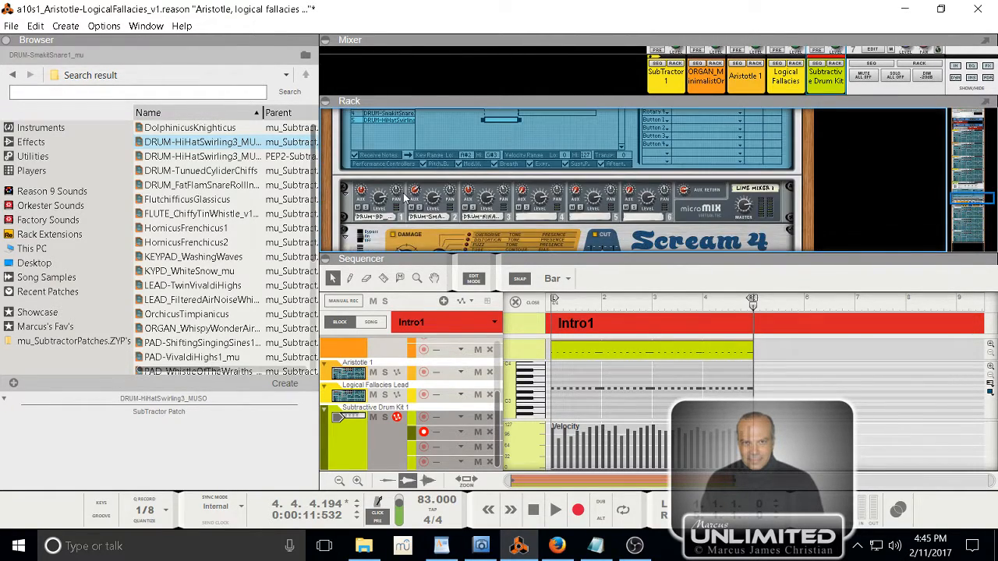
- Raise the Scream 4 EasyFuzz unit's Damage Control to about 99 while the Intro1 block plays, and stop playback
scroll(405, 198, down, 4)
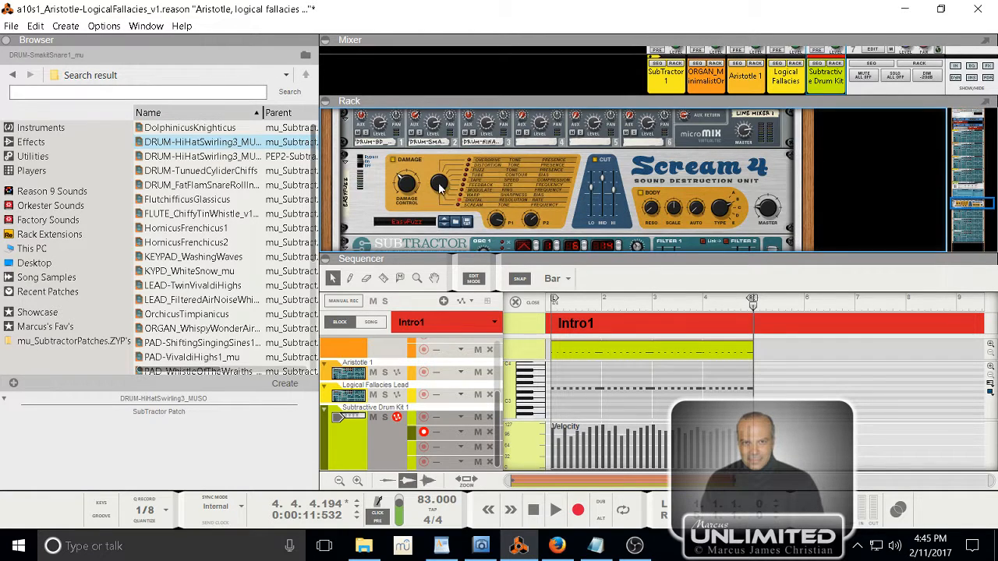
click(404, 187)
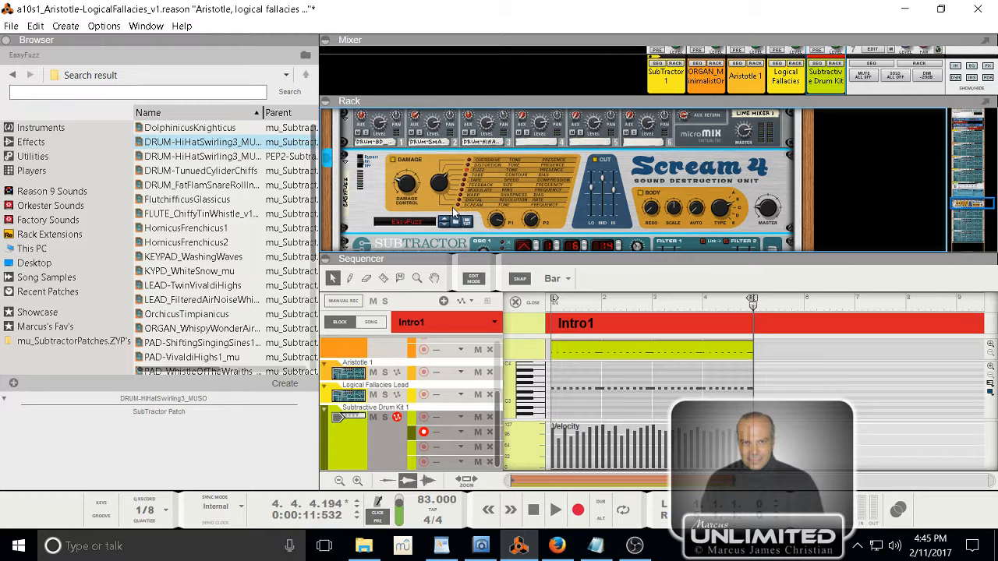
key(KP_0)
key(space)
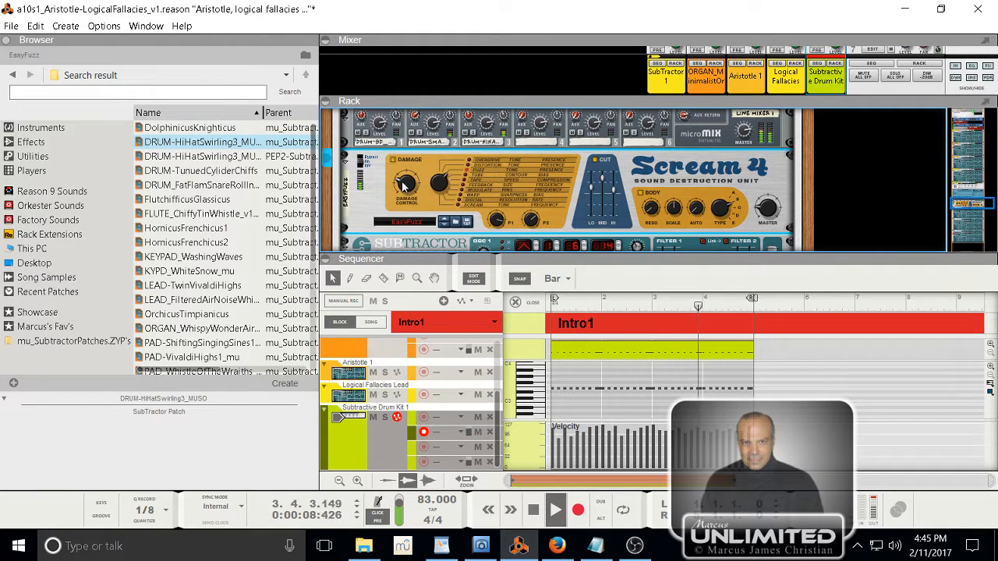
mouse_move(406, 179)
drag(405, 178, 412, 161)
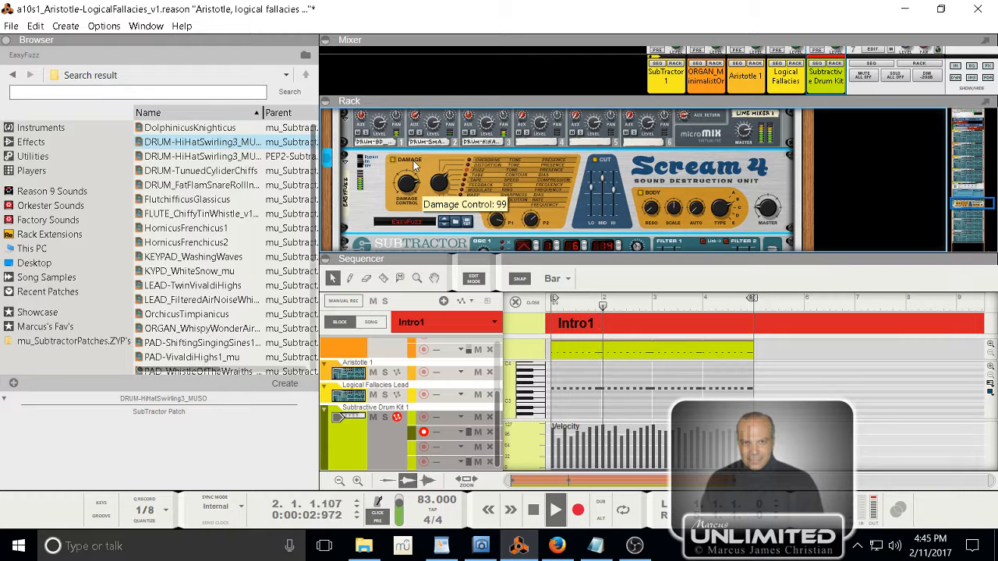
drag(413, 161, 415, 162)
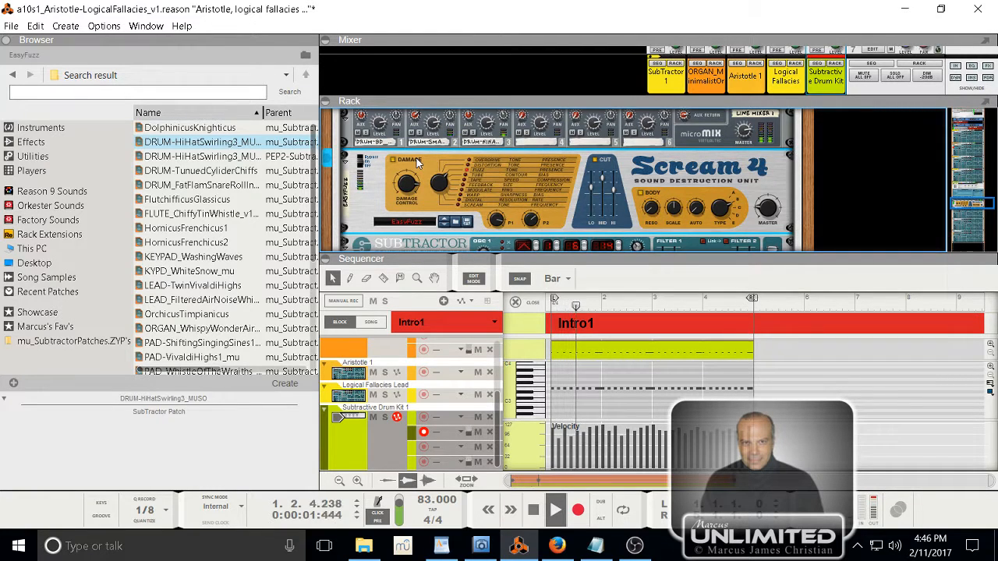
key(space)
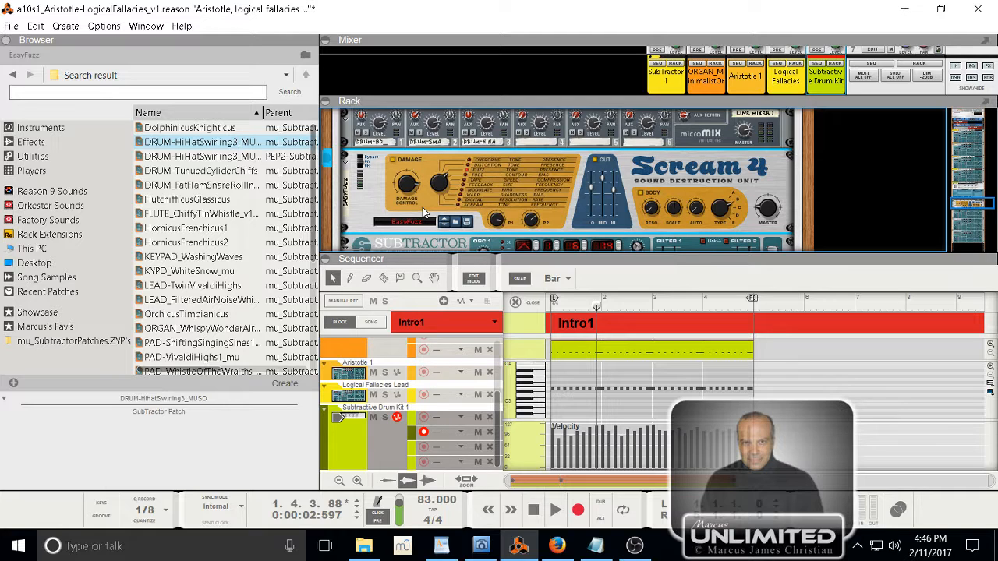
- Return to the start of the Intro1 block, play it through with the fuzzed drum kit, and stop
double_click(532, 508)
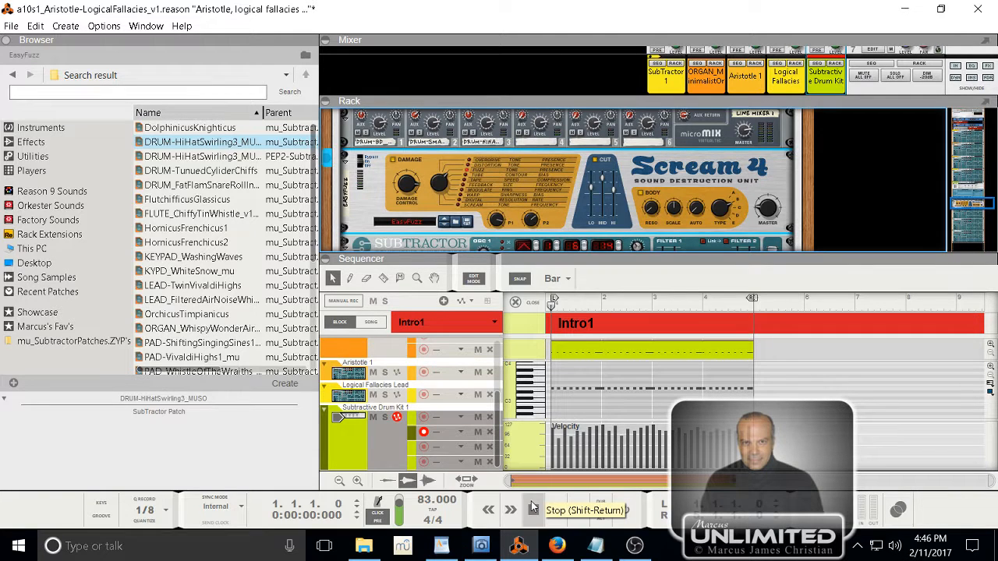
click(533, 509)
key(space)
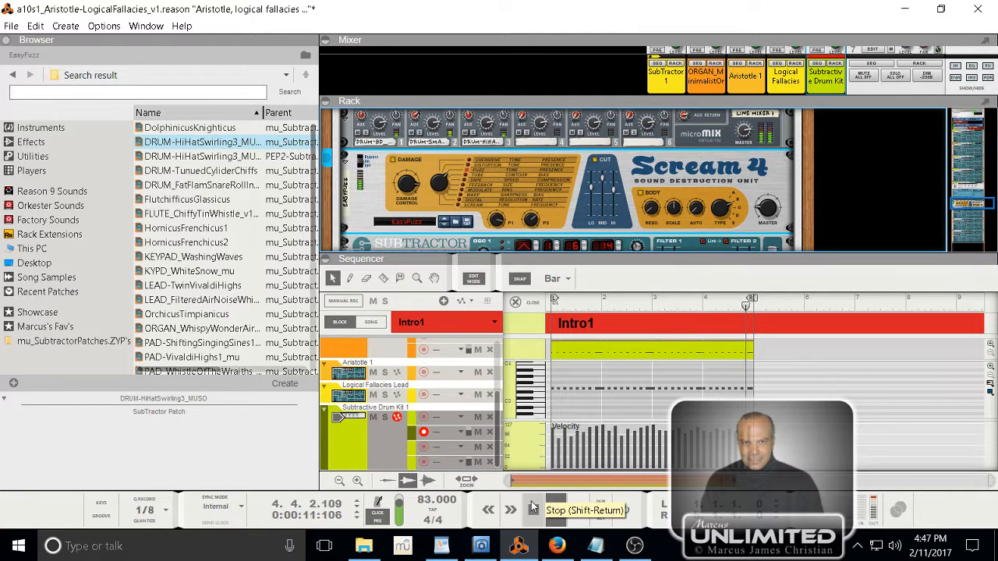
click(533, 508)
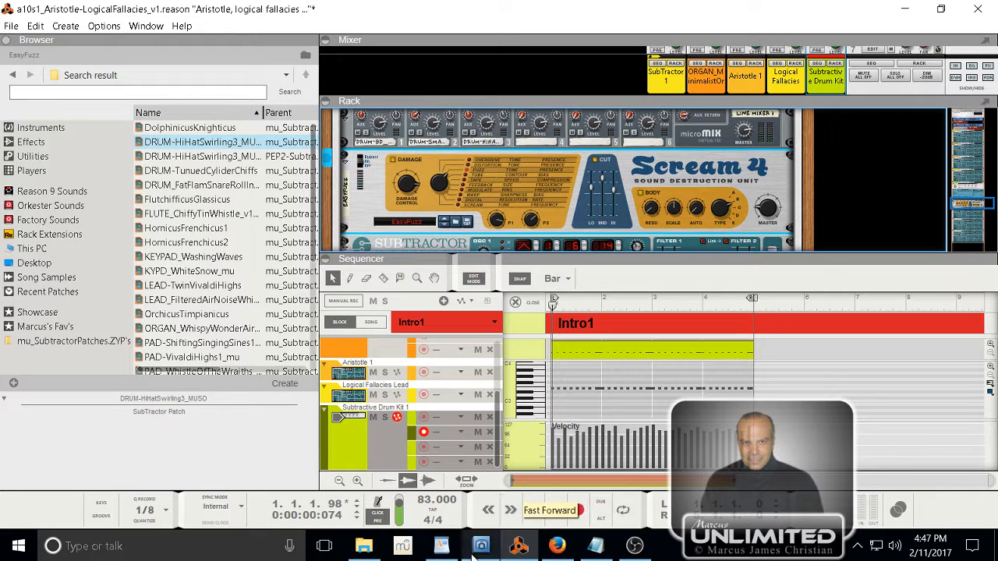
- Consult item 3 of the tutorial series list in the lyrics document, and examine the highlighted sections of the sheet music in Xara
click(443, 550)
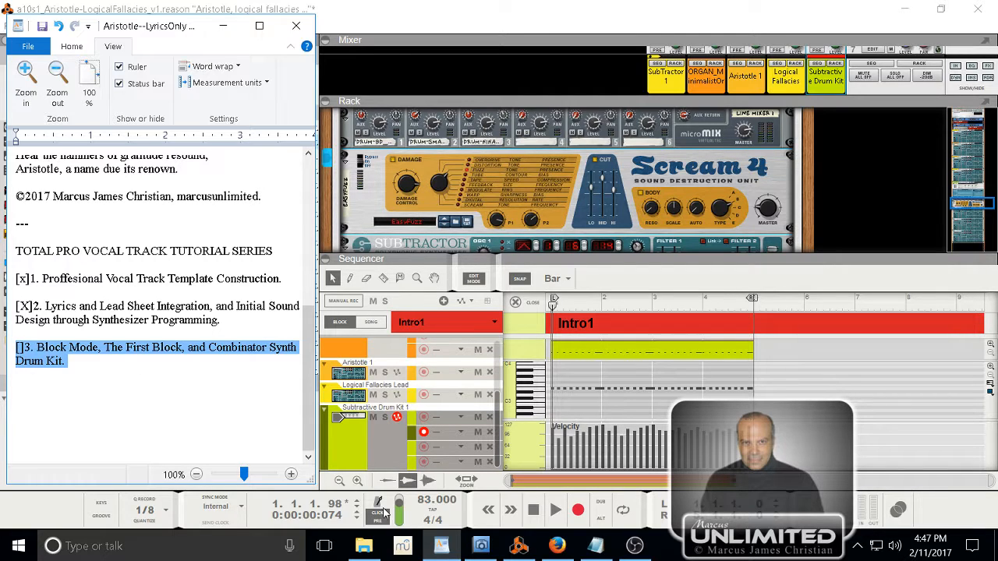
click(489, 550)
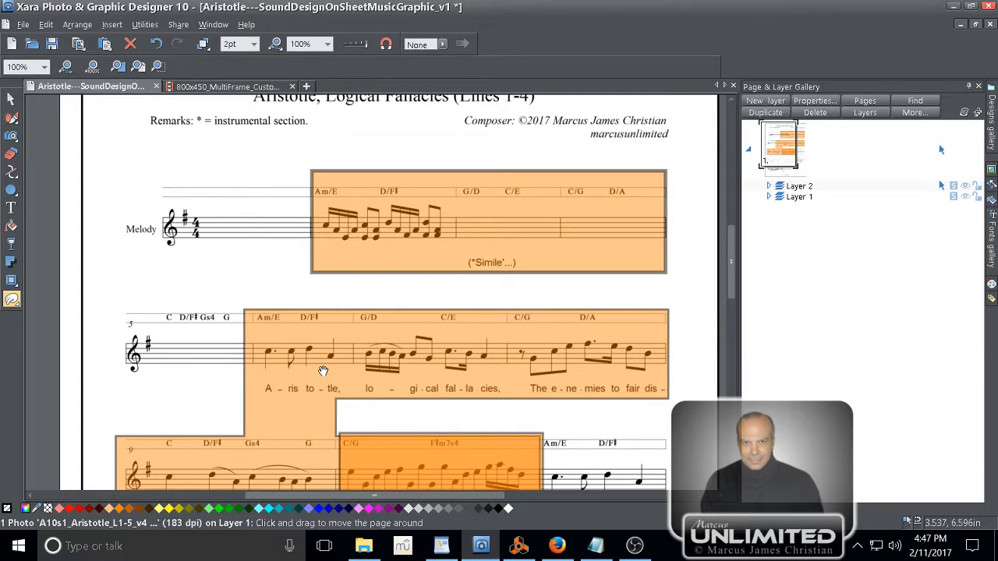
scroll(319, 370, down, 2)
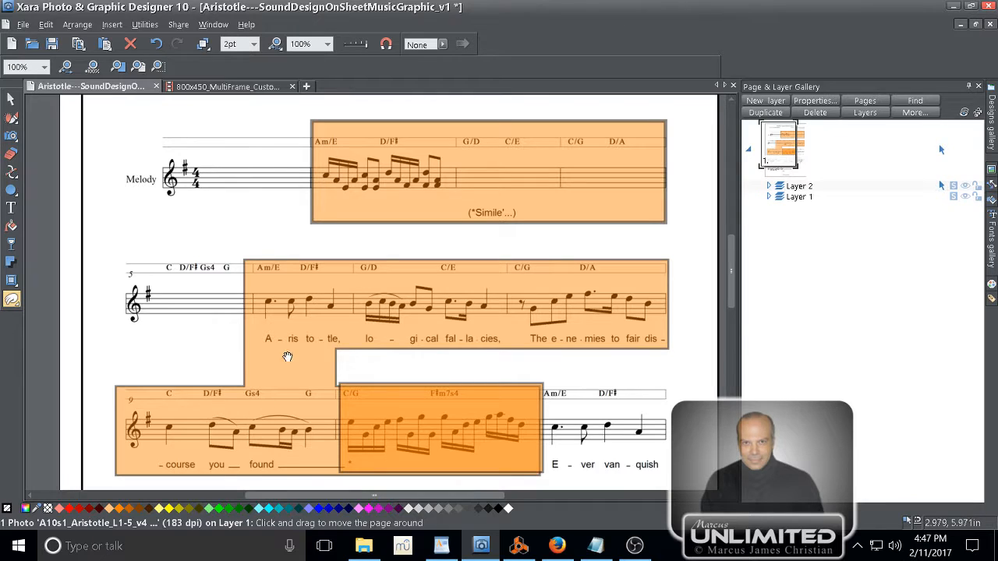
scroll(215, 343, up, 2)
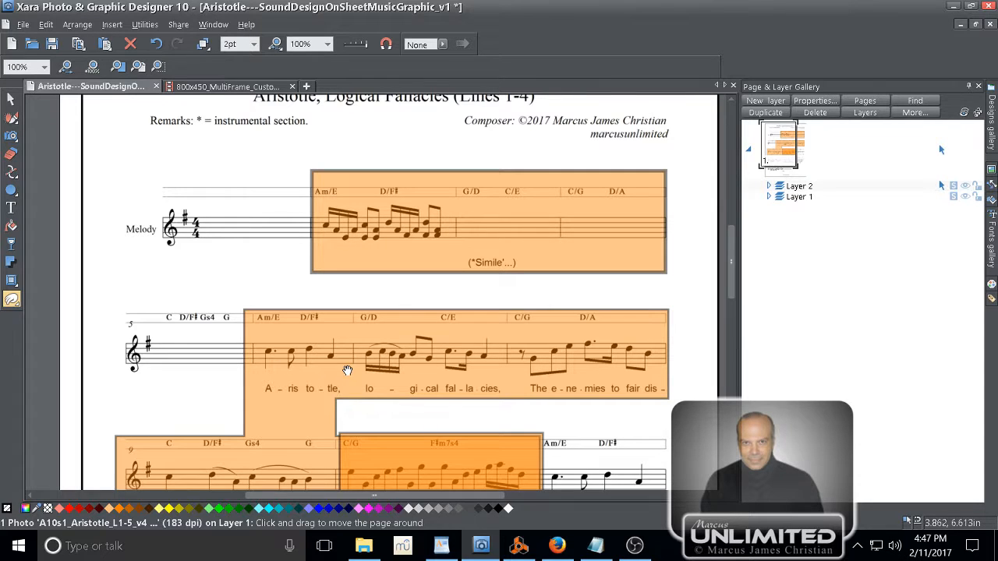
scroll(347, 370, down, 2)
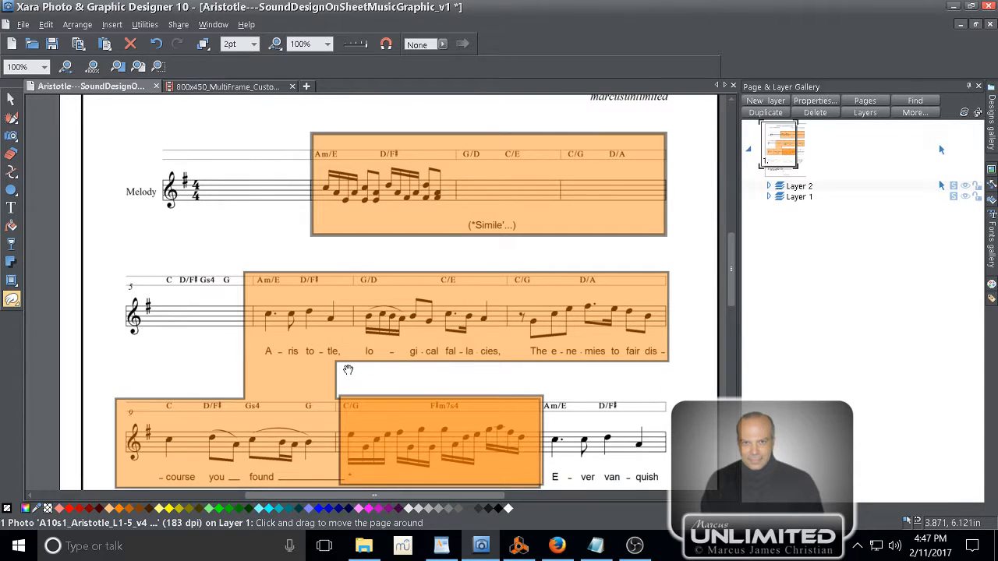